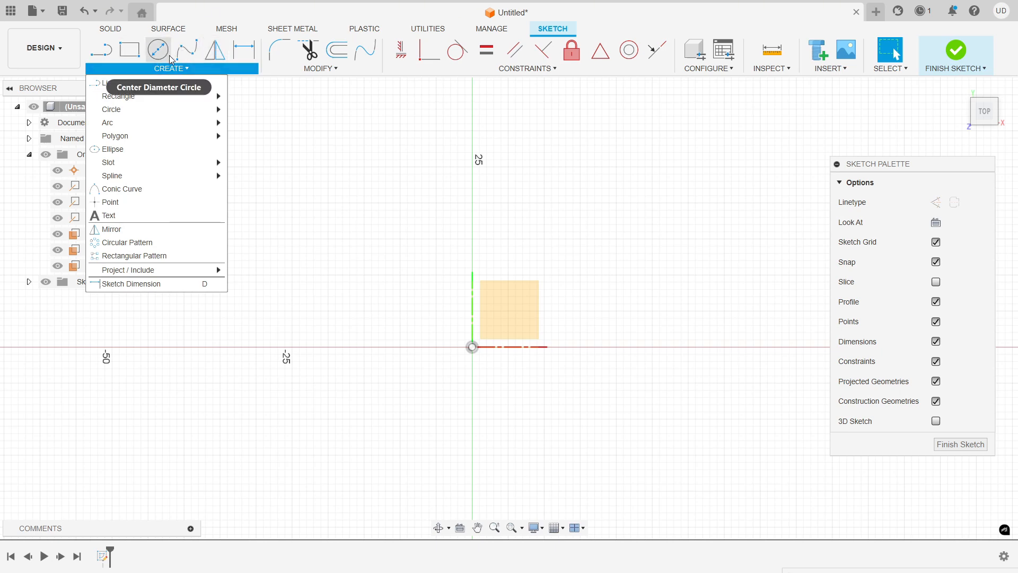
mouse_move(143, 95)
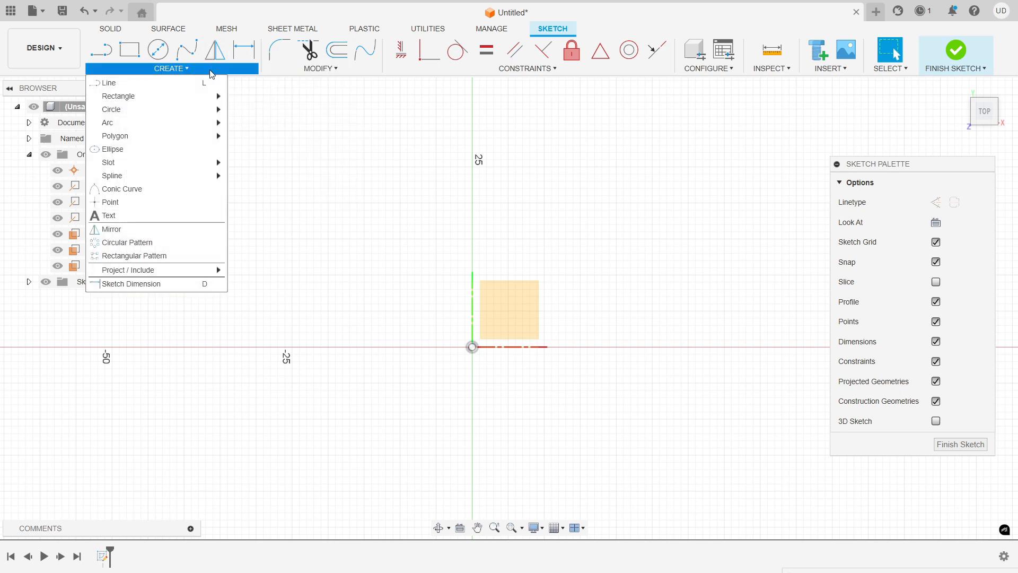
mouse_move(338, 78)
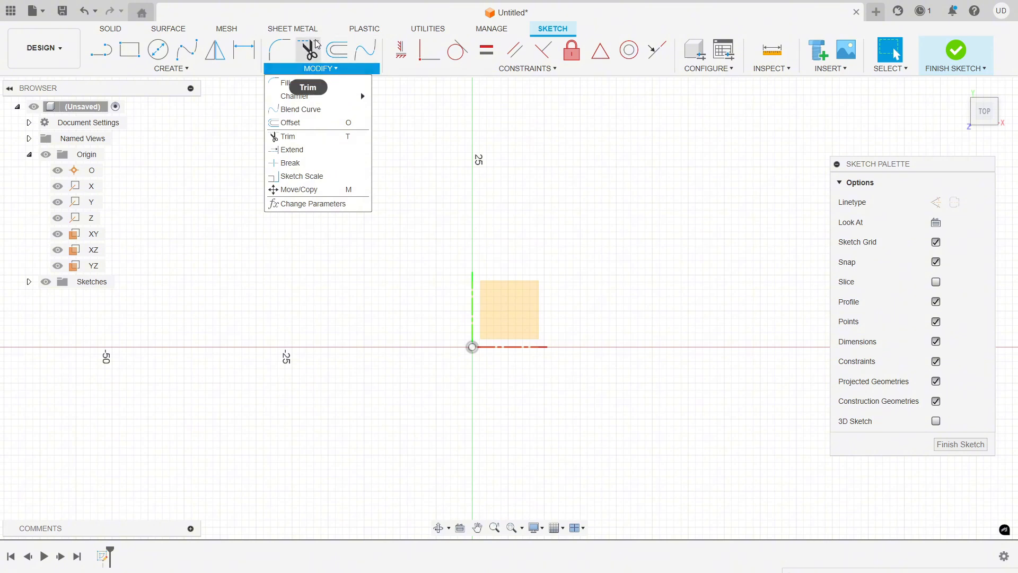
mouse_move(541, 69)
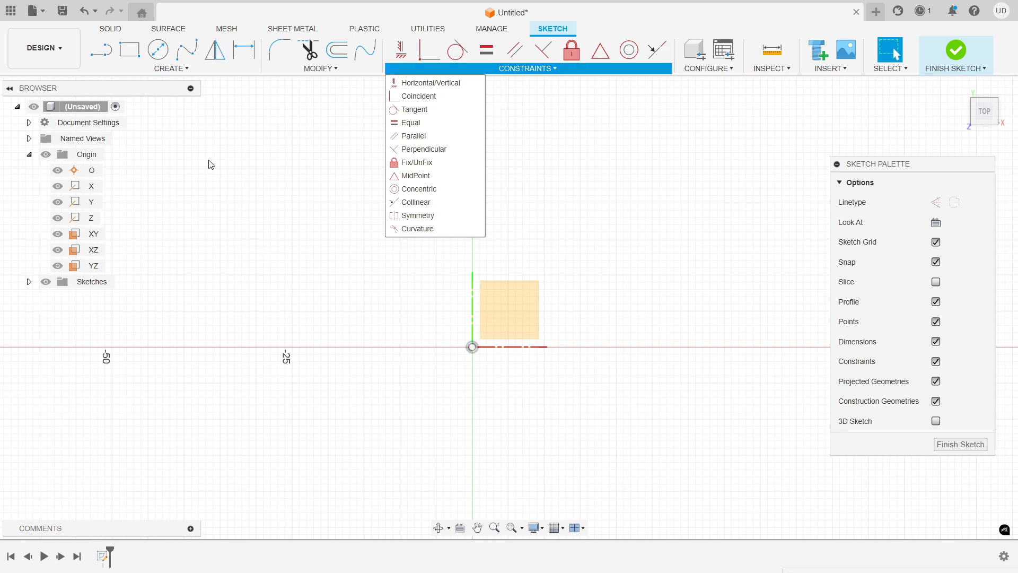
- Sketch a two-point rectangle about 10 mm high, above the X axis and on the negative-X side of the origin
mouse_move(171, 68)
click(132, 86)
click(321, 181)
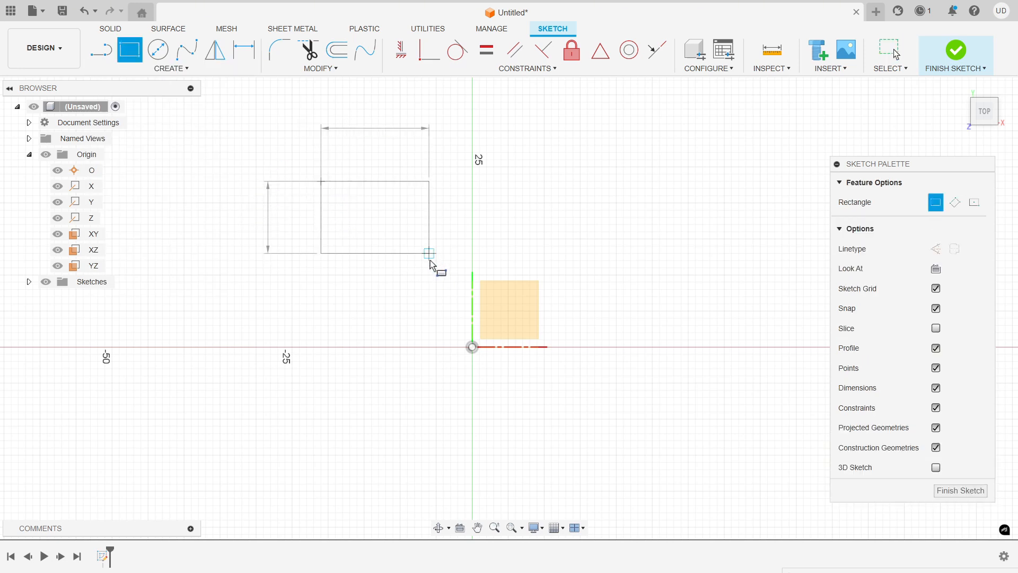
click(430, 254)
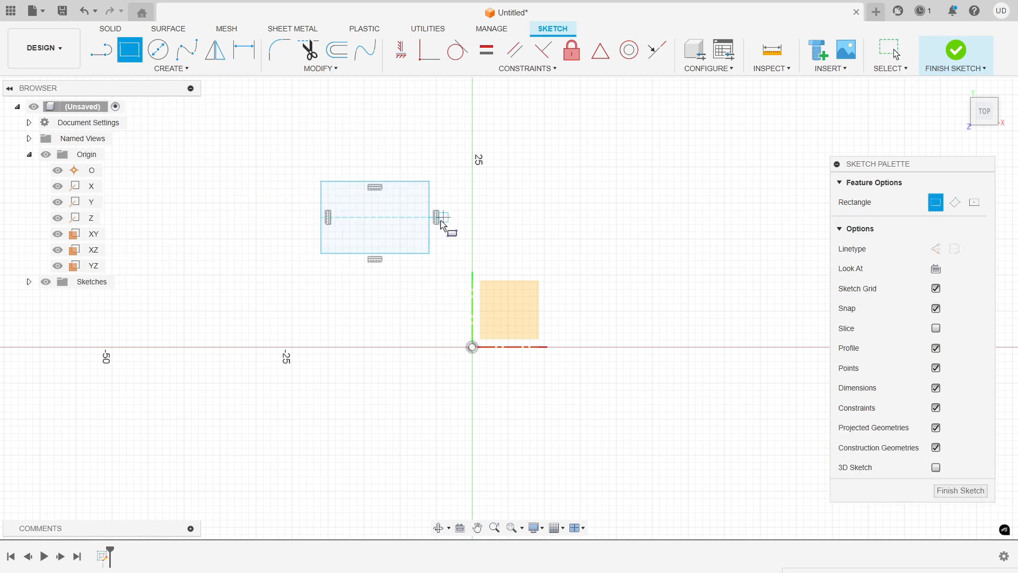
key(Escape)
click(321, 223)
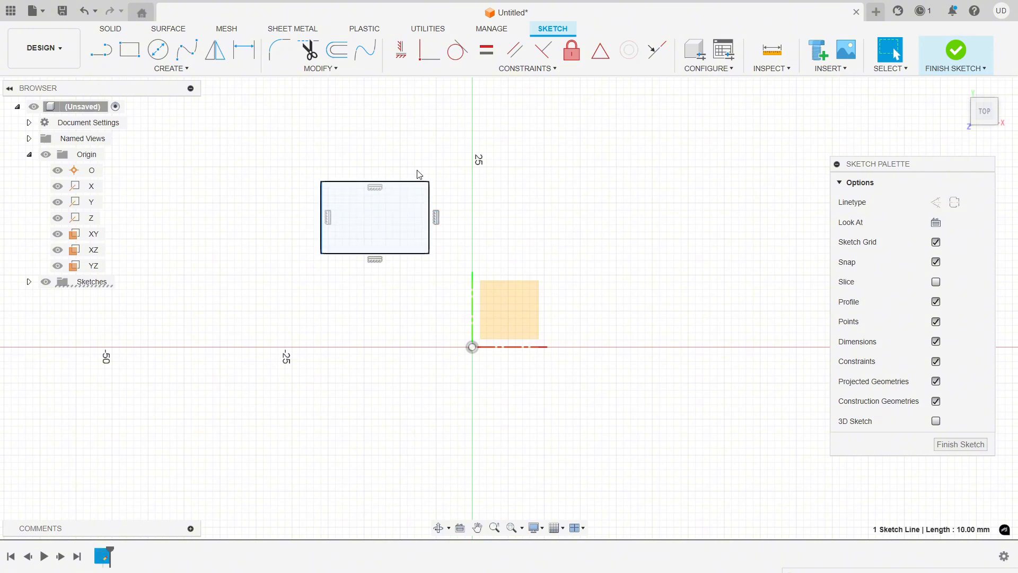
- Delete all four lines of the rectangle from the sketch
drag(427, 269, 311, 154)
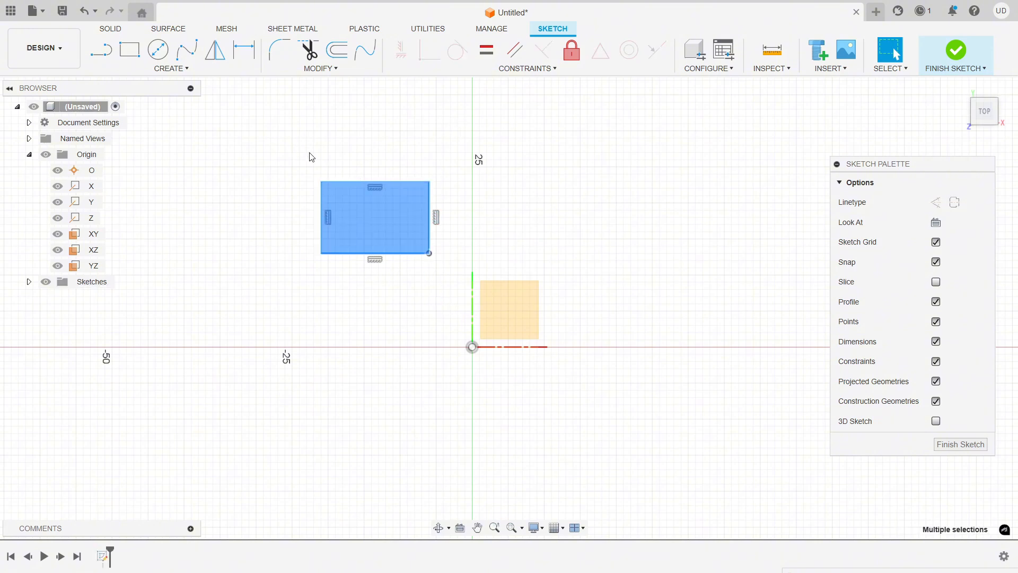
key(Delete)
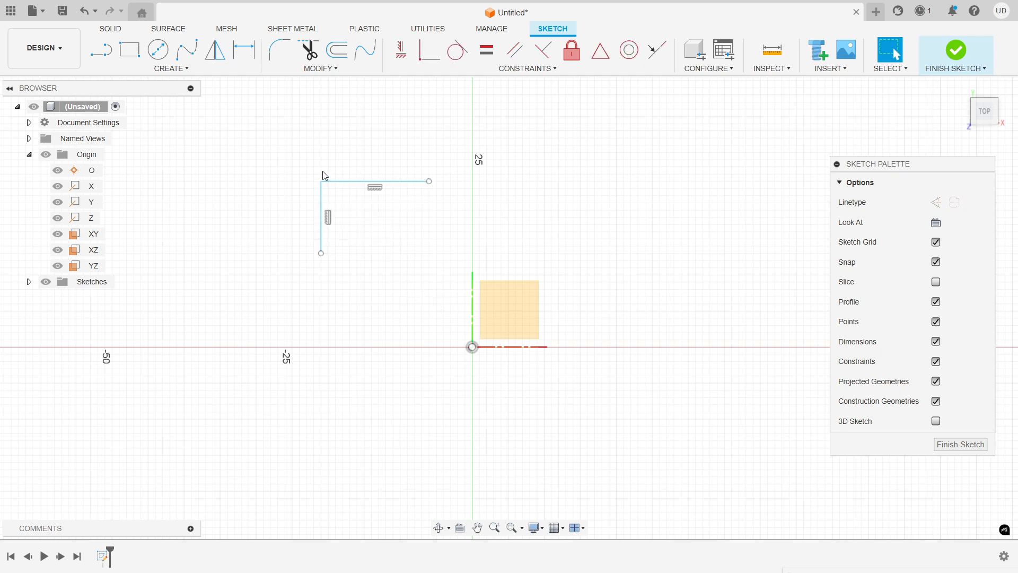
drag(285, 153, 486, 279)
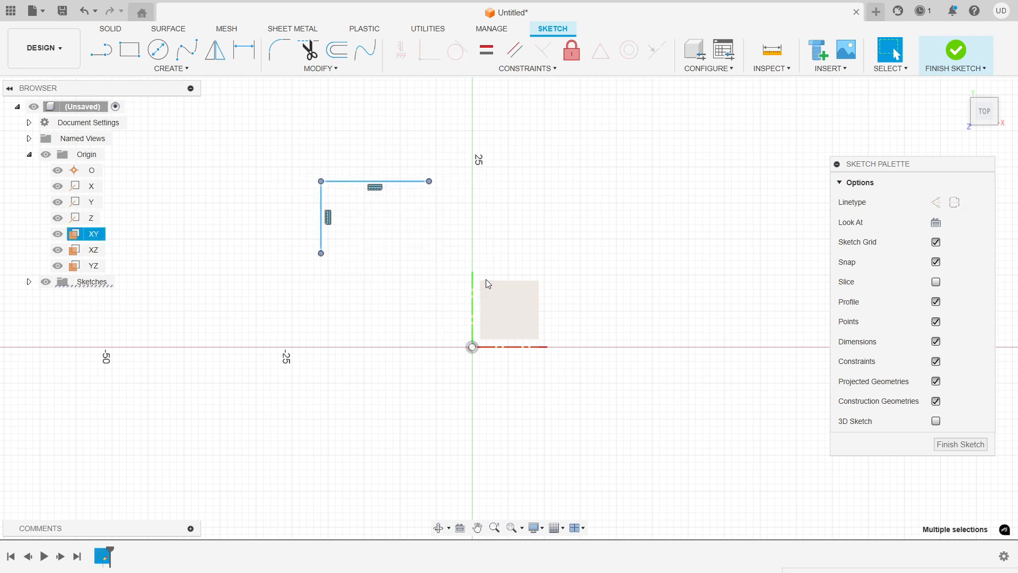
key(Delete)
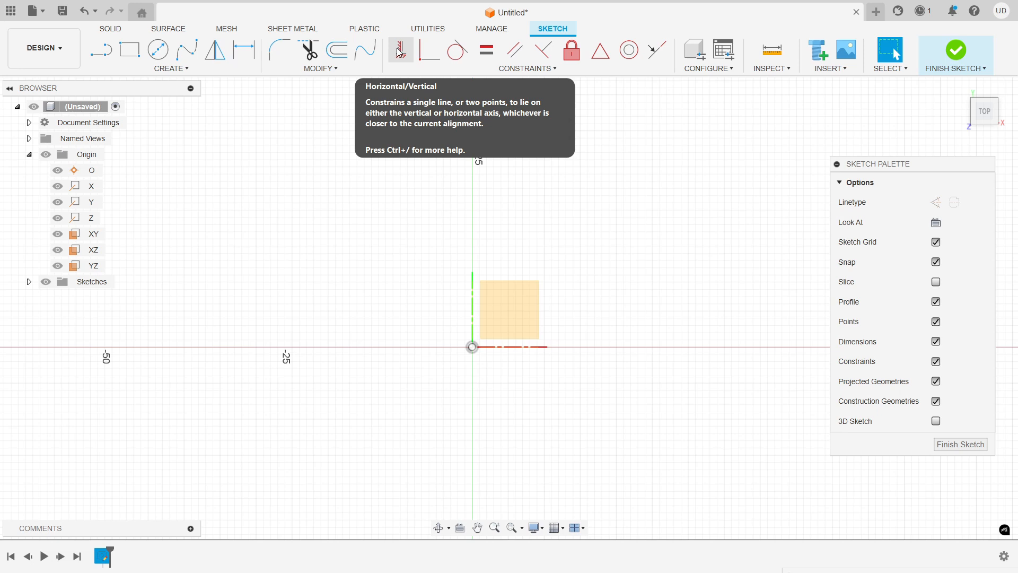
- Sketch two separate slanted lines on the negative-X side: a shallow one above the X axis and a steep one crossing it
click(543, 72)
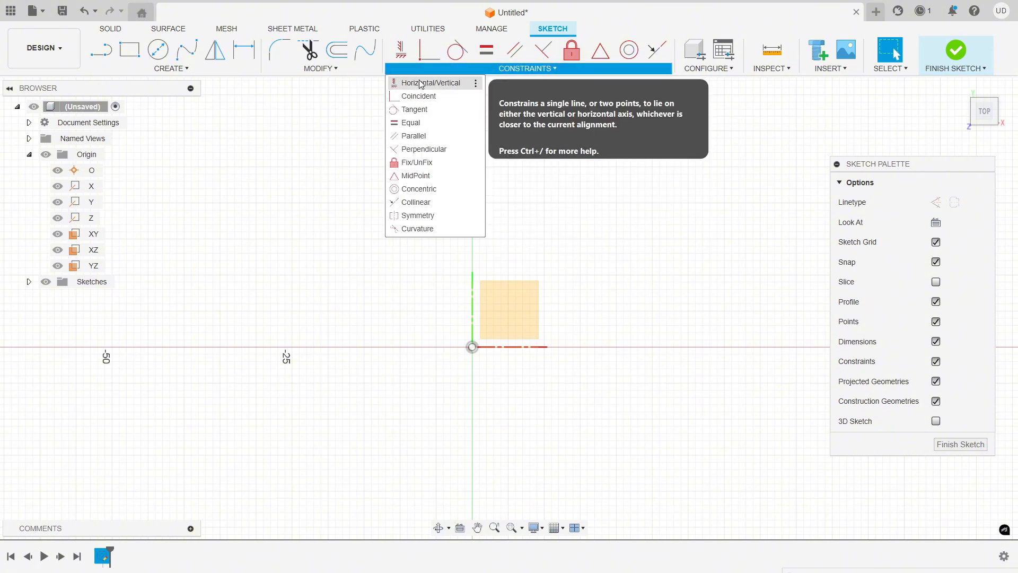
click(169, 68)
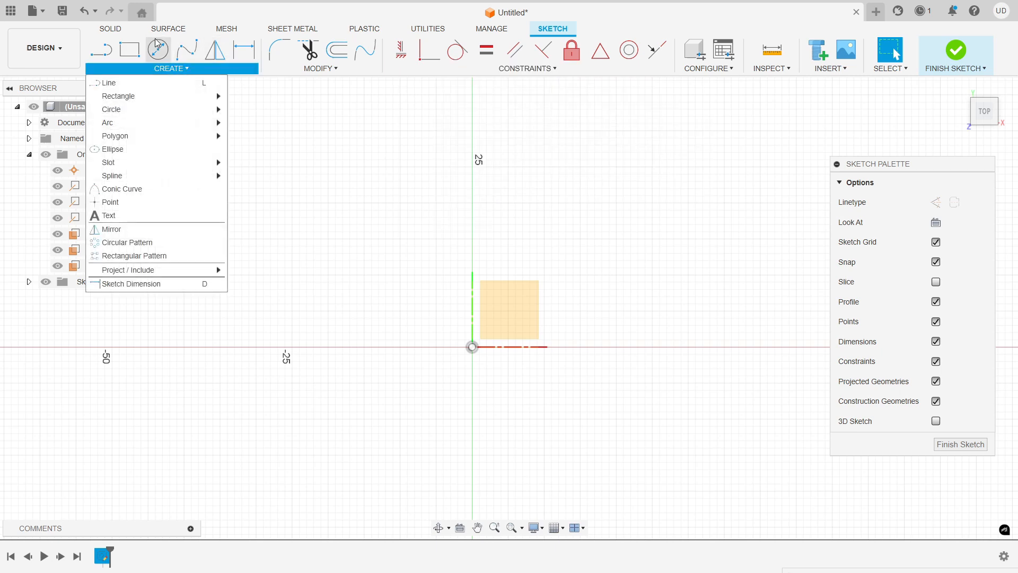
click(101, 49)
click(327, 238)
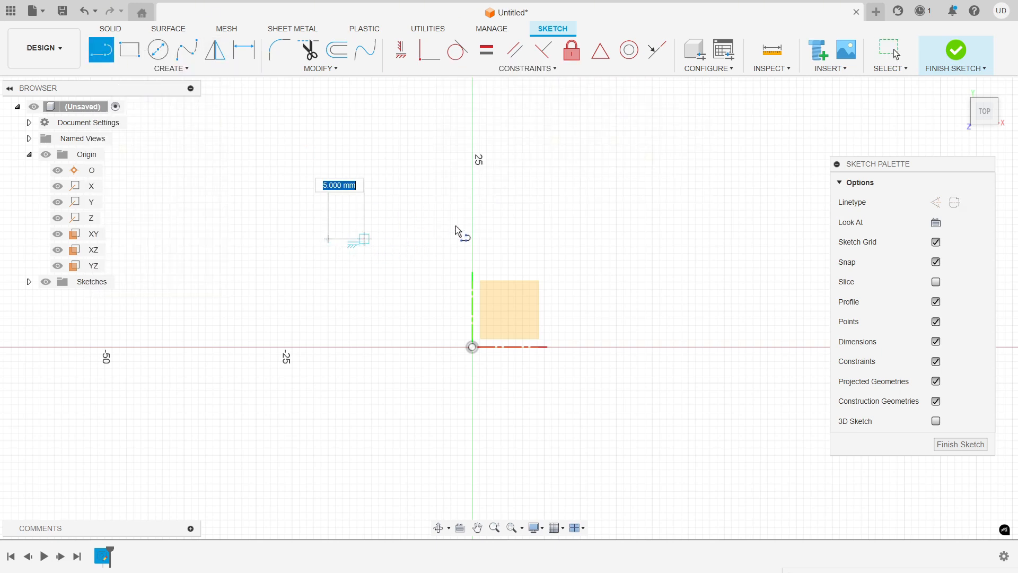
click(465, 210)
key(Escape)
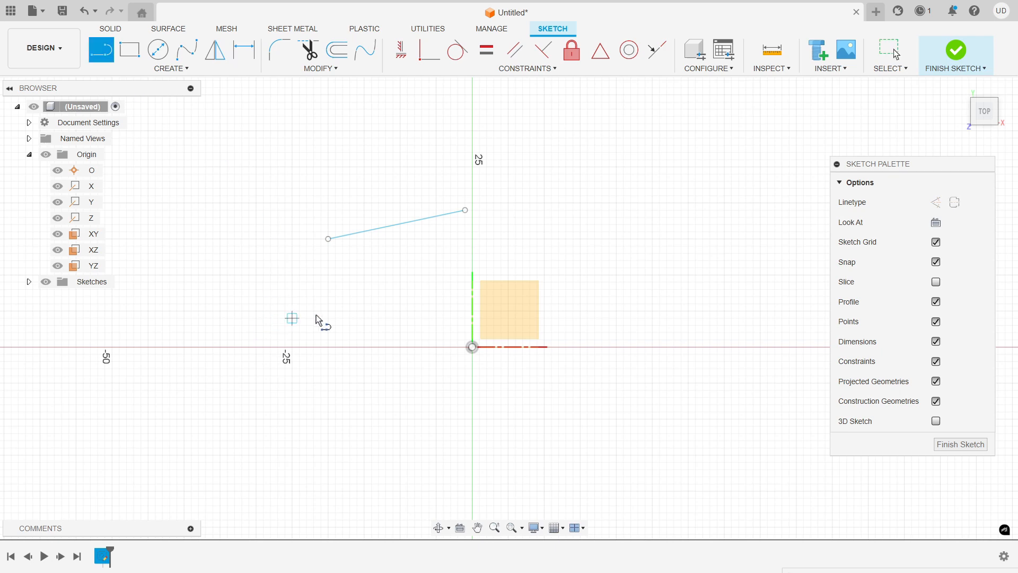
click(386, 275)
click(355, 432)
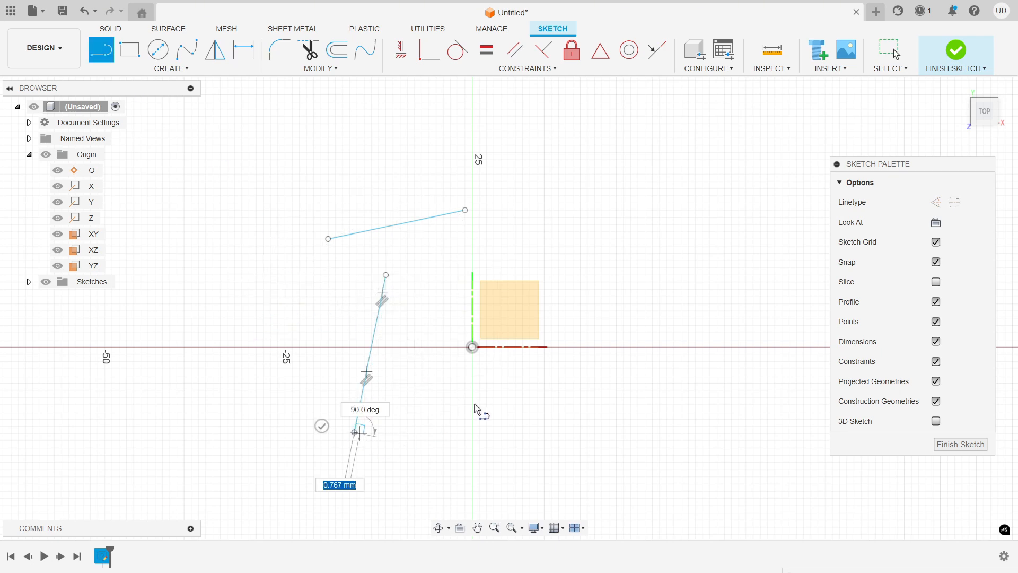
key(Escape)
- Move the right endpoint of the shallow upper line to X 5, Y 18 mm
click(405, 54)
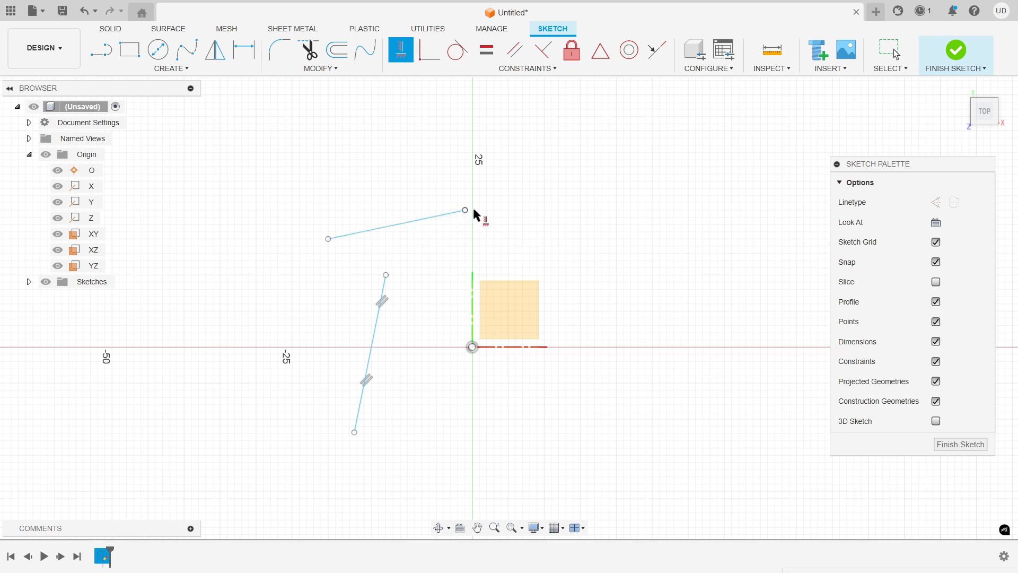
key(Escape)
mouse_move(469, 214)
mouse_down()
mouse_move(450, 181)
mouse_move(370, 118)
mouse_move(297, 149)
mouse_move(433, 169)
mouse_move(444, 225)
mouse_move(501, 225)
mouse_move(403, 152)
mouse_move(529, 231)
mouse_move(508, 219)
mouse_up()
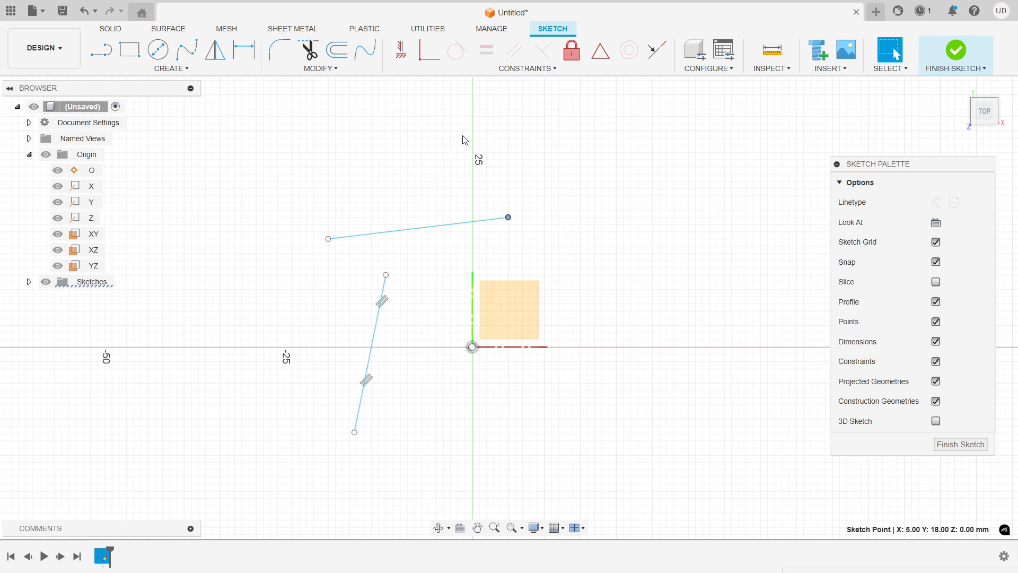
- Apply the Horizontal/Vertical constraint to the upper line to level it and to the steep line to make it vertical
click(401, 51)
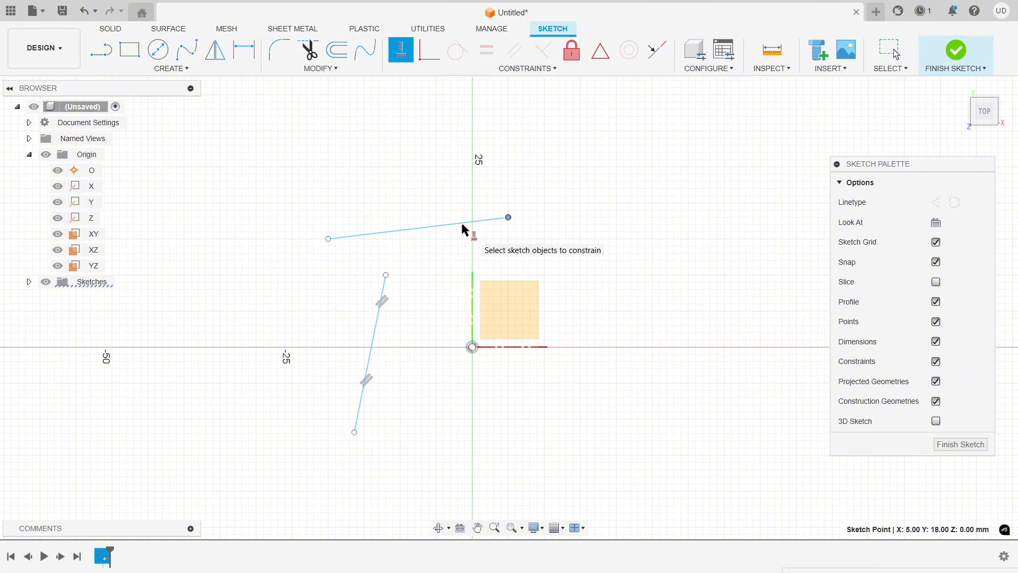
key(Escape)
click(395, 53)
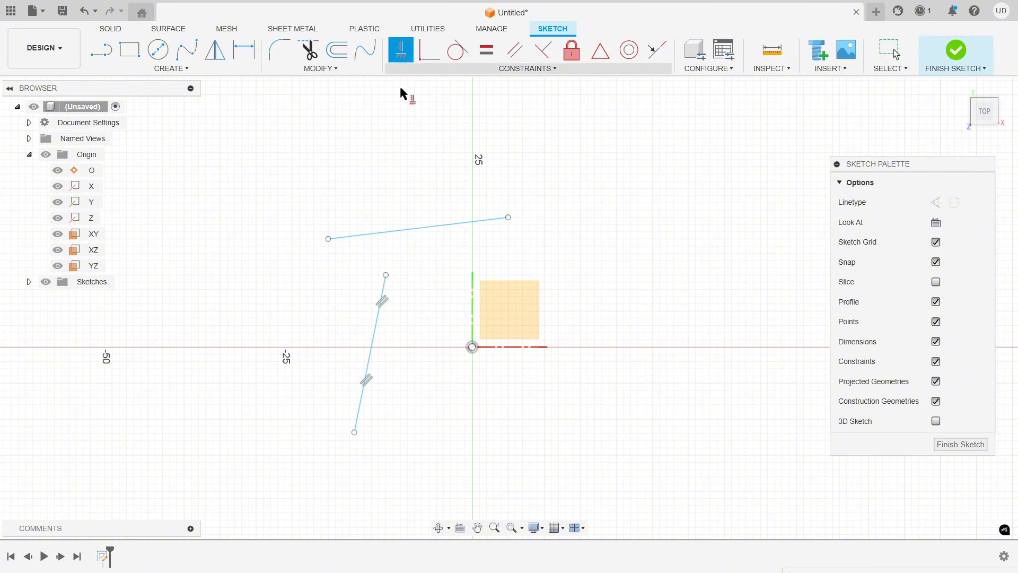
click(428, 226)
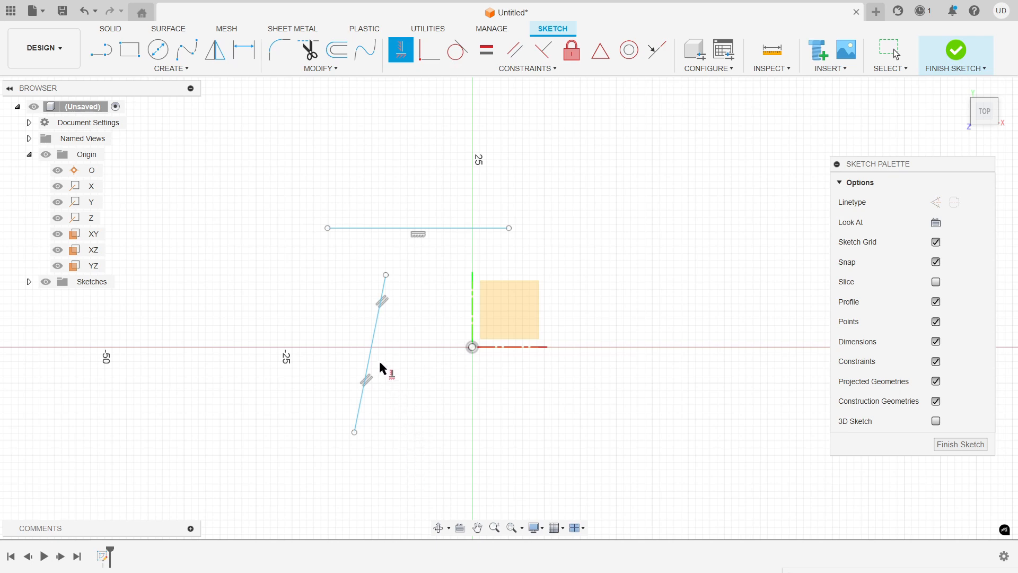
click(375, 347)
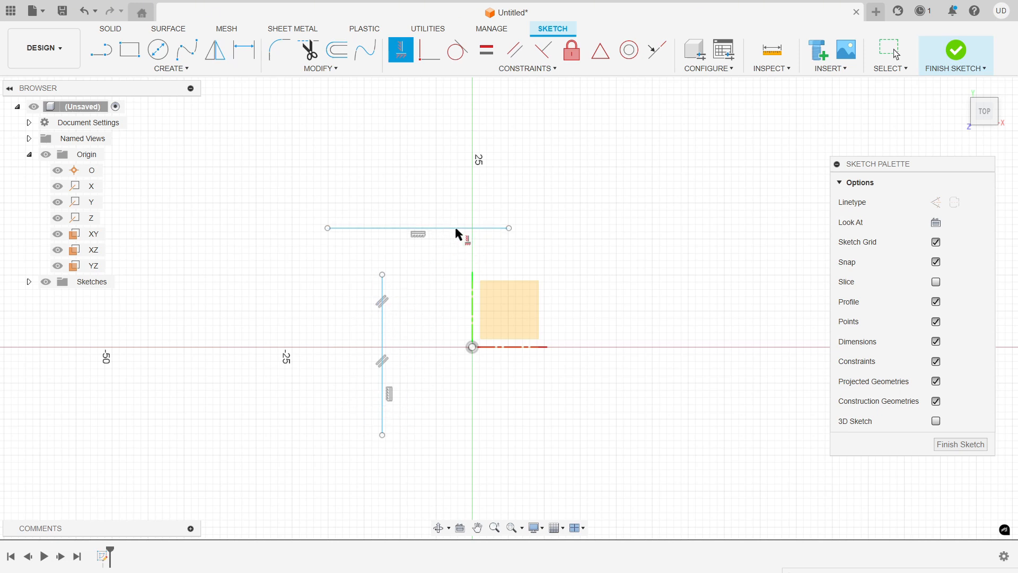
- Sketch a short slanted line above the X axis on the positive-X side of the origin
click(101, 50)
click(588, 253)
click(623, 232)
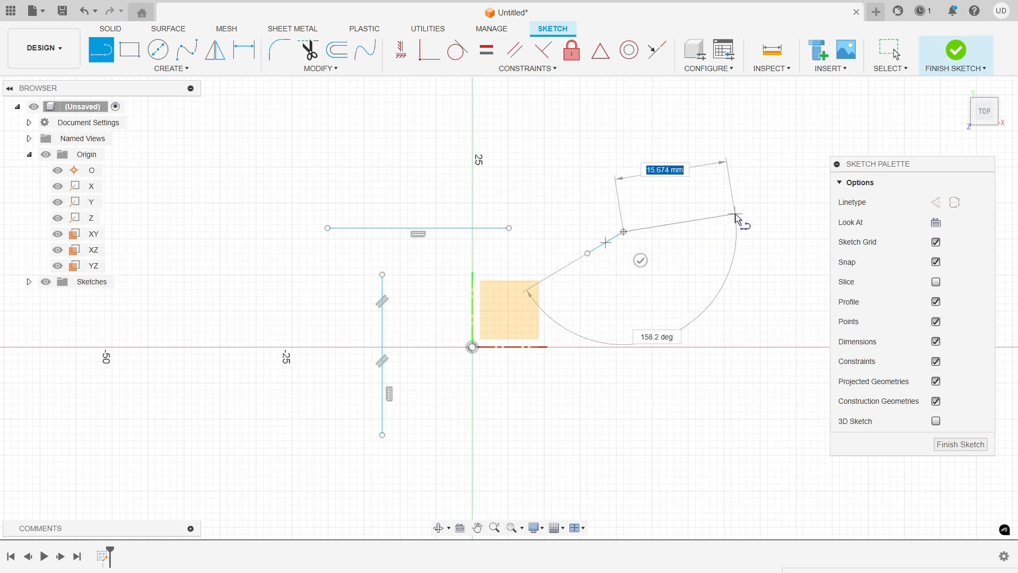
key(Escape)
- Delete all three lines so the sketch is empty
drag(628, 265, 412, 169)
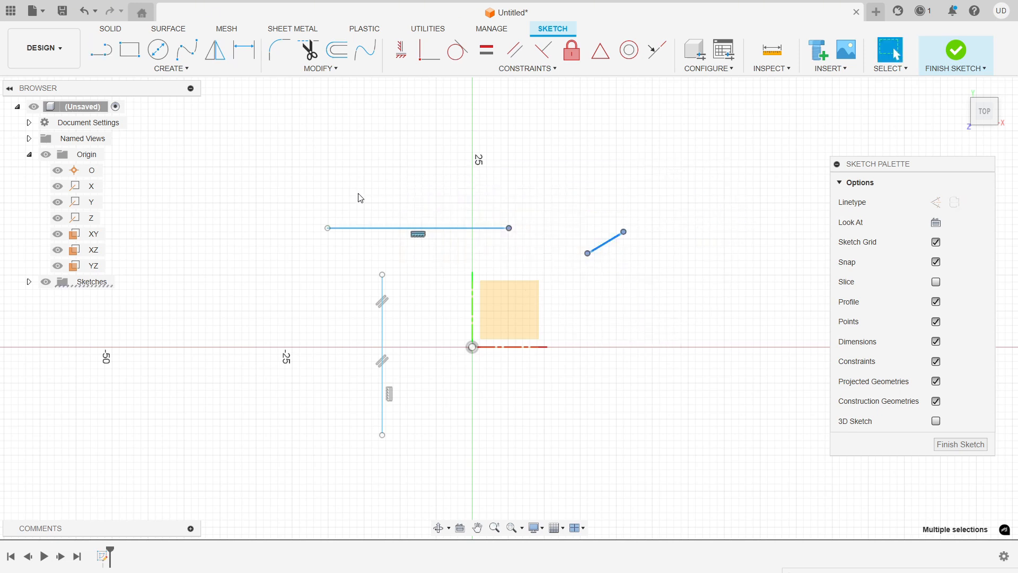
drag(549, 389, 233, 229)
key(Delete)
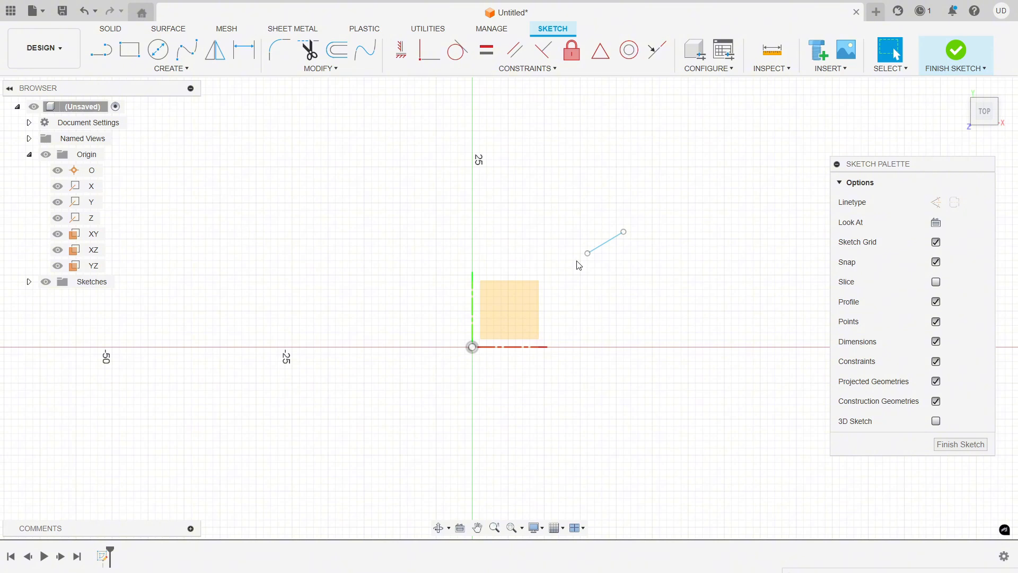
drag(671, 317, 543, 132)
key(Delete)
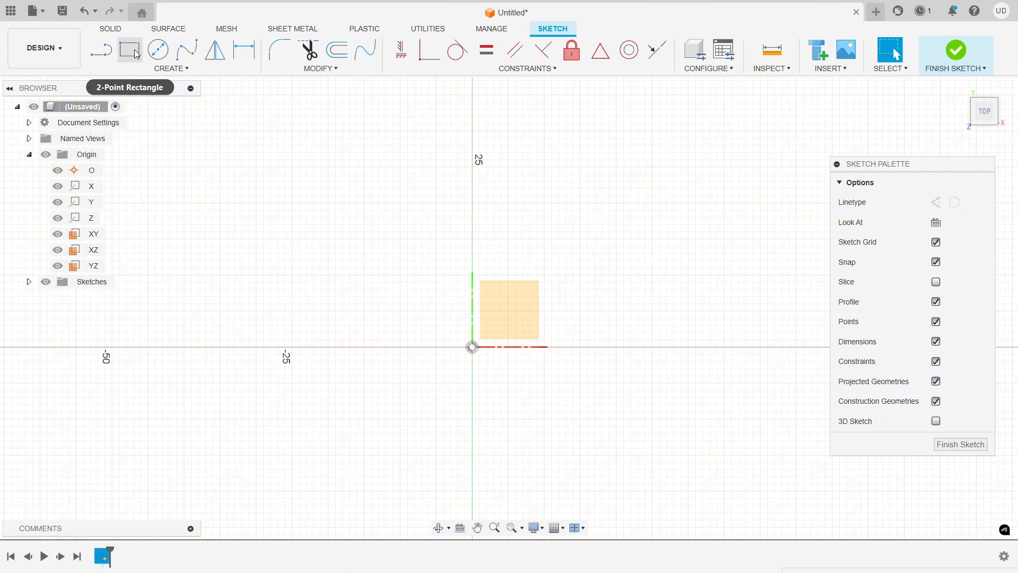
- Sketch two separate lines on the negative-X side: a shallow slanted one above the X axis and a steep one about 22 mm long crossing it
key(l)
click(292, 260)
click(443, 217)
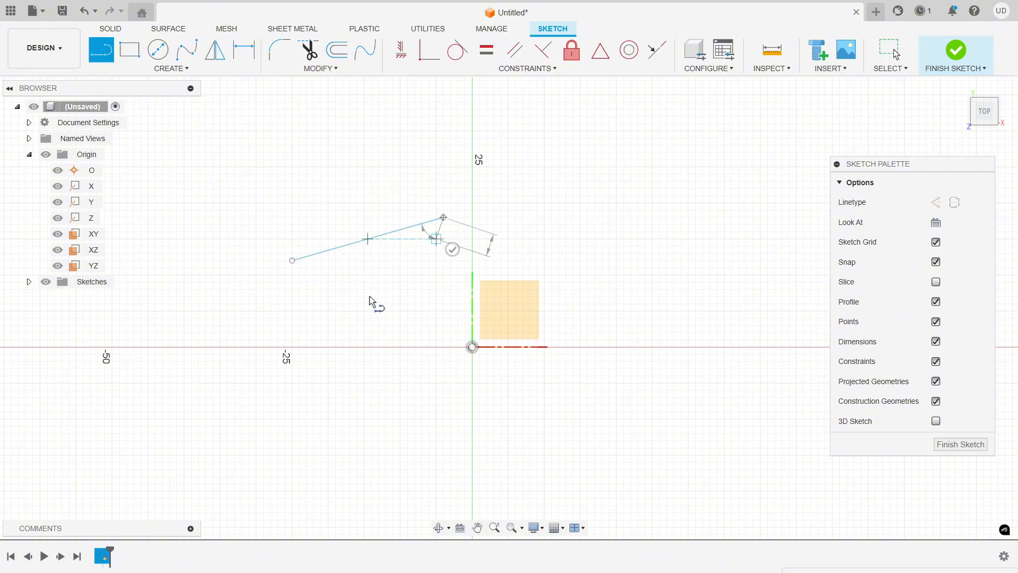
key(Escape)
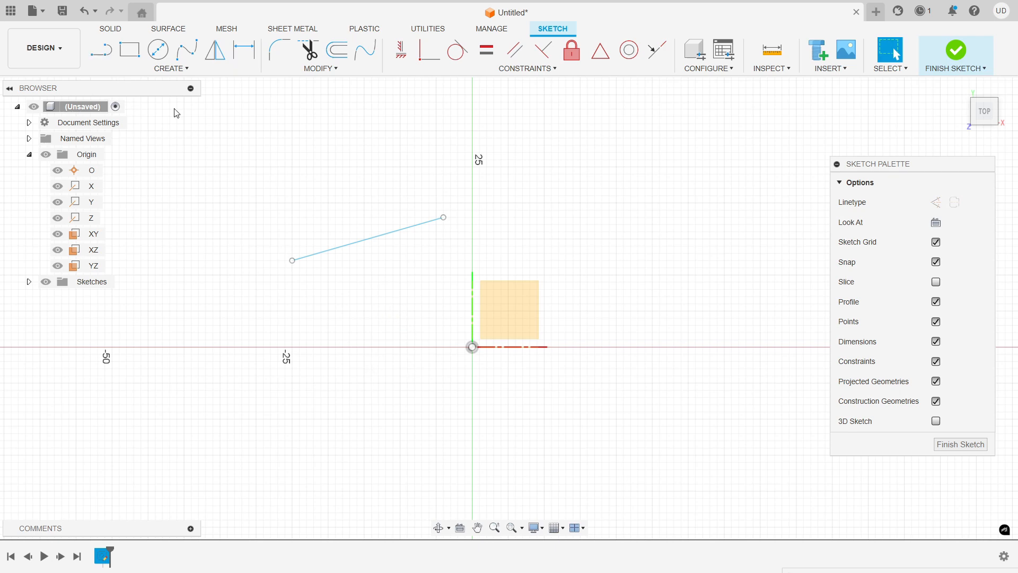
click(104, 51)
click(386, 296)
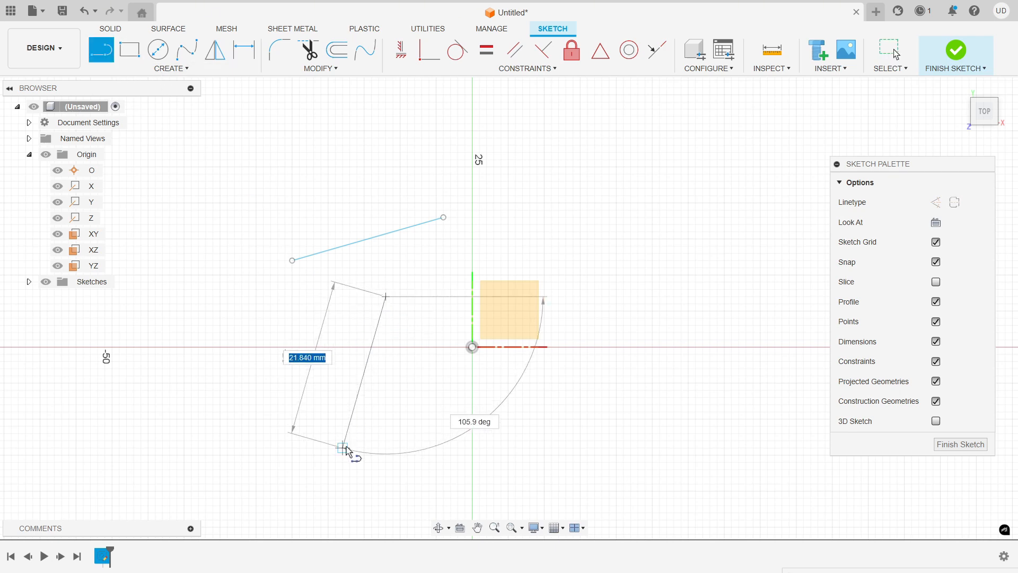
click(349, 448)
key(Escape)
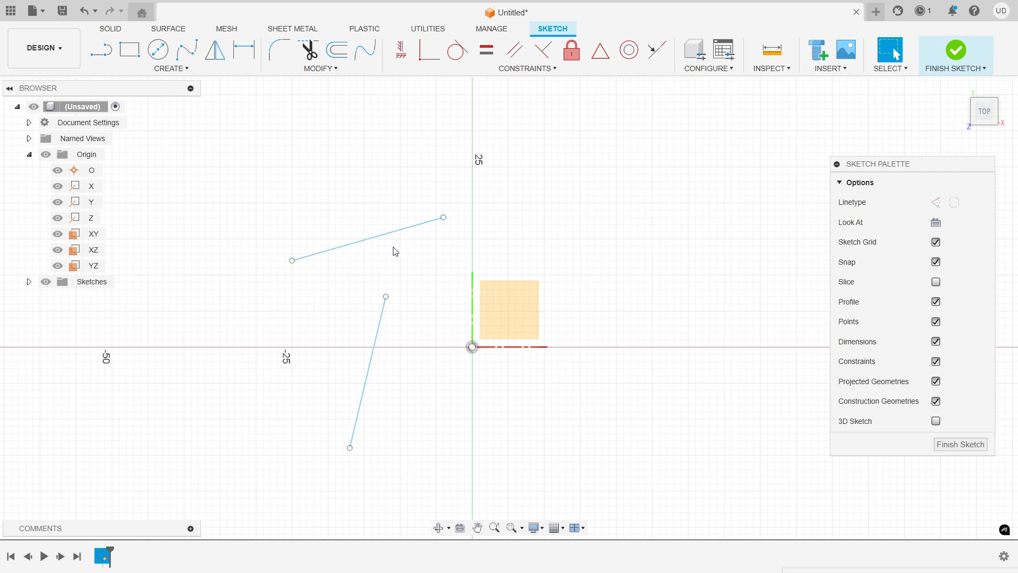
- Constrain the upper line to horizontal and the lower line to vertical, and move the upper line's right endpoint to about X -5.9, Y 14 mm
click(401, 50)
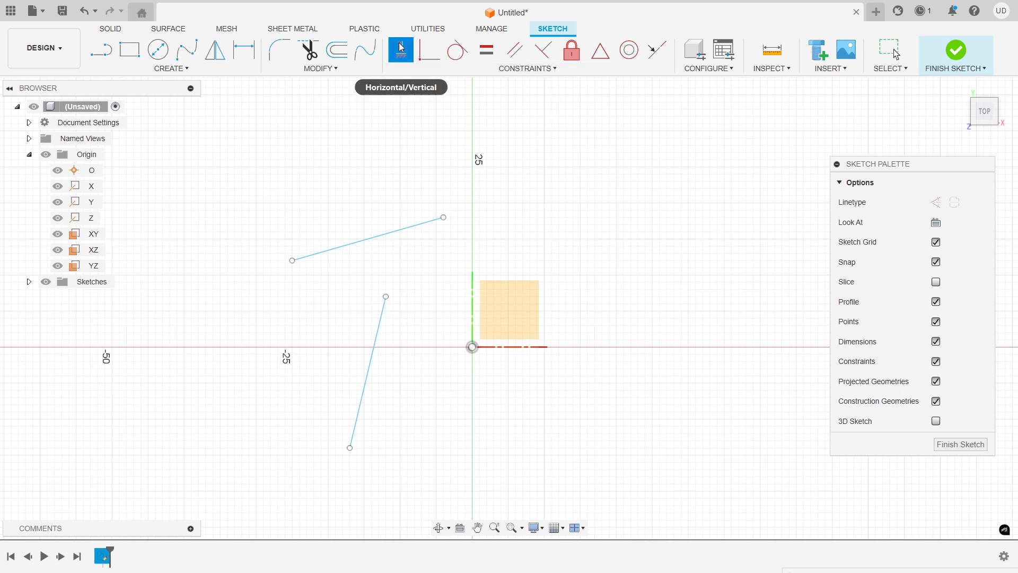
click(375, 236)
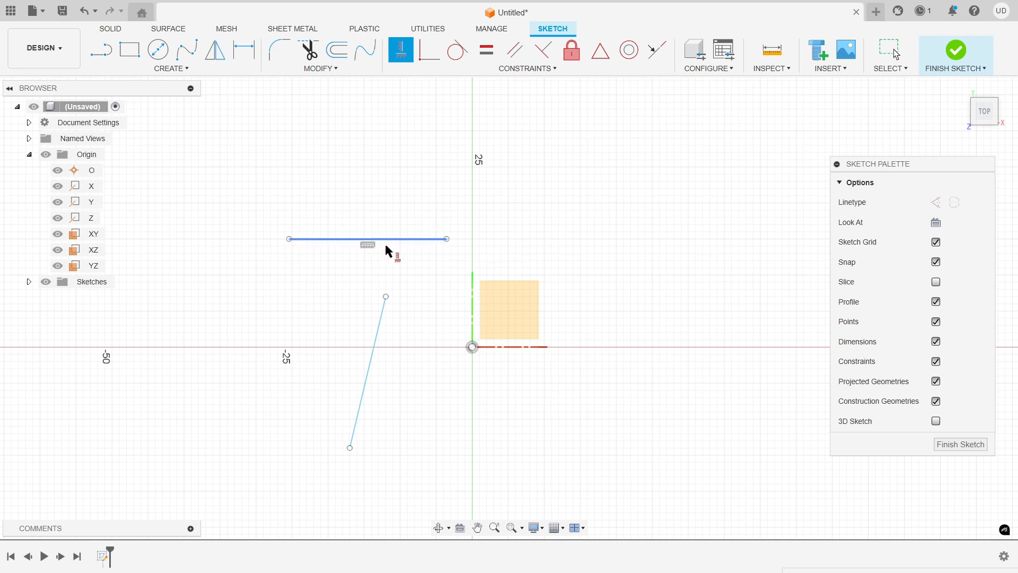
click(370, 377)
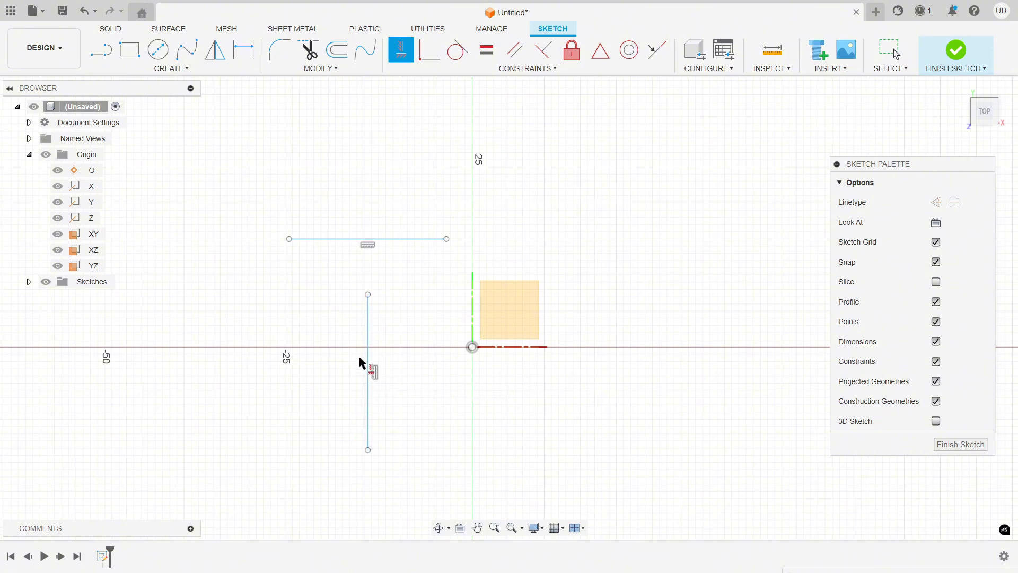
right_click(441, 159)
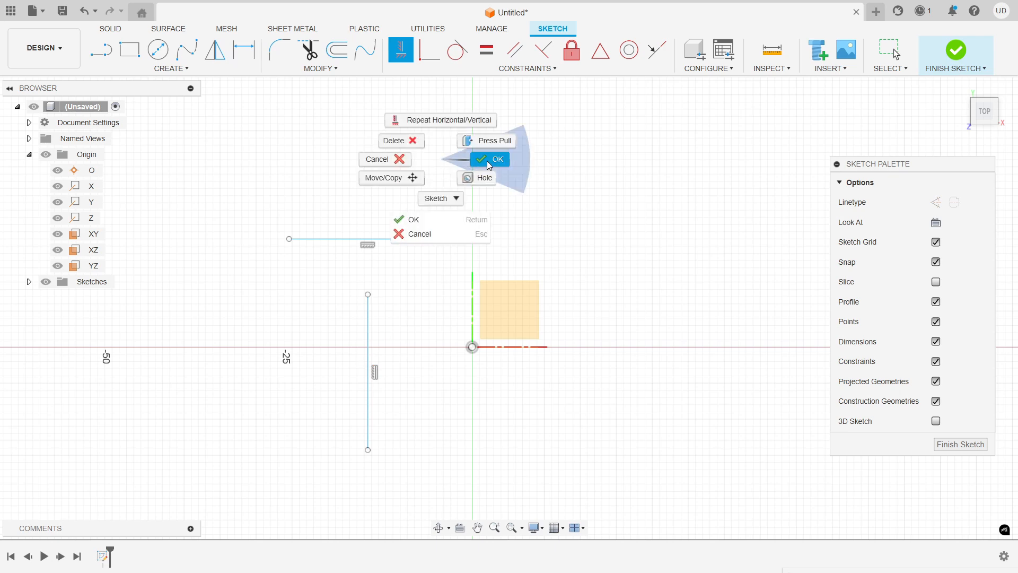
click(486, 161)
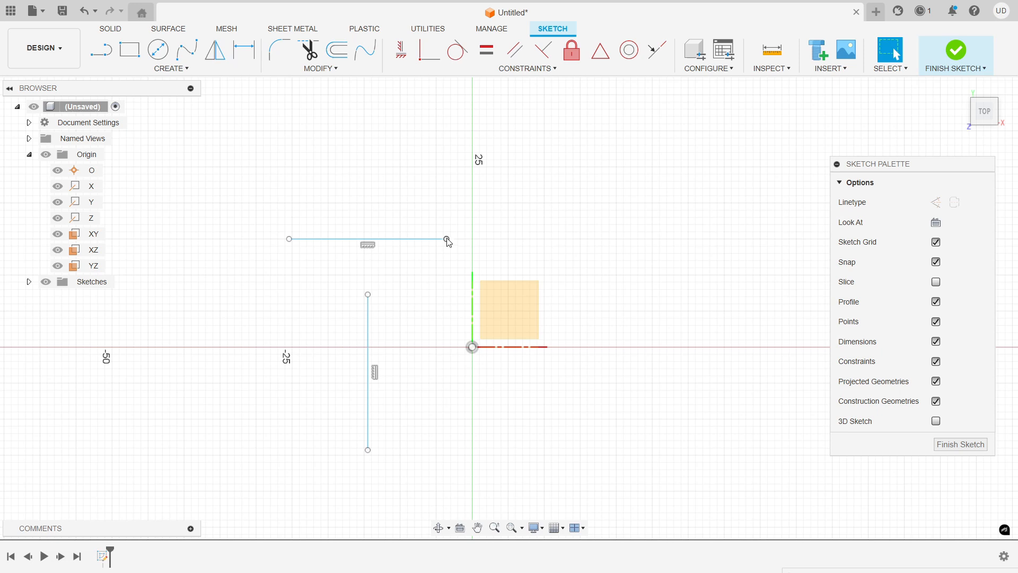
mouse_move(448, 242)
mouse_down()
mouse_move(442, 190)
mouse_move(422, 190)
mouse_move(431, 247)
mouse_up()
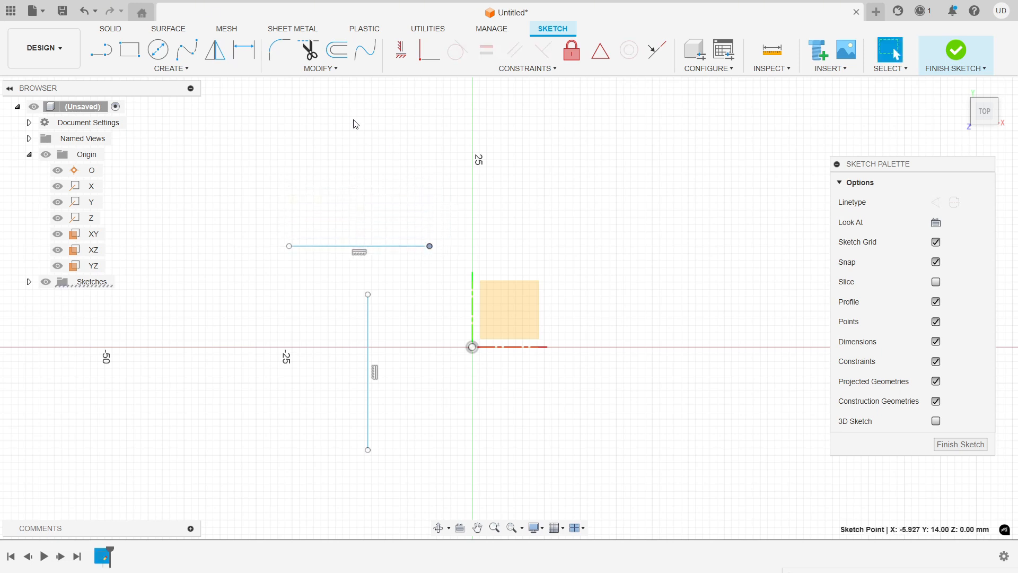
- Sketch a separate slanted line above the horizontal line and move its upper endpoint to make it steeper
click(99, 60)
click(256, 196)
click(328, 153)
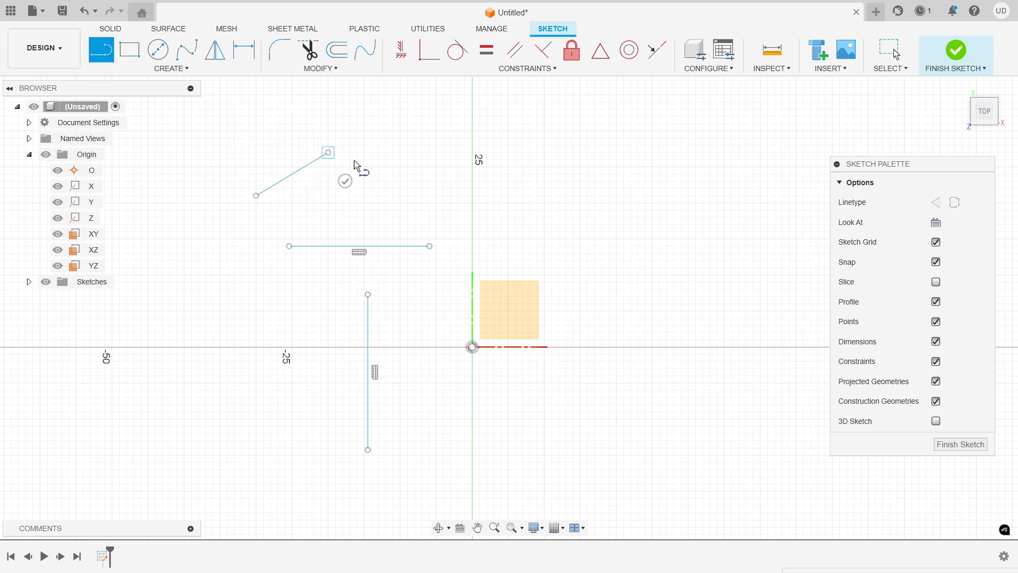
key(Escape)
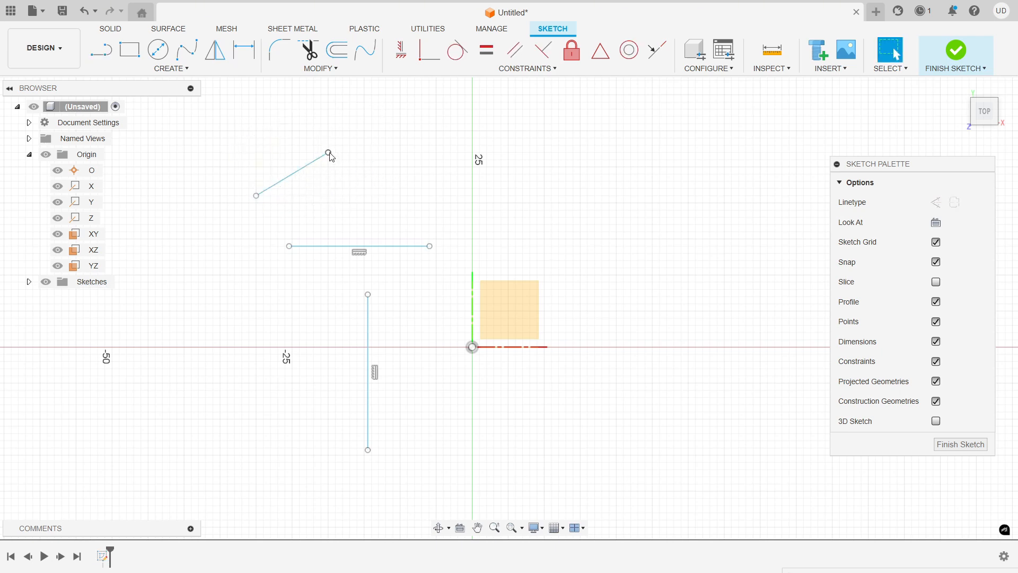
mouse_move(331, 157)
mouse_down()
mouse_move(320, 234)
mouse_move(368, 177)
mouse_move(170, 160)
mouse_move(357, 141)
mouse_move(198, 141)
mouse_move(292, 123)
mouse_up()
- Move the horizontal line's right endpoint to about X 23, Y 21.3 mm and the vertical line's upper endpoint to about X -17, Y 21 mm
mouse_move(428, 246)
mouse_down()
mouse_move(419, 249)
mouse_move(423, 228)
mouse_move(554, 211)
mouse_move(575, 163)
mouse_move(604, 175)
mouse_move(718, 173)
mouse_move(709, 169)
mouse_up()
mouse_move(640, 198)
mouse_down()
mouse_move(729, 199)
mouse_move(684, 241)
mouse_move(709, 222)
mouse_move(471, 179)
mouse_move(532, 228)
mouse_move(630, 160)
mouse_move(661, 345)
mouse_move(589, 196)
mouse_move(652, 281)
mouse_move(554, 238)
mouse_move(476, 232)
mouse_up()
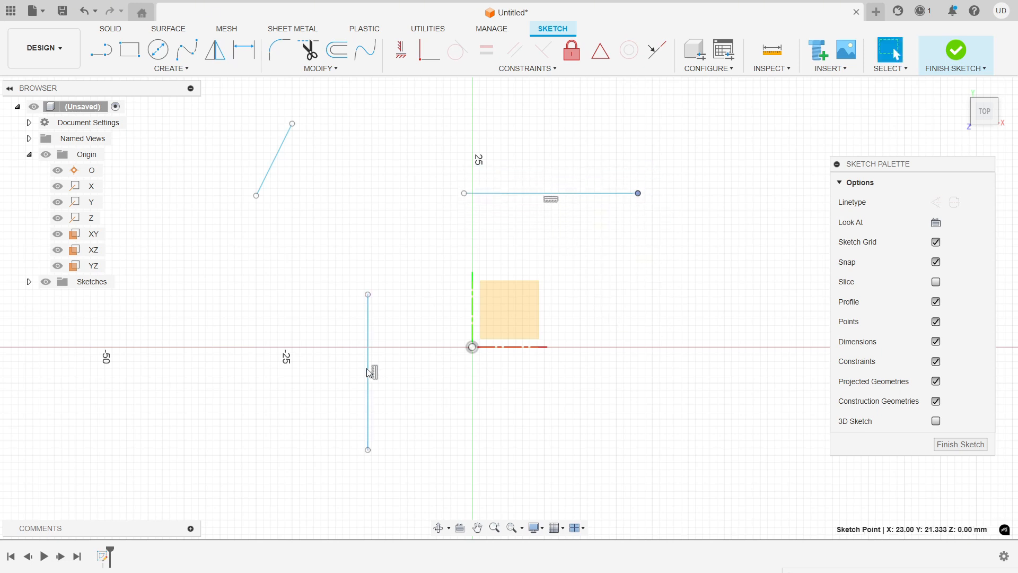
mouse_move(369, 356)
mouse_down()
mouse_move(419, 273)
mouse_move(349, 273)
mouse_move(349, 263)
mouse_up()
mouse_move(347, 196)
mouse_down()
mouse_move(348, 145)
mouse_move(350, 195)
mouse_up()
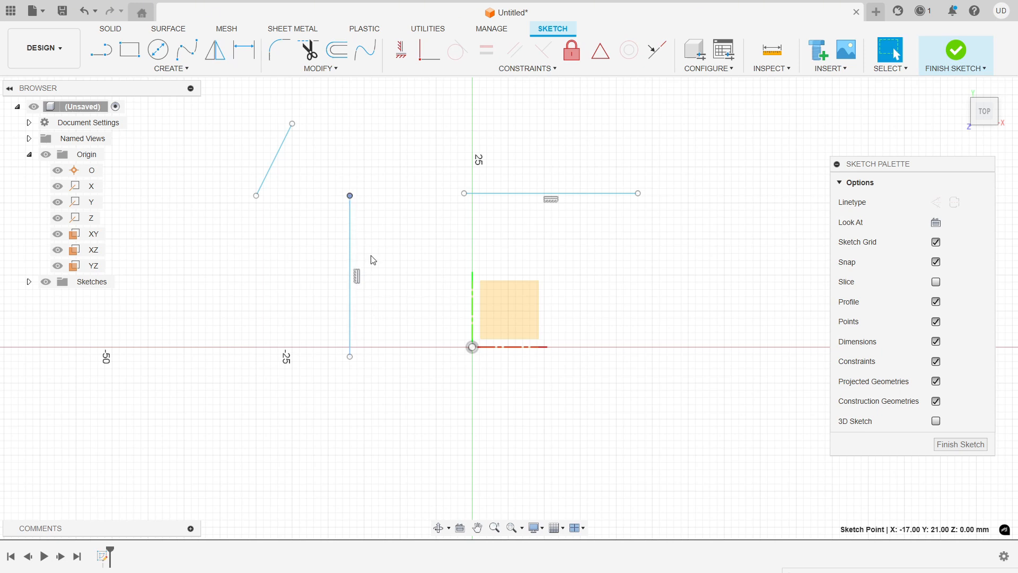
click(525, 69)
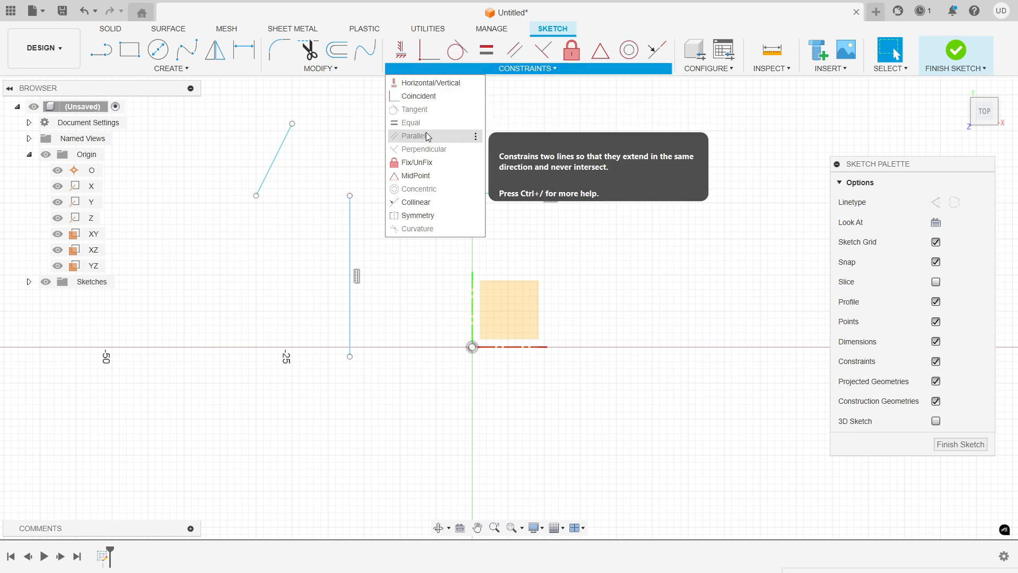
click(112, 55)
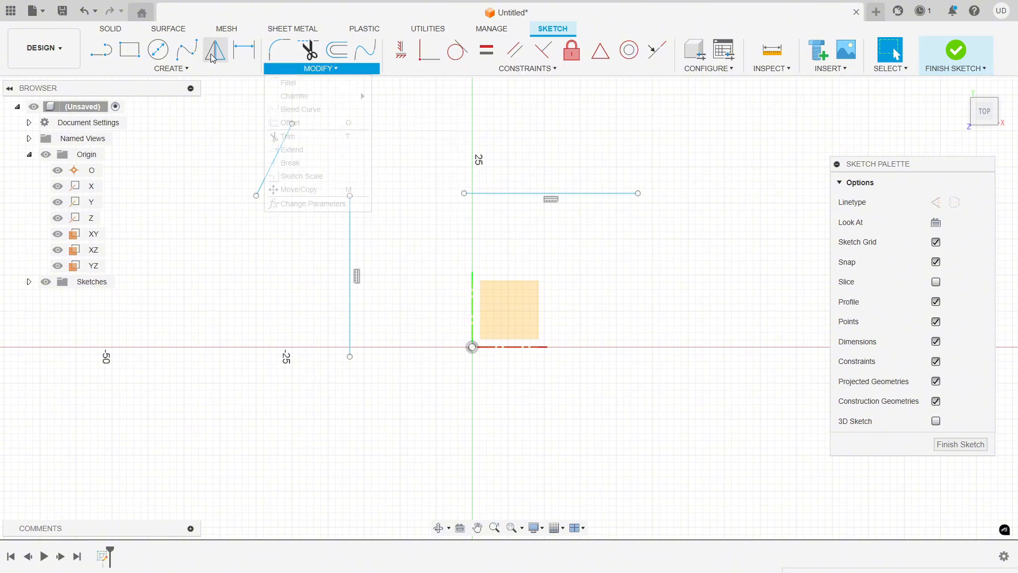
- Sketch a circle about 8.6 mm in diameter below the horizontal line and a larger one beside it, centred at about X 29, Y 11 mm
click(158, 50)
click(584, 286)
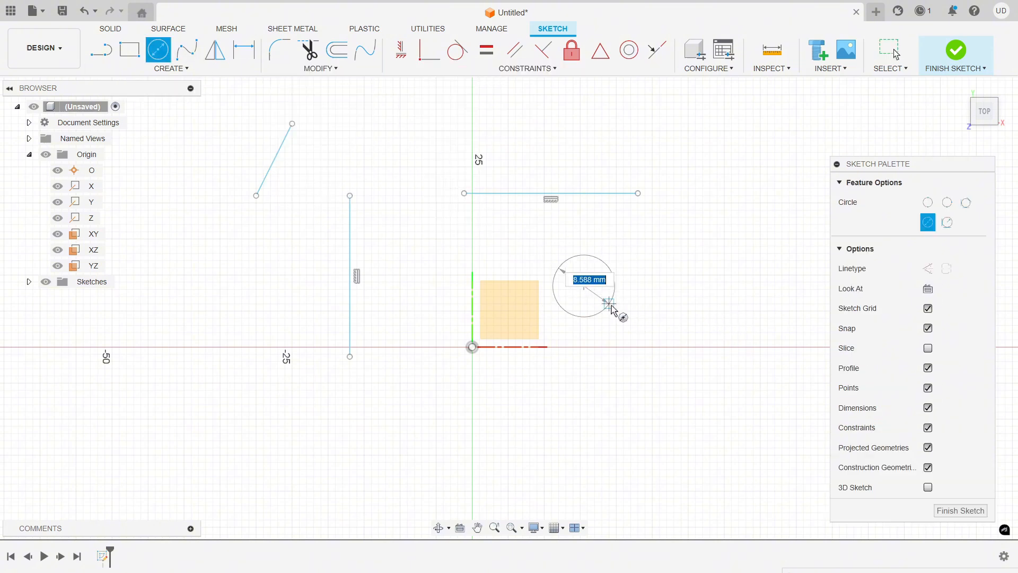
click(610, 303)
key(Escape)
click(159, 54)
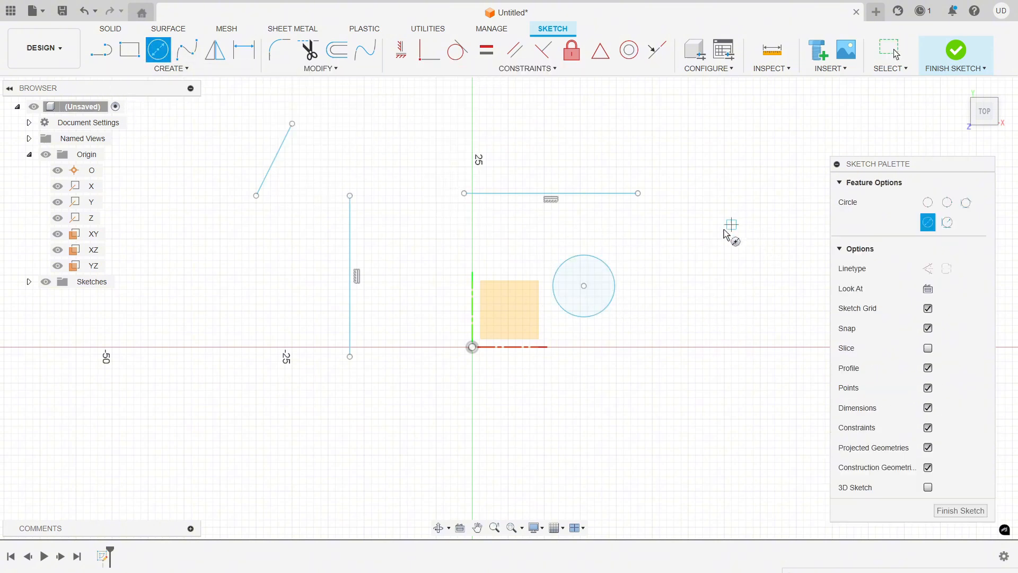
click(681, 268)
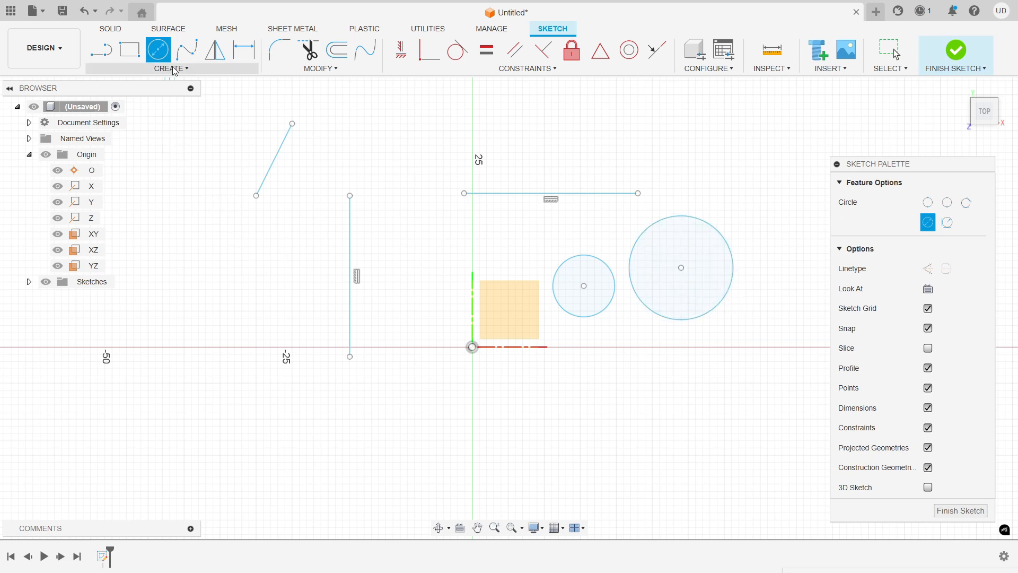
- Sketch a third circle below the X axis and move its centre to about X 23, Y -12 mm
click(689, 419)
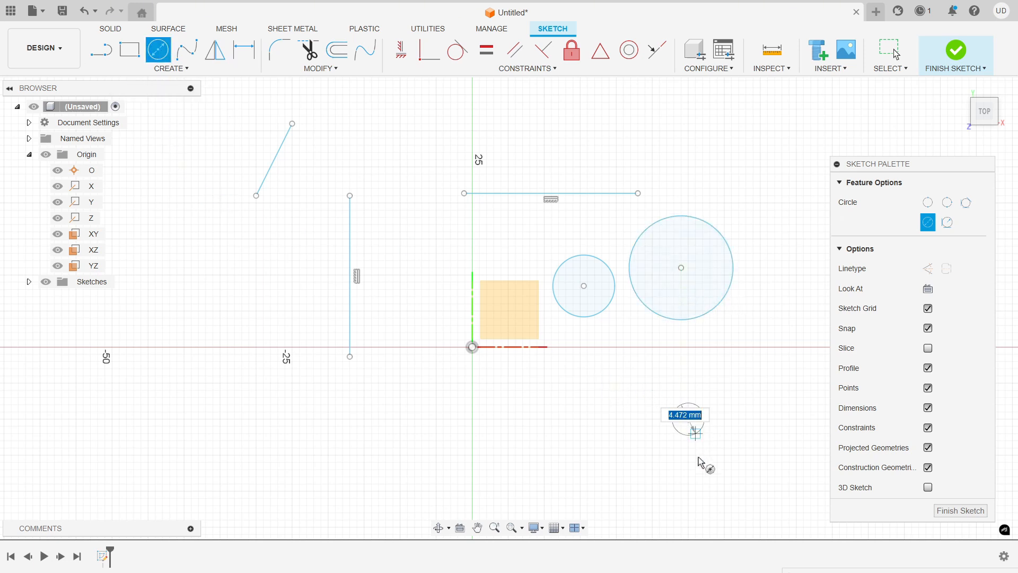
click(705, 465)
key(Escape)
drag(688, 419, 638, 433)
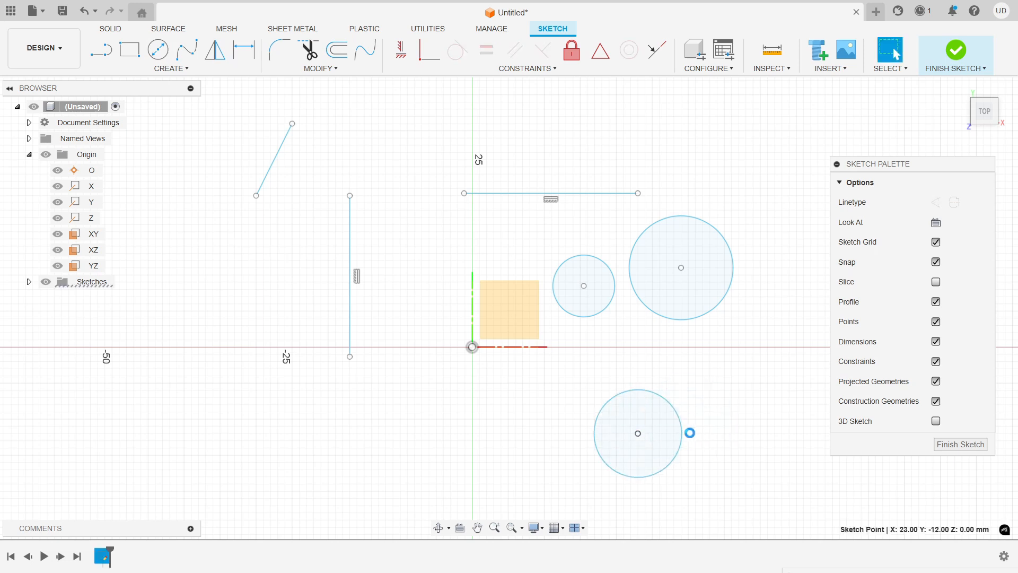
- Align the small circle's centre horizontally and the lower circle's centre vertically with the large circle's centre using the Horizontal/Vertical constraint
click(402, 54)
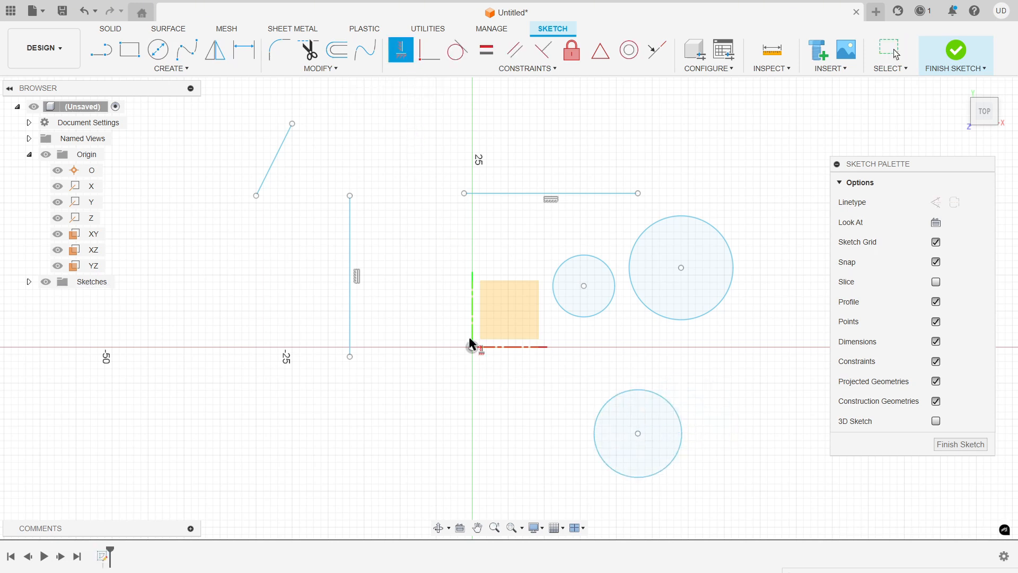
click(680, 267)
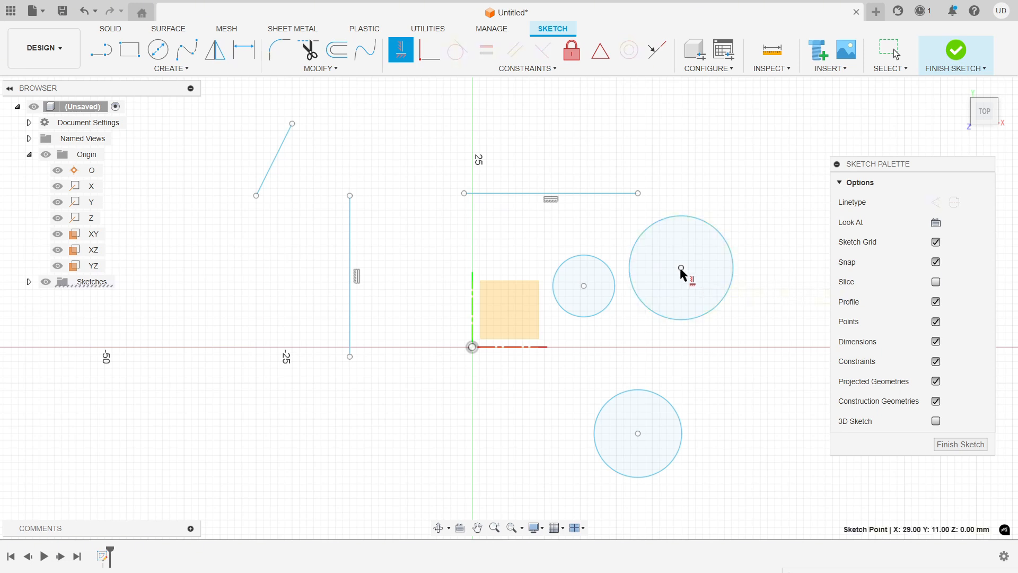
click(585, 287)
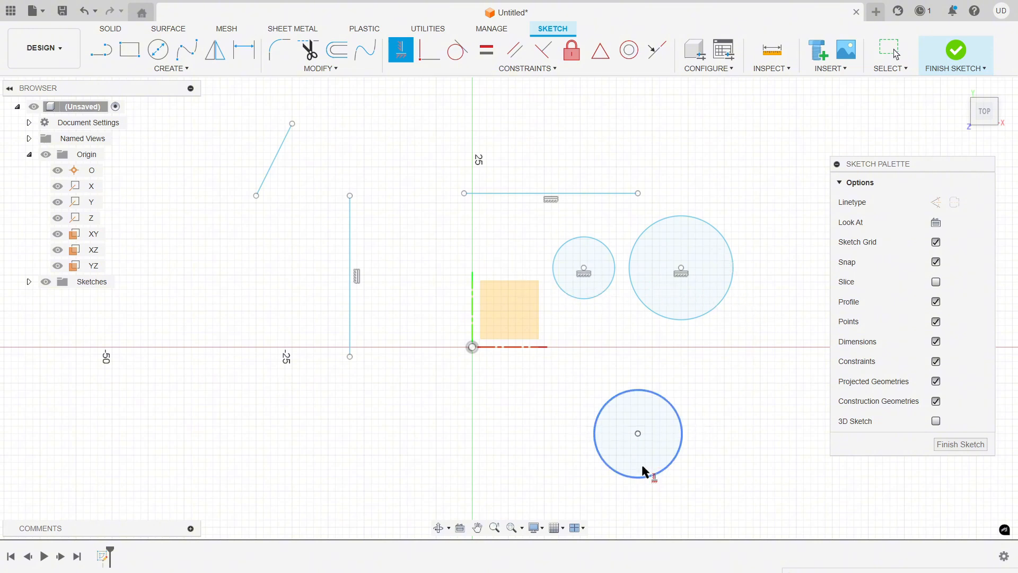
click(638, 434)
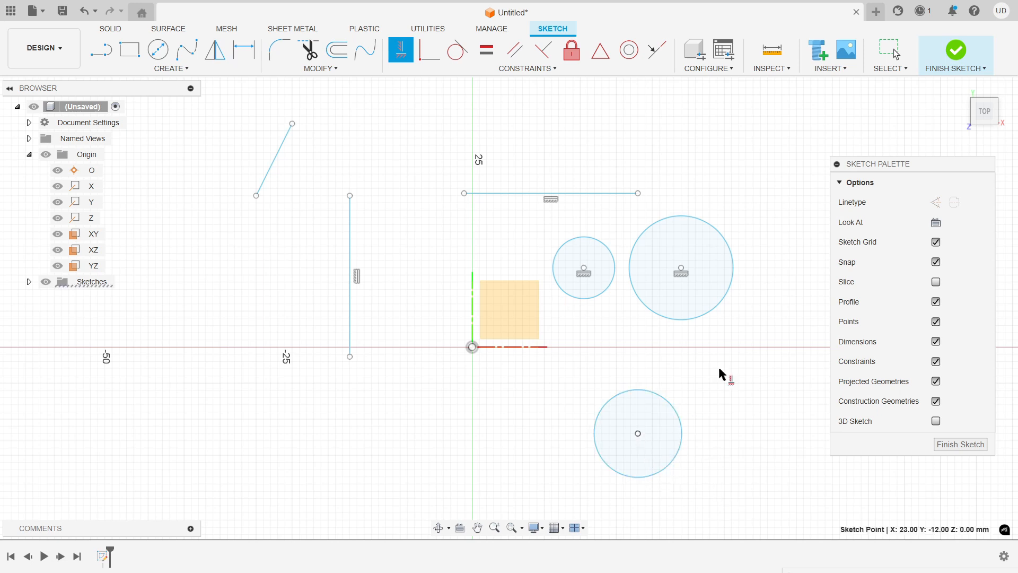
click(681, 268)
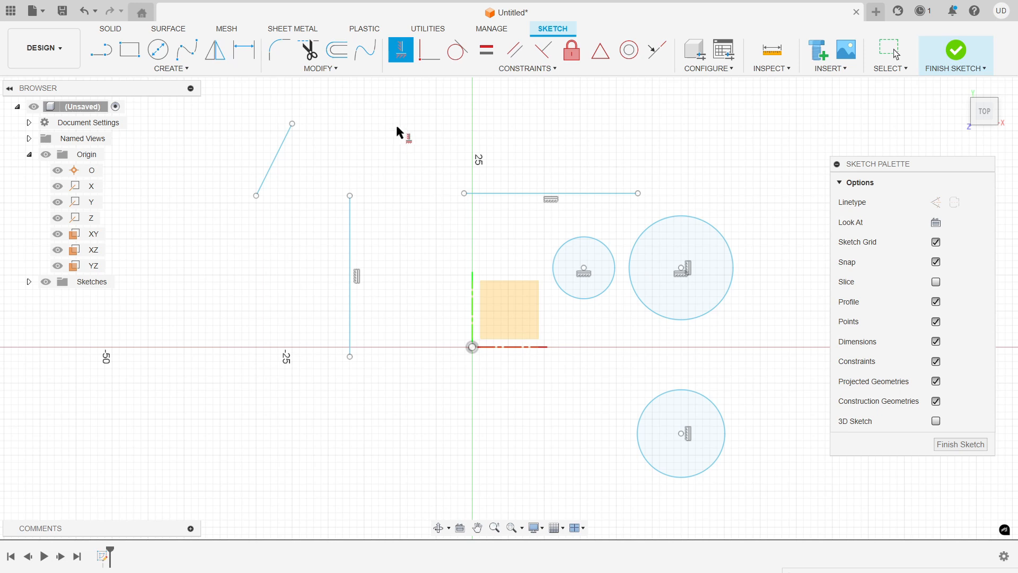
right_click(449, 95)
click(488, 96)
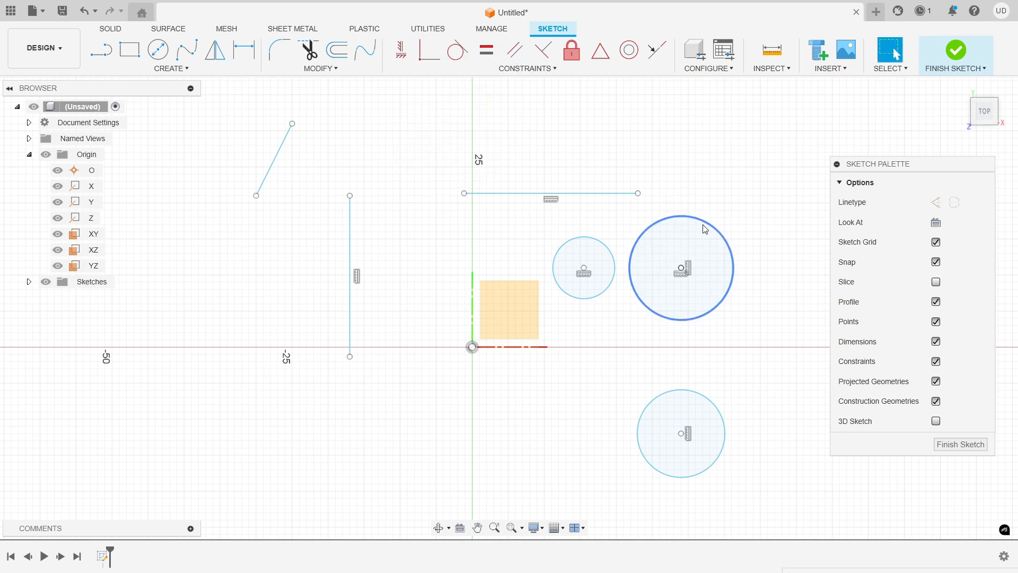
- Enlarge the large circle to about 16.6 mm in diameter and move its centre to about X 36, Y 13 mm
mouse_move(713, 226)
mouse_down()
mouse_move(736, 205)
mouse_move(722, 227)
mouse_up()
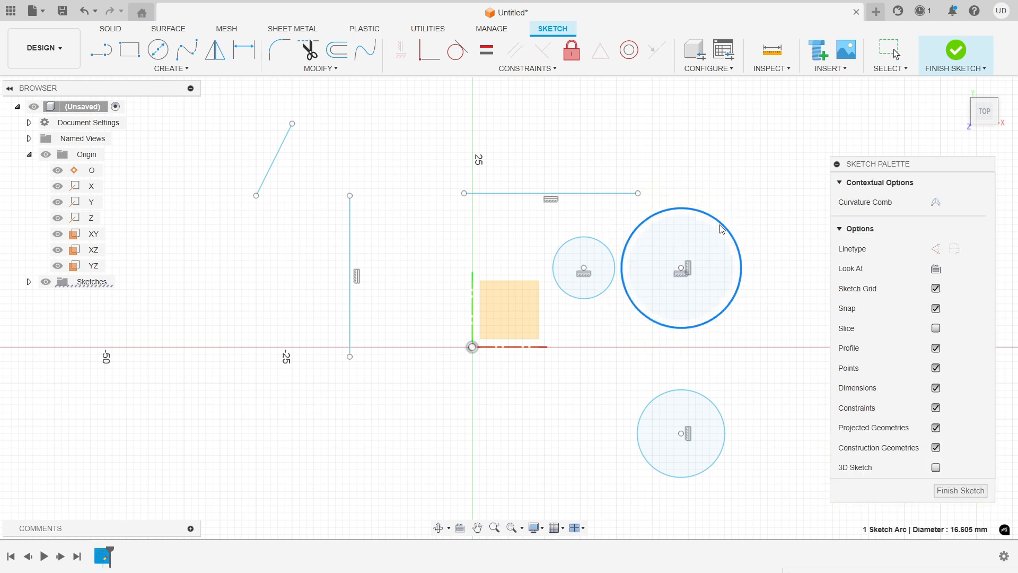
mouse_move(684, 270)
mouse_down()
mouse_move(769, 270)
mouse_move(756, 276)
mouse_move(751, 181)
mouse_move(750, 238)
mouse_move(730, 258)
mouse_move(762, 241)
mouse_move(756, 165)
mouse_move(762, 268)
mouse_move(760, 202)
mouse_move(687, 231)
mouse_move(723, 231)
mouse_move(689, 247)
mouse_move(613, 241)
mouse_move(722, 250)
mouse_move(707, 248)
mouse_move(719, 239)
mouse_move(730, 242)
mouse_move(715, 247)
mouse_move(733, 252)
mouse_up()
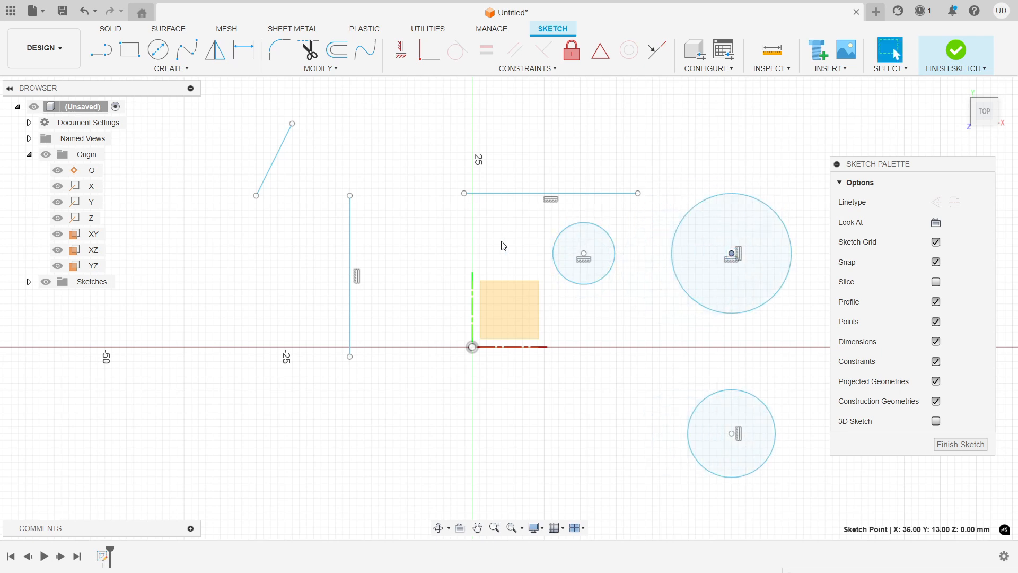
- Delete the three circles and the three remaining lines to empty the sketch
scroll(428, 236, down, 2)
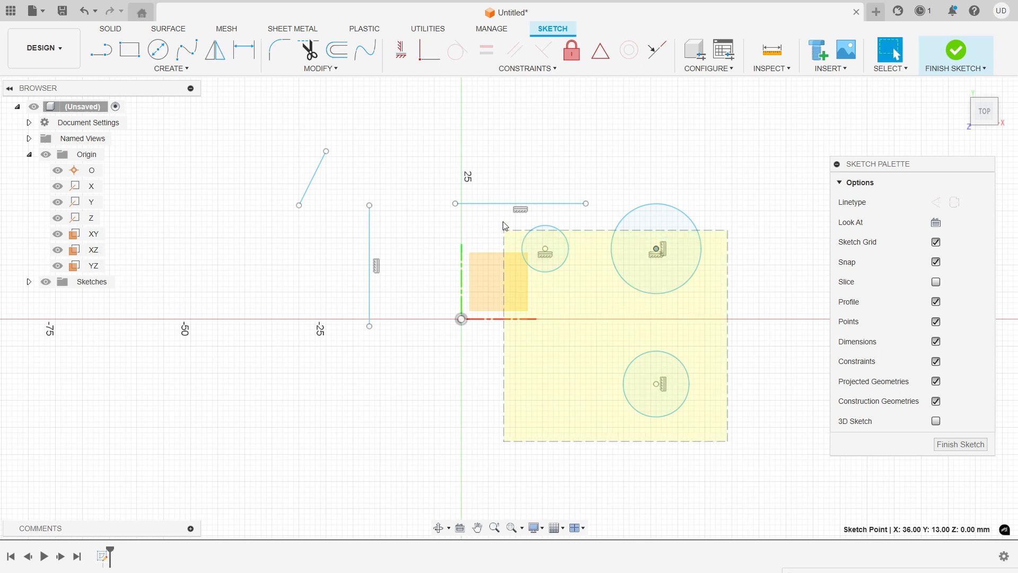
drag(505, 226, 506, 228)
key(Delete)
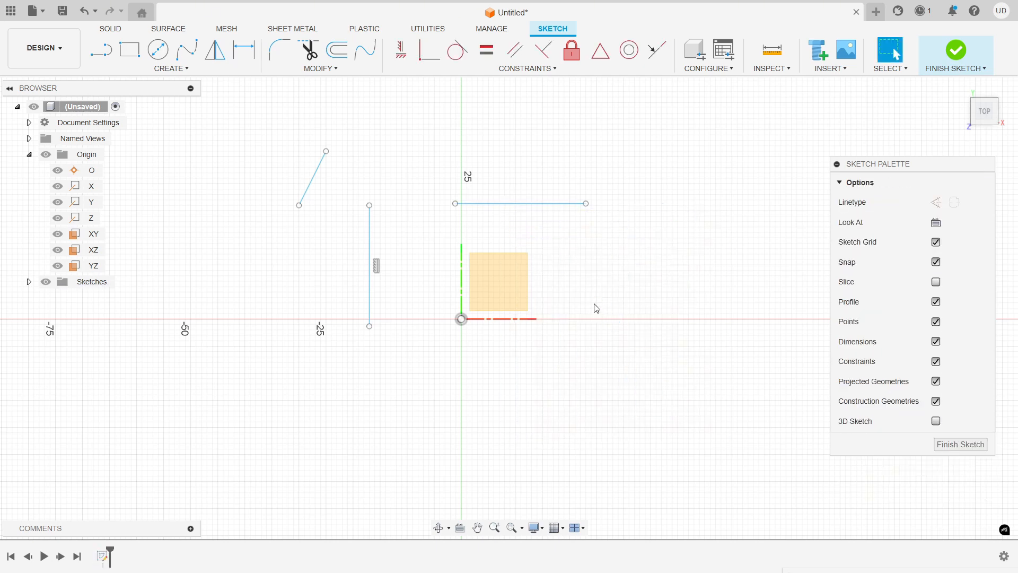
drag(269, 171, 266, 169)
key(Delete)
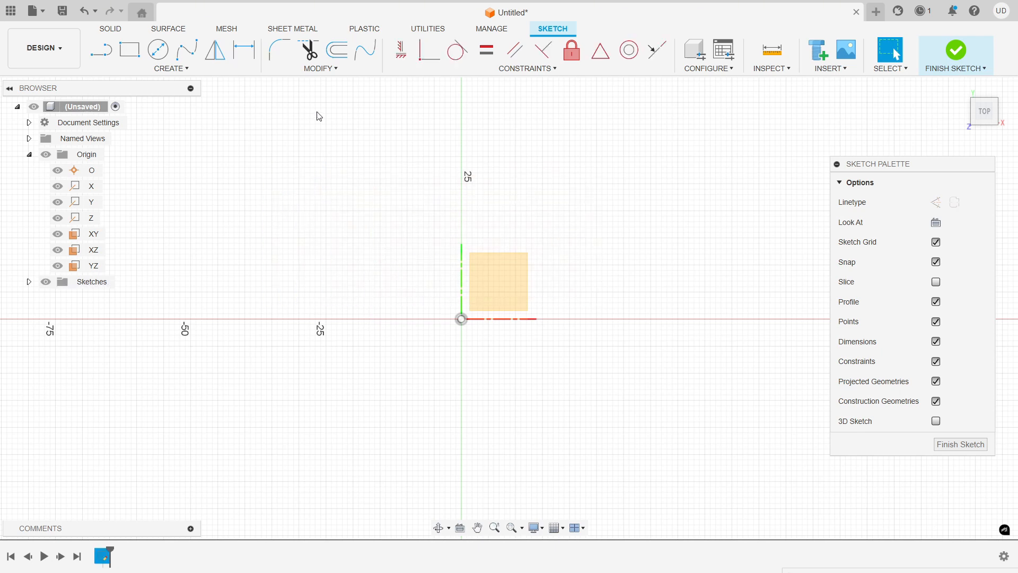
- Sketch a circle centred at about X -29, Y 19 mm and a separate steep line between it and the Y axis
click(520, 70)
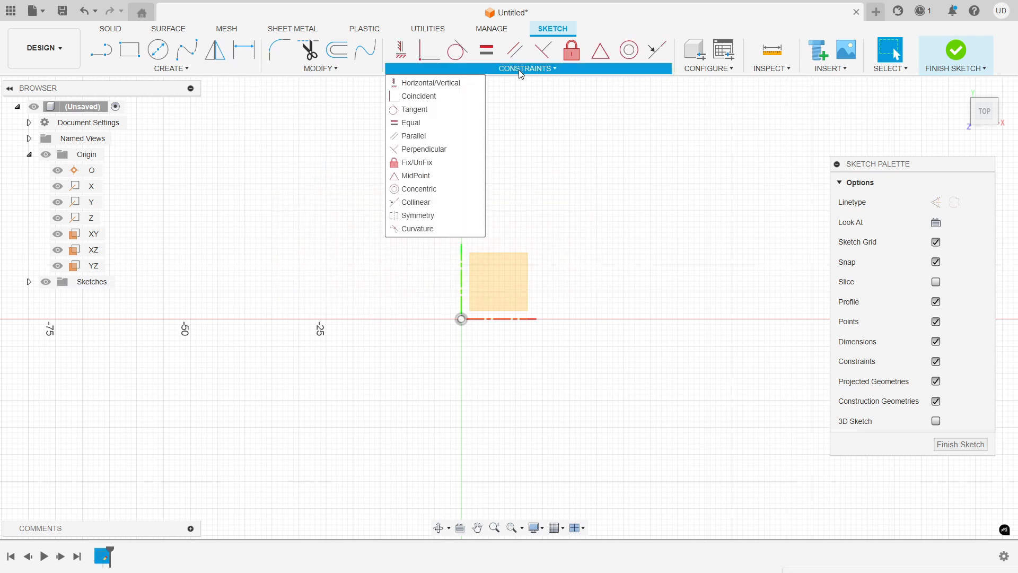
click(158, 50)
click(336, 252)
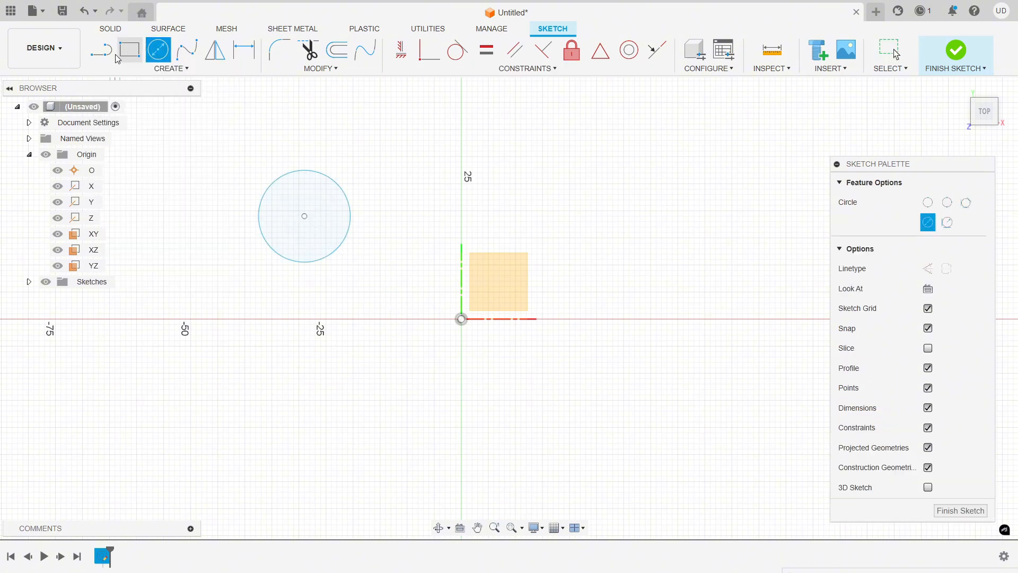
key(l)
click(392, 313)
click(407, 200)
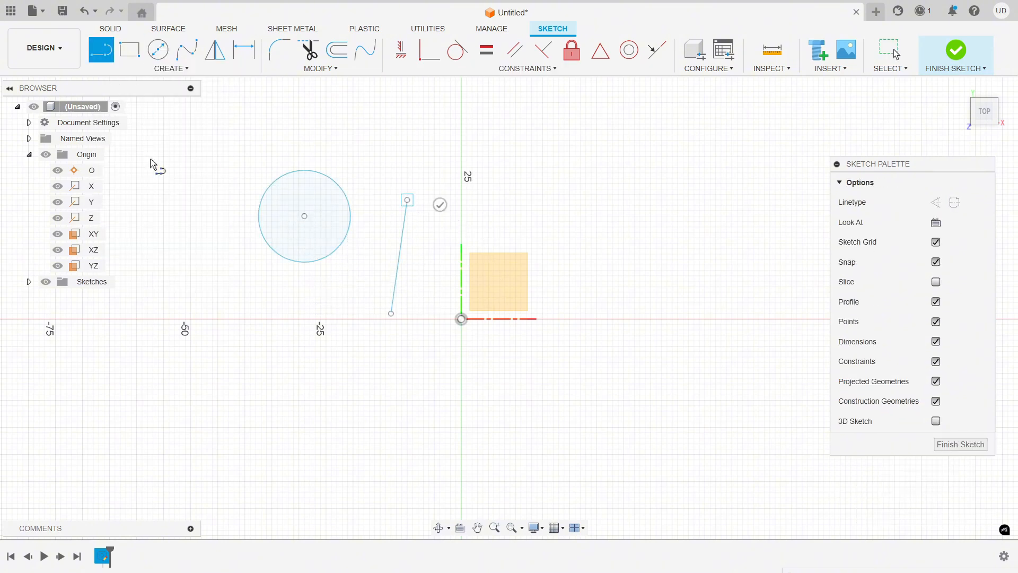
key(Escape)
- Sketch two connected lines below the X axis, the first horizontal and the second slanting slightly downward toward the Y axis
click(106, 50)
click(353, 411)
click(407, 411)
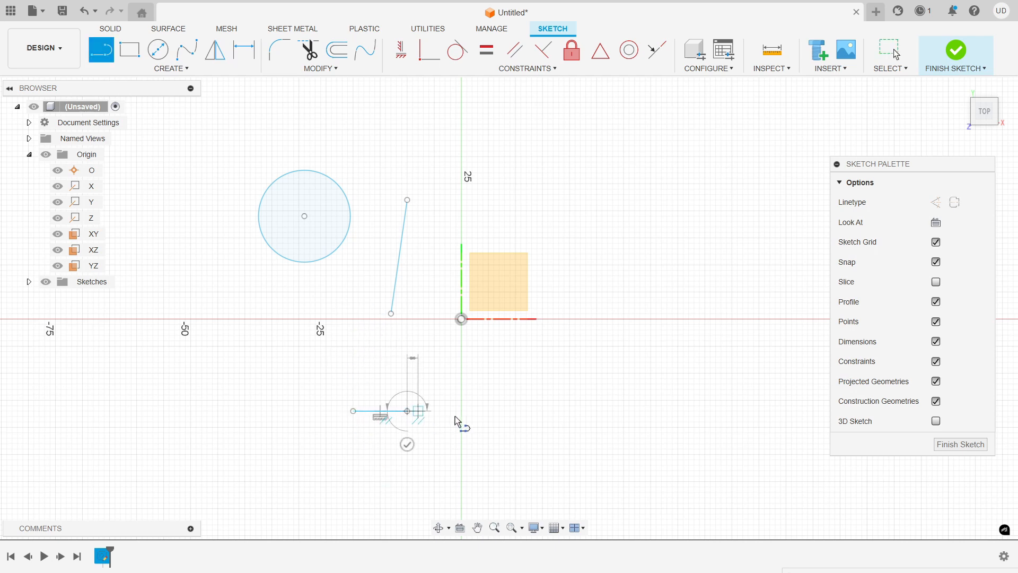
click(456, 417)
key(Escape)
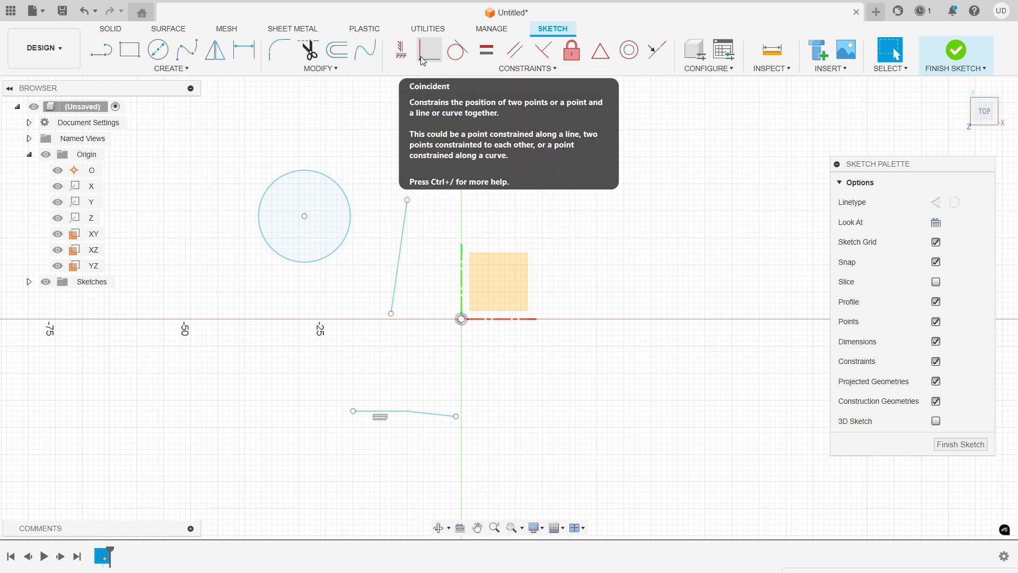
- Make the circle's centre coincident with the steep line's lower endpoint
click(507, 72)
click(447, 96)
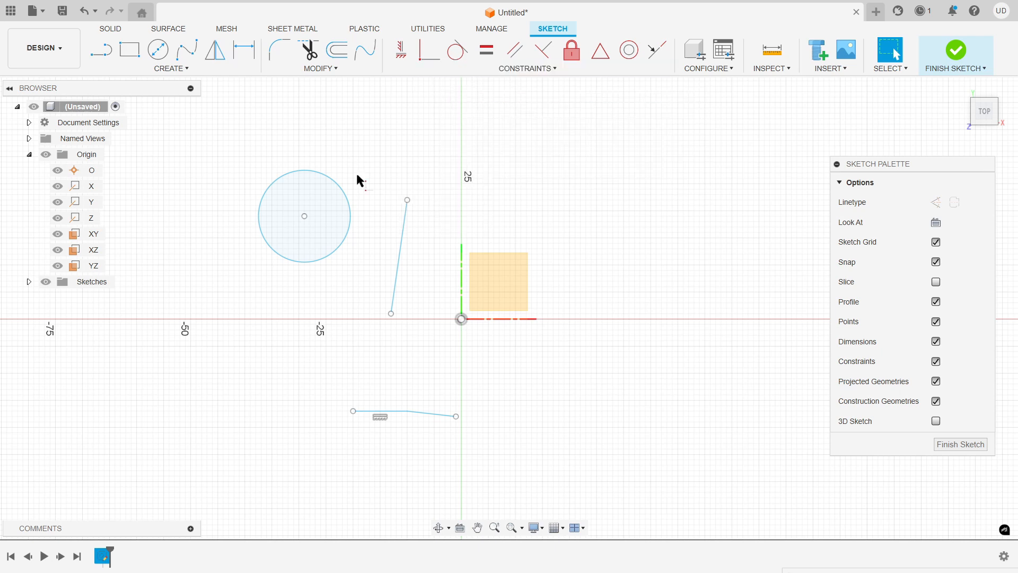
click(305, 215)
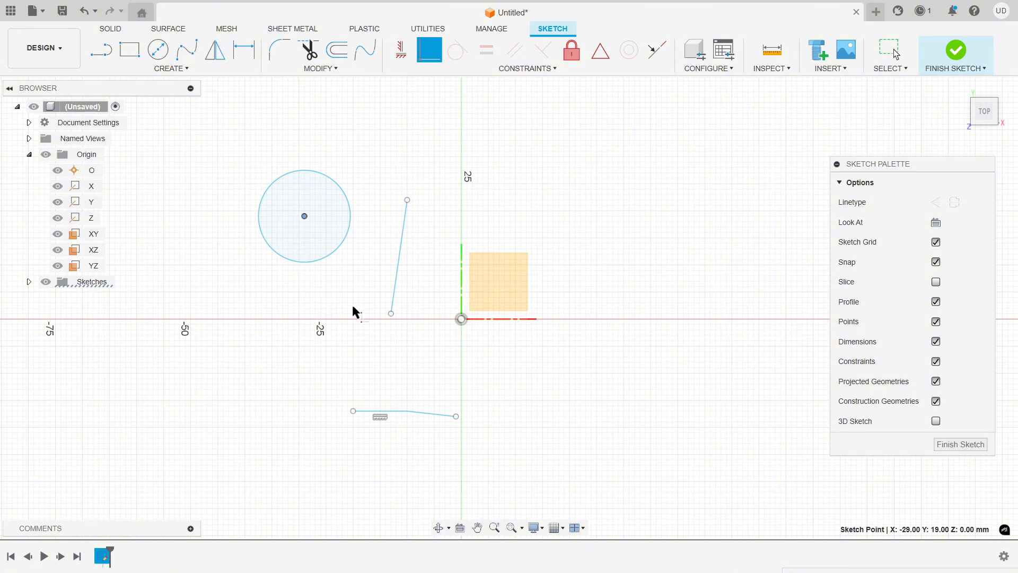
click(390, 313)
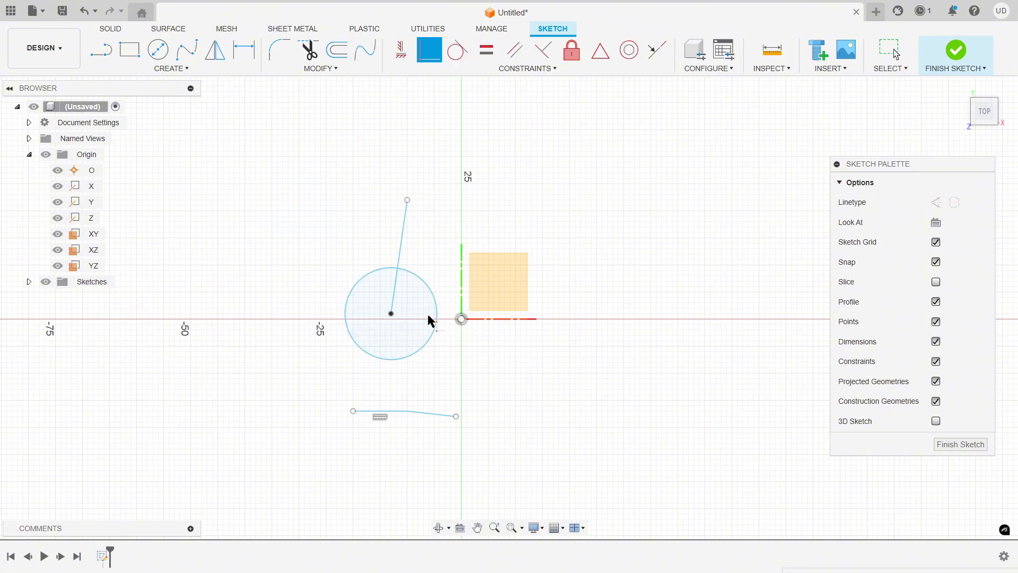
right_click(461, 110)
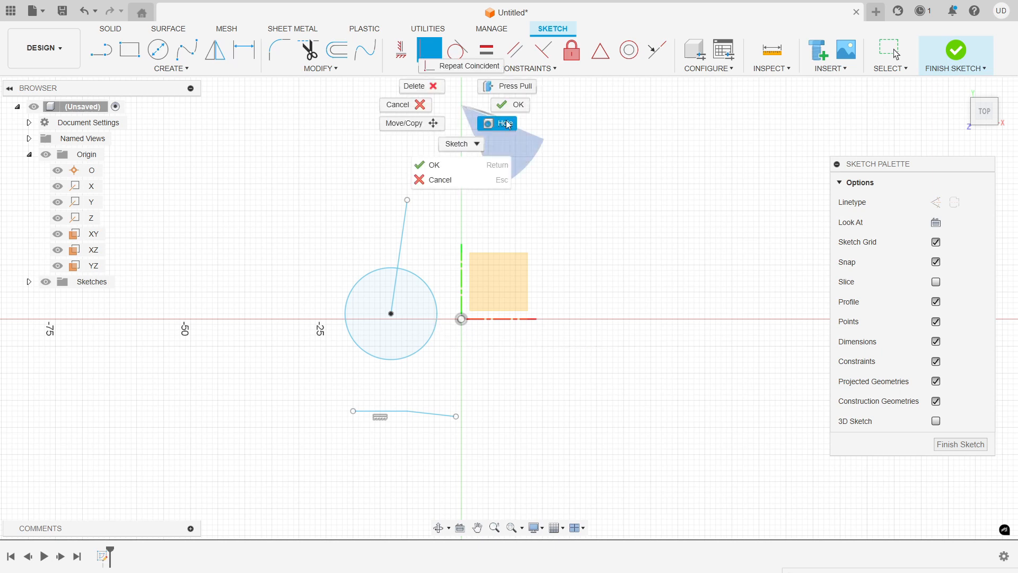
click(506, 105)
- Resize the circle slightly and move its centre with the attached line endpoint to about X -37, Y 22 mm
click(417, 279)
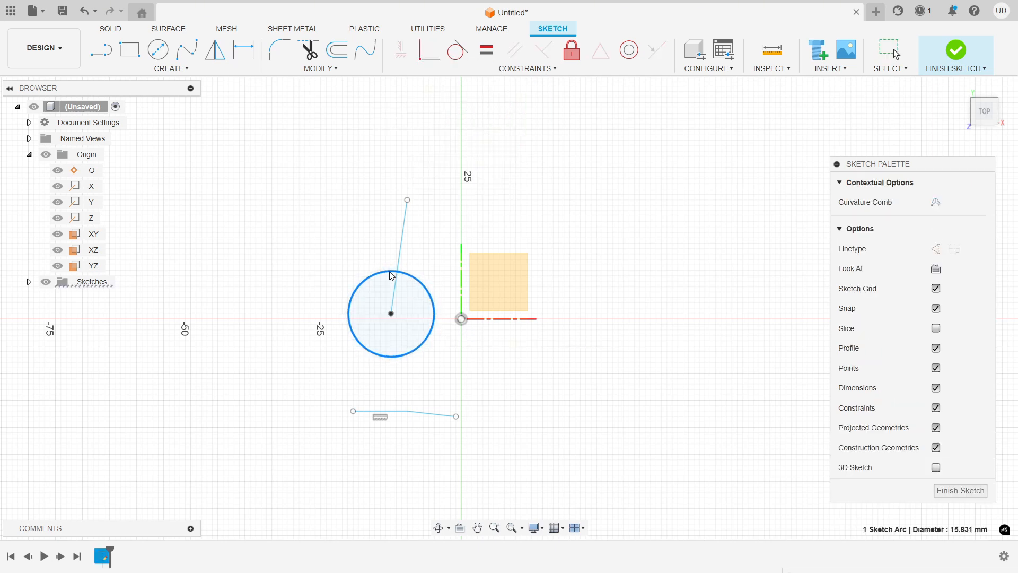
drag(393, 317, 264, 200)
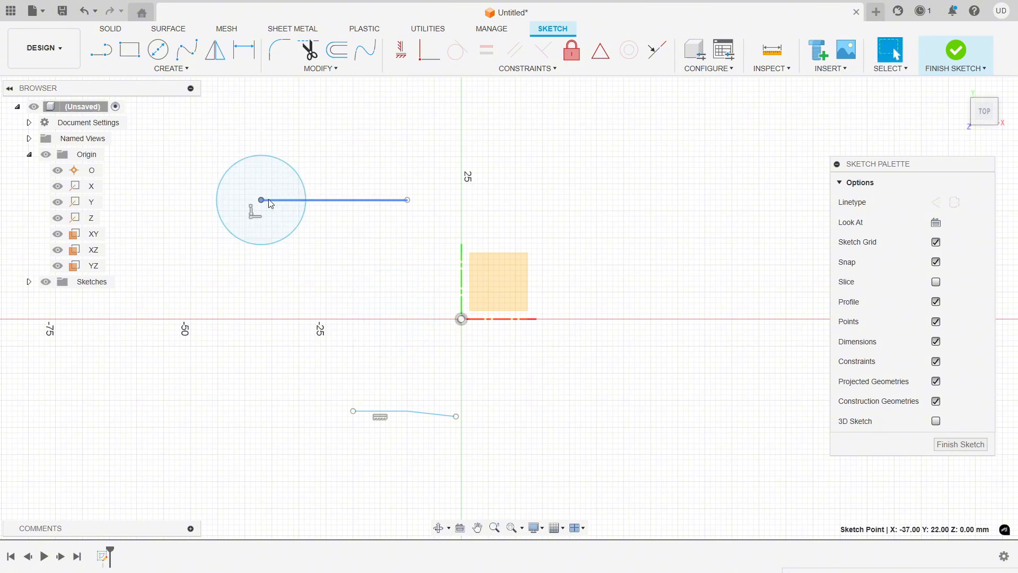
- Make the free endpoint of the lower horizontal line coincident with the line attached to the circle's centre
click(527, 103)
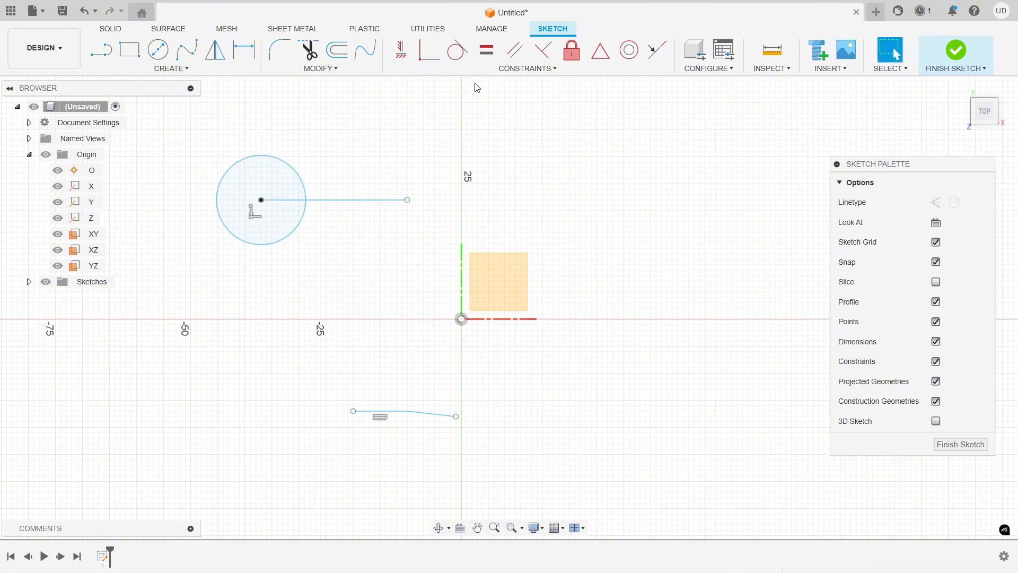
click(429, 51)
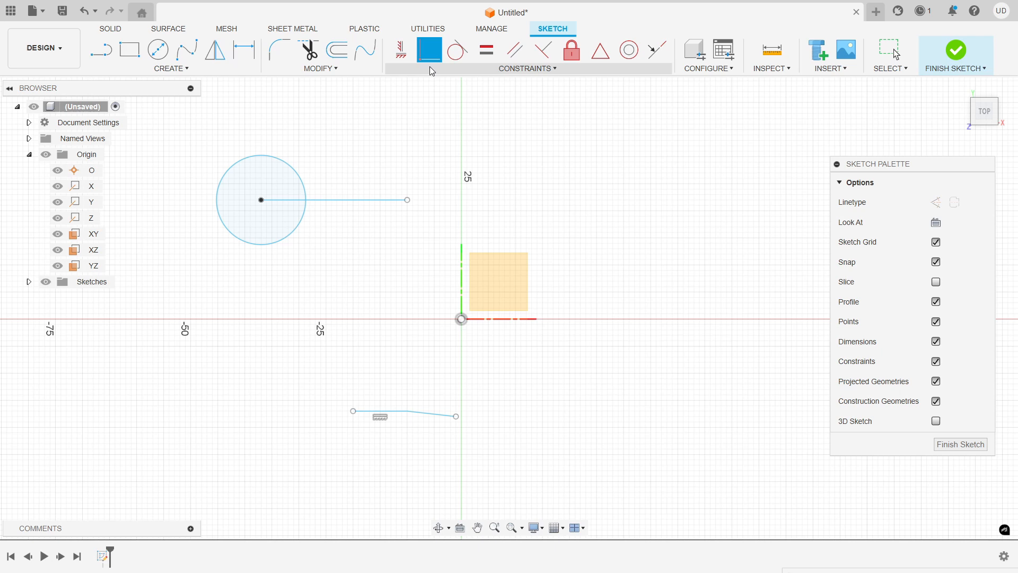
click(352, 410)
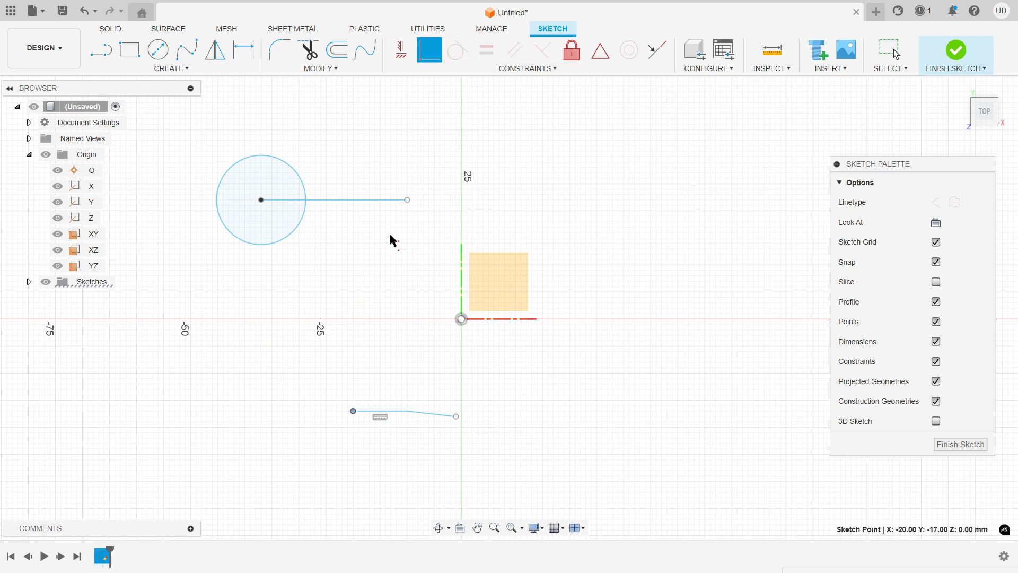
click(358, 199)
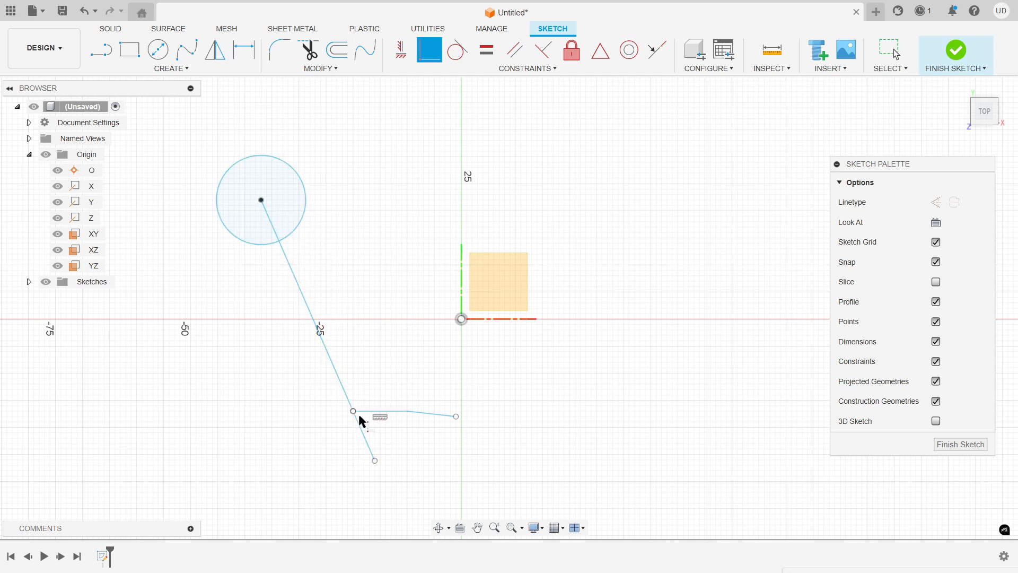
right_click(534, 105)
click(568, 118)
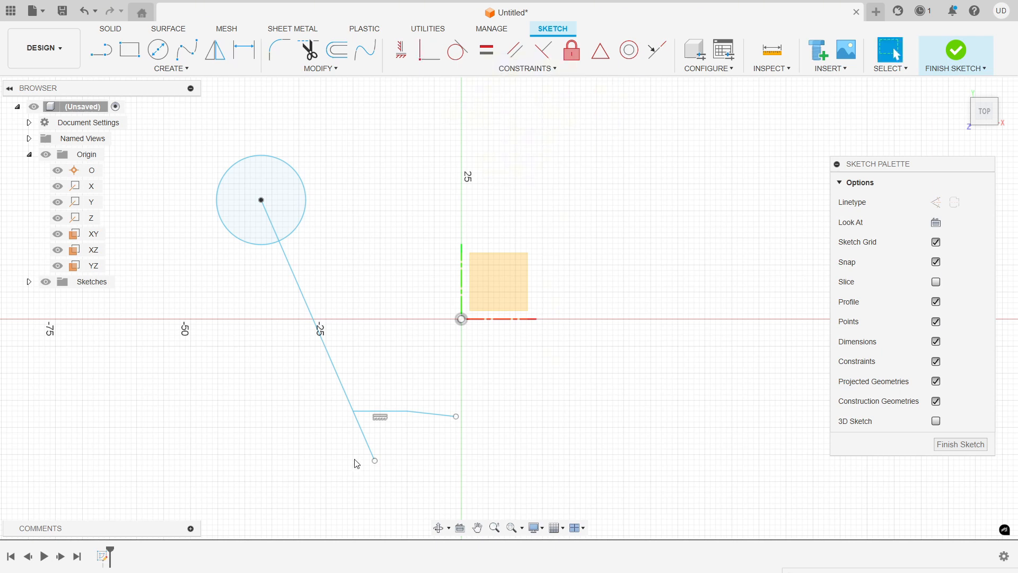
- Swing the circle's attached line and shift it with the circle so its free endpoint sits at about X -37, Y 4 mm
drag(375, 460, 254, 316)
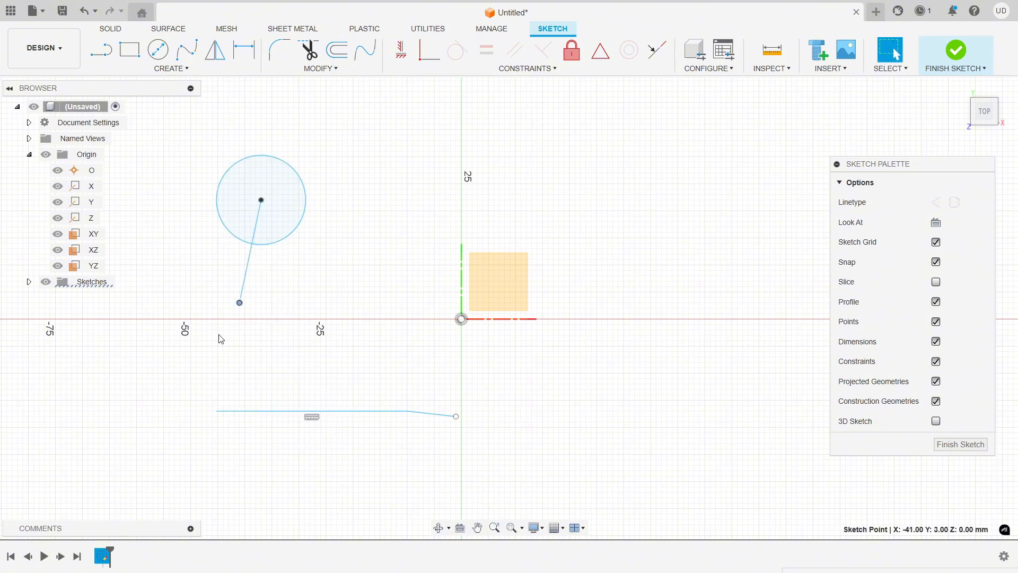
drag(239, 322, 262, 298)
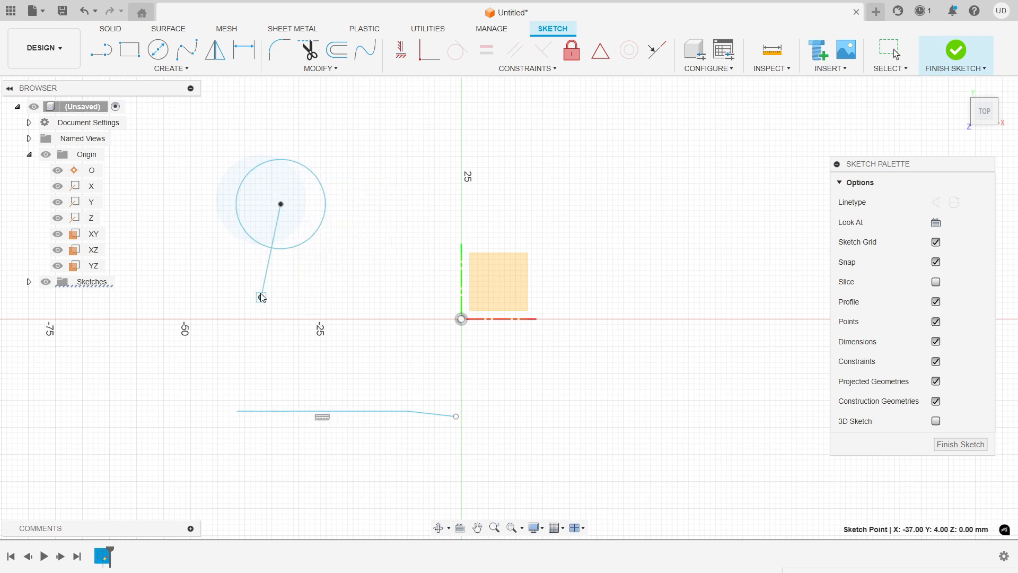
click(528, 69)
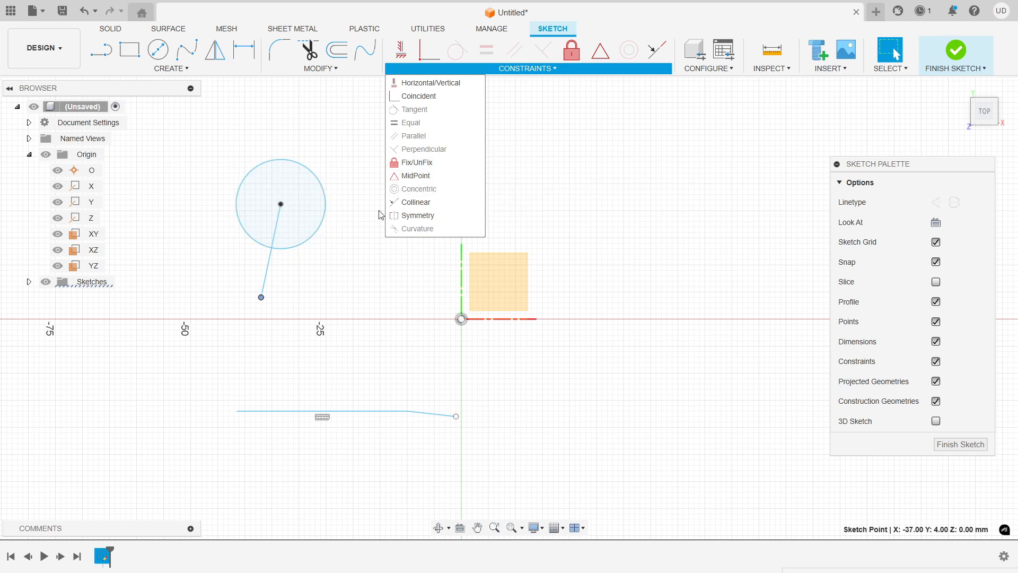
click(264, 284)
click(321, 273)
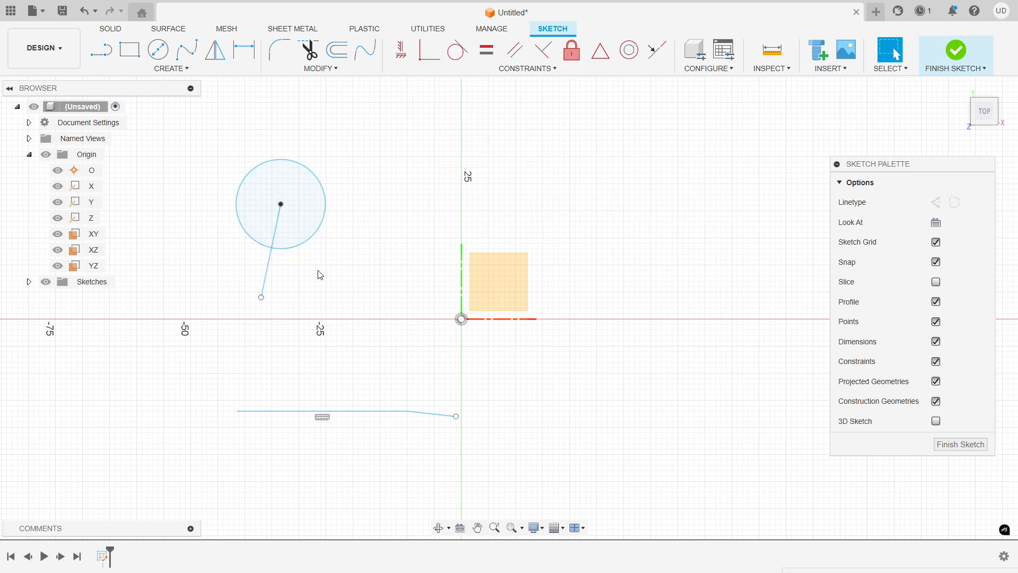
- Enlarge the circle and reposition its attached line so it is nearly vertical and about 25 mm long
drag(263, 303, 336, 187)
mouse_move(340, 294)
mouse_down()
mouse_move(300, 285)
mouse_move(341, 278)
mouse_move(253, 270)
mouse_up()
mouse_move(245, 350)
mouse_down()
mouse_move(302, 272)
mouse_move(264, 291)
mouse_move(223, 268)
mouse_move(261, 285)
mouse_move(263, 305)
mouse_up()
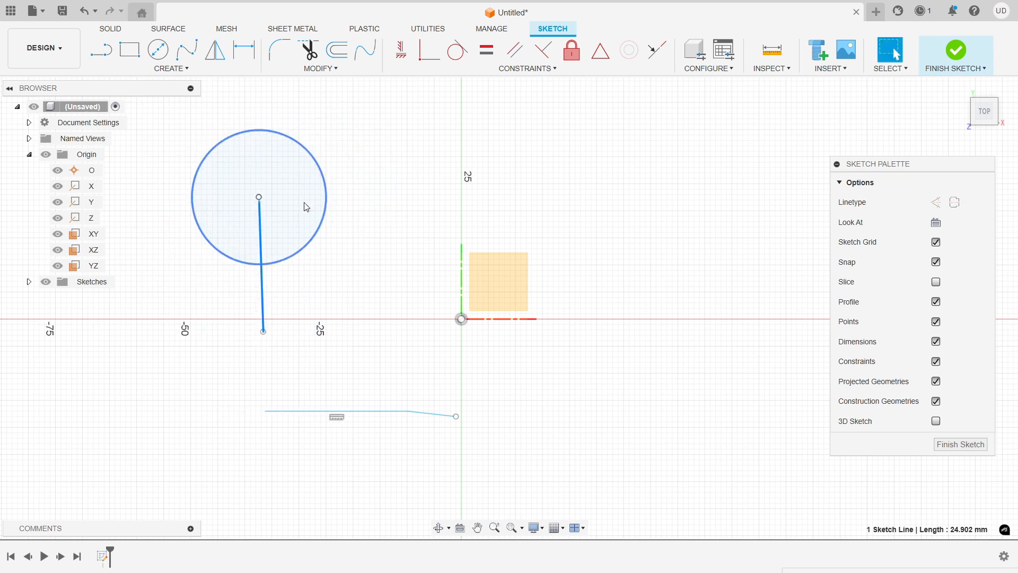
- Apply Fix/UnFix to the circle and its attached line, and try moving the line's free endpoint and the circle
click(494, 75)
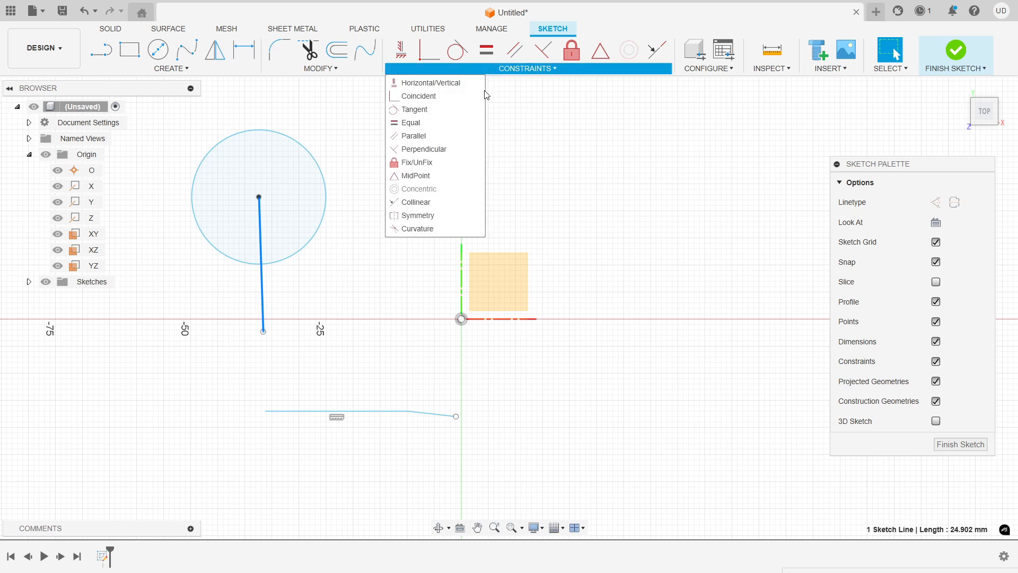
click(469, 161)
click(258, 130)
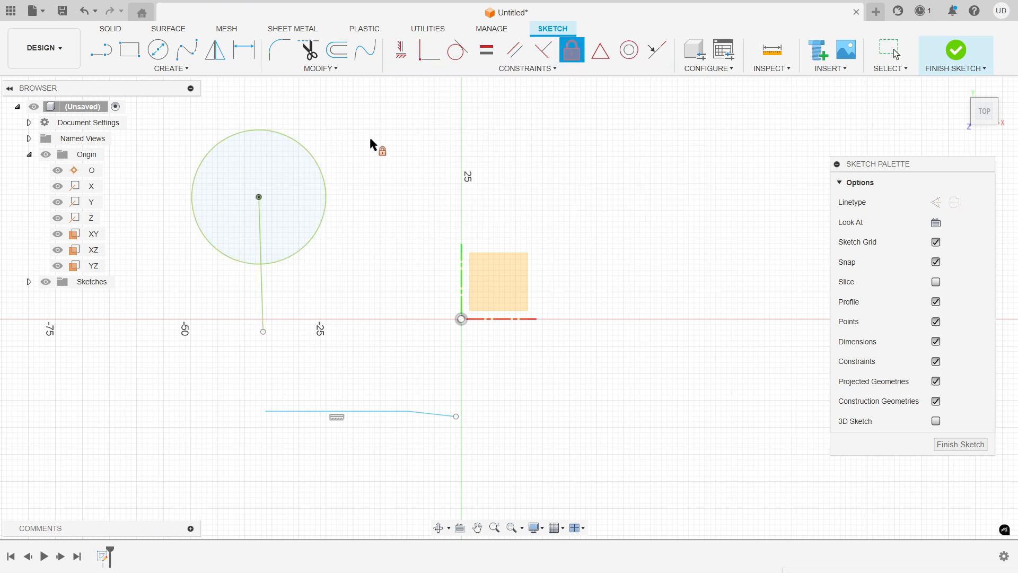
right_click(400, 113)
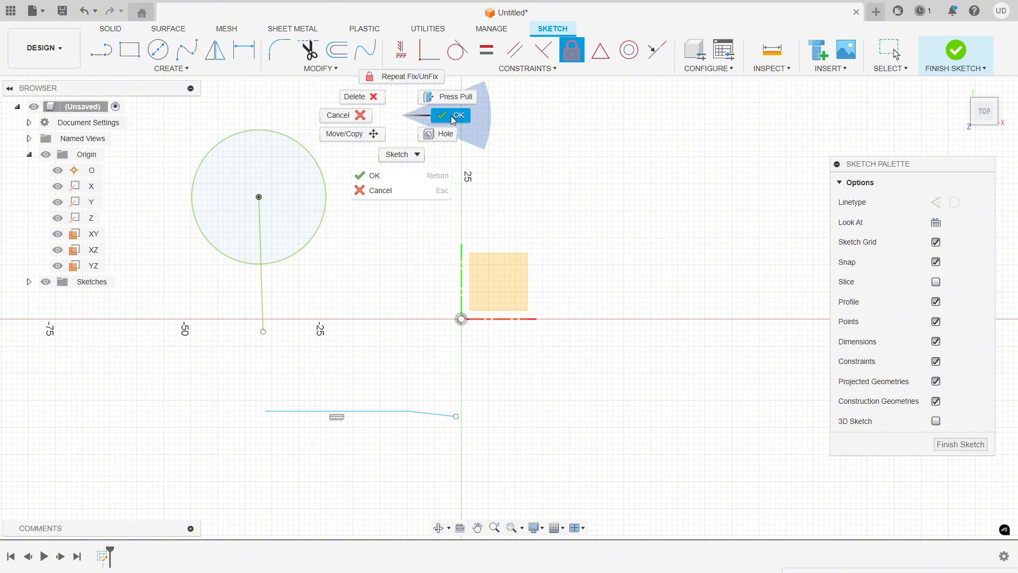
click(450, 116)
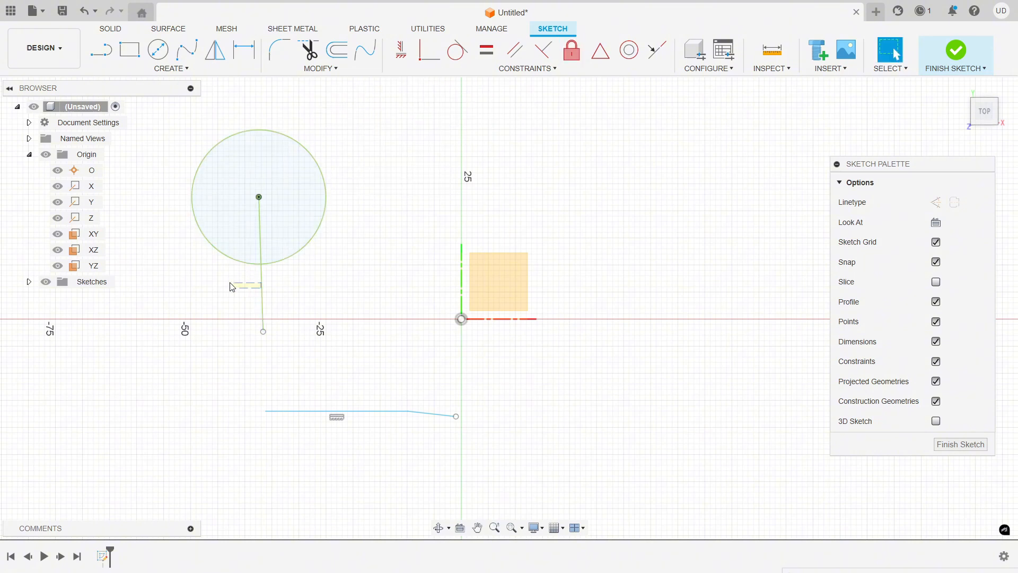
drag(264, 332, 264, 327)
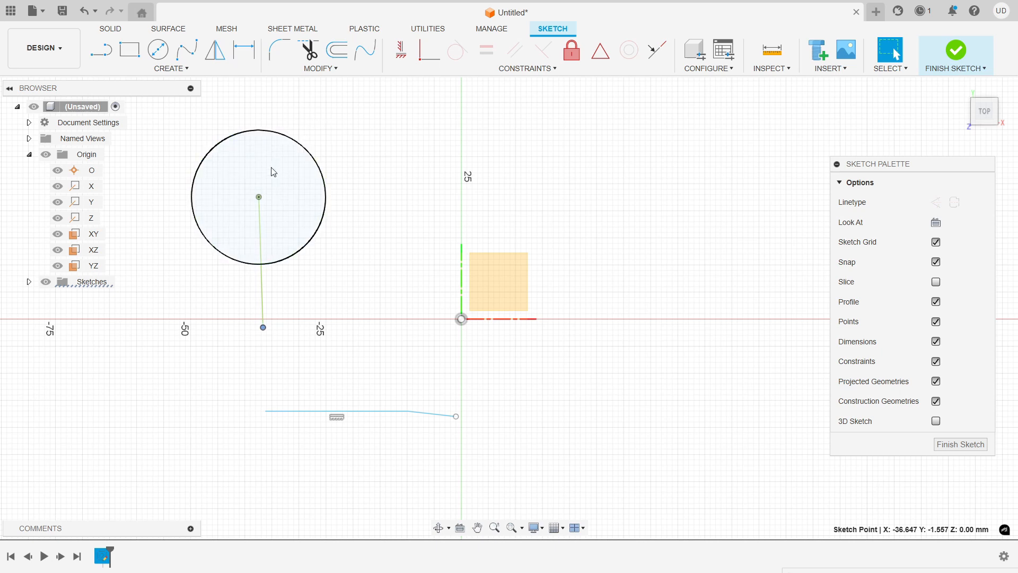
drag(259, 219, 319, 229)
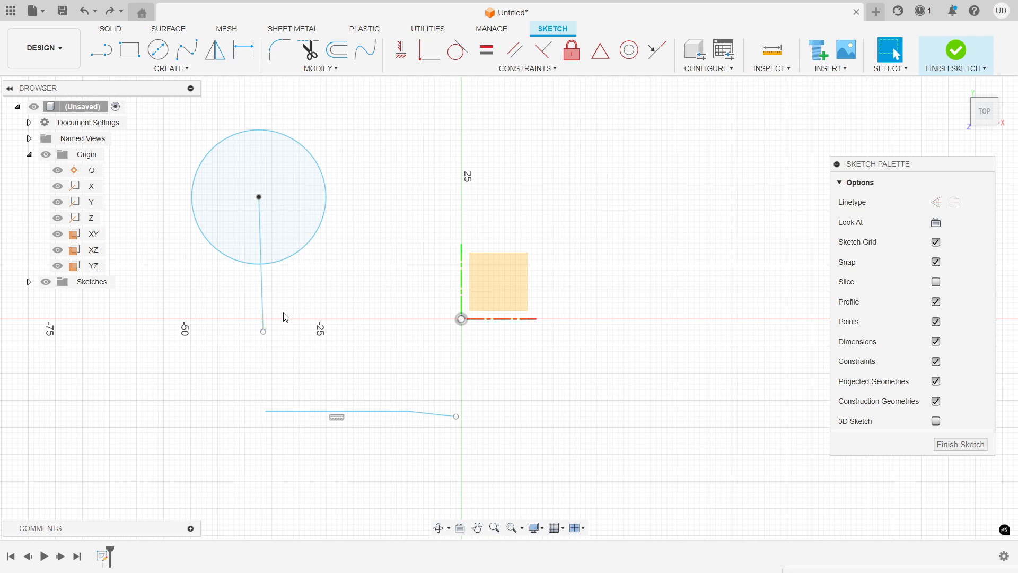
- Move the unfixed circle and its attached line together diagonally down toward the Y axis
mouse_move(267, 310)
mouse_down()
mouse_move(345, 307)
mouse_move(314, 339)
mouse_move(350, 324)
mouse_move(314, 337)
mouse_up()
key(Escape)
click(528, 69)
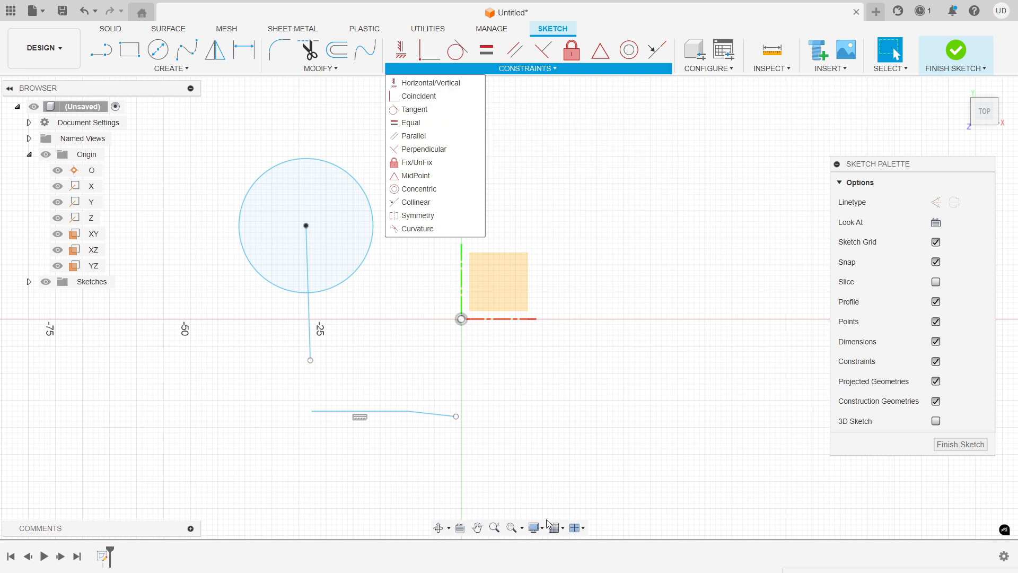
- Sketch a two-point rectangle above the X axis, on the positive X side of the Y axis
click(129, 50)
click(542, 161)
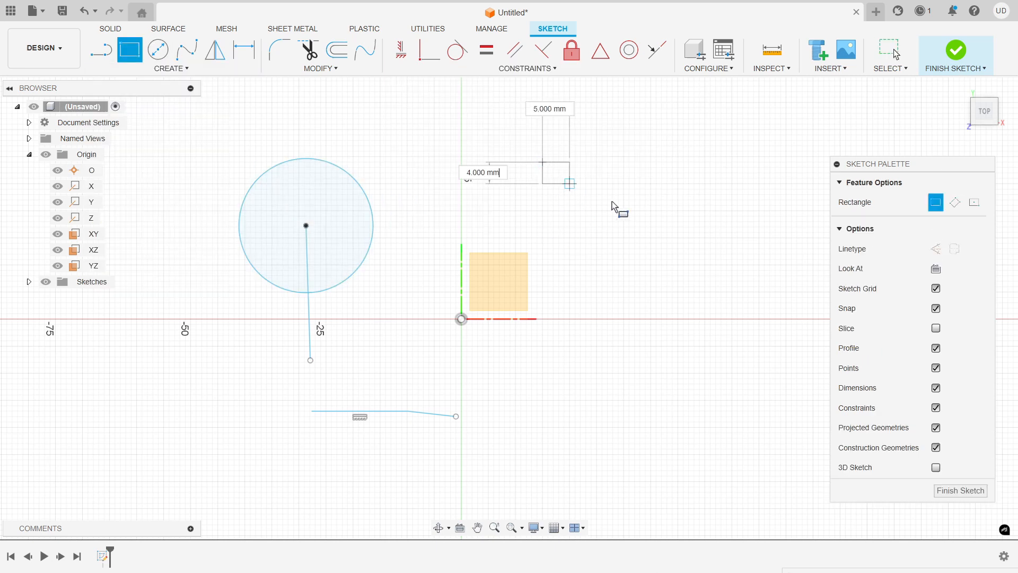
click(635, 243)
key(Escape)
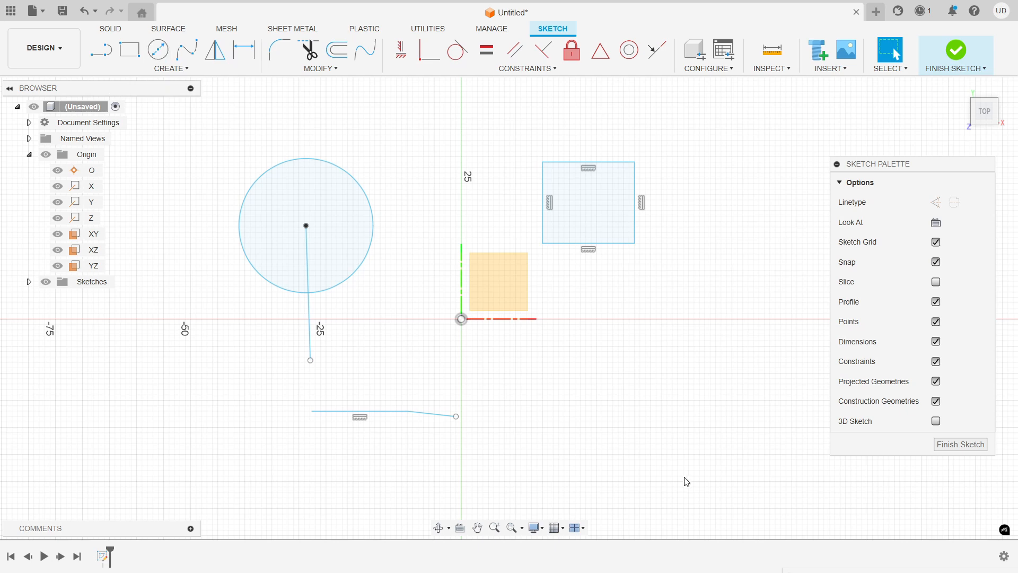
- Sketch a circle below the rectangle, with its centre slightly under the X axis
click(158, 50)
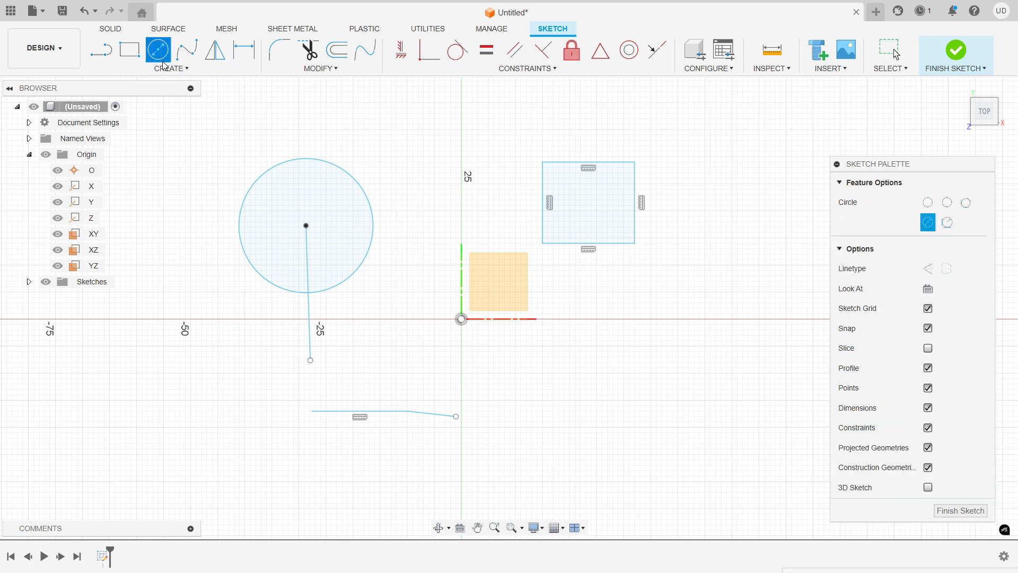
click(548, 341)
click(596, 384)
key(Escape)
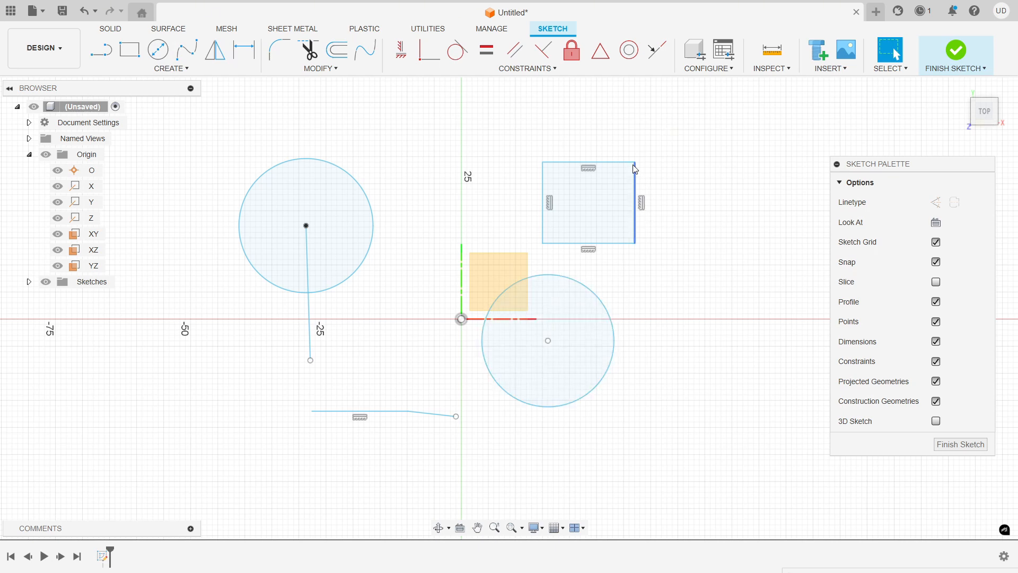
- Make the new circle's centre coincident with the rectangle's upper-right corner
click(425, 57)
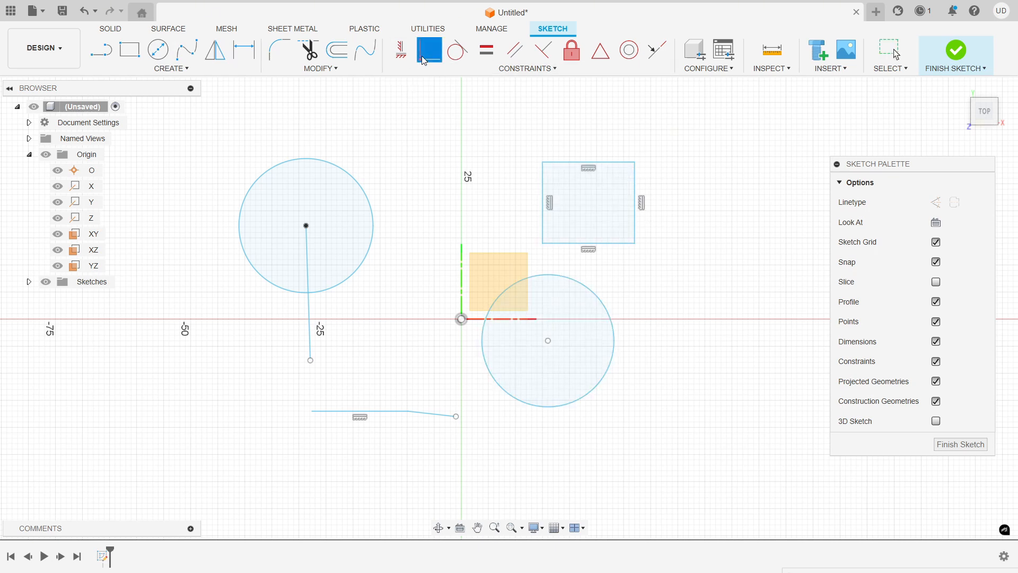
click(548, 340)
click(634, 162)
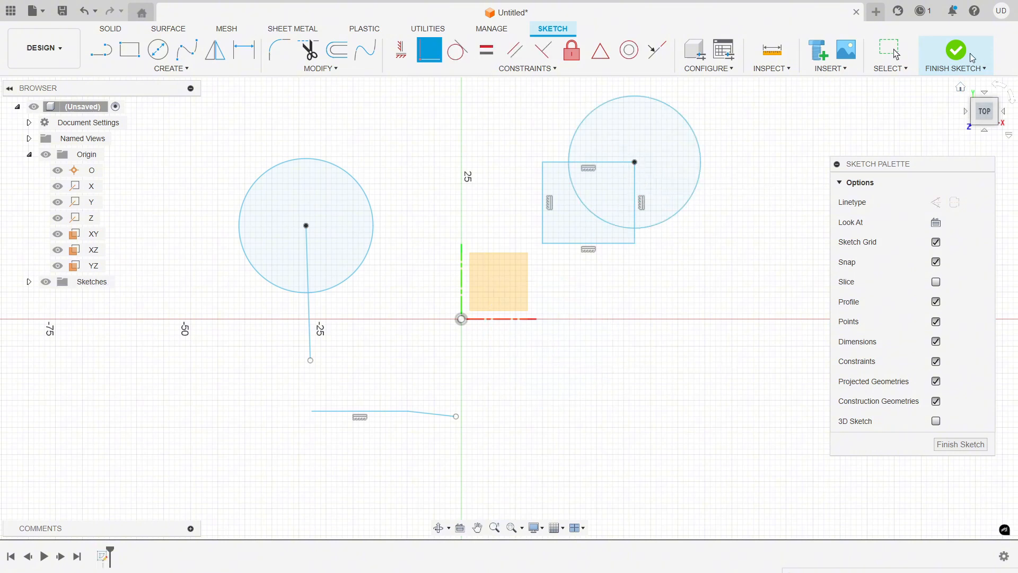
right_click(423, 120)
click(493, 124)
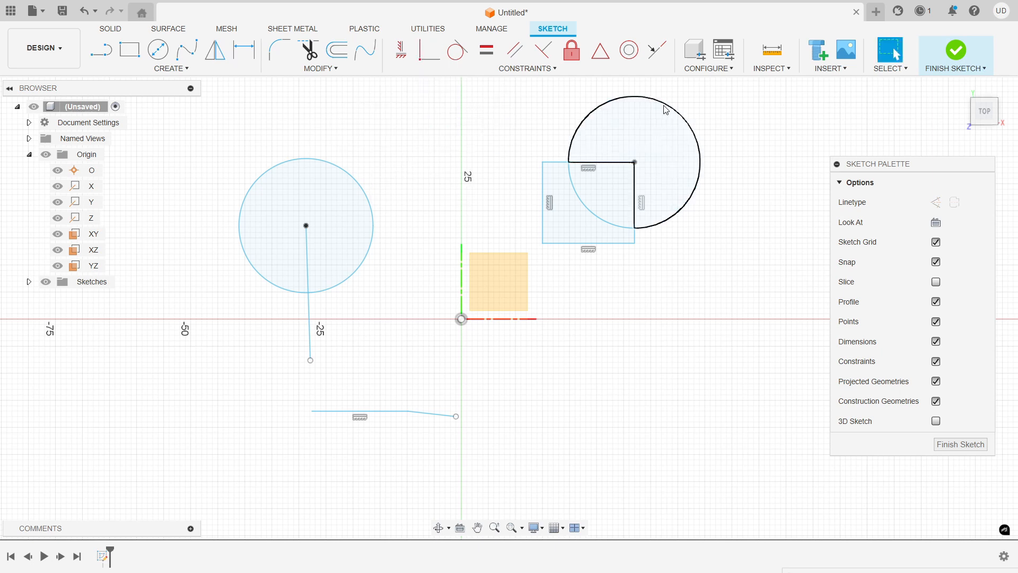
- Widen the rectangle by moving its upper-right corner, with the attached circle, to X 41, Y 28 mm
drag(635, 163, 684, 169)
click(497, 67)
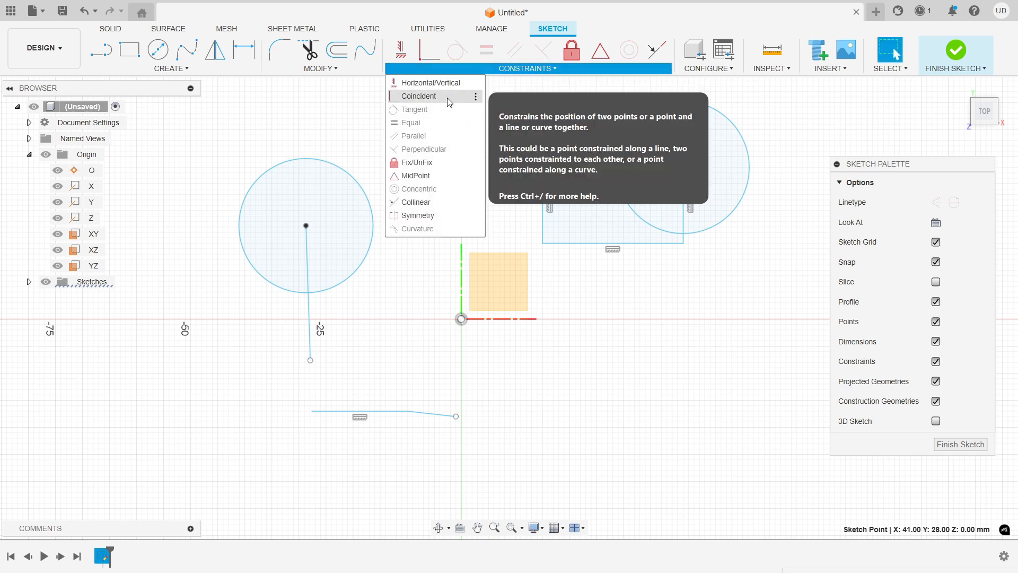
click(591, 428)
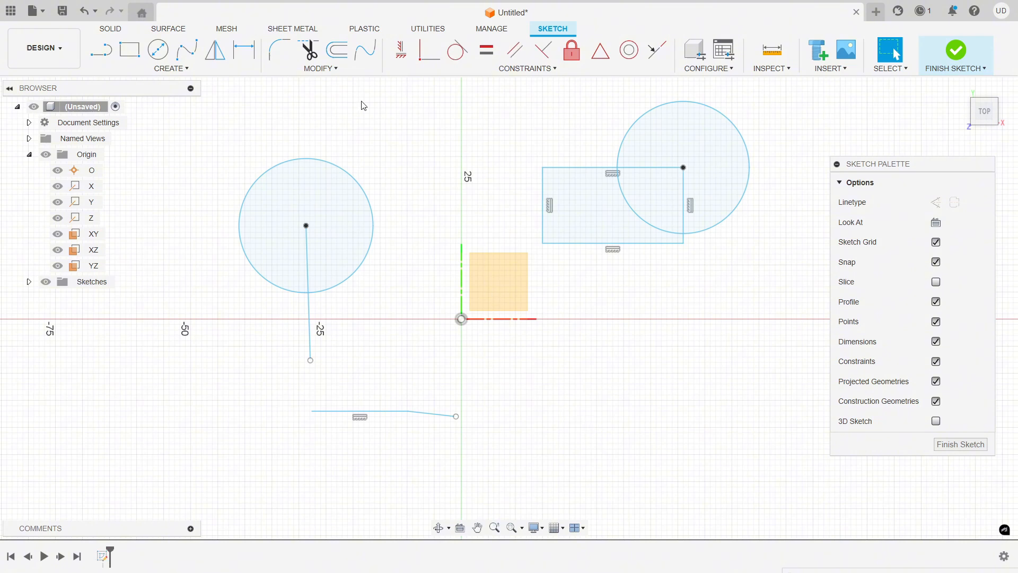
click(525, 68)
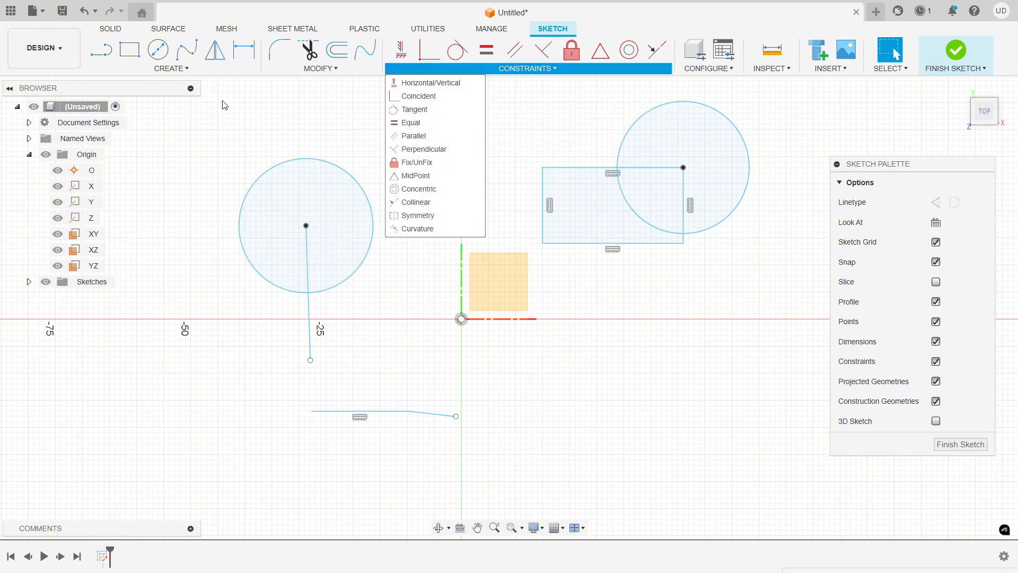
click(187, 69)
- Sketch a line slanting upward below the X axis and a separate small circle just below its upper endpoint
click(108, 53)
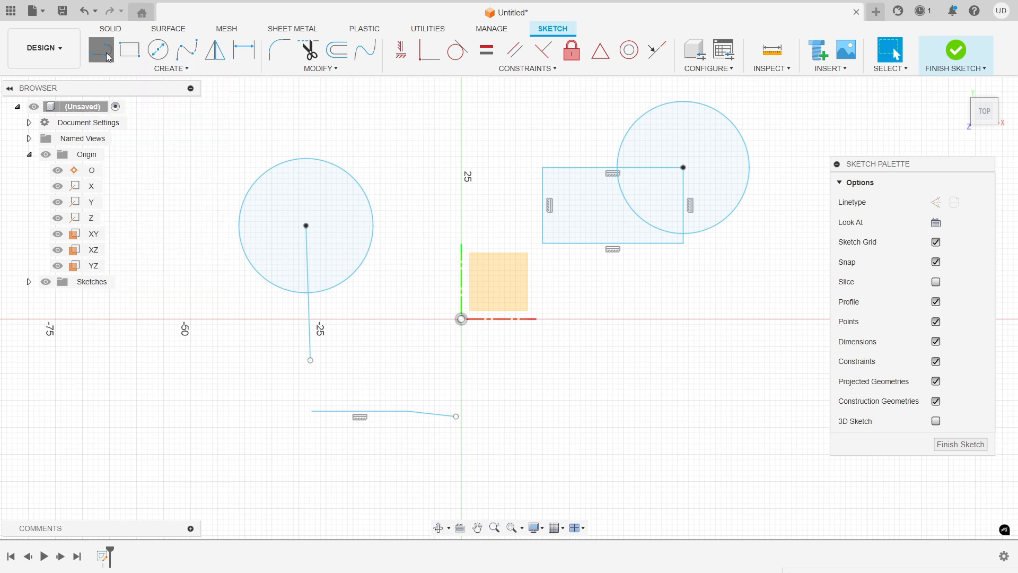
click(505, 427)
click(651, 356)
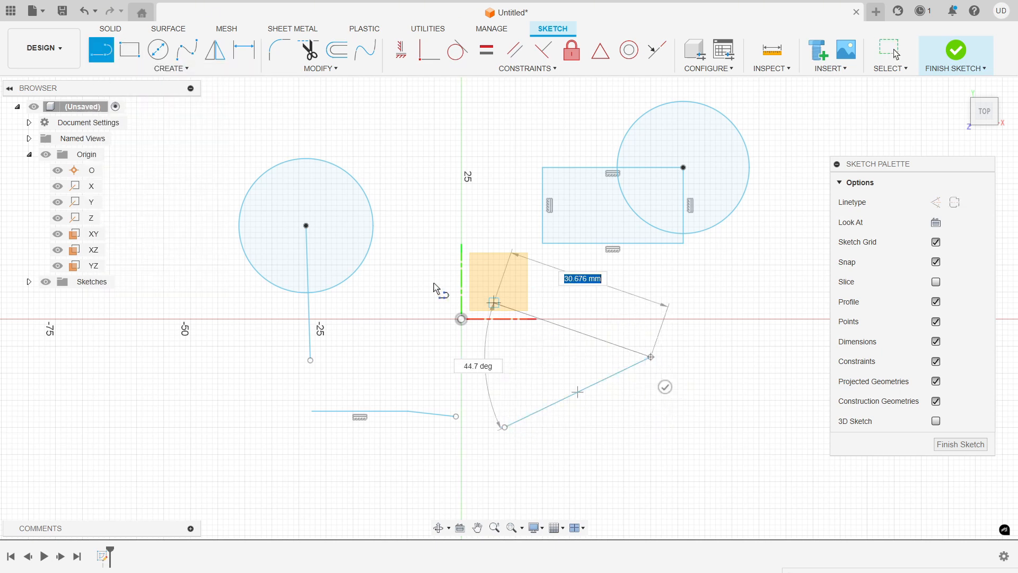
key(c)
click(667, 411)
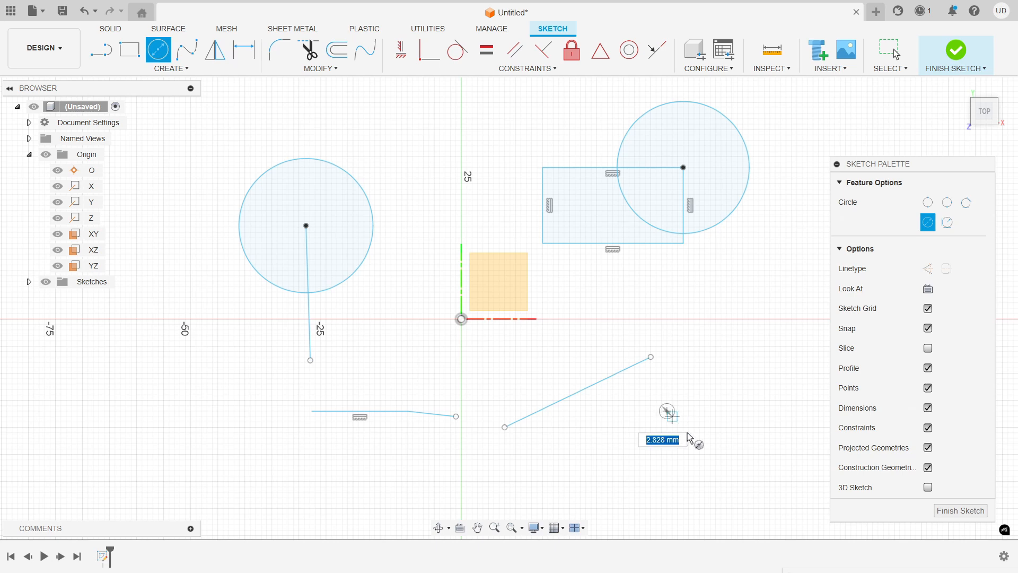
click(695, 442)
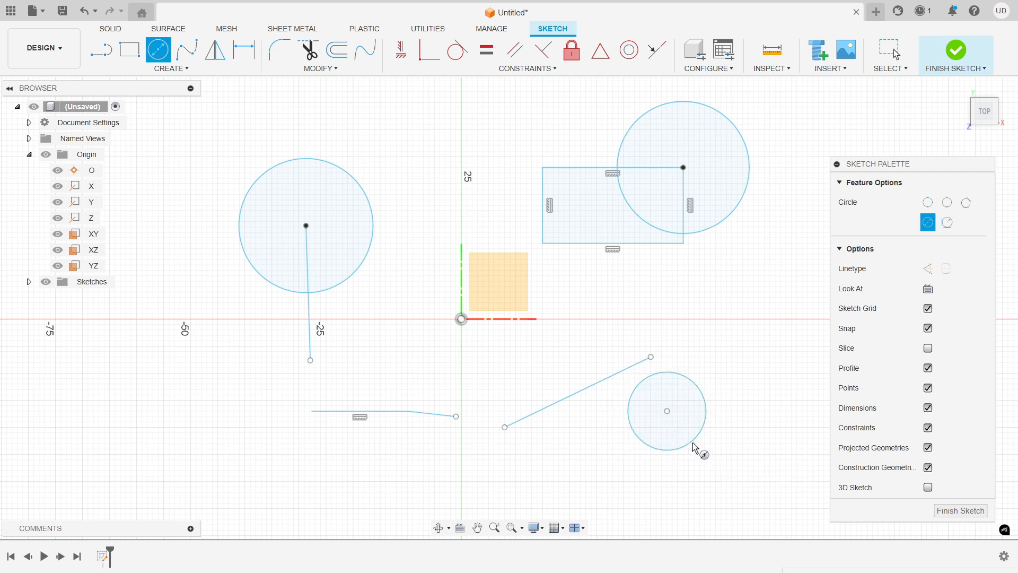
key(Escape)
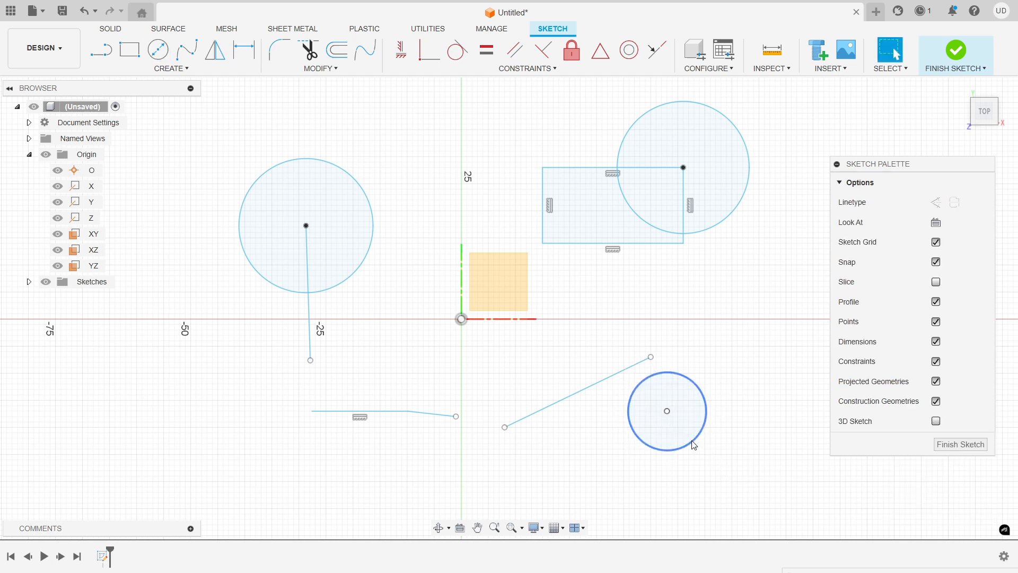
- Apply a Tangent constraint between the slanted line and the small circle beside it
click(459, 51)
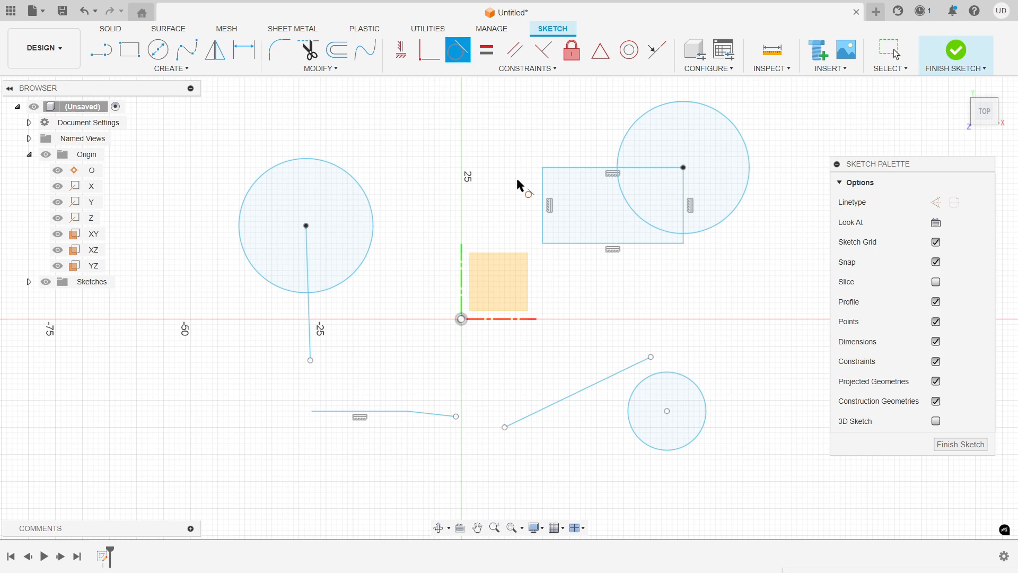
click(588, 386)
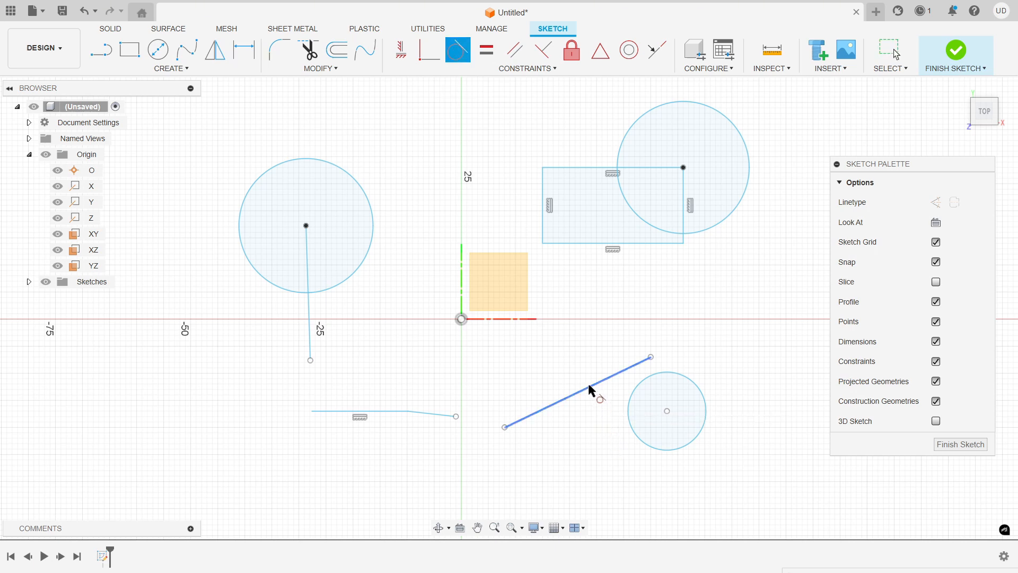
click(670, 371)
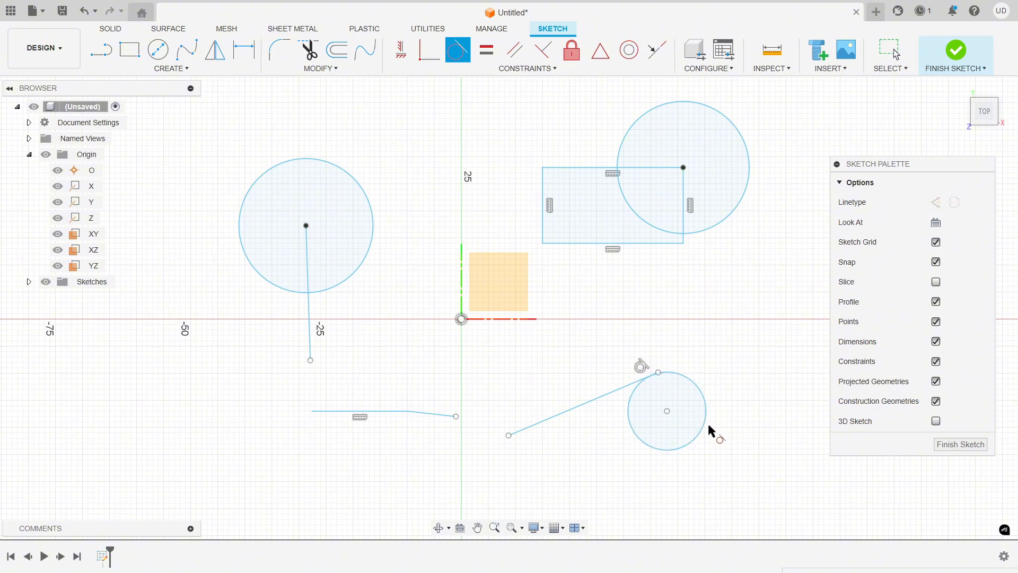
- Leave the Tangent command and extend the slanted line's upper endpoint past the small circle to X 43, Y -6 mm
right_click(689, 261)
click(731, 259)
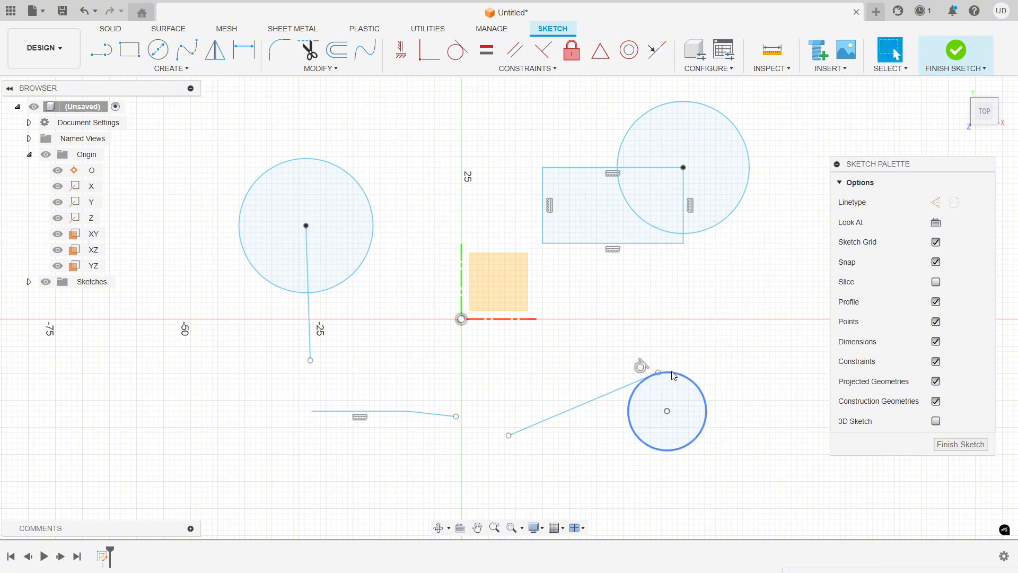
drag(660, 375, 686, 349)
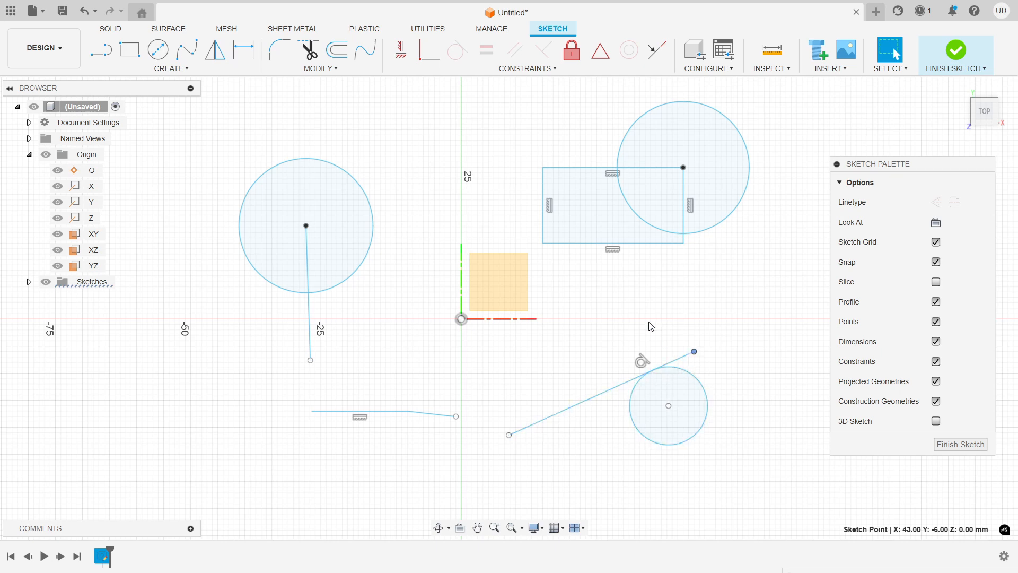
- Examine closely the contact point where the slanted line meets the small circle
scroll(644, 358, down, 3)
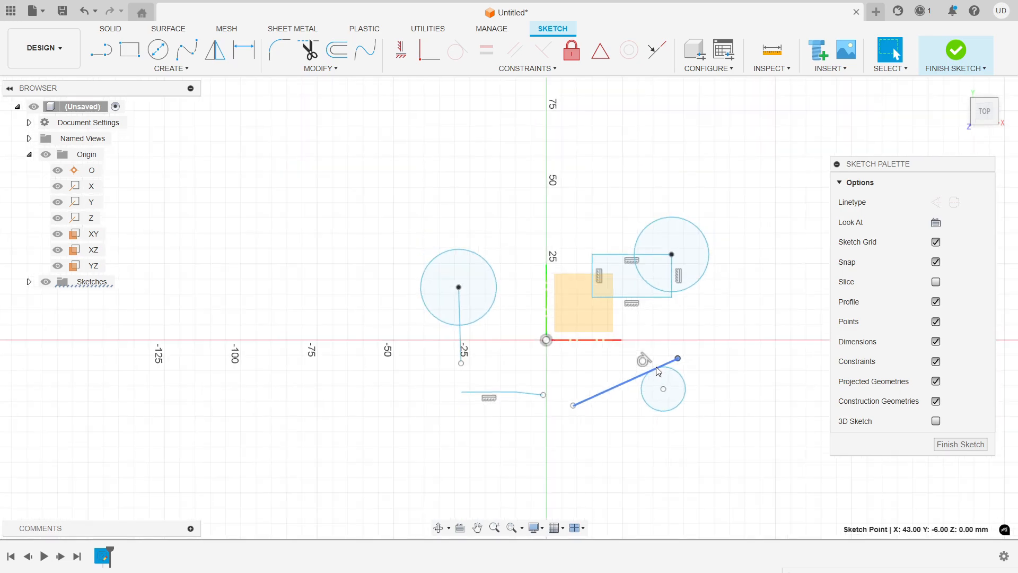
scroll(653, 373, up, 10)
scroll(653, 372, up, 5)
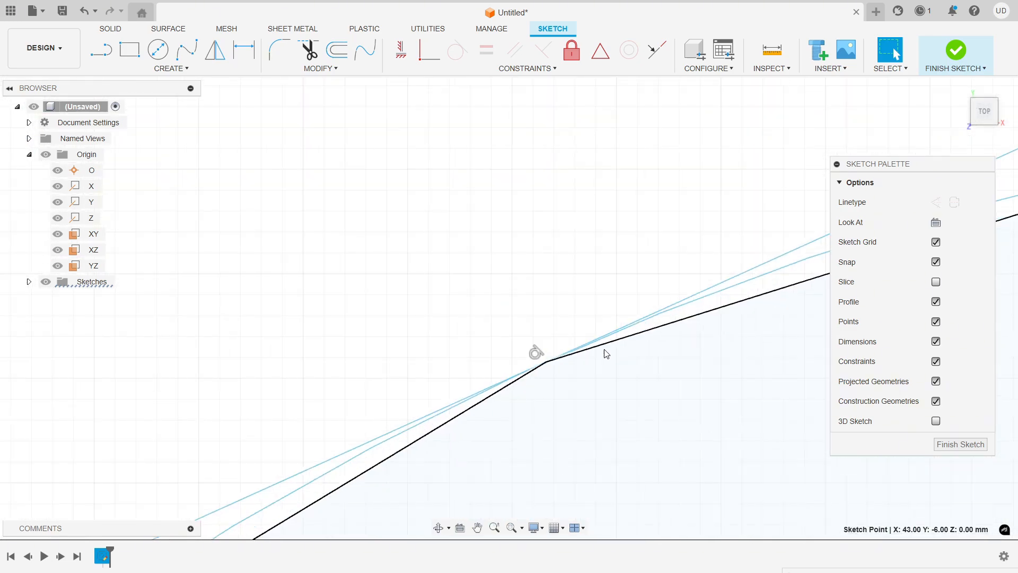
scroll(522, 375, up, 5)
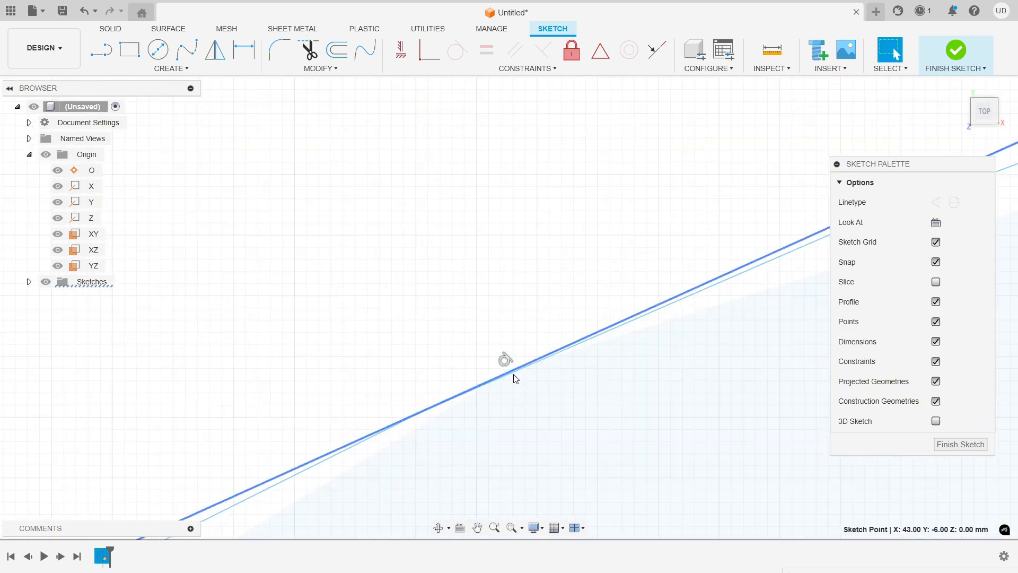
scroll(517, 378, up, 4)
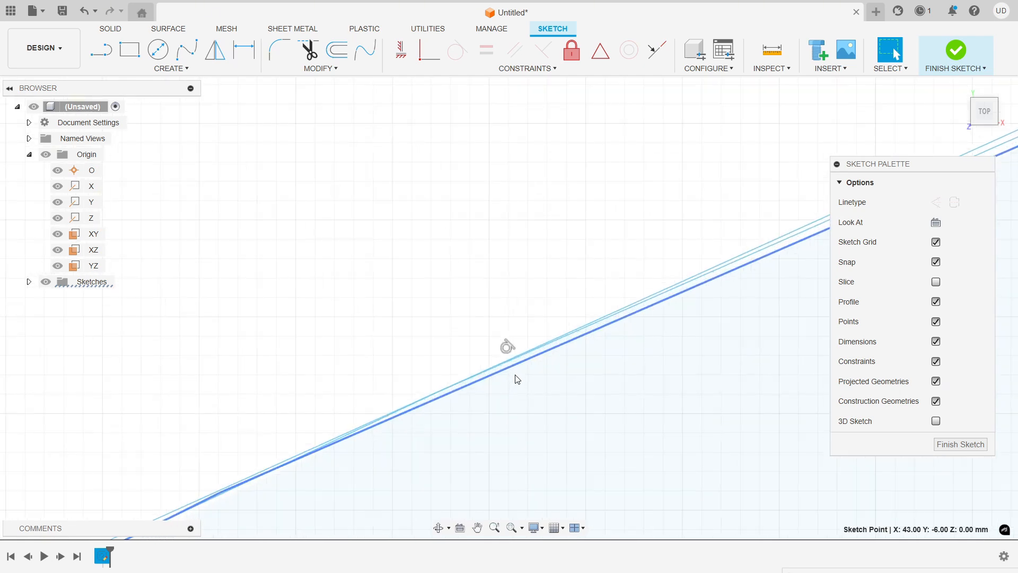
scroll(708, 184, down, 5)
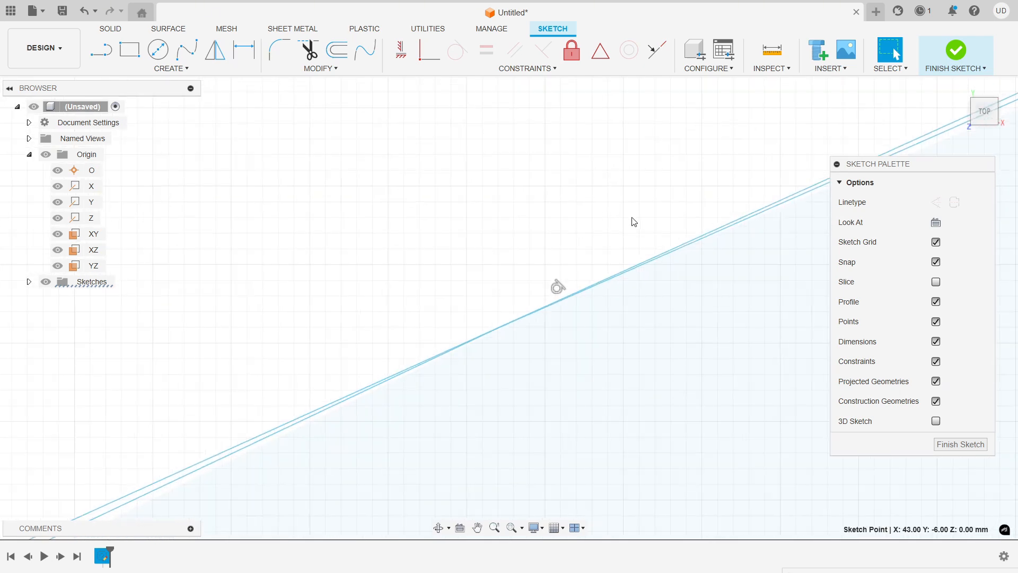
scroll(506, 348, up, 4)
scroll(598, 291, up, 4)
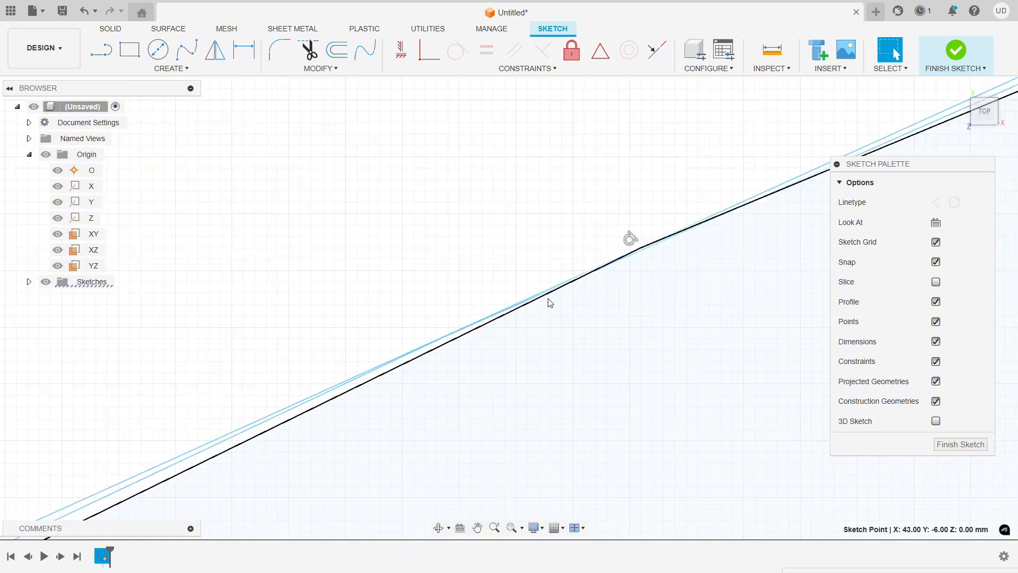
scroll(548, 300, down, 3)
scroll(548, 300, down, 5)
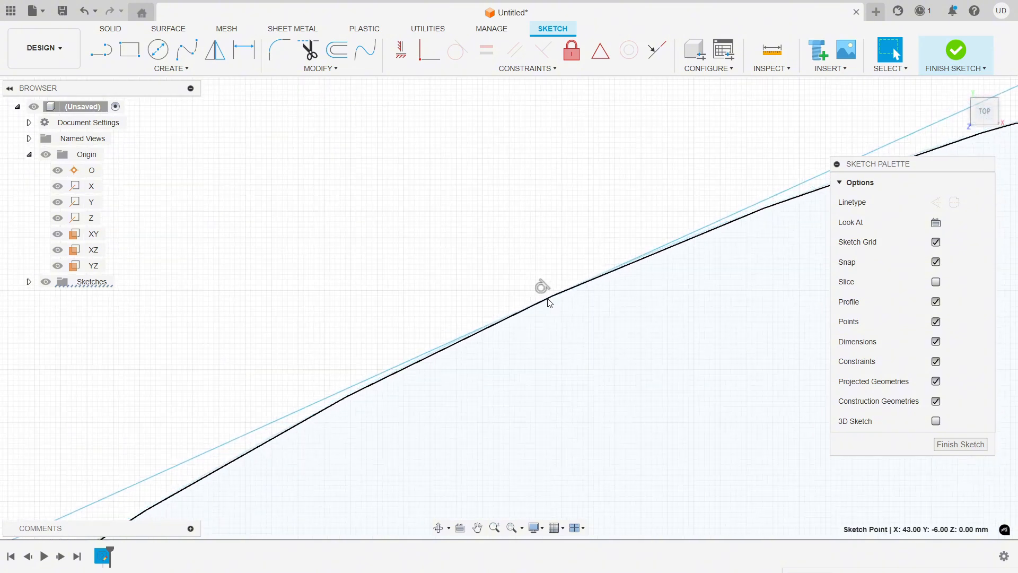
scroll(548, 301, down, 7)
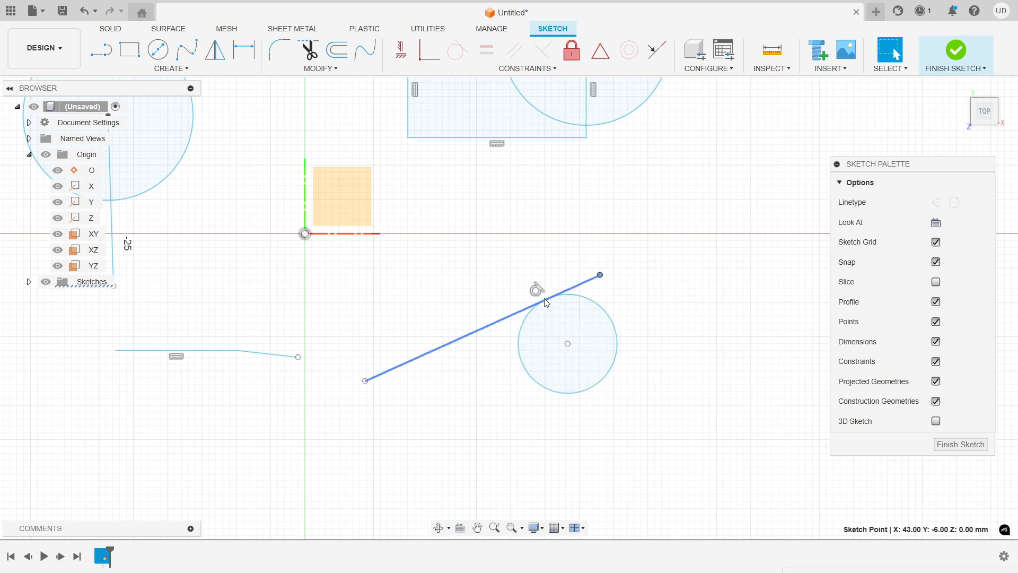
- Shift the slanted line upward together with its tangent circle, and move the line's lower endpoint to X 9, Y -11 mm
click(527, 68)
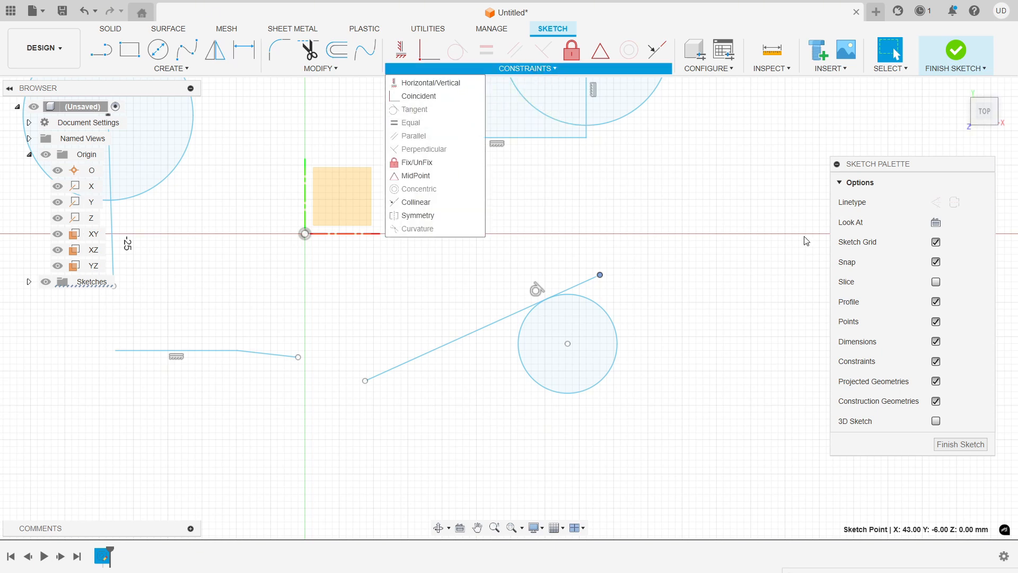
click(759, 223)
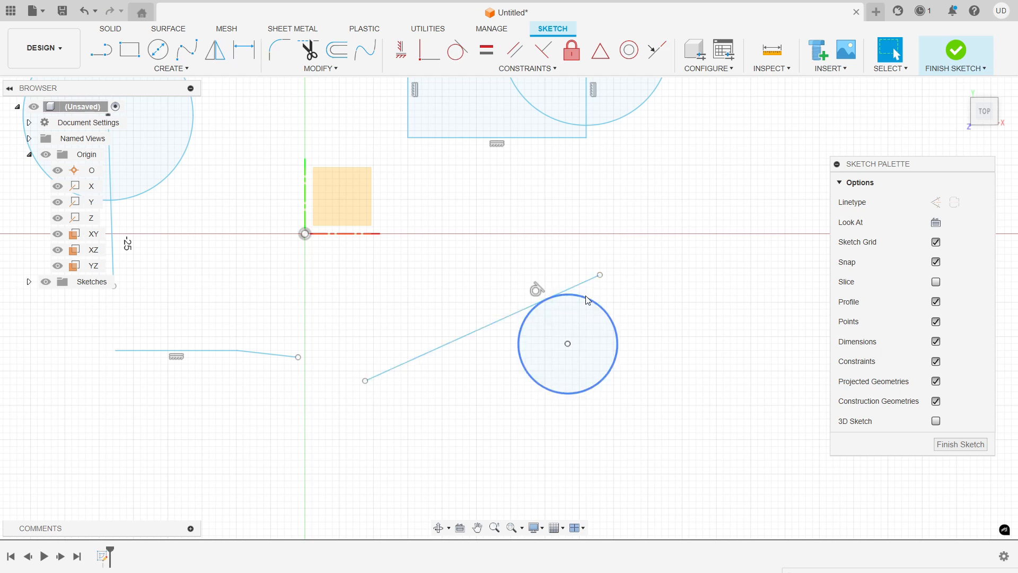
mouse_move(585, 281)
mouse_down()
mouse_move(555, 244)
mouse_move(566, 254)
mouse_up()
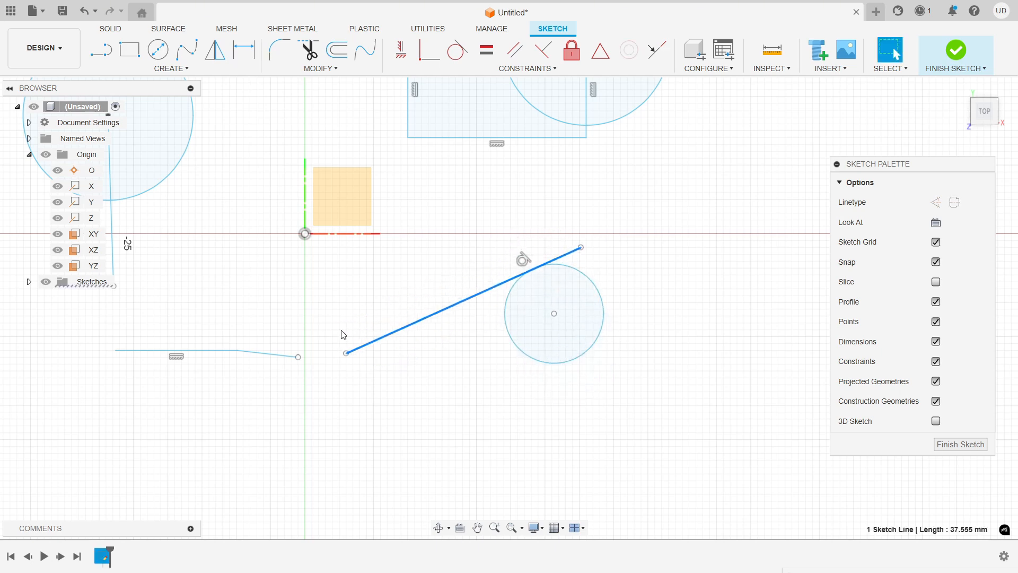
mouse_move(345, 352)
mouse_down()
mouse_move(416, 407)
mouse_move(591, 403)
mouse_move(414, 289)
mouse_move(463, 397)
mouse_move(366, 309)
mouse_move(510, 467)
mouse_move(367, 309)
mouse_up()
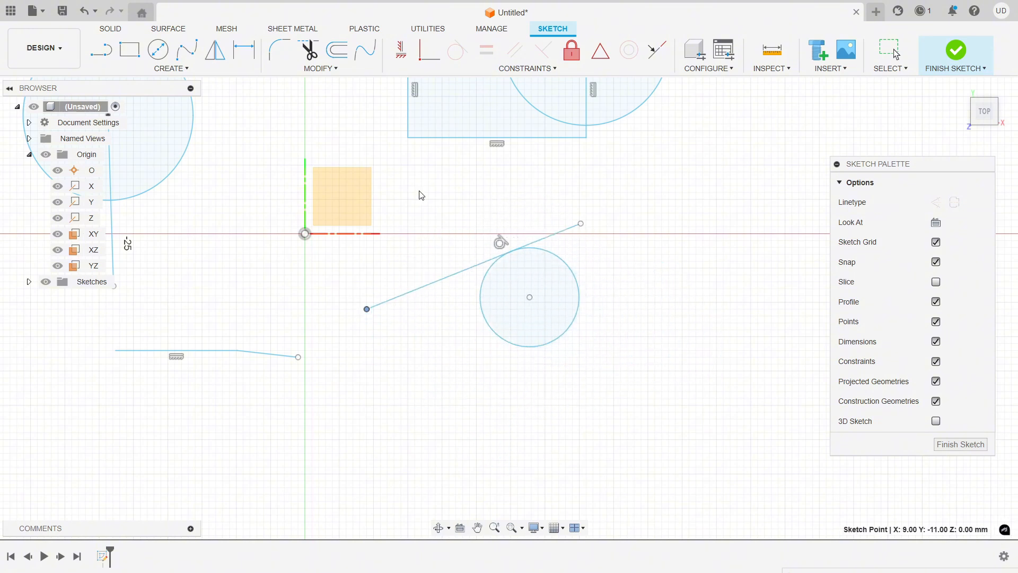
click(491, 73)
click(565, 267)
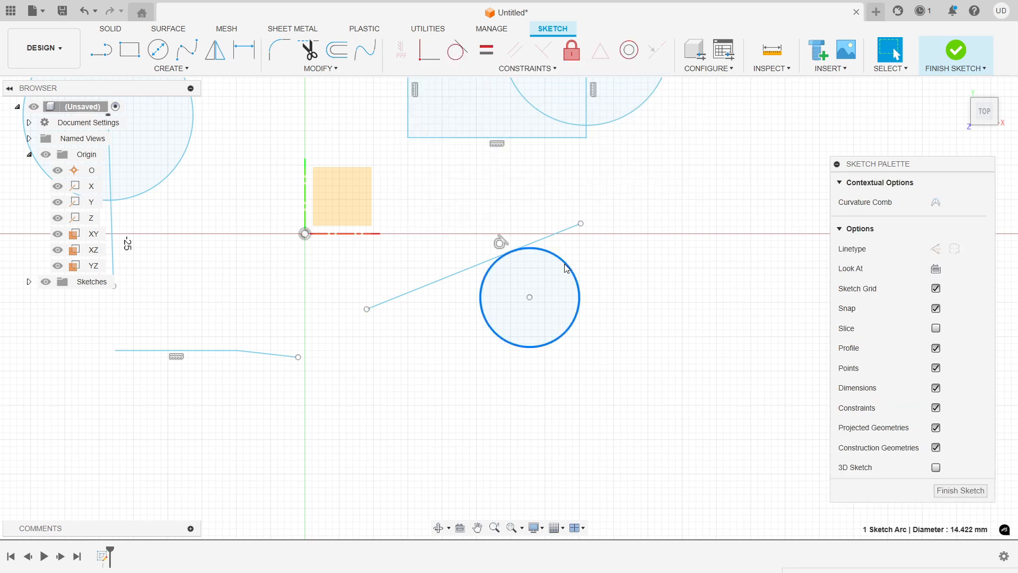
right_click(656, 178)
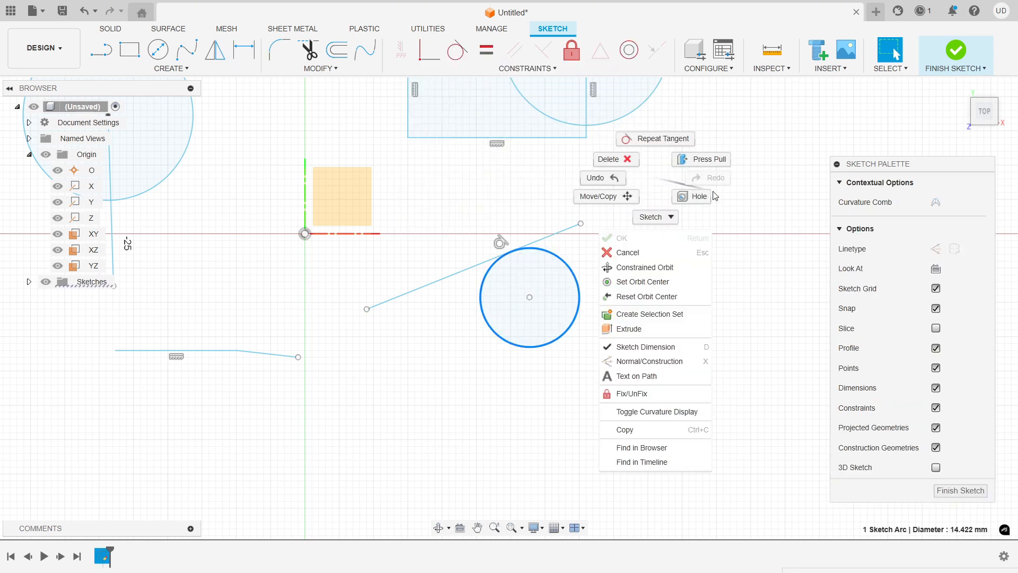
click(662, 176)
click(536, 159)
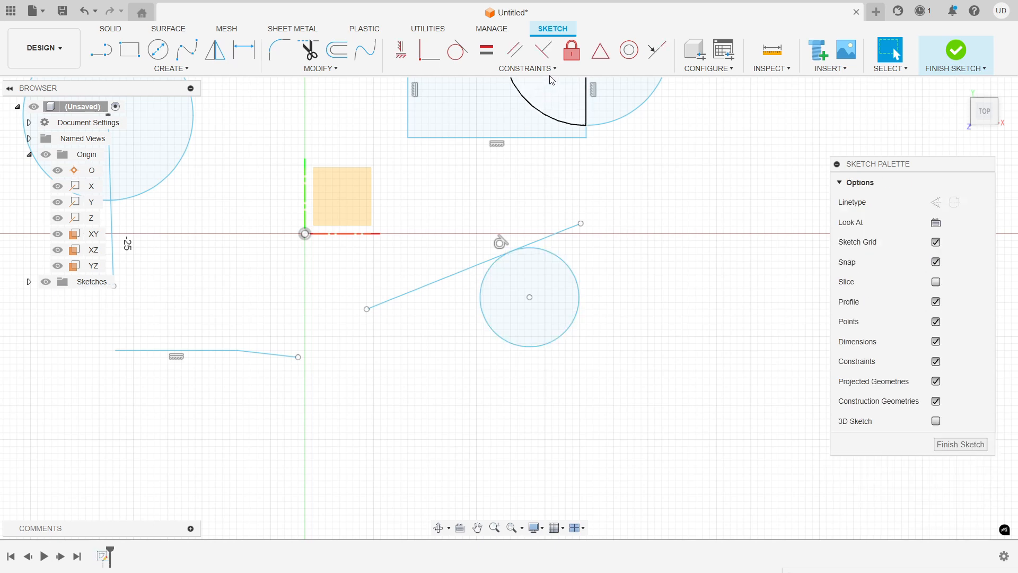
- Lock the small tangent circle in place with the Fix/UnFix constraint
click(522, 70)
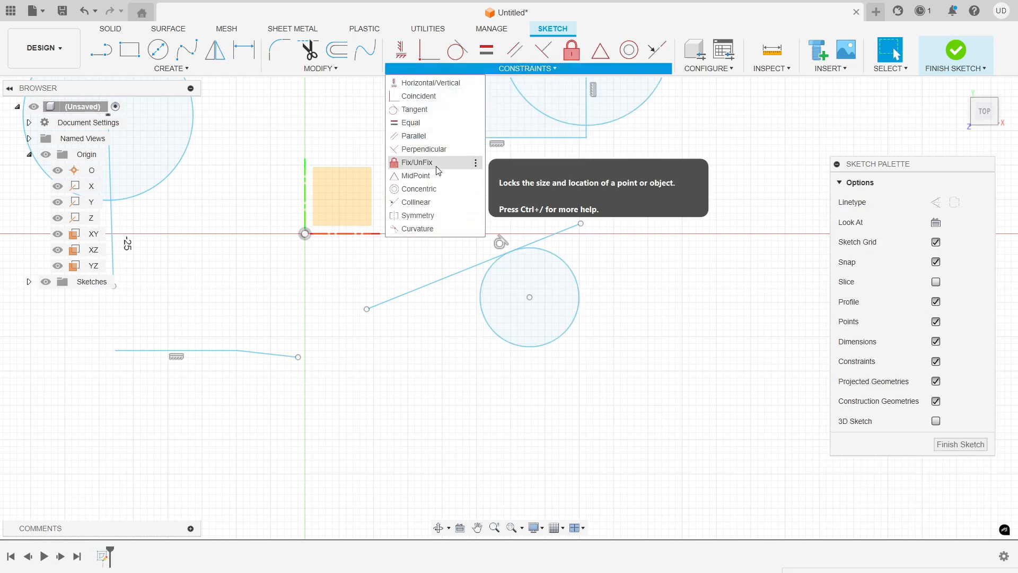
click(571, 272)
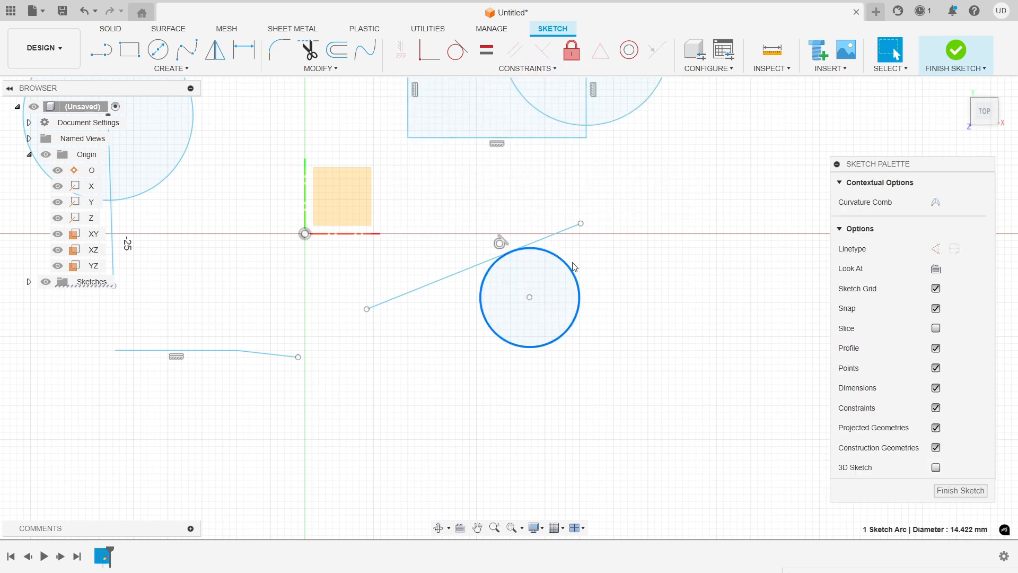
click(571, 49)
click(571, 270)
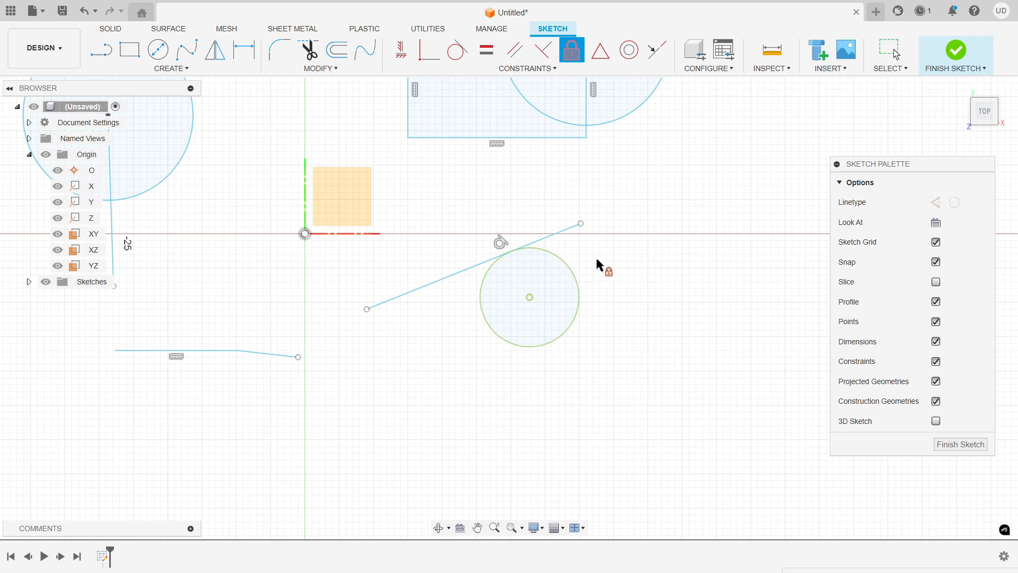
right_click(642, 241)
click(680, 240)
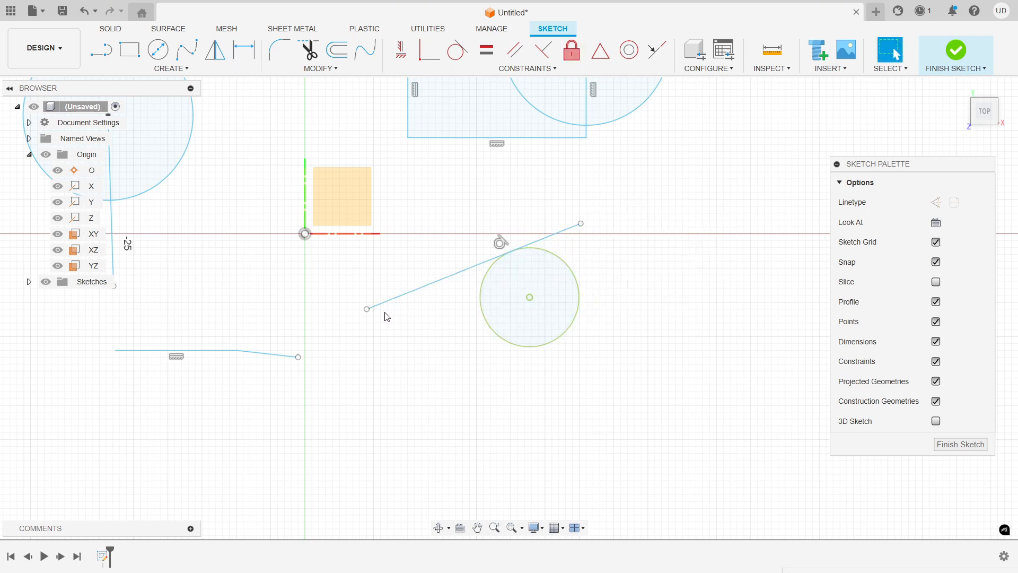
- Try moving the line's lower endpoint onto the locked circle's edge at about X 30.4, Y -2.4 mm, and undo back to the unlocked circle
mouse_move(367, 310)
mouse_down()
mouse_move(367, 237)
mouse_move(548, 244)
mouse_move(611, 366)
mouse_move(455, 378)
mouse_move(463, 233)
mouse_move(603, 334)
mouse_move(475, 356)
mouse_move(479, 270)
mouse_move(514, 250)
mouse_up()
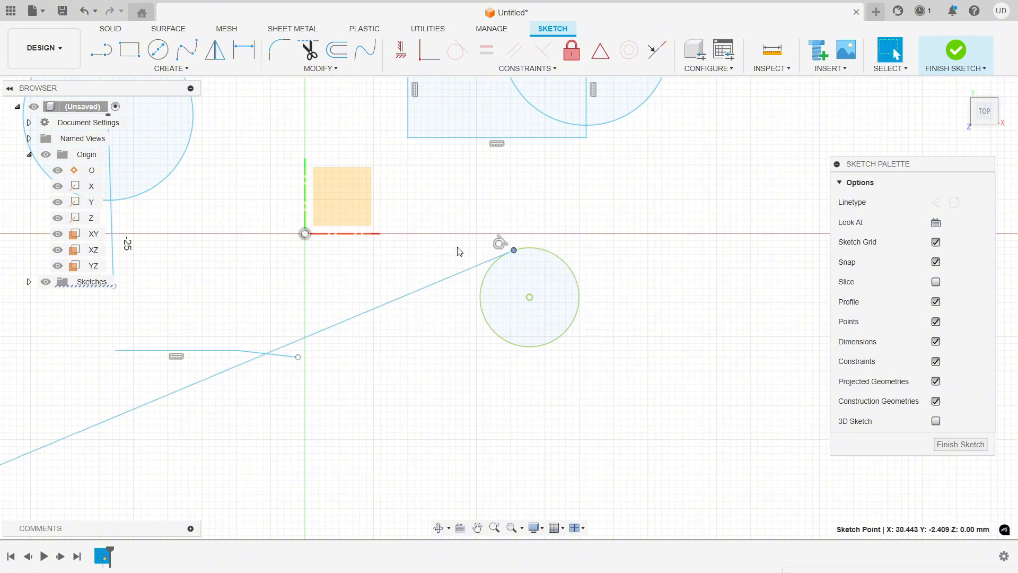
click(563, 181)
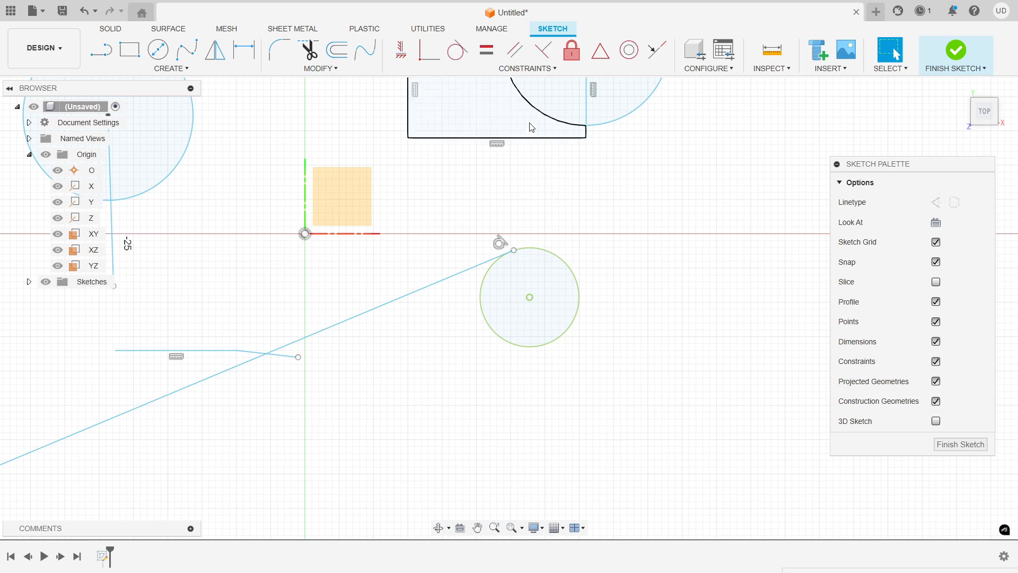
key(ctrl+z)
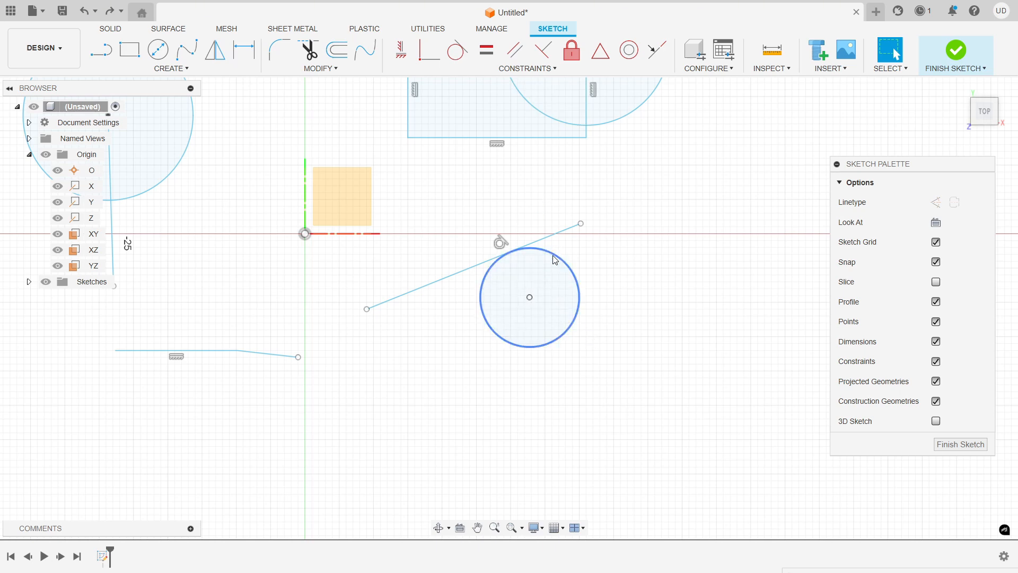
- Enlarge the tangent circle to about 15.3 mm diameter centred at X 33, Y -7 mm, and move the line's lower endpoint to X 11, Y -7 mm
mouse_move(555, 260)
mouse_down()
mouse_move(566, 243)
mouse_move(559, 254)
mouse_up()
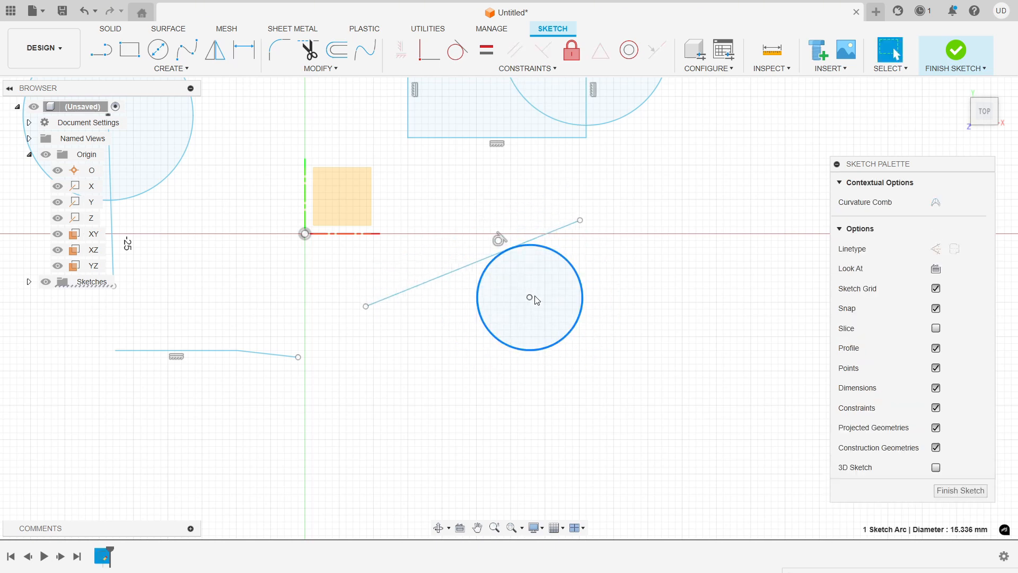
mouse_move(535, 297)
mouse_down()
mouse_move(660, 258)
mouse_move(440, 291)
mouse_move(502, 287)
mouse_move(740, 232)
mouse_move(484, 280)
mouse_move(536, 288)
mouse_move(531, 281)
mouse_up()
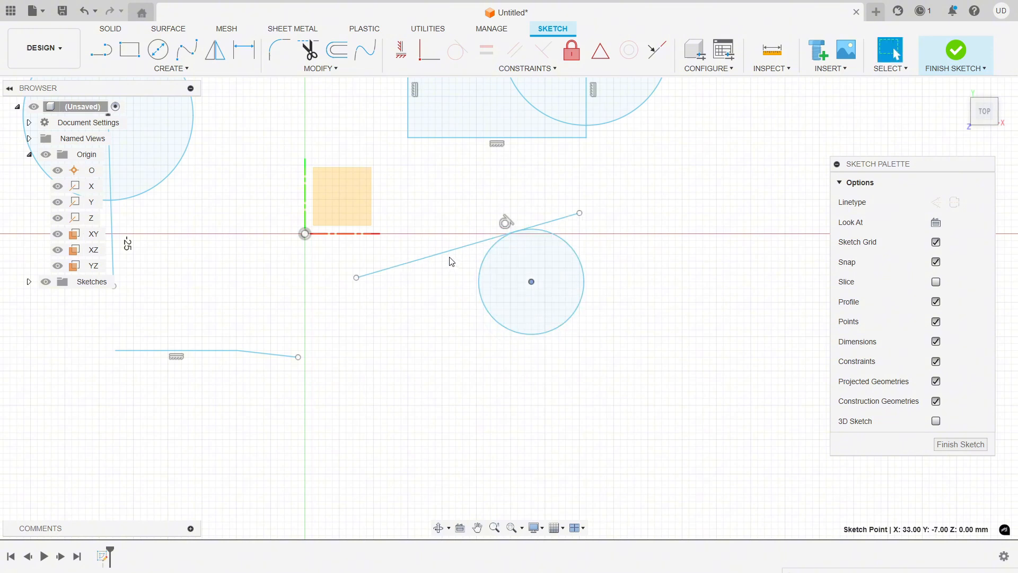
mouse_move(444, 254)
mouse_down()
mouse_move(454, 295)
mouse_move(504, 225)
mouse_move(460, 272)
mouse_move(359, 252)
mouse_move(358, 220)
mouse_move(394, 329)
mouse_move(605, 416)
mouse_move(381, 281)
mouse_up()
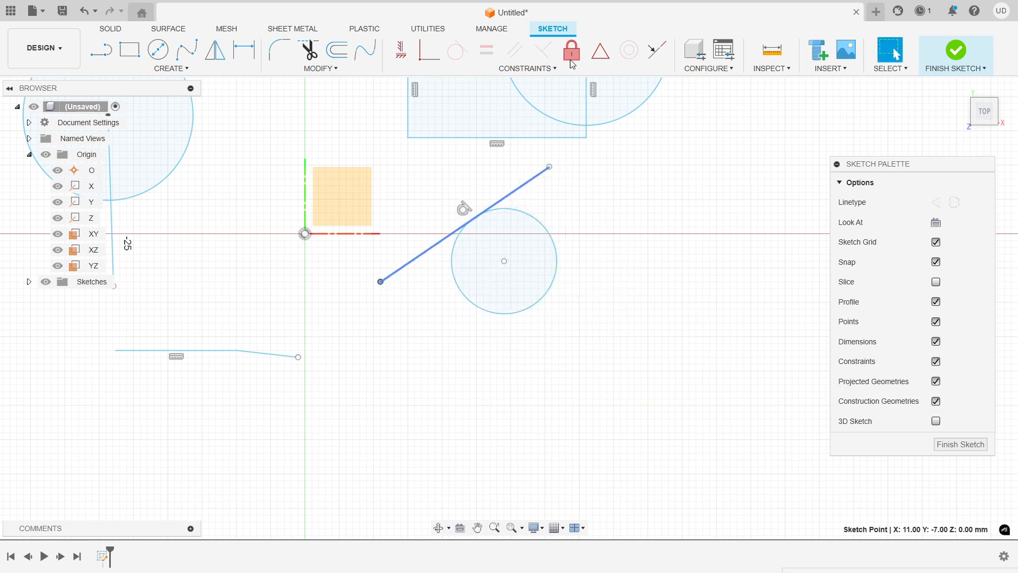
- Fix the enlarged tangent circle in place with the Fix/UnFix constraint
key(Escape)
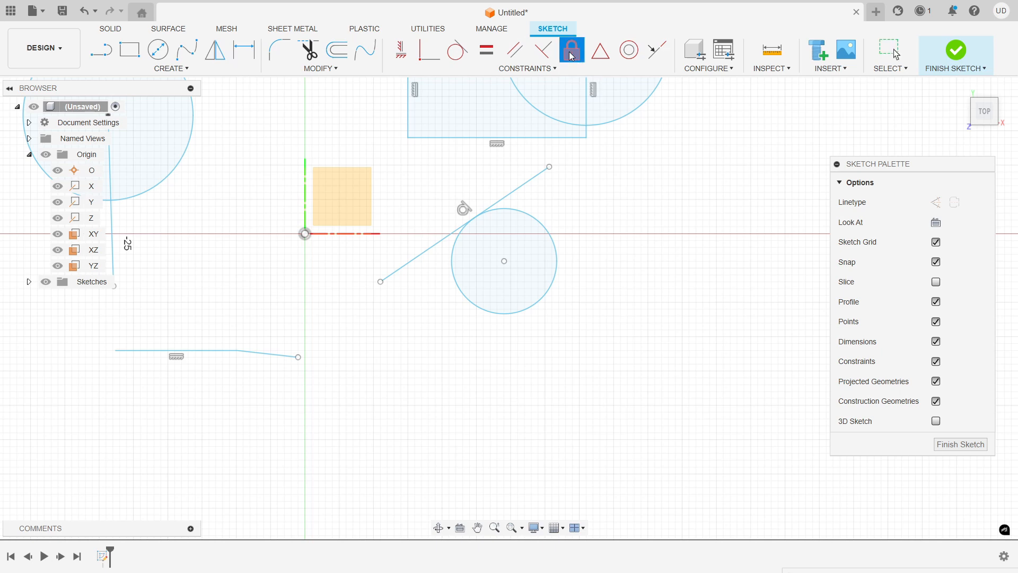
click(570, 55)
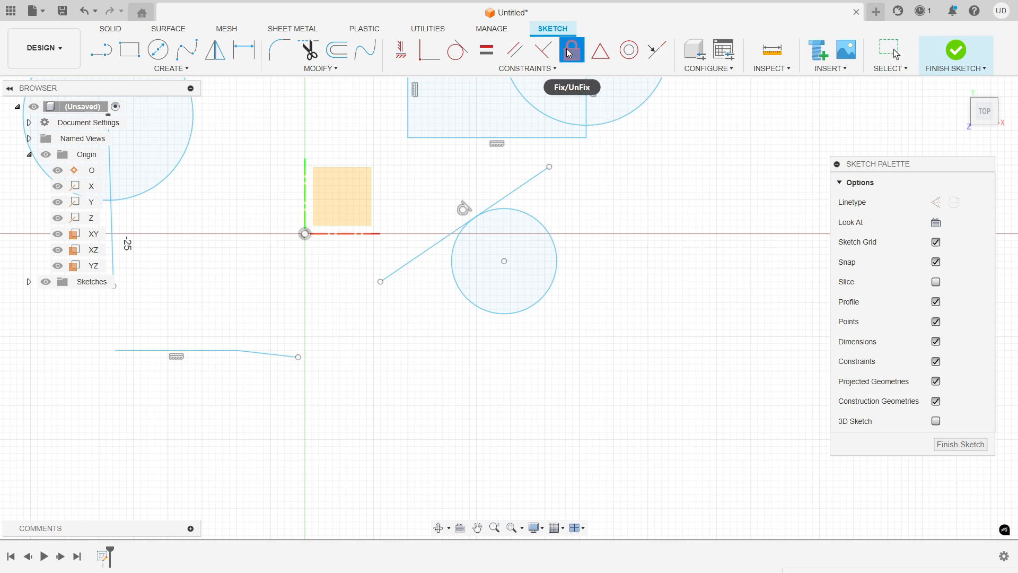
click(540, 218)
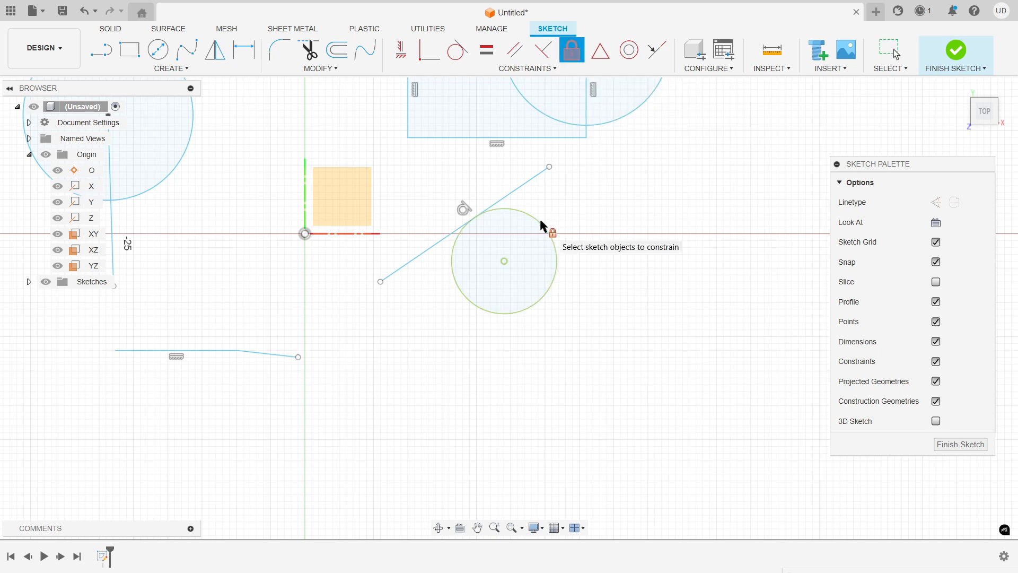
right_click(641, 169)
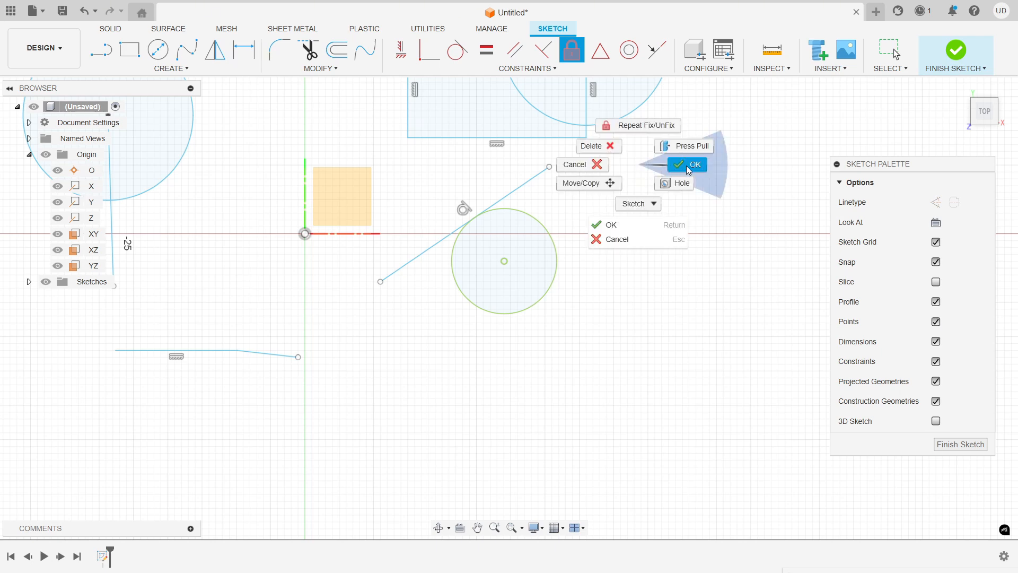
click(689, 166)
- Swing the tangent line around the fixed circle until it runs steeply along the circle's right side, about 197 mm long
click(395, 279)
mouse_move(395, 280)
mouse_down()
mouse_move(409, 313)
mouse_move(532, 341)
mouse_move(593, 291)
mouse_move(578, 213)
mouse_move(386, 202)
mouse_move(374, 273)
mouse_move(406, 373)
mouse_move(432, 345)
mouse_up()
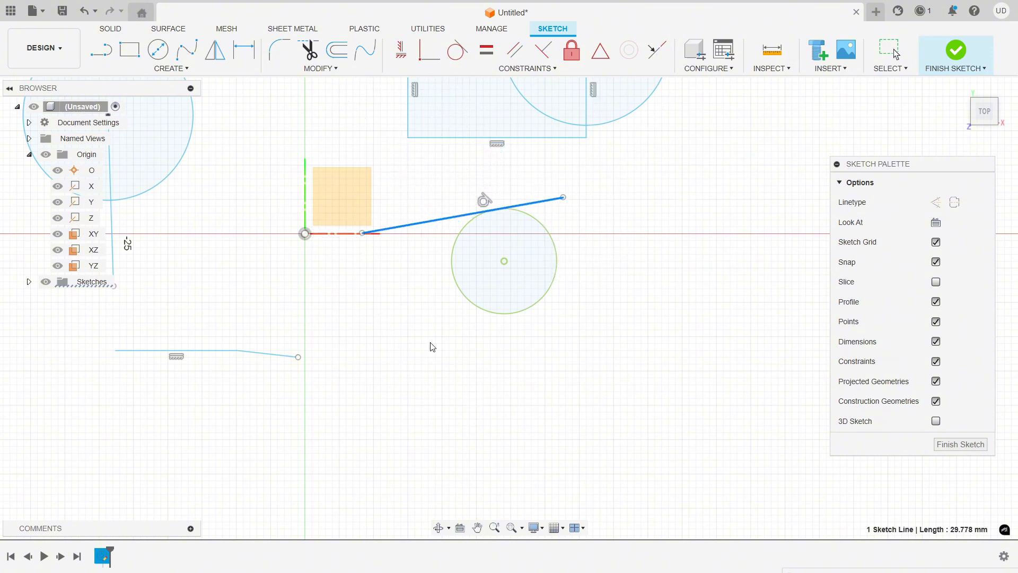
click(361, 240)
drag(360, 240, 531, 214)
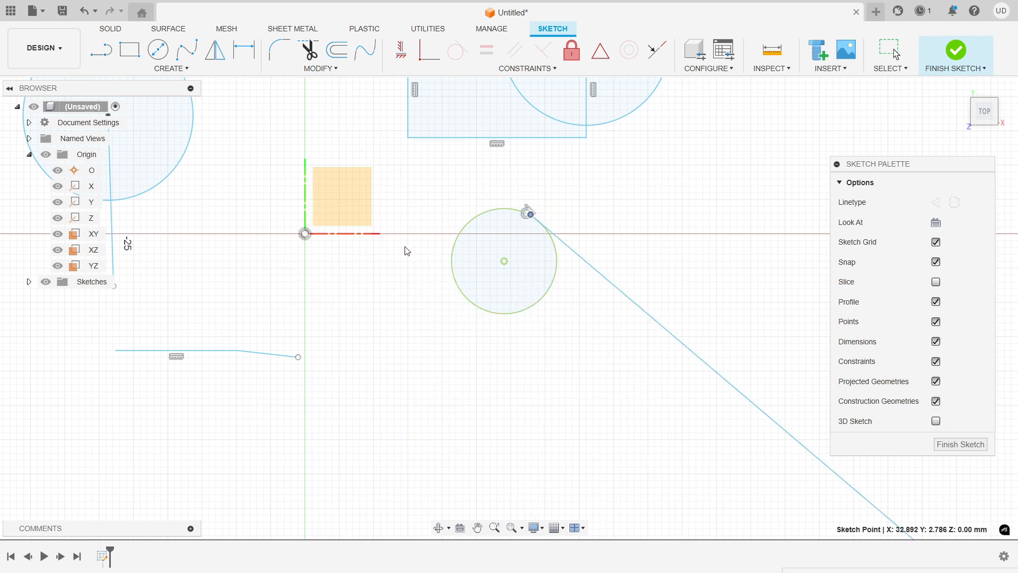
drag(405, 246, 537, 252)
drag(466, 352, 470, 282)
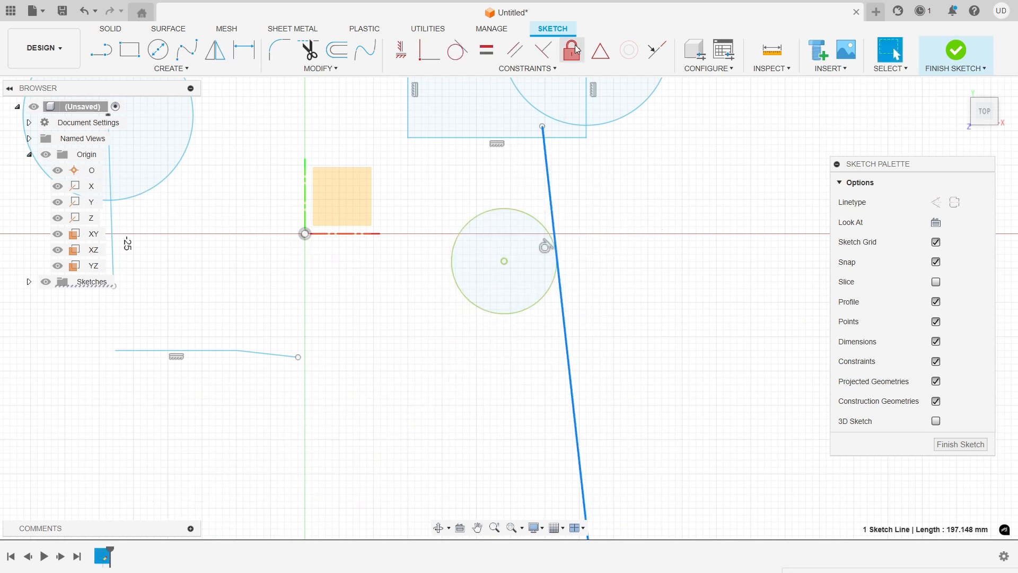
- Draw a separate slanted line and a shorter vertical line beyond the steep tangent line
click(549, 67)
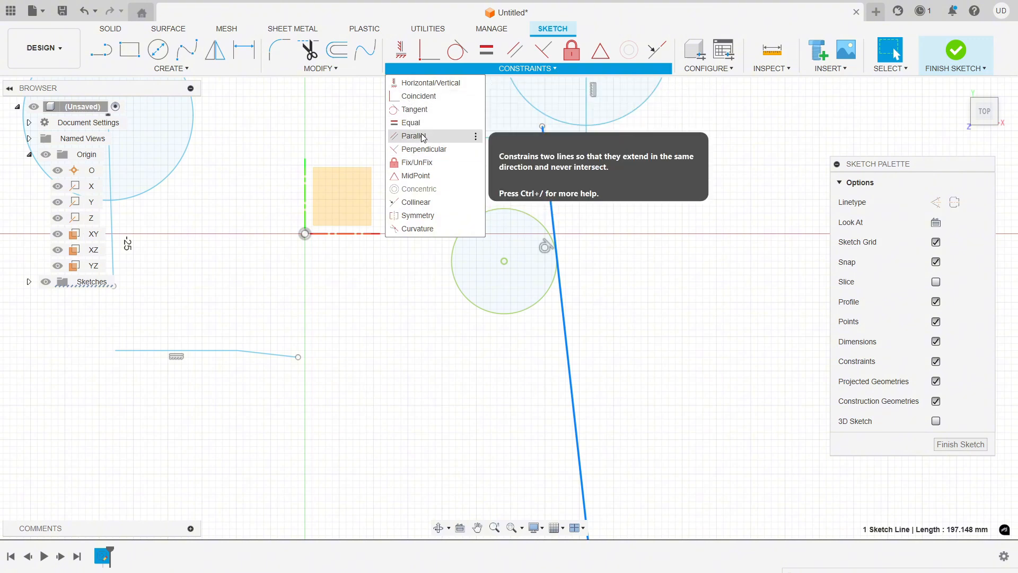
scroll(452, 407, down, 5)
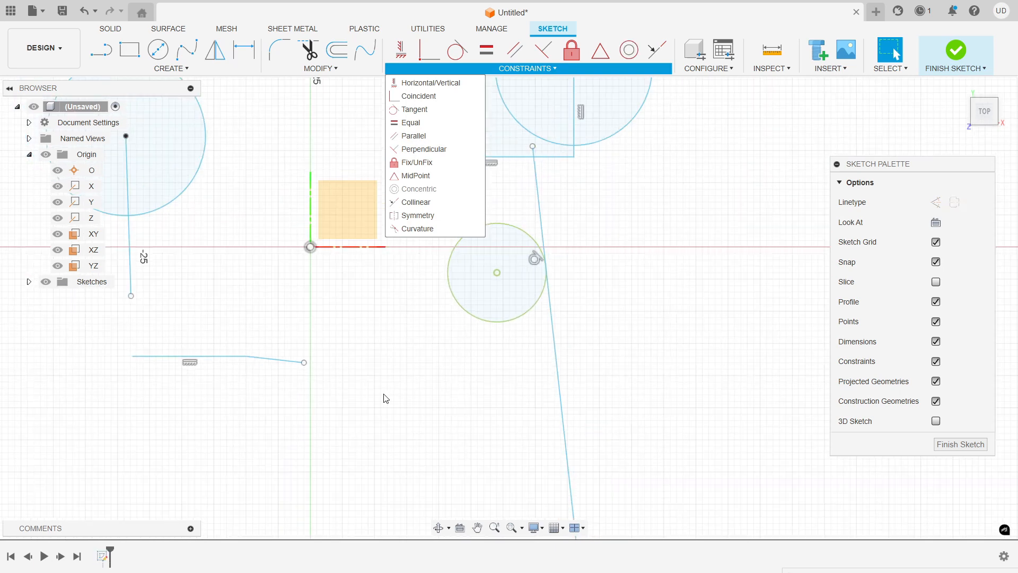
click(573, 325)
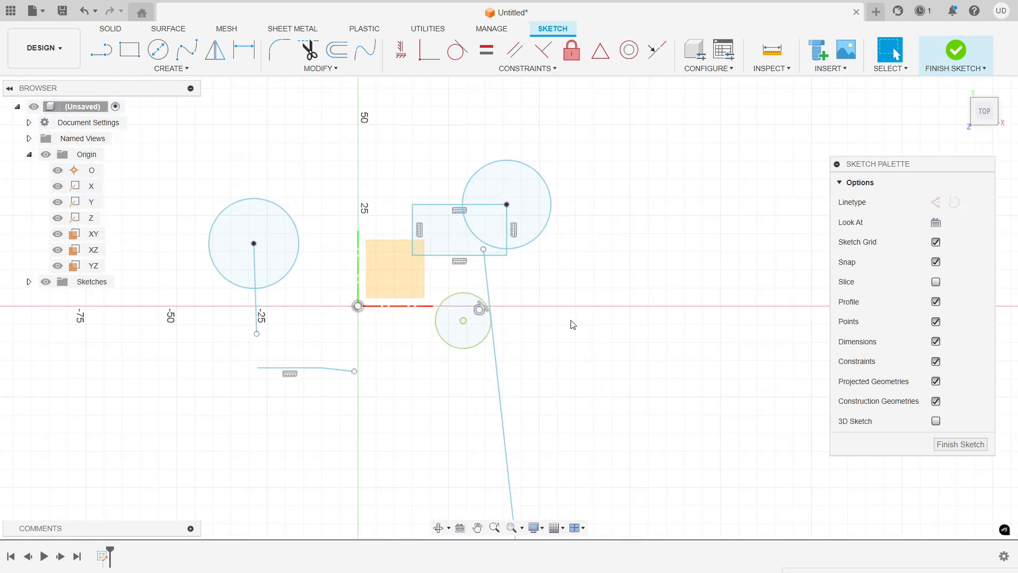
key(l)
click(578, 351)
click(602, 246)
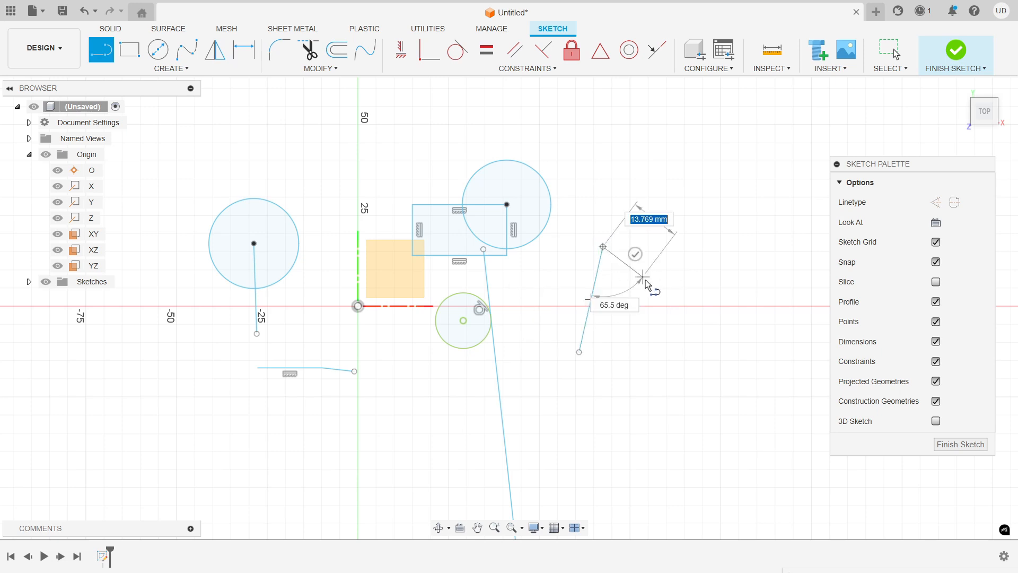
key(Escape)
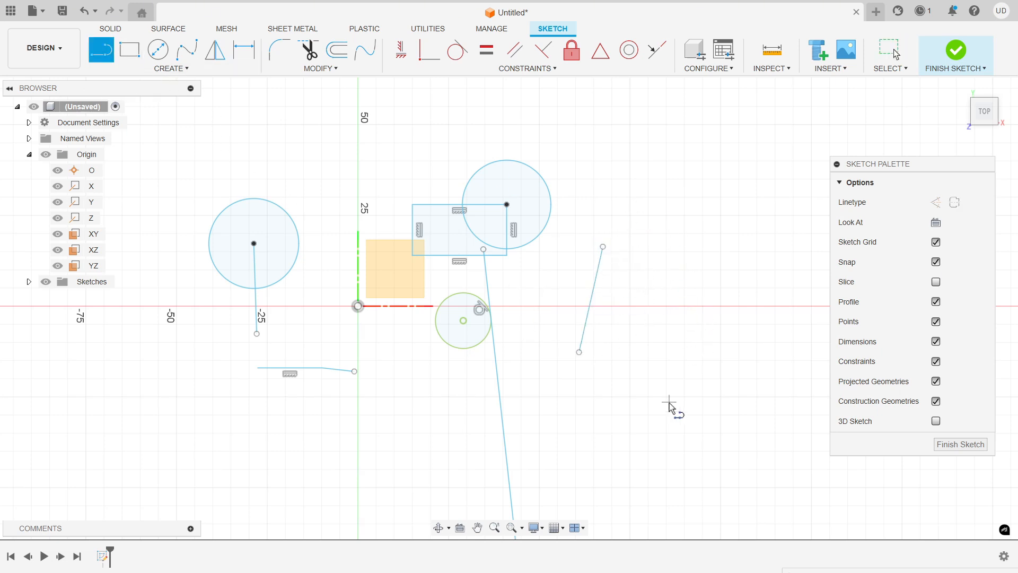
click(667, 402)
click(667, 316)
key(Escape)
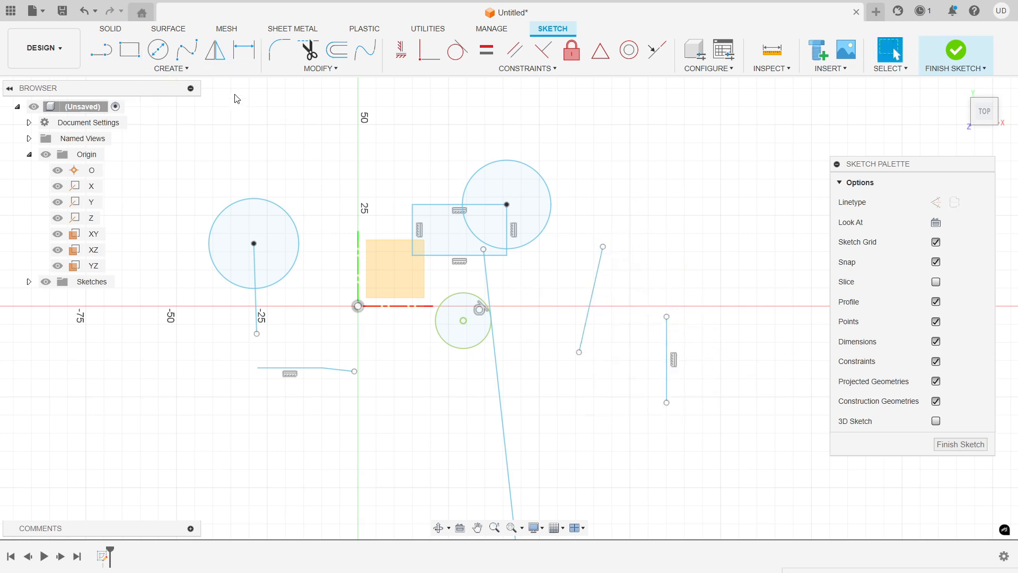
- Draw three centre-diameter circles of different sizes above the lines: a small one, one about 32 mm in diameter and a medium one
click(159, 50)
click(512, 120)
click(528, 134)
click(595, 135)
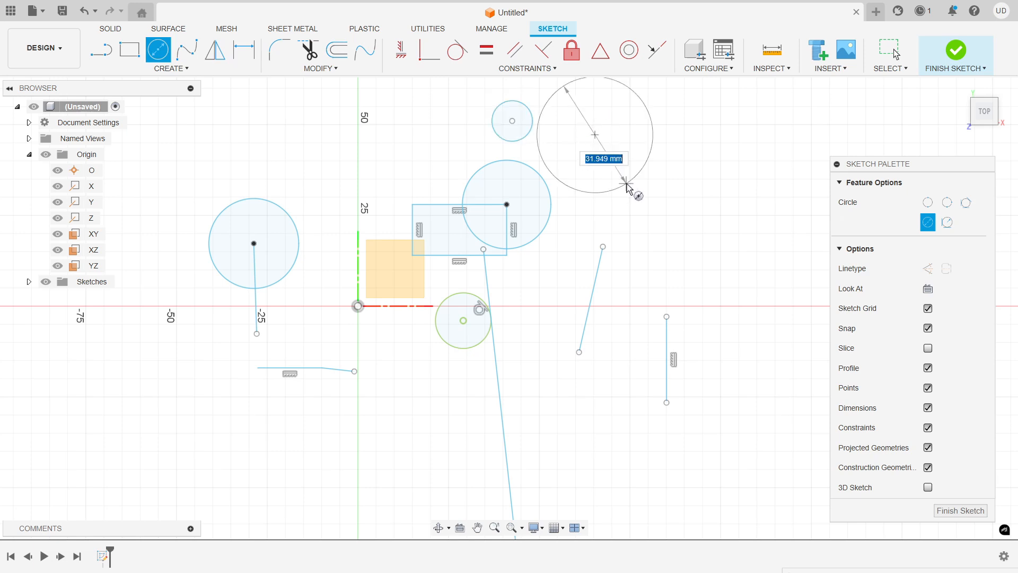
click(626, 184)
click(740, 184)
click(763, 228)
key(Escape)
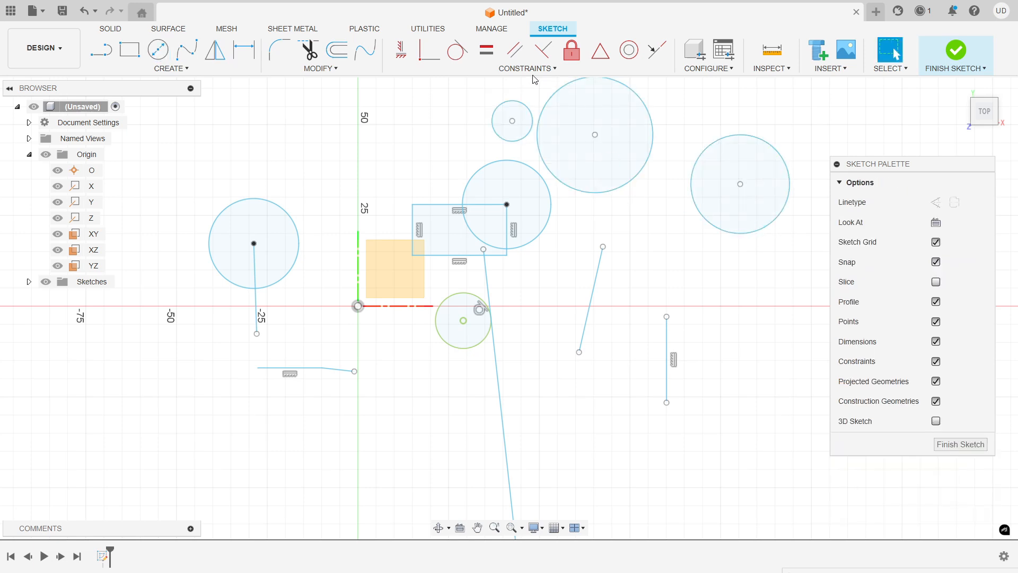
- Apply the Equal constraint between the slanted and vertical lines, and between the medium circle and the large circle beside it
click(534, 70)
click(410, 121)
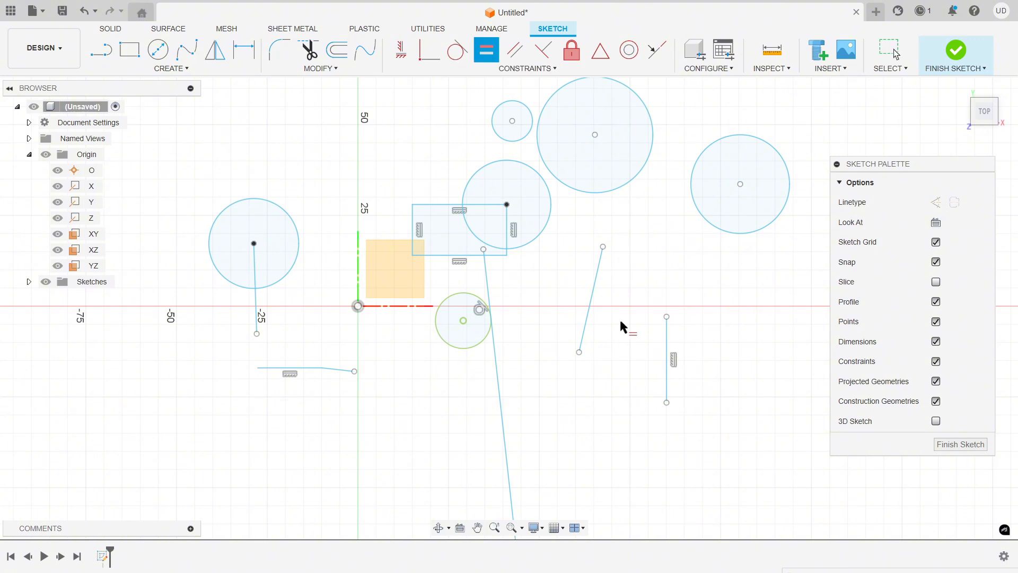
click(591, 295)
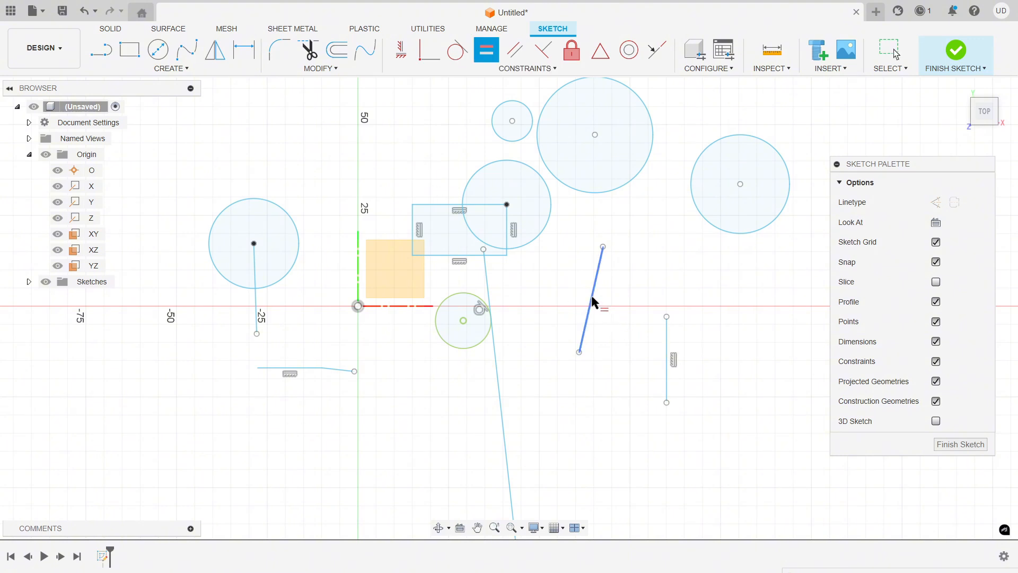
click(667, 359)
click(697, 219)
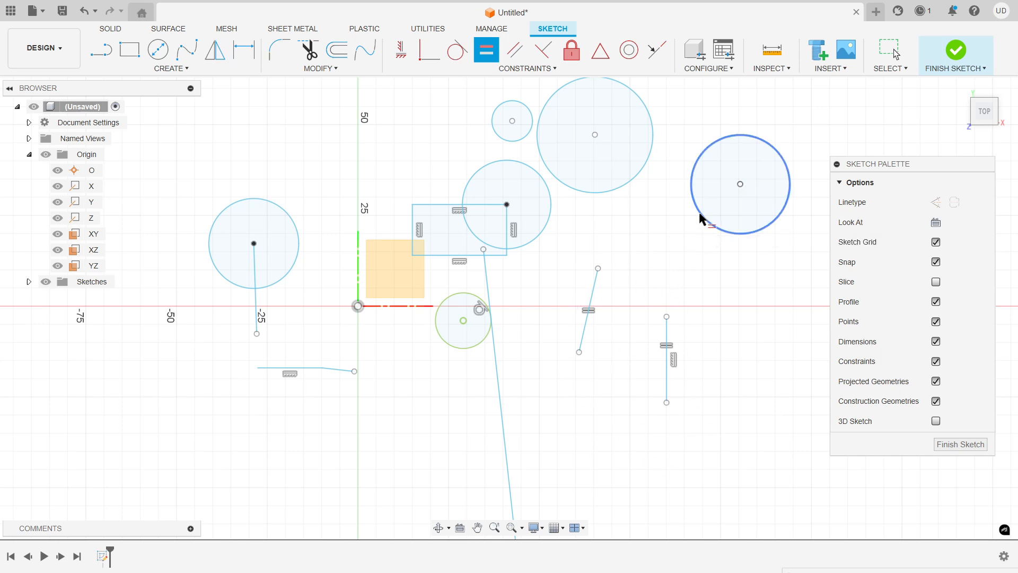
click(635, 182)
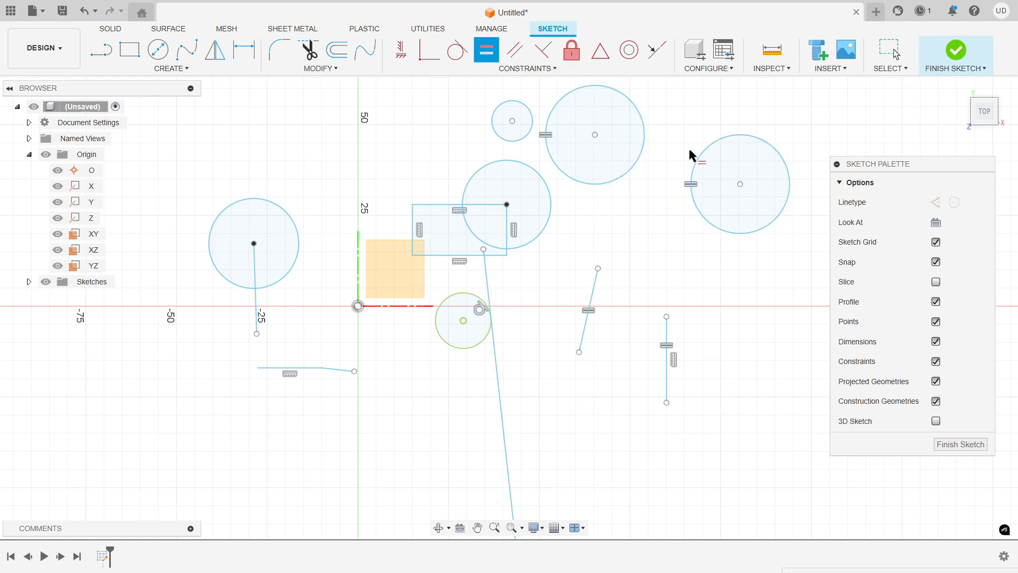
- Draw three more circles above the circle with the attached line: a small one, one about 14.1 mm in diameter and a large one
click(528, 69)
click(321, 68)
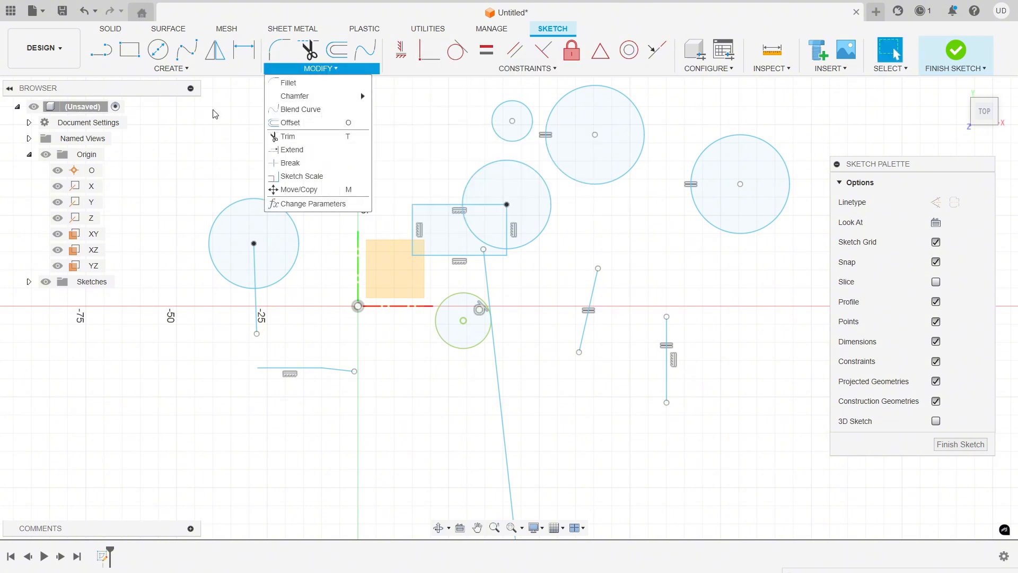
click(171, 68)
click(275, 126)
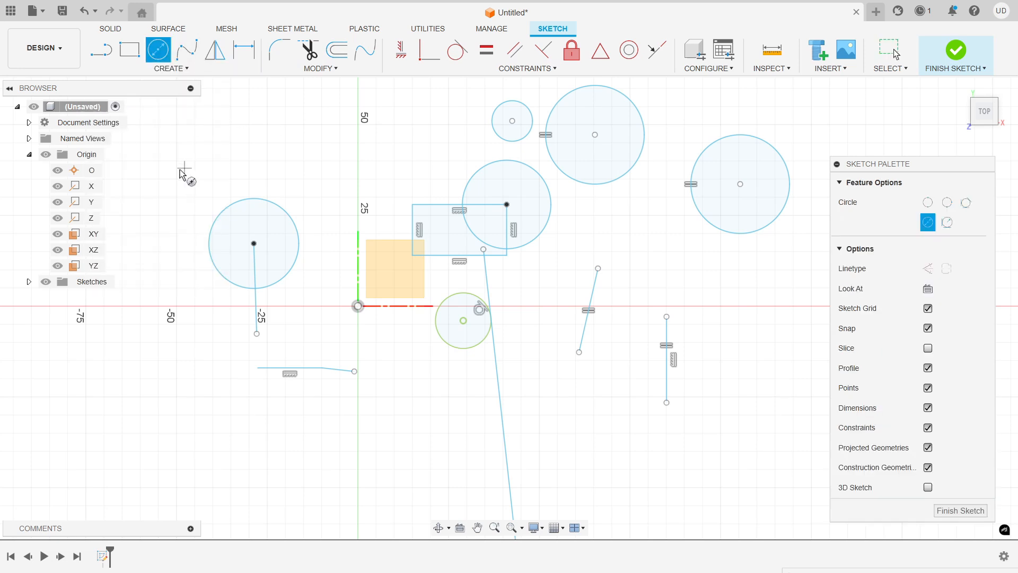
click(265, 170)
click(329, 136)
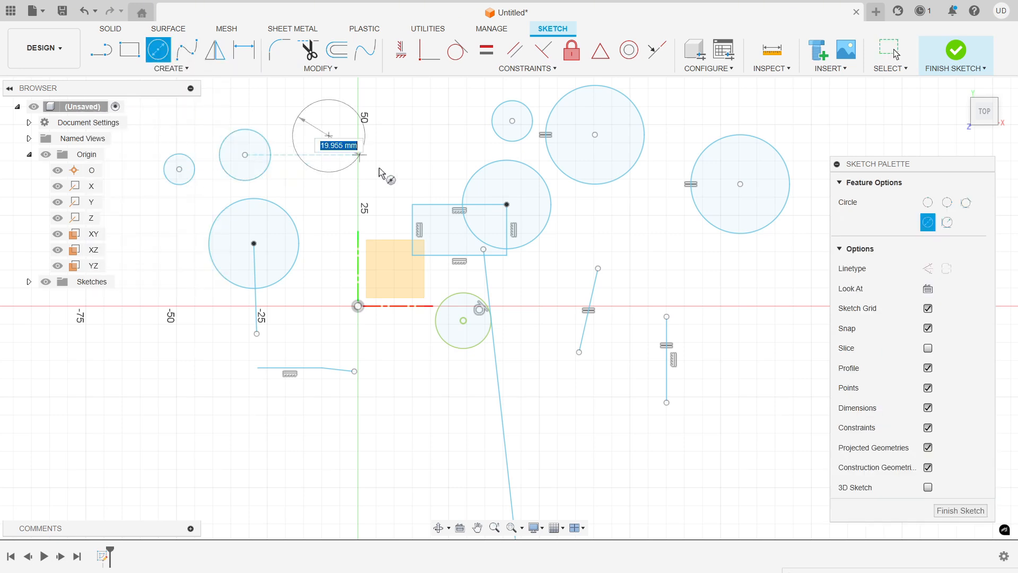
click(378, 171)
key(Escape)
- Make the three new circles and the small circle above the rectangle equal in size with the Equal constraint
click(220, 157)
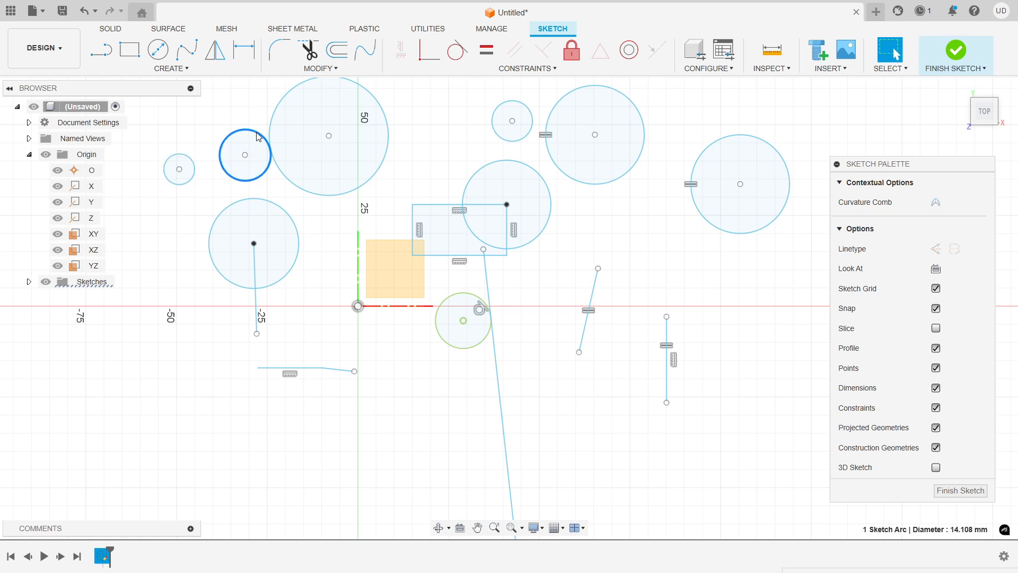
shift+click(190, 183)
shift+click(369, 180)
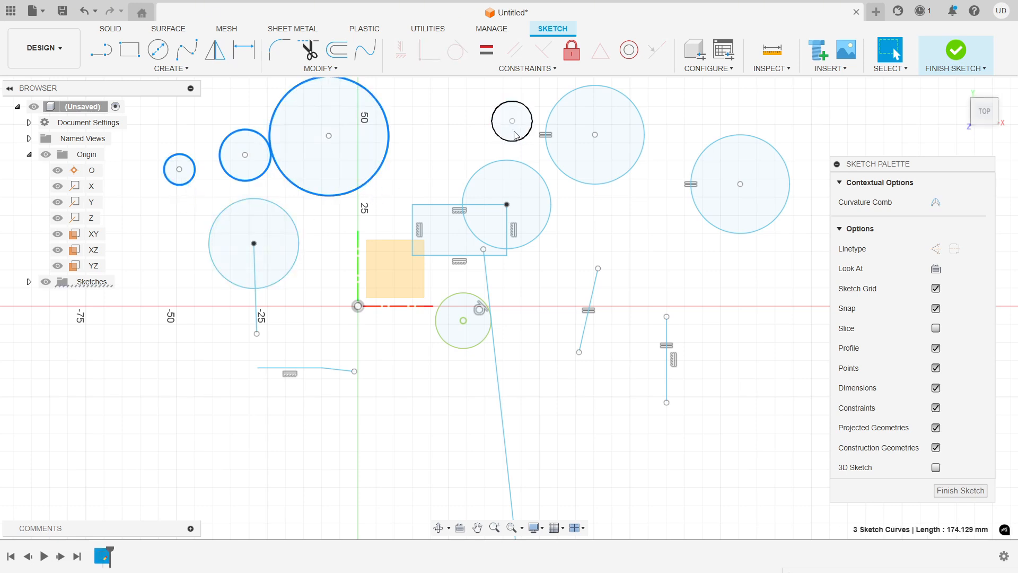
shift+click(494, 135)
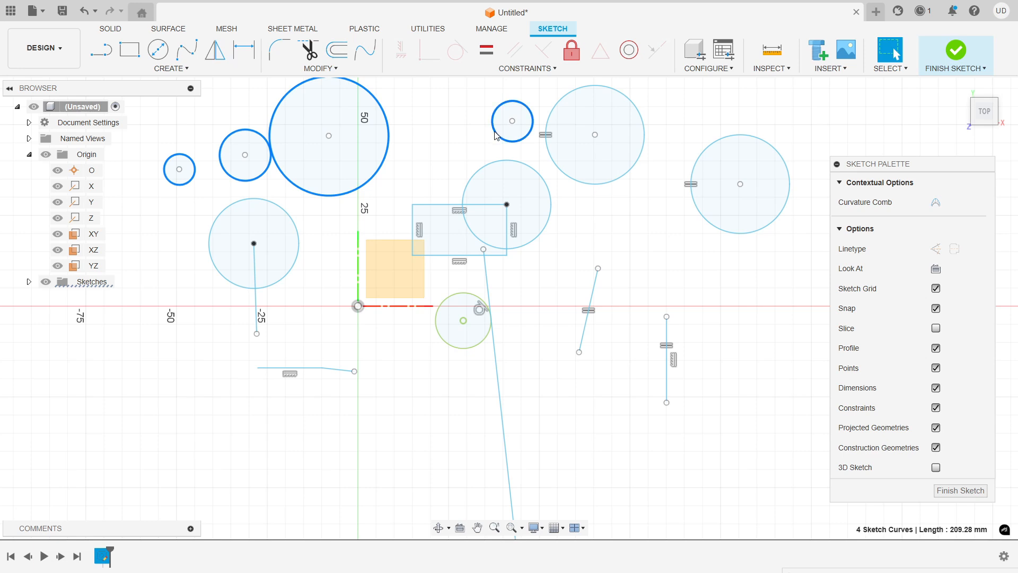
click(486, 50)
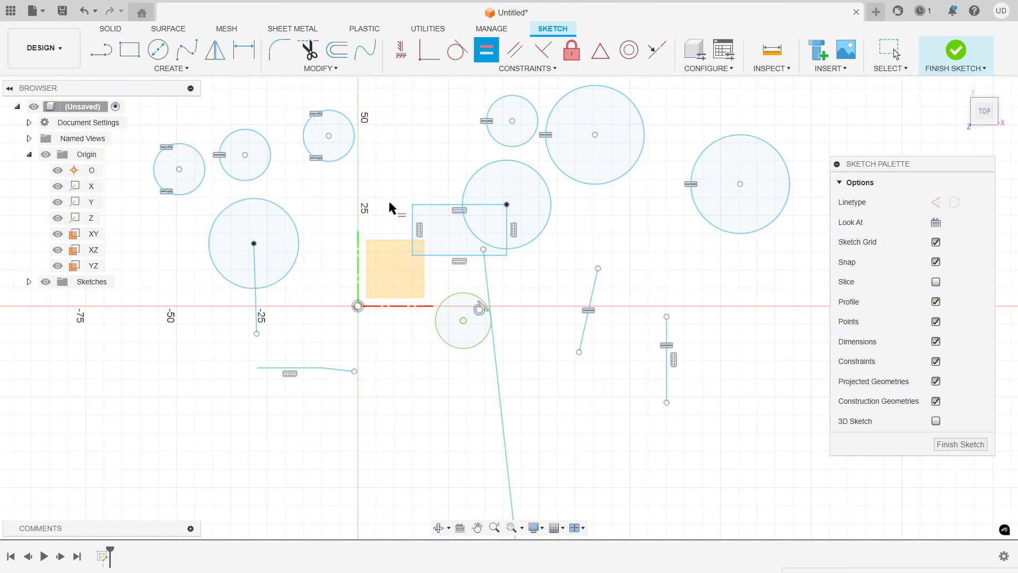
click(533, 68)
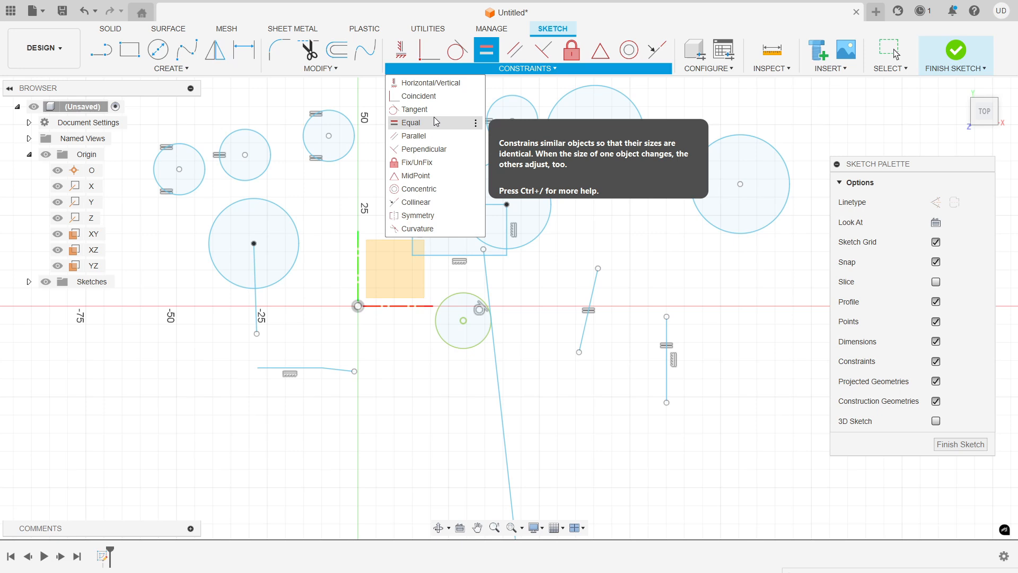
key(Escape)
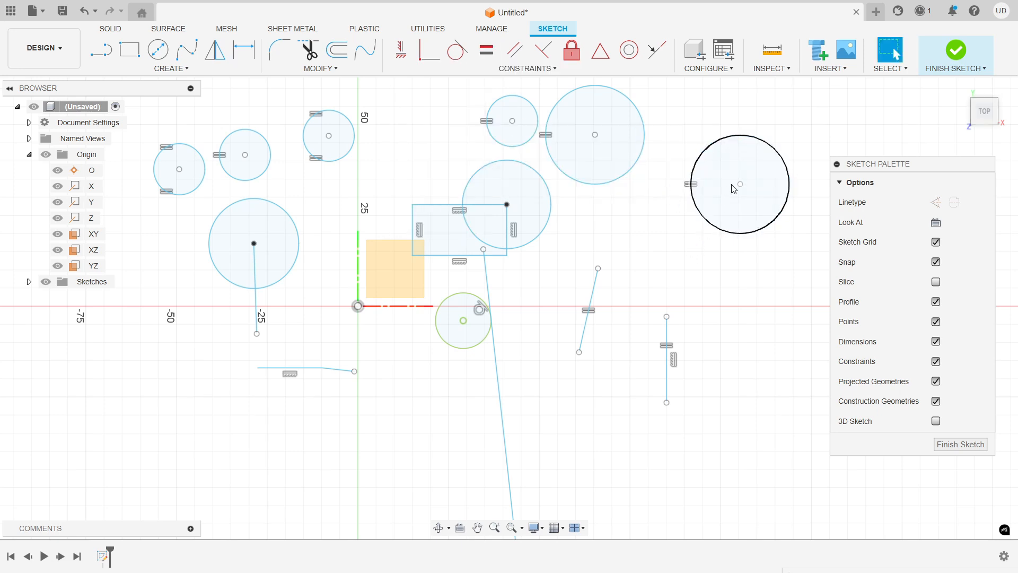
- Shrink the outer circle of the equal pair to about 13.8 mm diameter, and move the vertical line's upper endpoint to X 83.754, Y 15 mm
click(732, 234)
drag(731, 237, 741, 210)
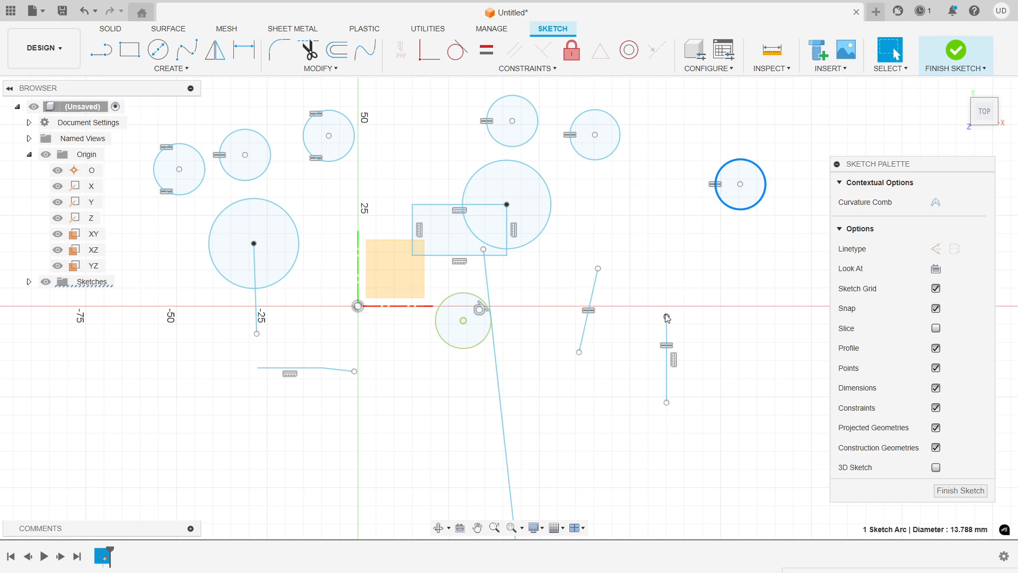
drag(667, 319, 664, 253)
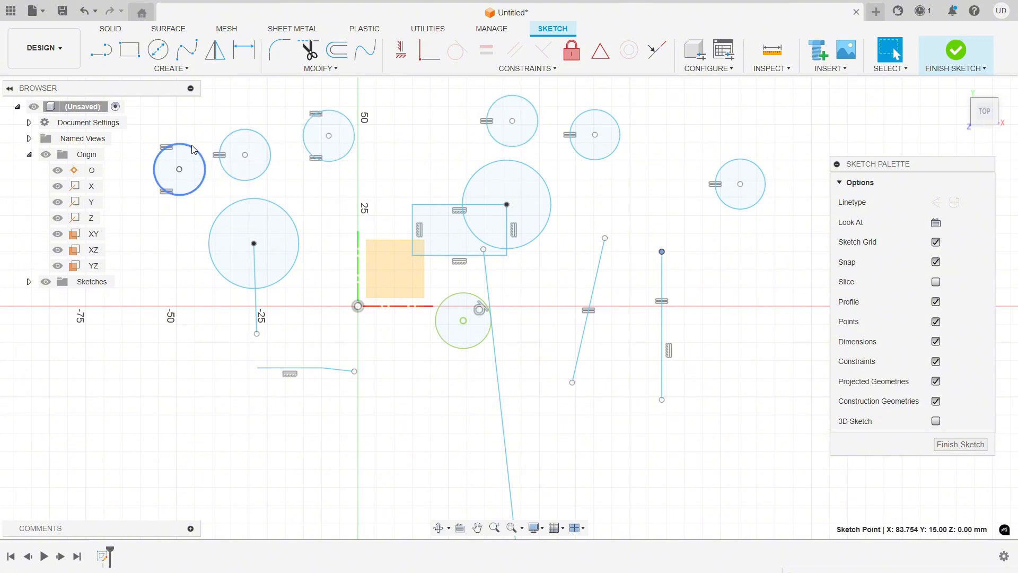
- Shrink the outermost of the four equal circles to about 12.3 mm diameter
mouse_move(188, 149)
mouse_down()
mouse_move(190, 88)
mouse_move(180, 146)
mouse_up()
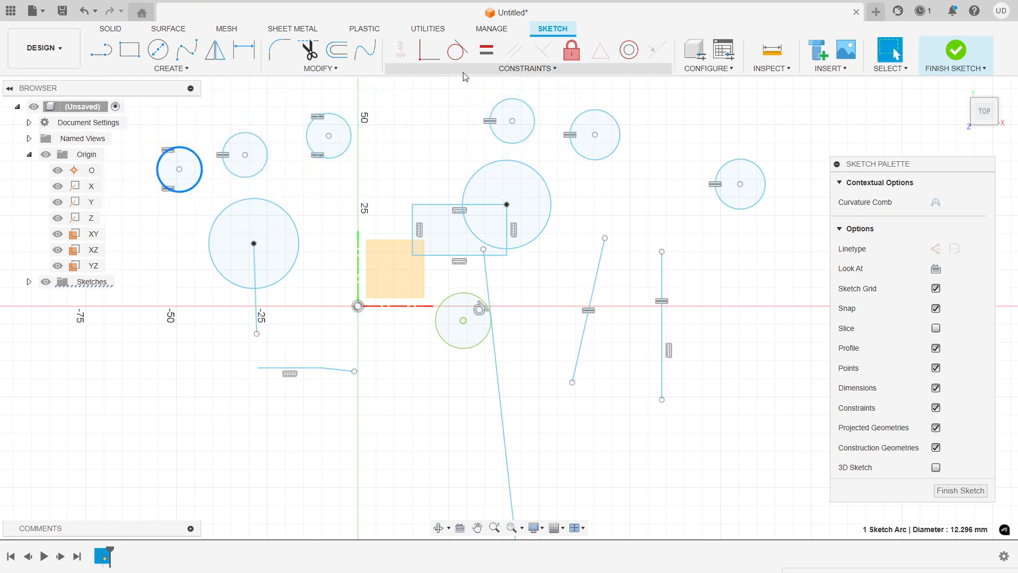
click(530, 69)
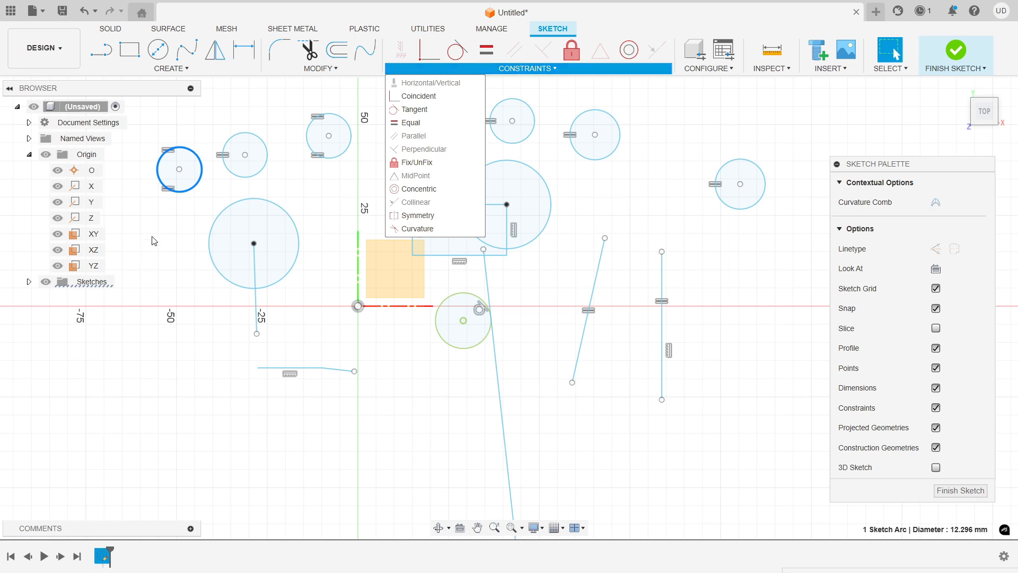
click(278, 163)
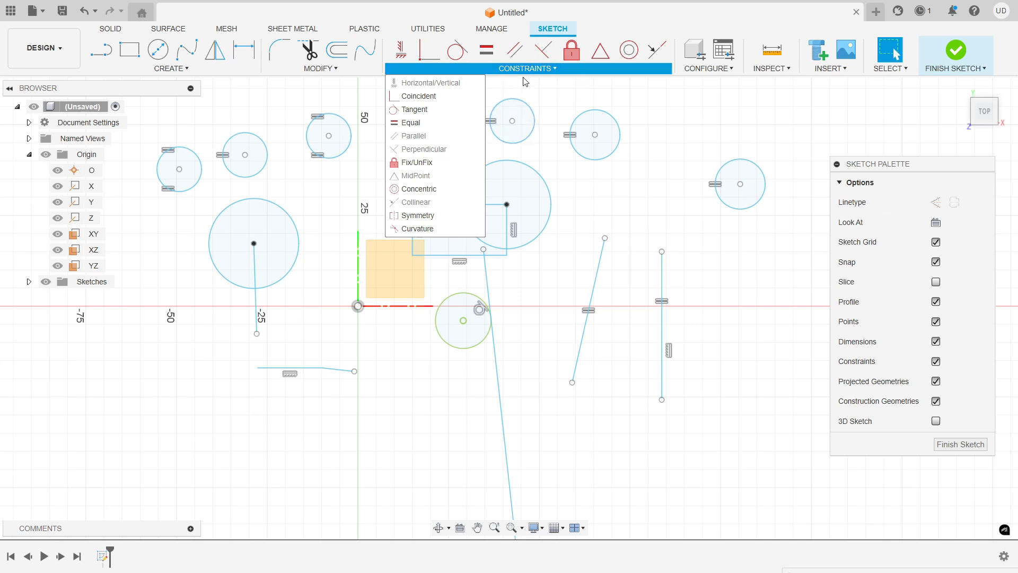
- Draw a near-vertical line beyond the vertical equal line, with an automatic parallel relation between the two
click(702, 139)
scroll(481, 146, down, 3)
scroll(461, 153, down, 2)
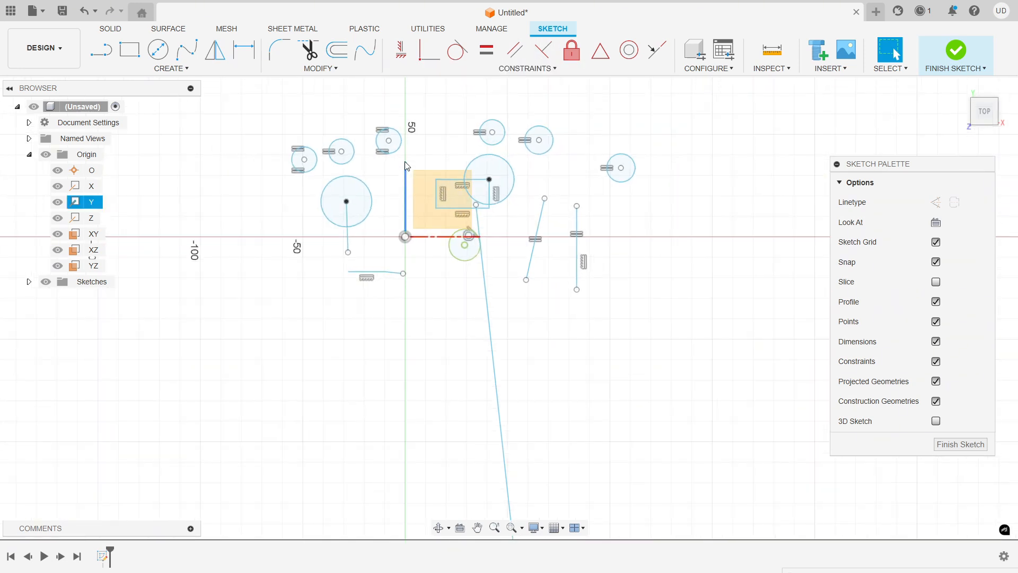
click(527, 68)
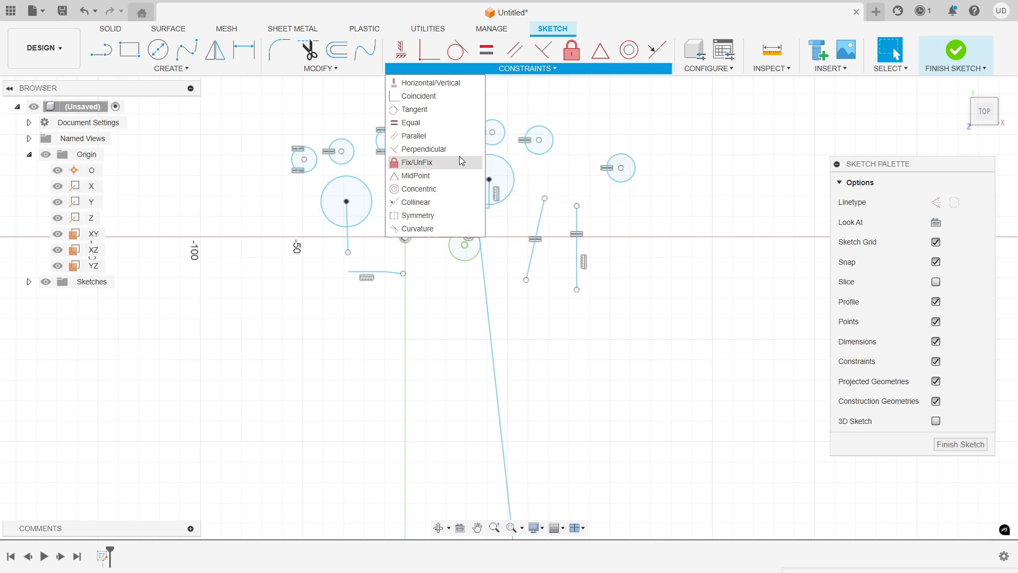
click(101, 50)
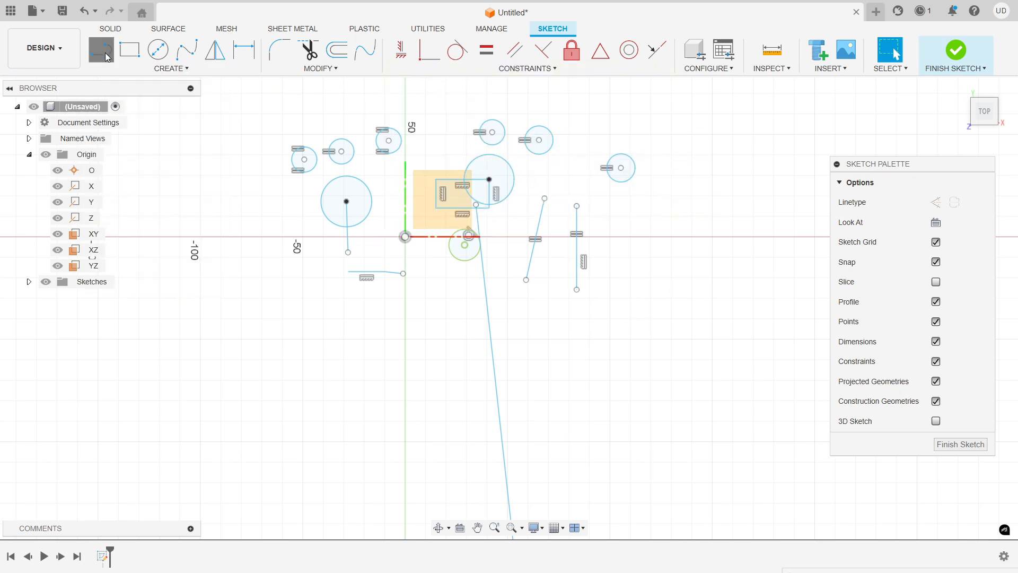
click(656, 215)
click(650, 306)
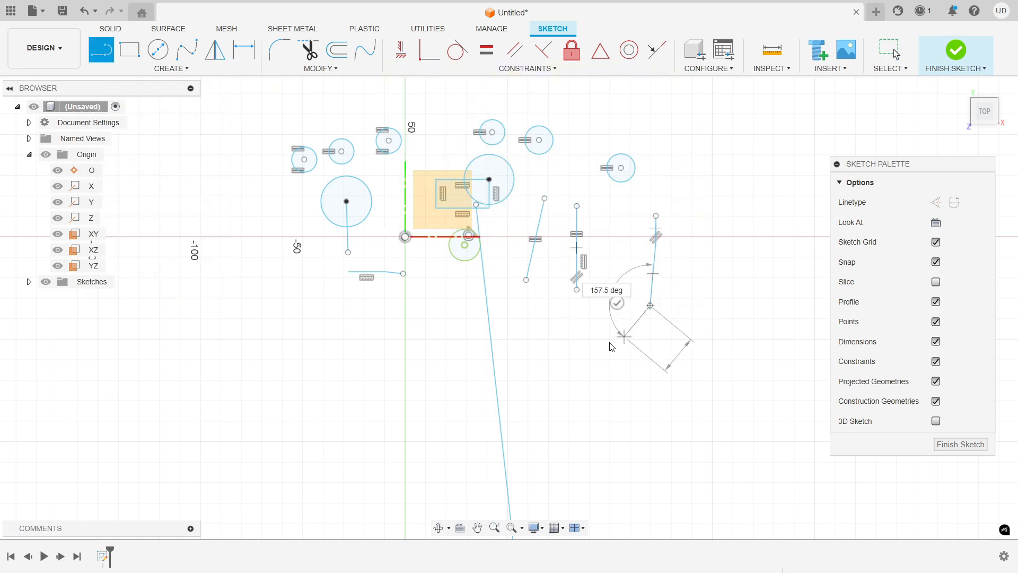
key(Escape)
- Draw two short separate lines sloping in different directions above the new near-vertical line
click(109, 54)
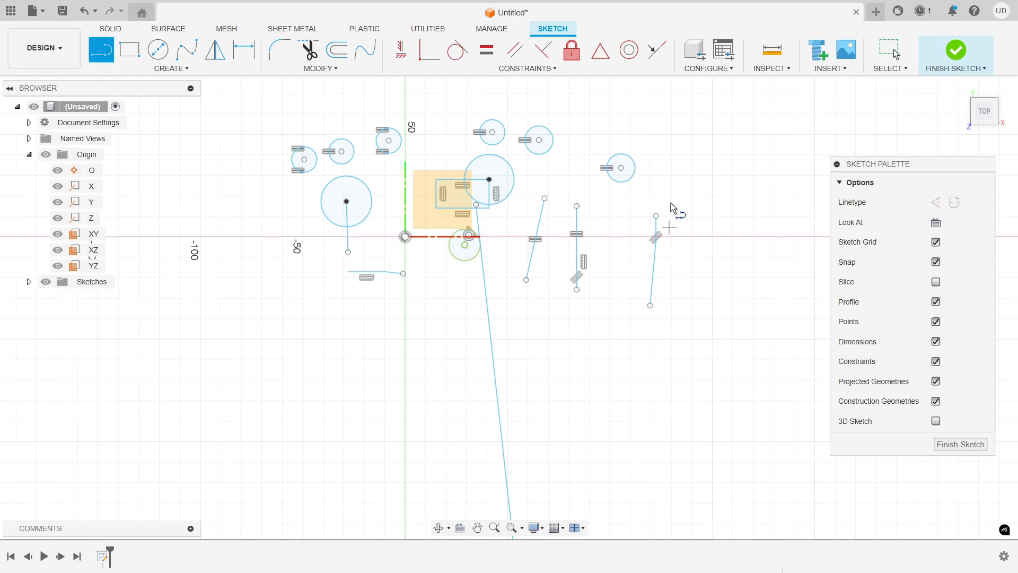
click(712, 134)
key(Escape)
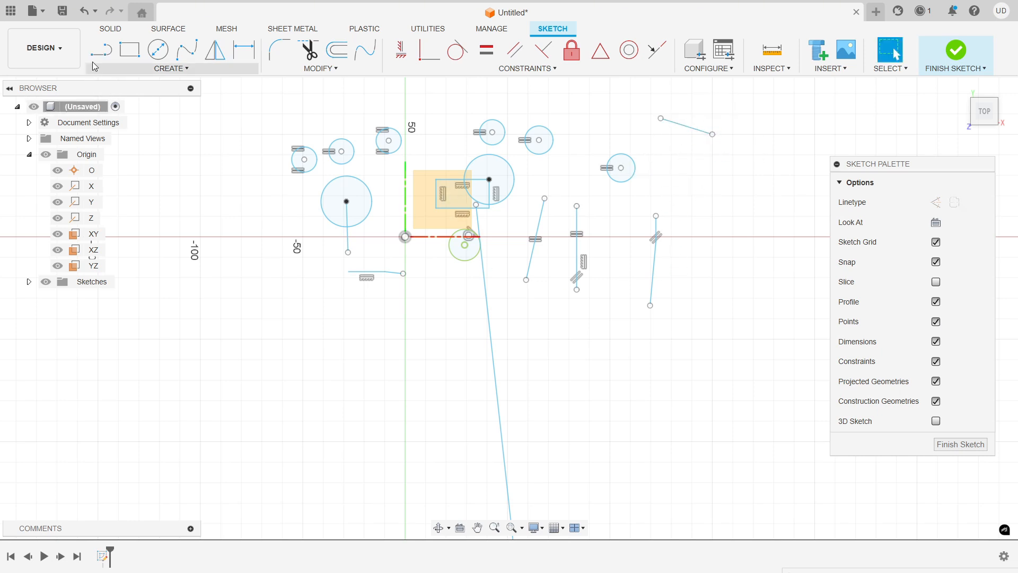
key(l)
click(717, 172)
click(685, 195)
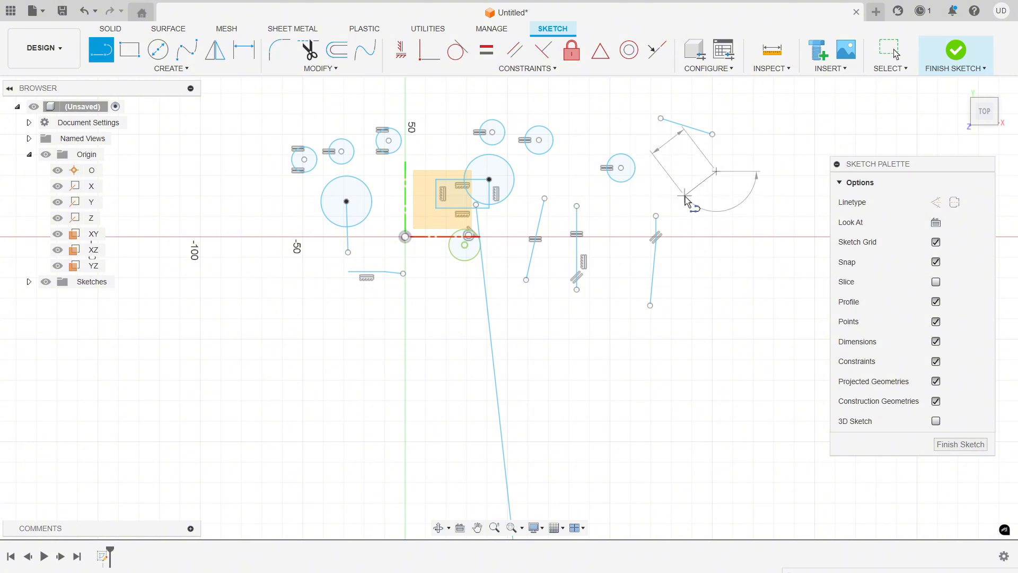
key(Escape)
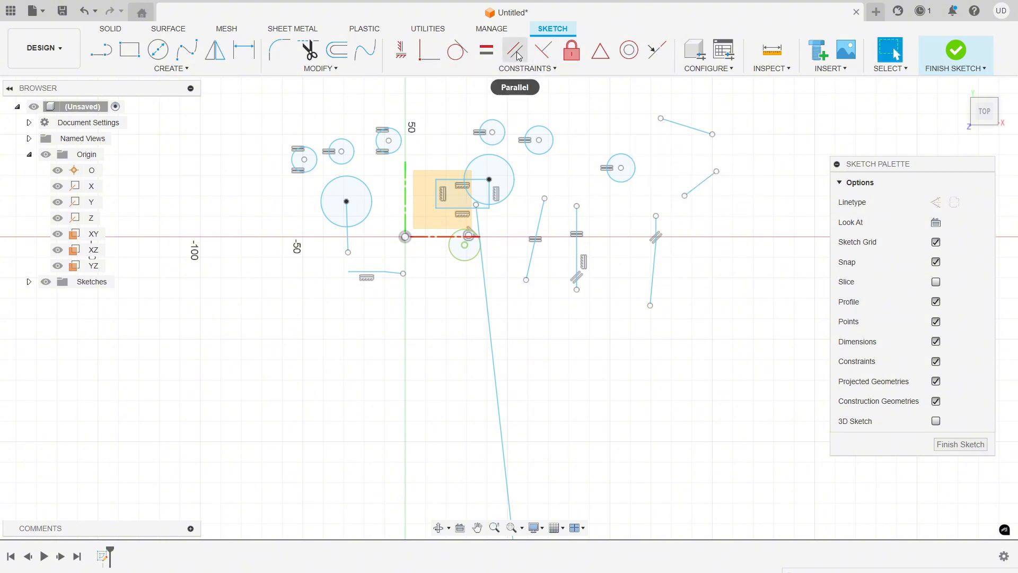
- Make the two short sloping lines above the near-vertical line parallel to each other with the Parallel constraint
click(517, 54)
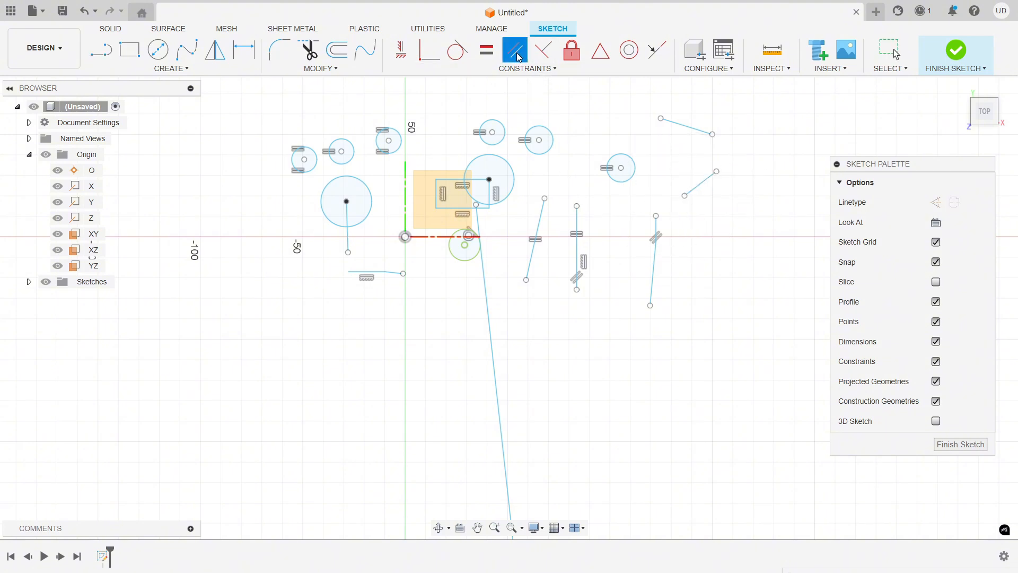
click(689, 128)
click(705, 178)
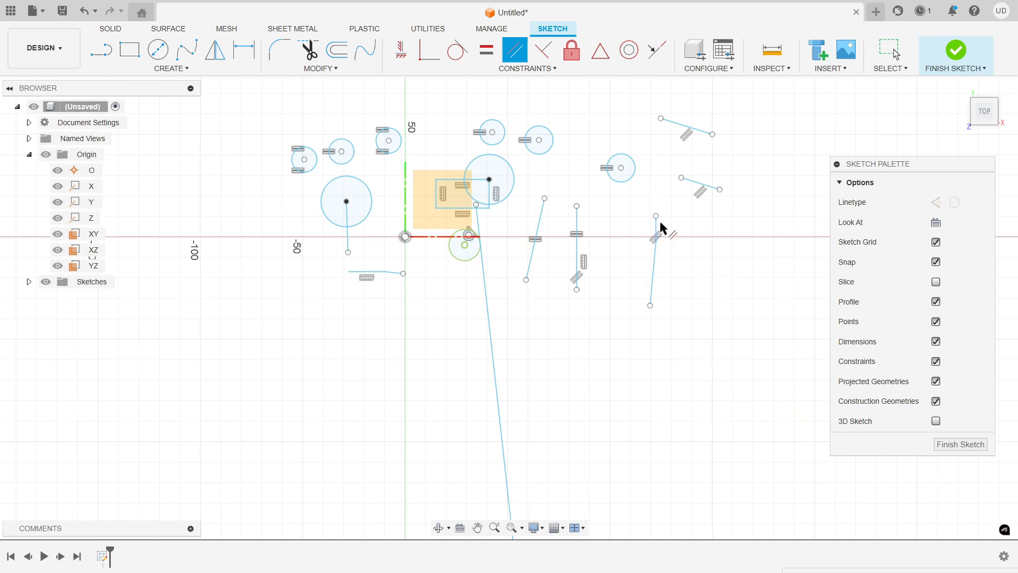
right_click(629, 139)
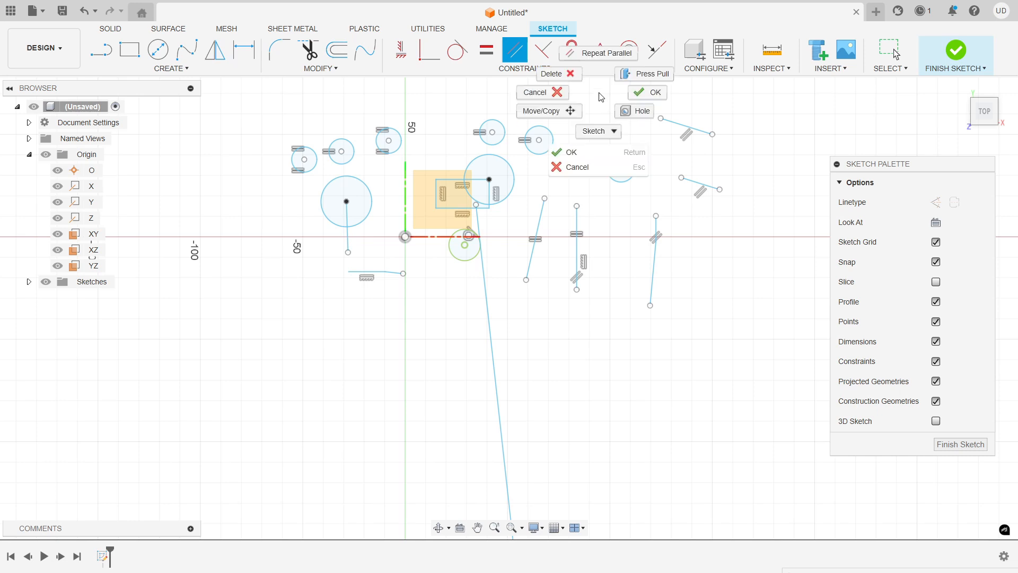
click(641, 97)
- Extend the upper parallel line's endpoint to X 166.742, Y 38.662 mm, and lengthen the lower line to about 41.4 mm close beside it
mouse_move(708, 132)
mouse_down()
mouse_move(721, 130)
mouse_move(747, 158)
mouse_up()
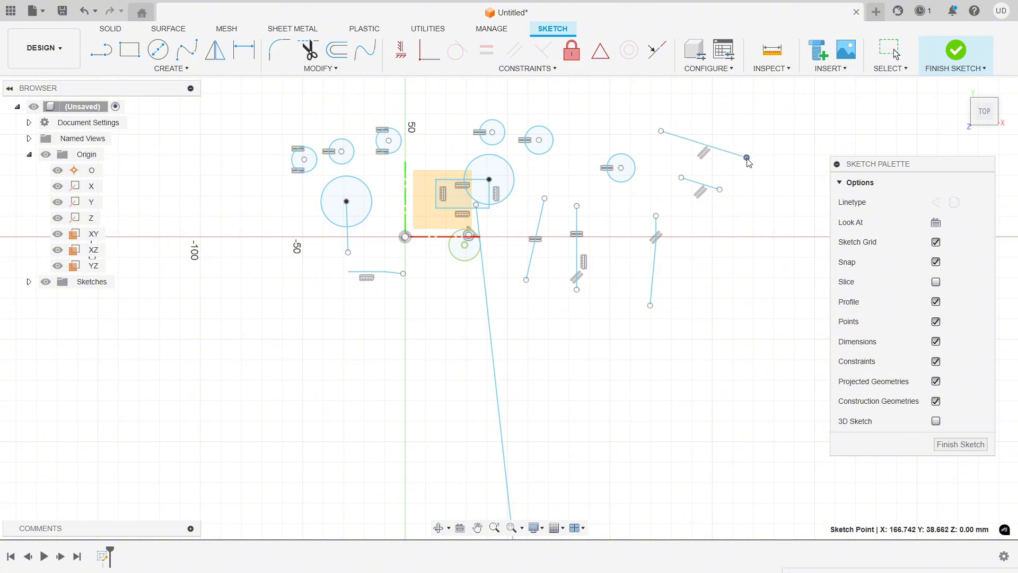
mouse_move(735, 200)
mouse_down()
mouse_move(757, 218)
mouse_move(724, 263)
mouse_move(737, 248)
mouse_move(711, 344)
mouse_move(767, 124)
mouse_move(770, 185)
mouse_move(859, 226)
mouse_up()
mouse_move(922, 250)
mouse_down()
mouse_move(689, 173)
mouse_move(728, 161)
mouse_move(720, 145)
mouse_up()
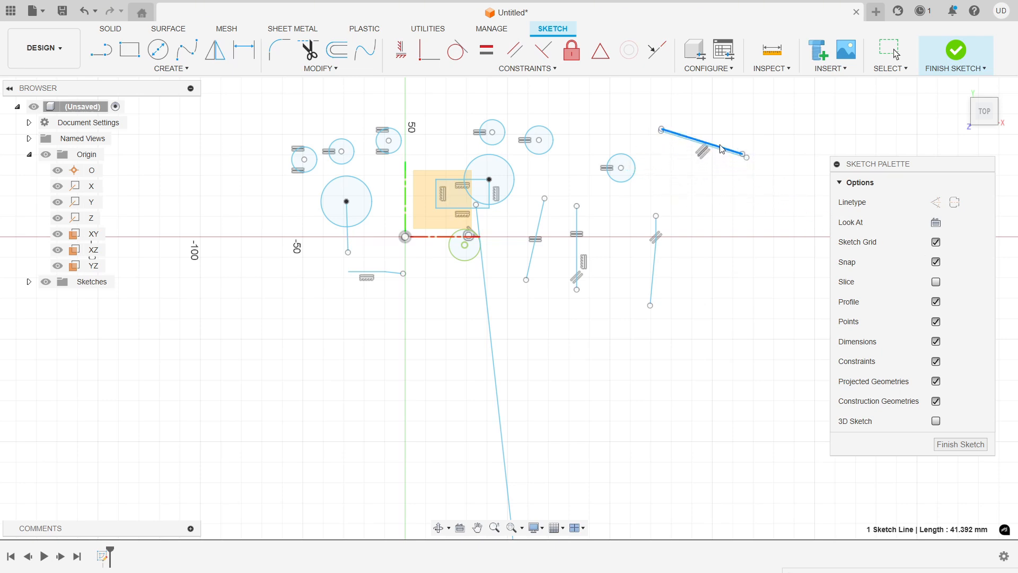
- Move the lengthened parallel line below the other one and set its lower-right endpoint at X 156, Y 34 mm
scroll(721, 149, down, 3)
scroll(720, 150, up, 8)
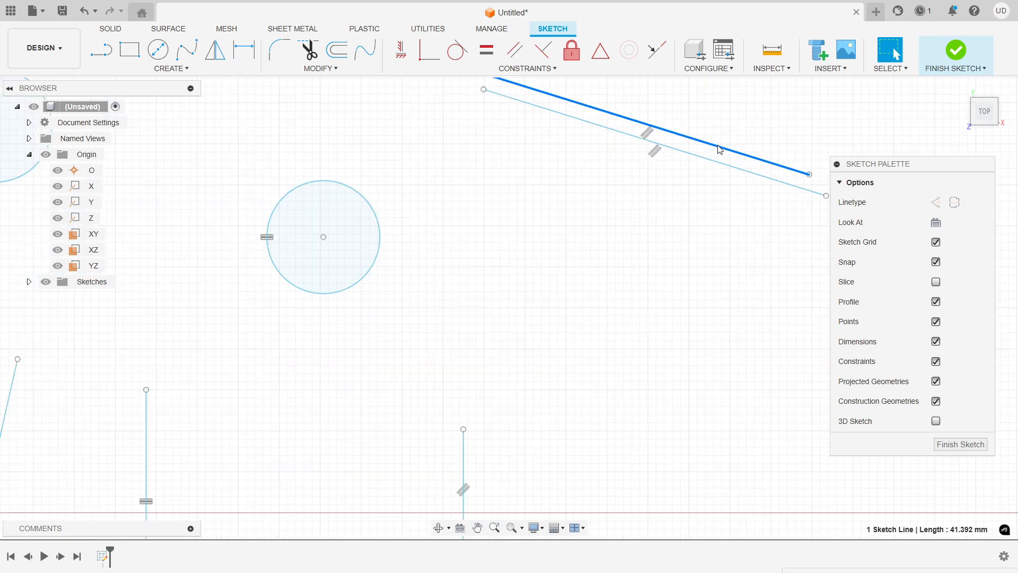
mouse_move(718, 149)
mouse_down()
mouse_move(711, 175)
mouse_move(655, 186)
mouse_move(676, 252)
mouse_move(657, 295)
mouse_move(269, 283)
mouse_move(682, 209)
mouse_move(771, 286)
mouse_move(406, 208)
mouse_move(667, 87)
mouse_move(678, 157)
mouse_move(693, 145)
mouse_move(596, 226)
mouse_up()
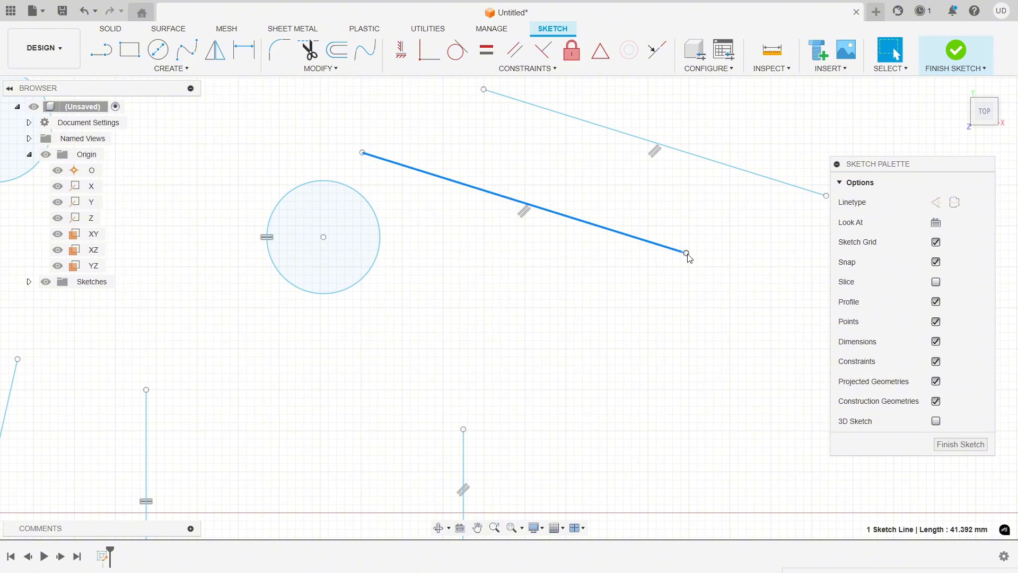
drag(688, 254, 739, 239)
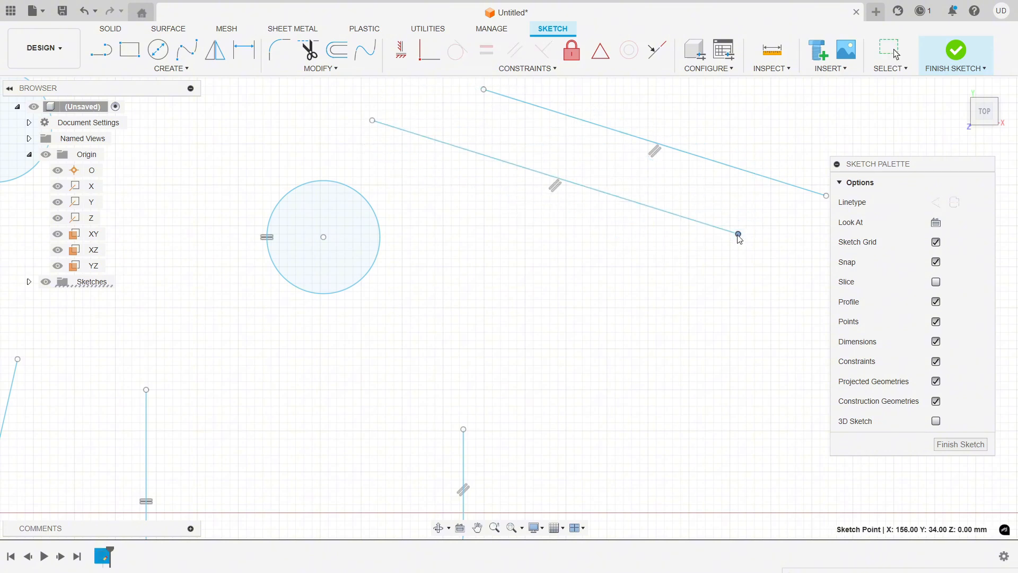
- Reposition the two parallel lines farther apart and set the lower line's outer endpoint at X 165, Y 33 mm
scroll(648, 286, down, 3)
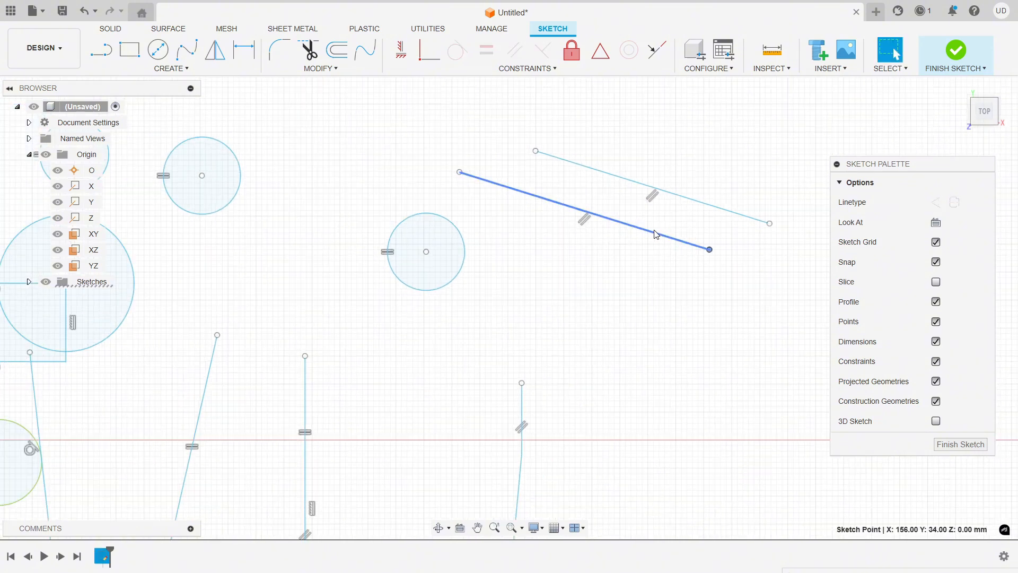
mouse_move(654, 232)
mouse_down()
mouse_move(699, 203)
mouse_move(722, 231)
mouse_move(771, 218)
mouse_move(773, 205)
mouse_up()
mouse_move(771, 246)
mouse_down()
mouse_move(778, 261)
mouse_move(760, 255)
mouse_up()
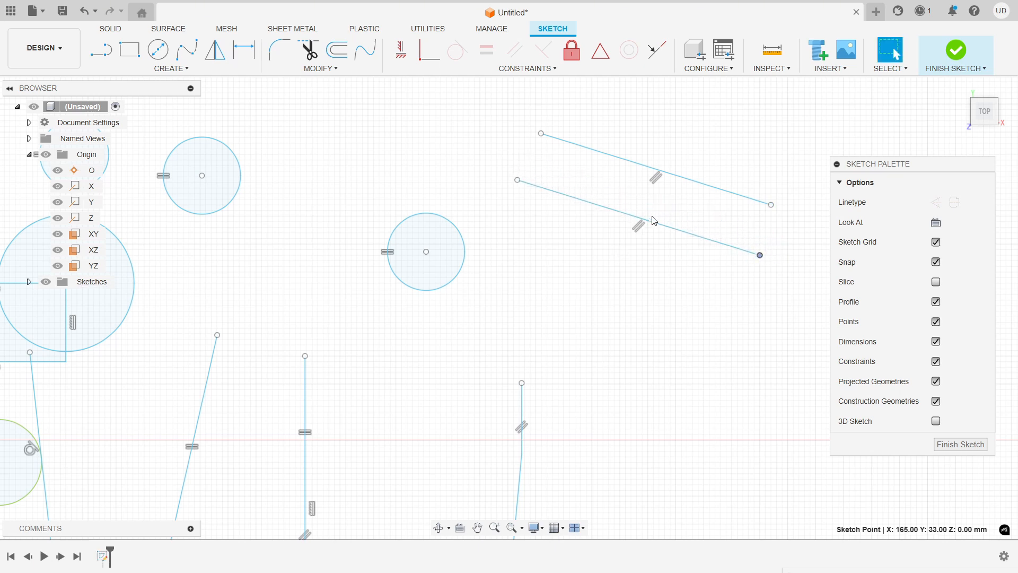
- Draw a closed four-sided outline of connected lines, about 40 by 31 mm, below the two parallel lines
scroll(414, 374, down, 2)
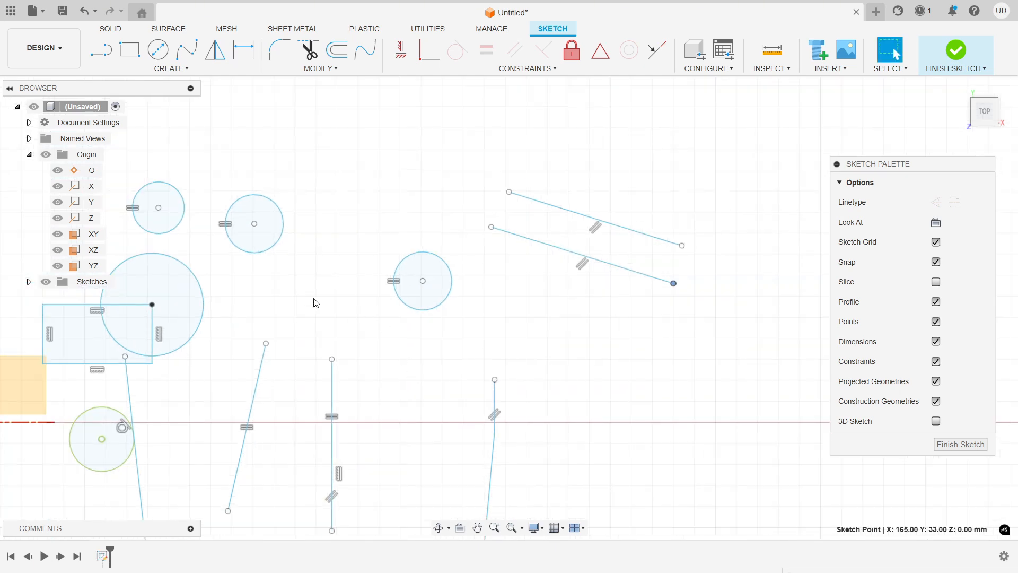
scroll(315, 302, down, 1)
click(129, 50)
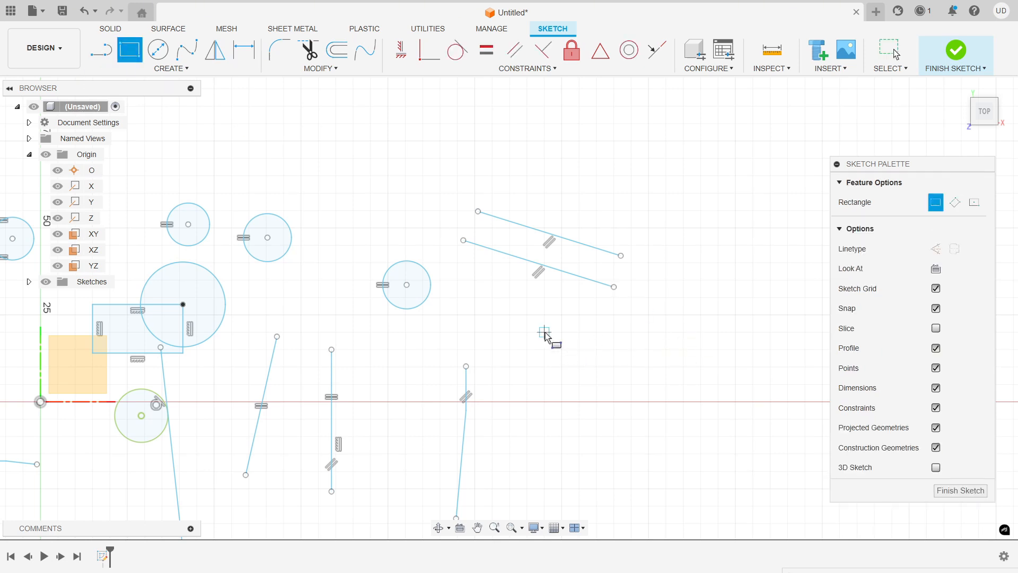
click(102, 51)
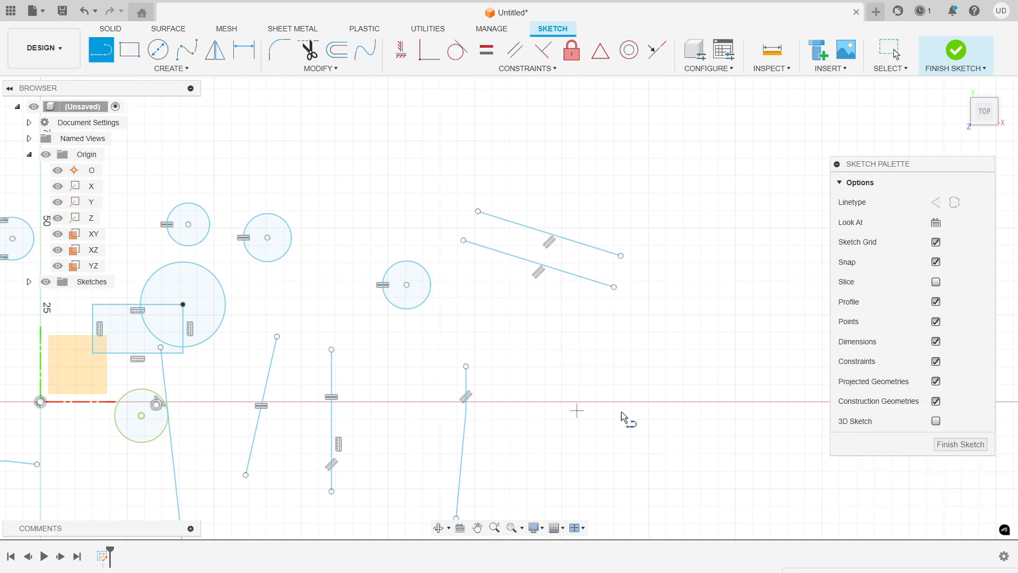
click(552, 337)
click(691, 337)
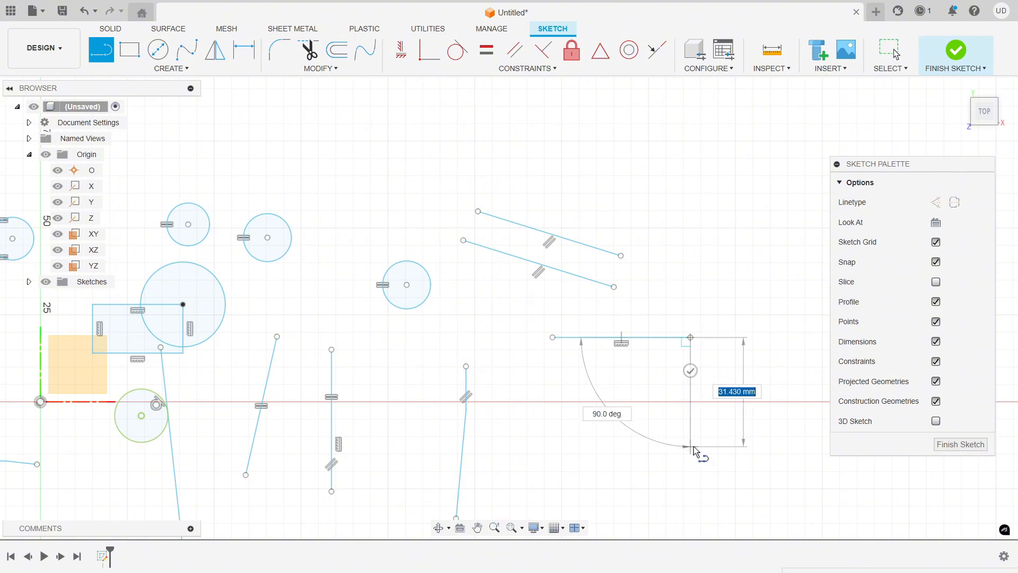
click(691, 446)
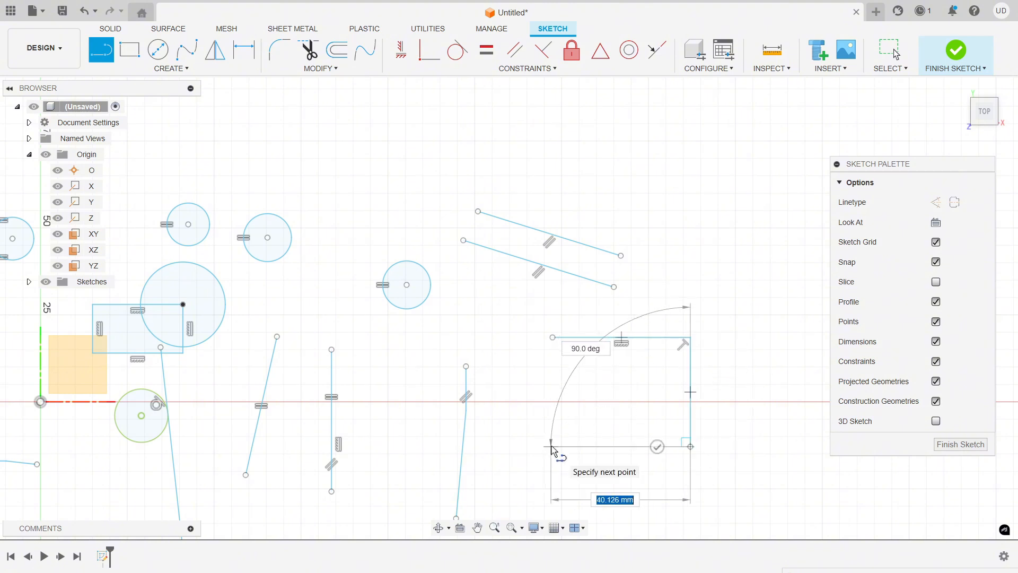
click(551, 445)
click(551, 339)
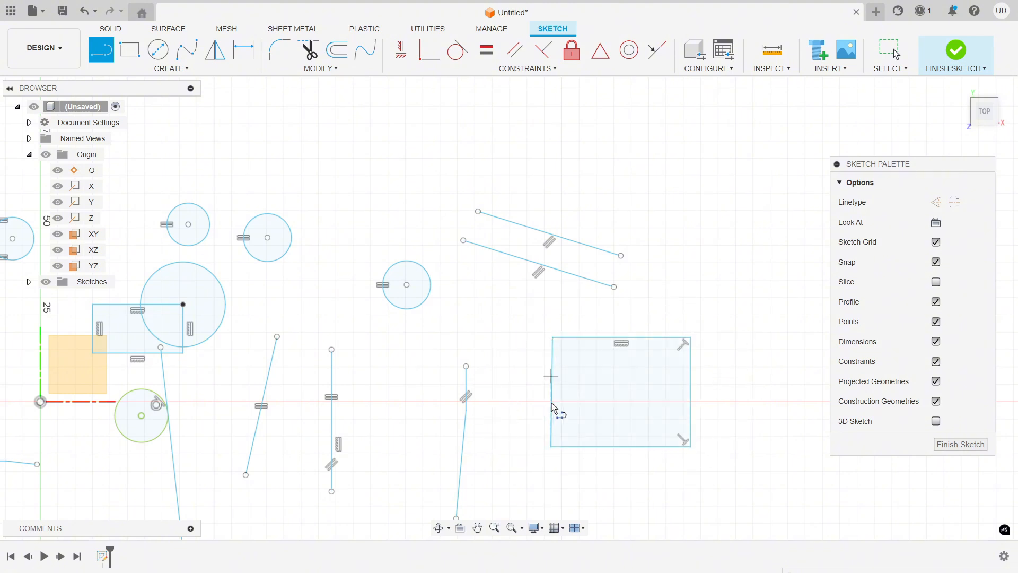
key(Escape)
- Delete the horizontal constraint and the two perpendicular constraints from the four-sided outline
click(622, 343)
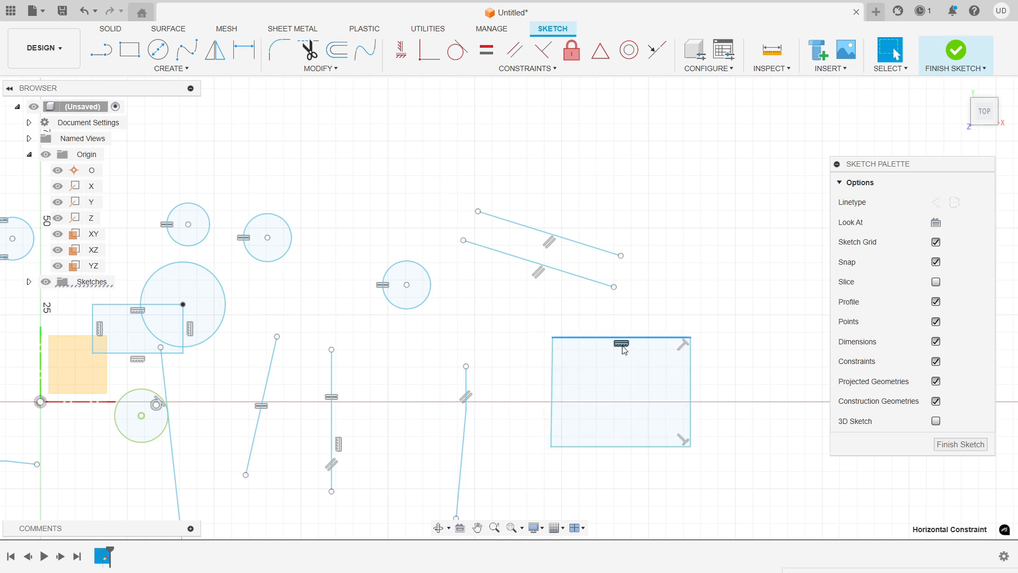
key(Delete)
click(683, 343)
key(Delete)
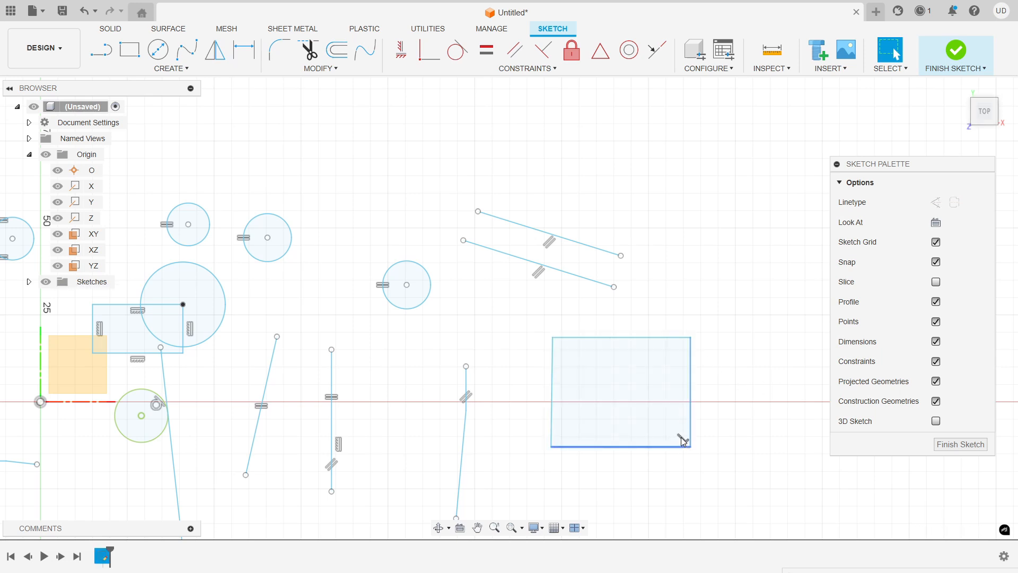
click(680, 437)
key(Delete)
click(656, 343)
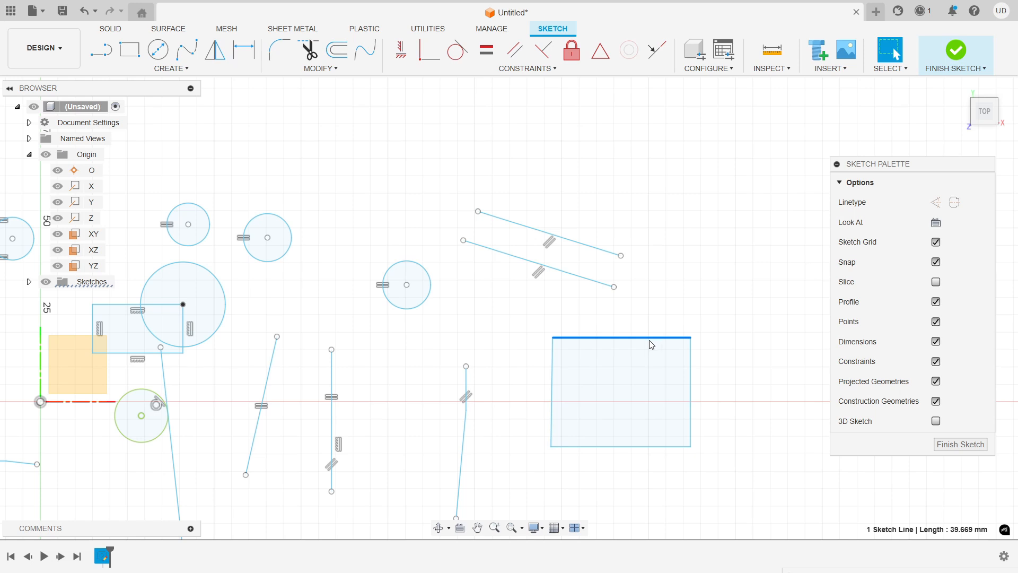
key(Escape)
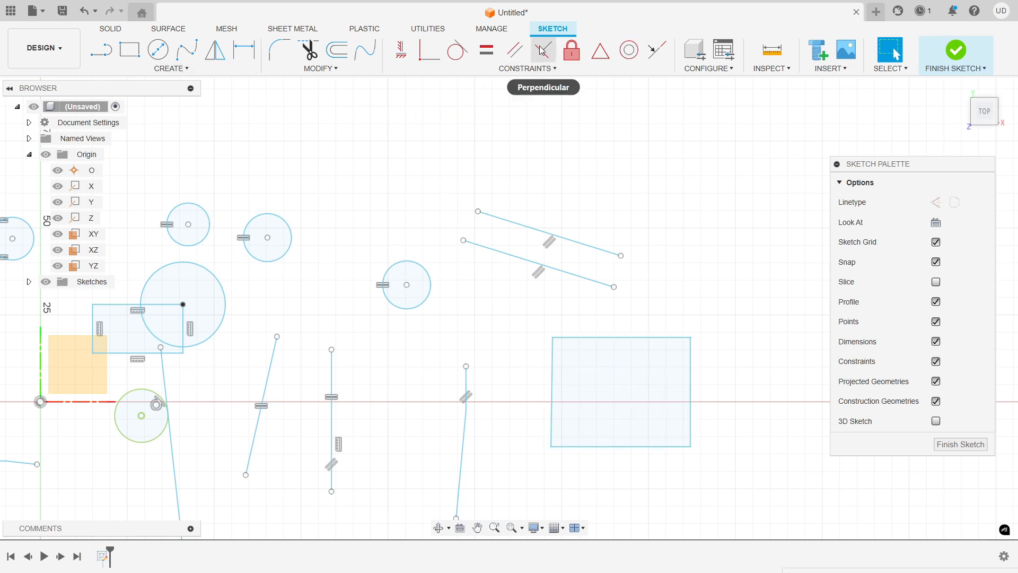
- Distort the unconstrained outline into an irregular quadrilateral by moving its top edge and its lower-right corner
mouse_move(616, 340)
mouse_down()
mouse_move(687, 397)
mouse_move(701, 383)
mouse_move(757, 371)
mouse_move(712, 359)
mouse_move(672, 428)
mouse_move(771, 401)
mouse_up()
drag(693, 453, 652, 479)
click(539, 298)
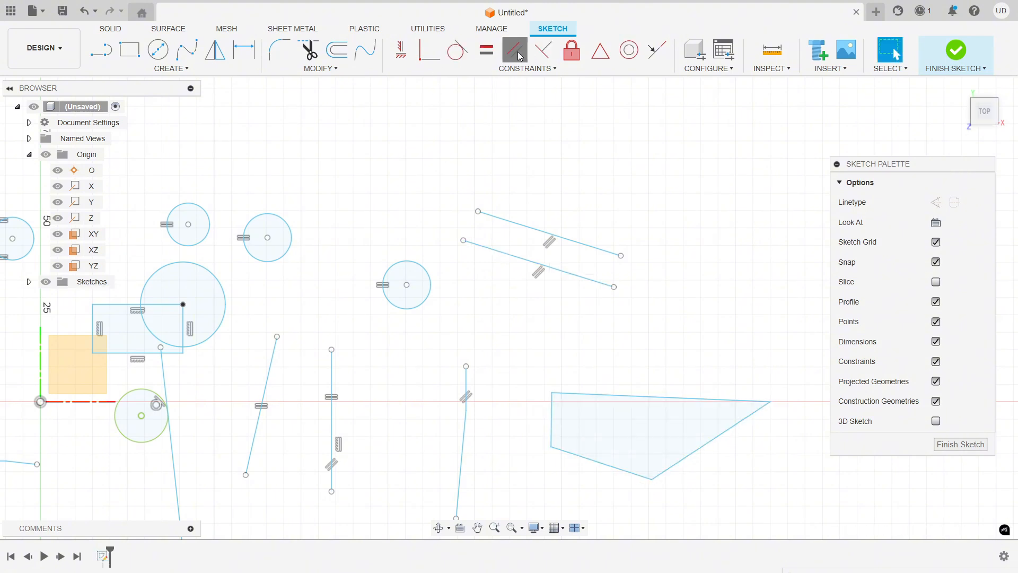
- Apply a Parallel constraint between the top and bottom edges of the irregular quadrilateral
click(519, 55)
click(643, 397)
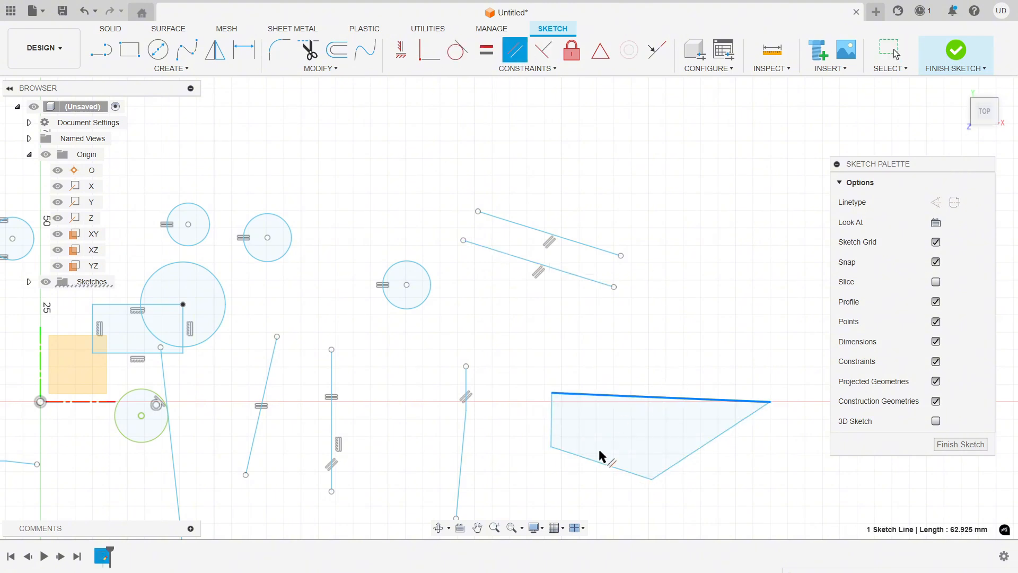
click(602, 464)
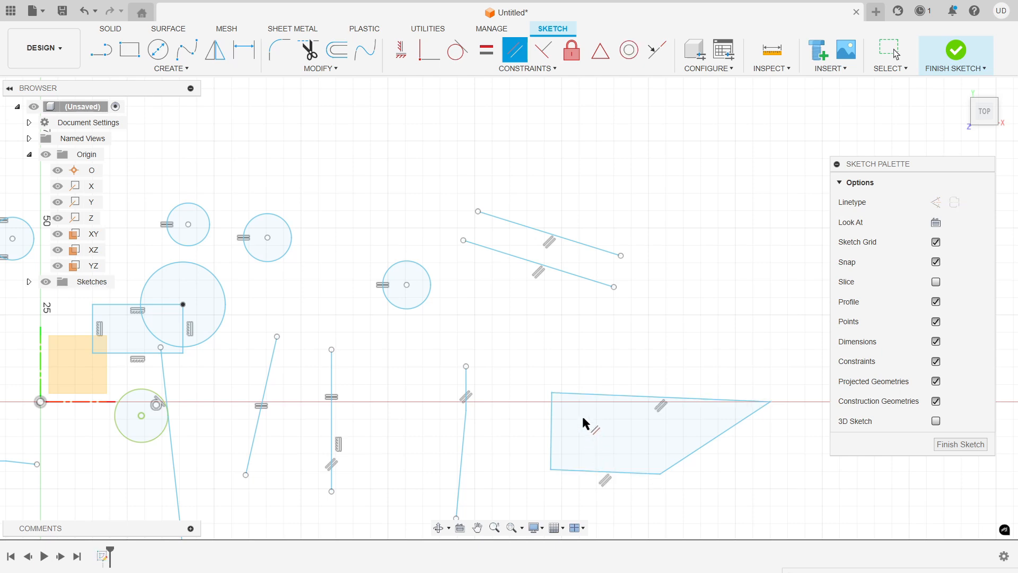
scroll(583, 418, down, 3)
scroll(452, 379, up, 3)
scroll(451, 379, down, 2)
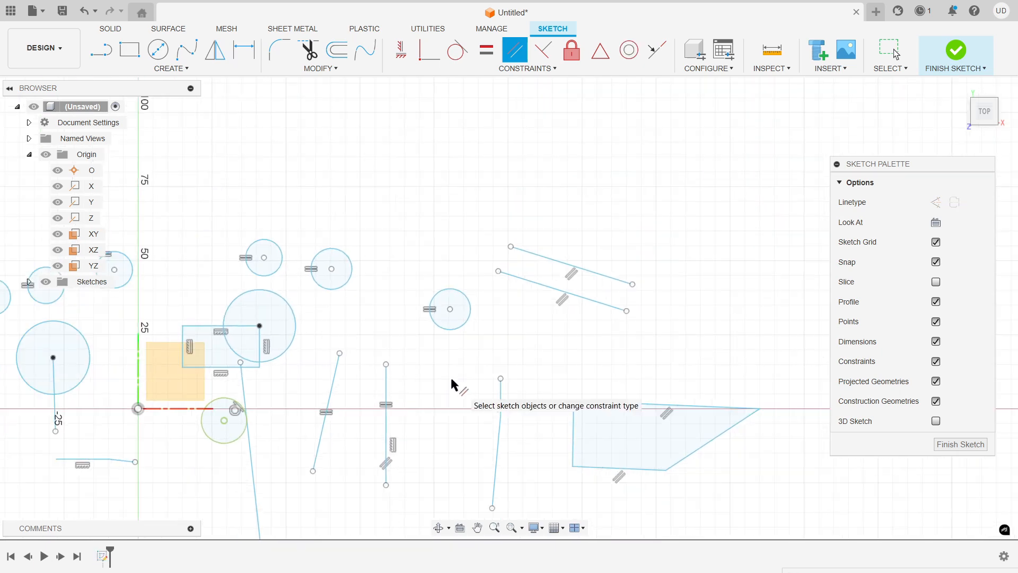
right_click(530, 153)
click(566, 157)
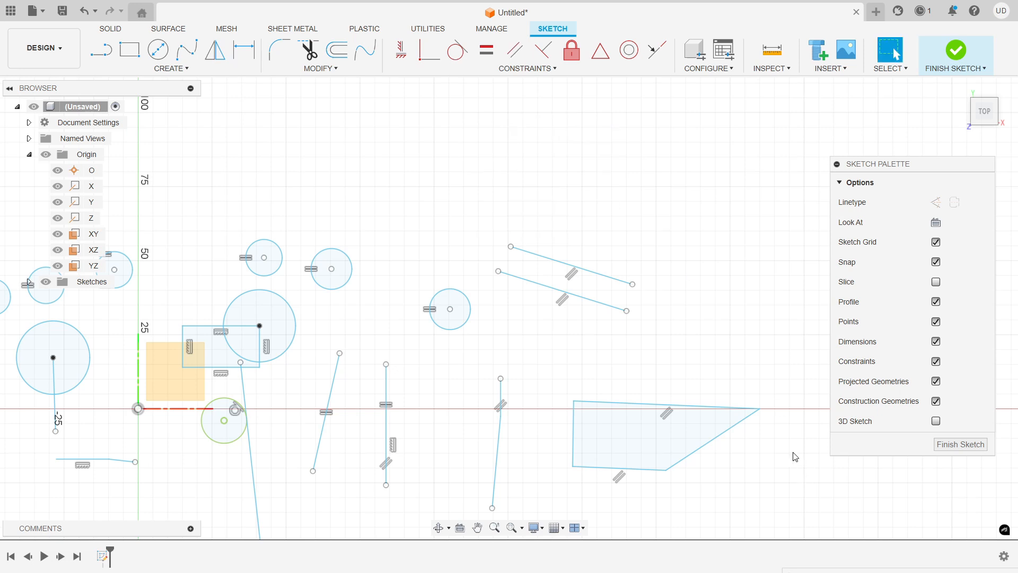
- Move the quadrilateral's upper-right corner to X 198.411, Y 4.199 mm
mouse_move(759, 409)
mouse_down()
mouse_move(754, 439)
mouse_move(749, 414)
mouse_move(753, 451)
mouse_move(730, 364)
mouse_move(713, 440)
mouse_move(680, 456)
mouse_move(684, 408)
mouse_move(738, 418)
mouse_move(754, 364)
mouse_move(745, 436)
mouse_move(726, 398)
mouse_up()
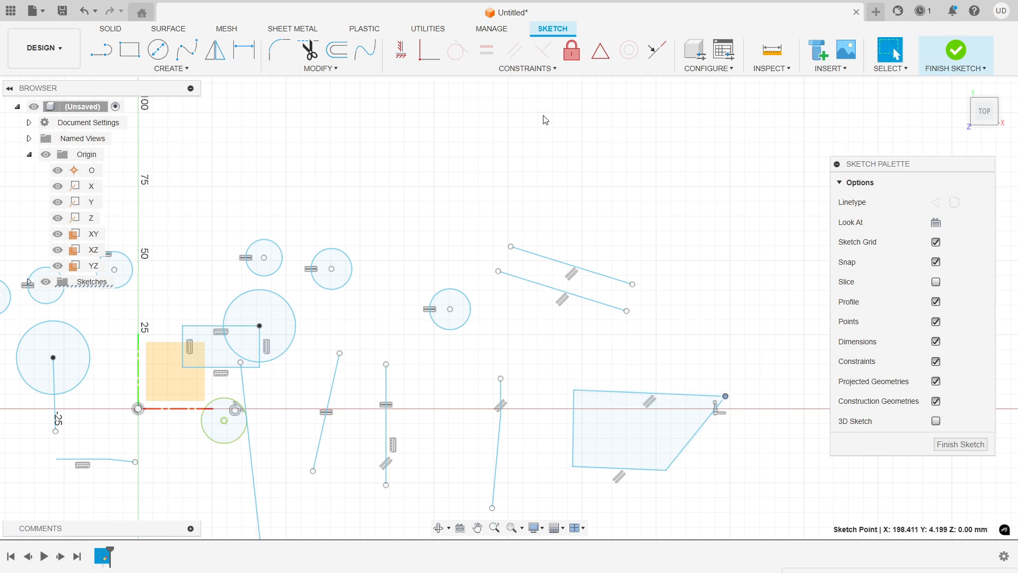
right_click(553, 133)
click(665, 181)
- Draw a horizontal line above the pair of sloping parallel lines
click(536, 69)
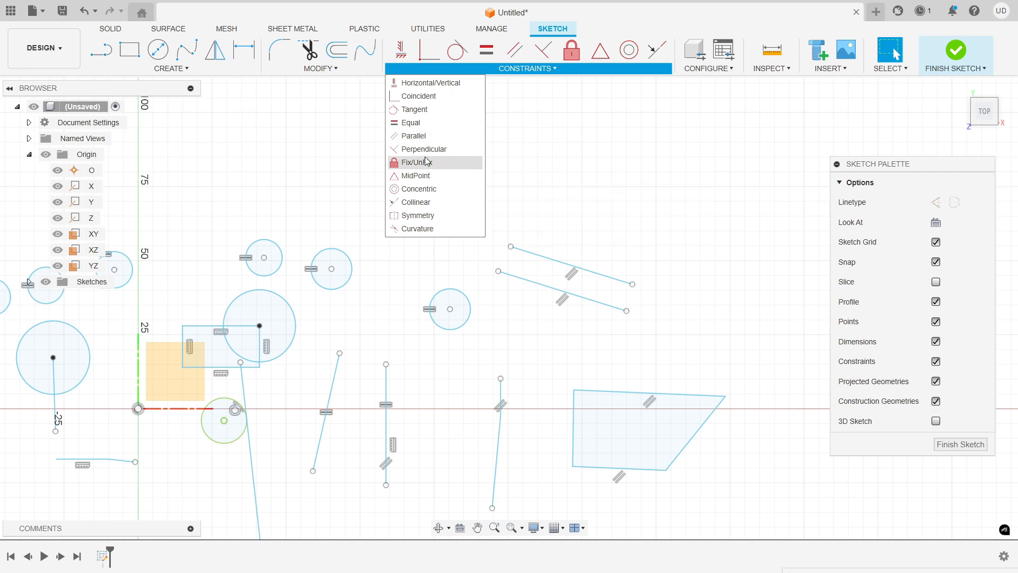
click(170, 68)
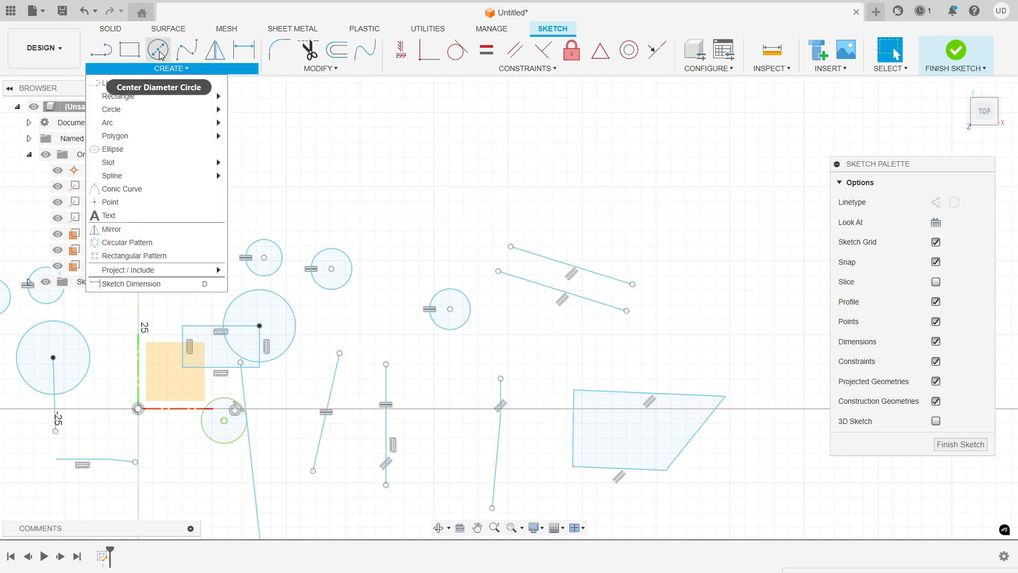
key(l)
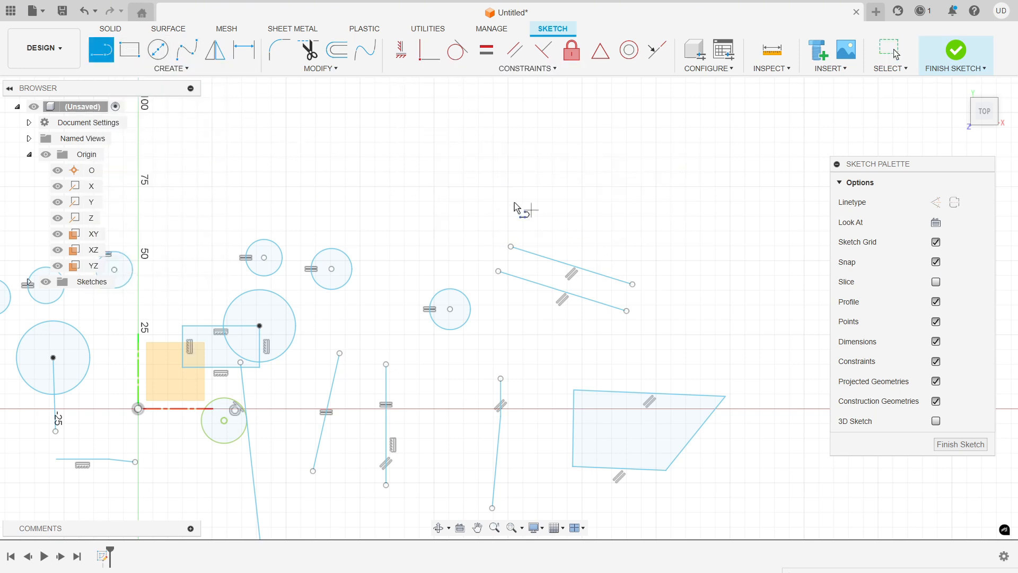
click(451, 177)
click(597, 177)
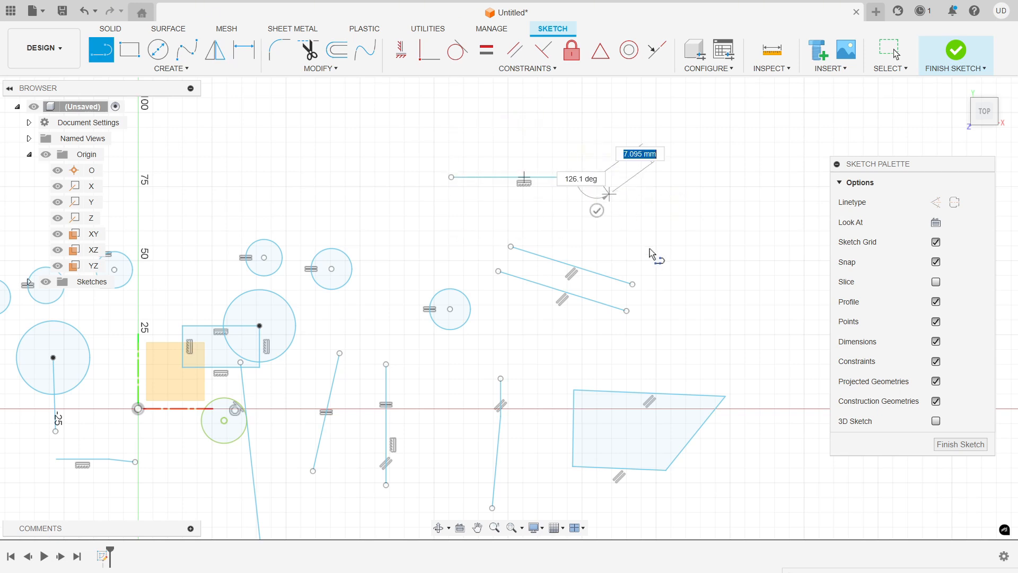
key(Escape)
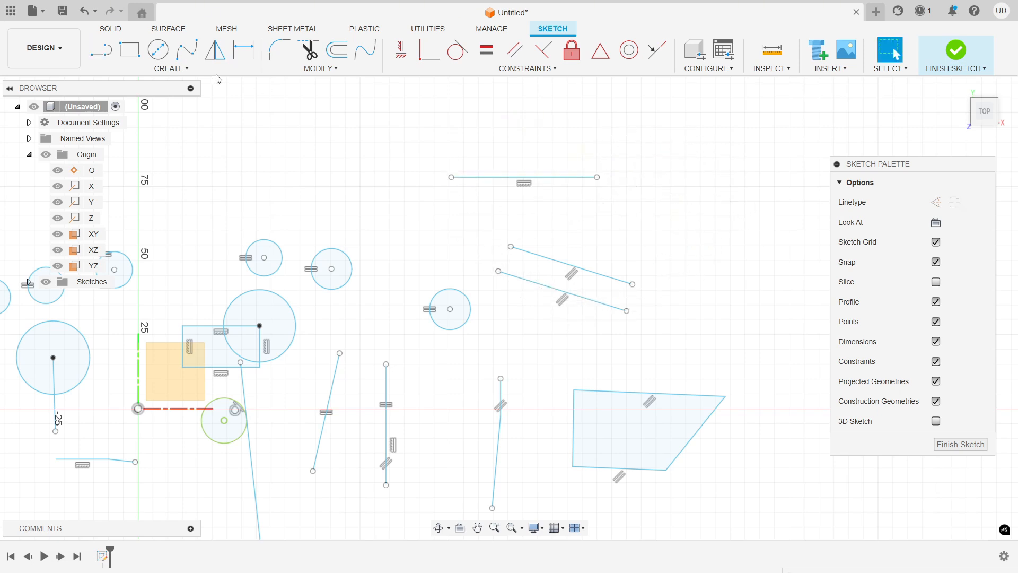
- Draw a separate vertical line to the right of the new horizontal line
click(112, 49)
click(700, 112)
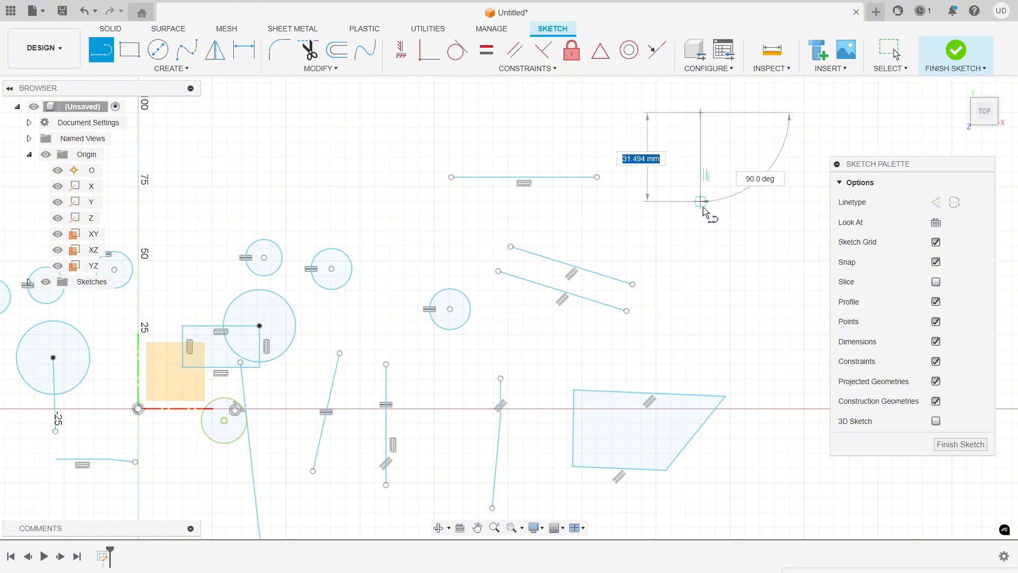
click(700, 207)
key(Escape)
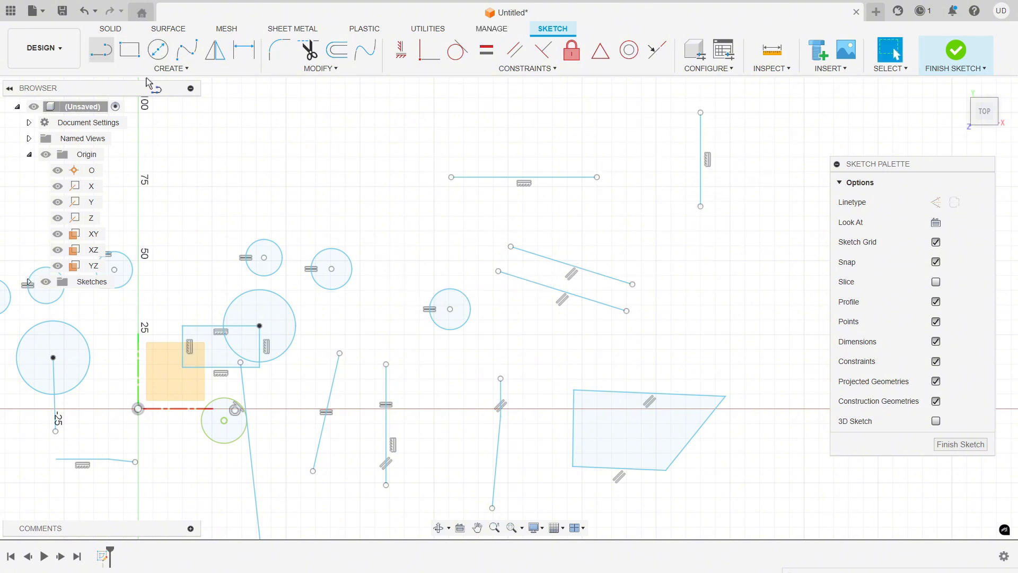
- Draw a vertical line rising from the horizontal line near its left end, with an automatic parallel relation
click(101, 50)
click(478, 98)
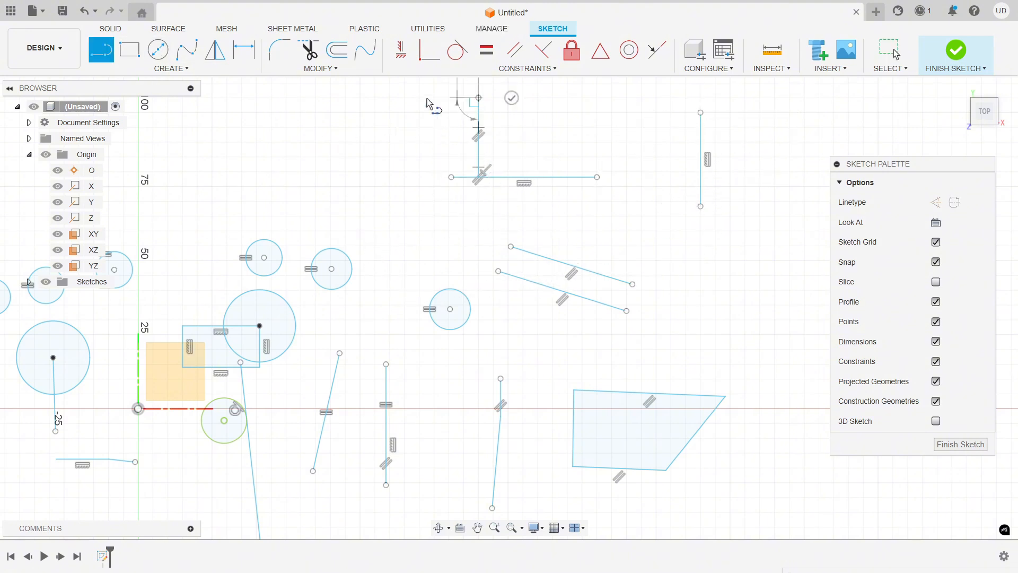
key(Escape)
- Try to add an angular dimension between the new vertical line and the horizontal line beneath it
click(244, 50)
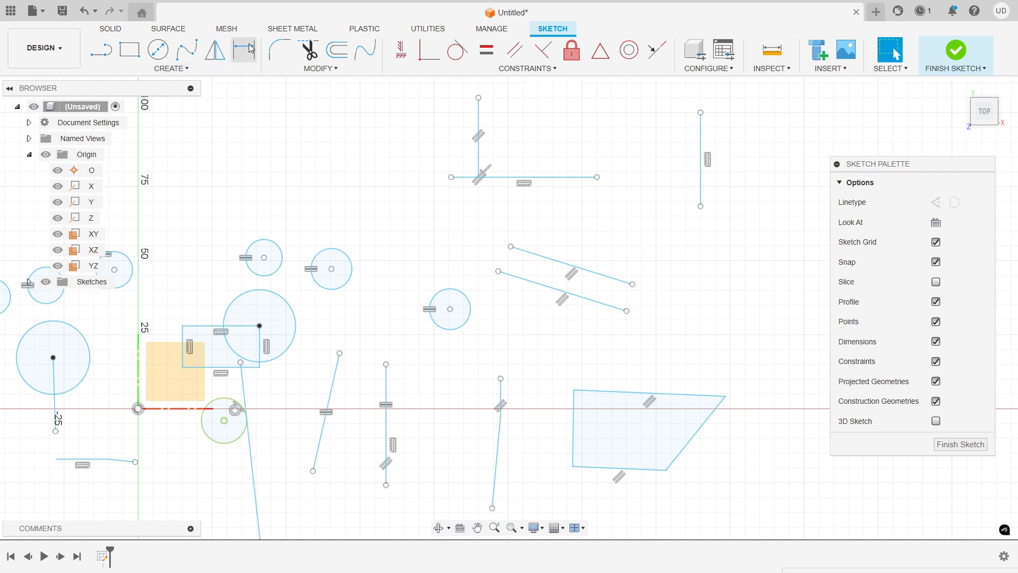
click(480, 158)
click(502, 177)
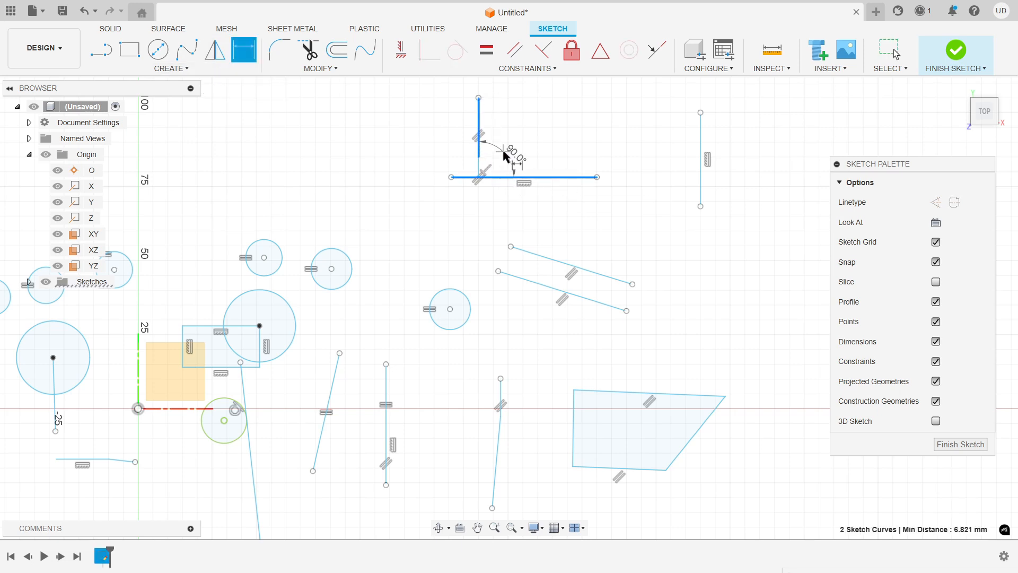
click(504, 155)
click(624, 321)
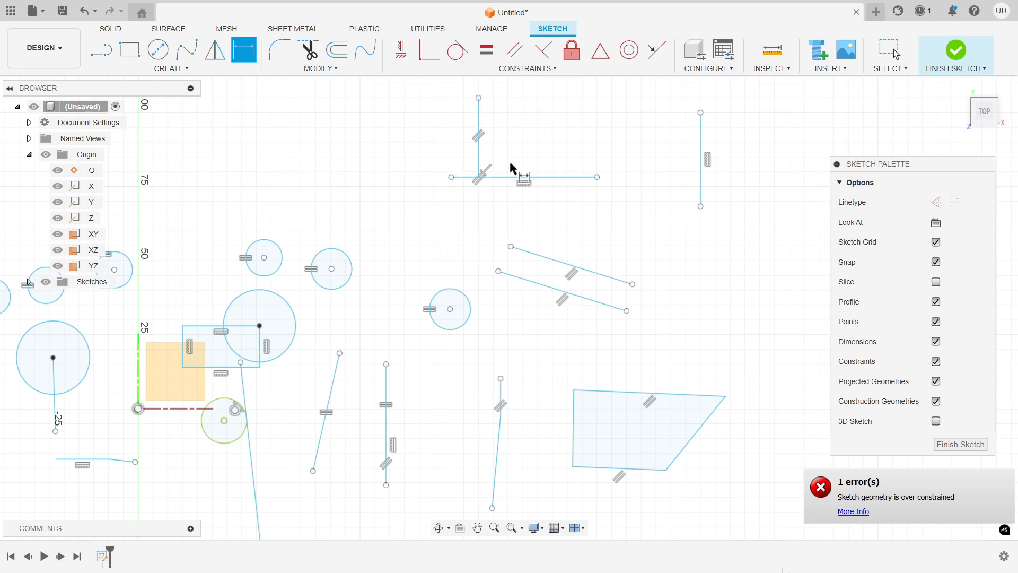
key(Escape)
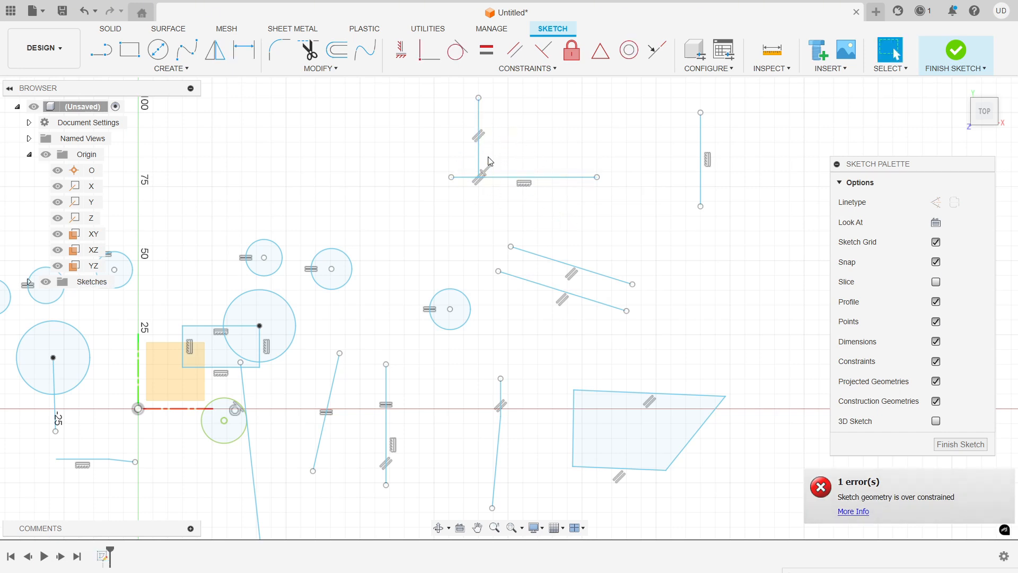
- Delete the horizontal line and the vertical line rising from it above the sloping parallel pair
scroll(523, 216, down, 3)
drag(547, 210, 464, 141)
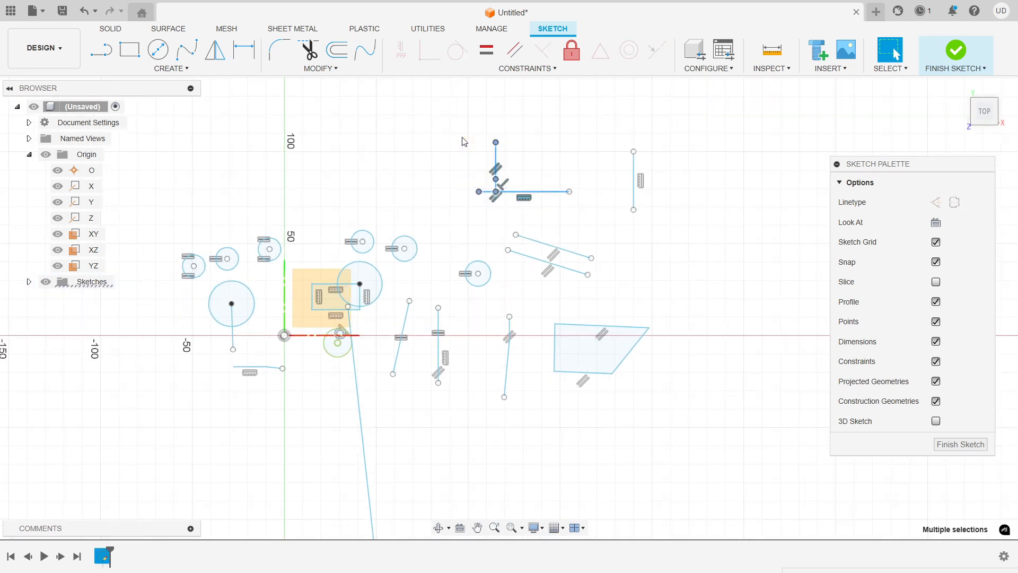
key(Delete)
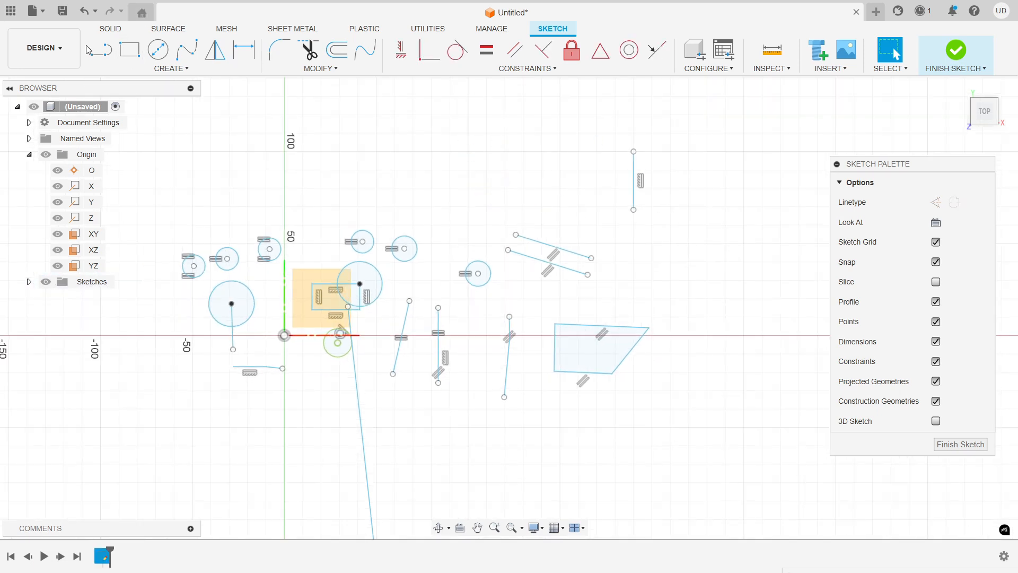
- Draw a line about 43 mm long, sloping down to the right, in the empty area above the circles
click(109, 59)
click(365, 146)
click(429, 195)
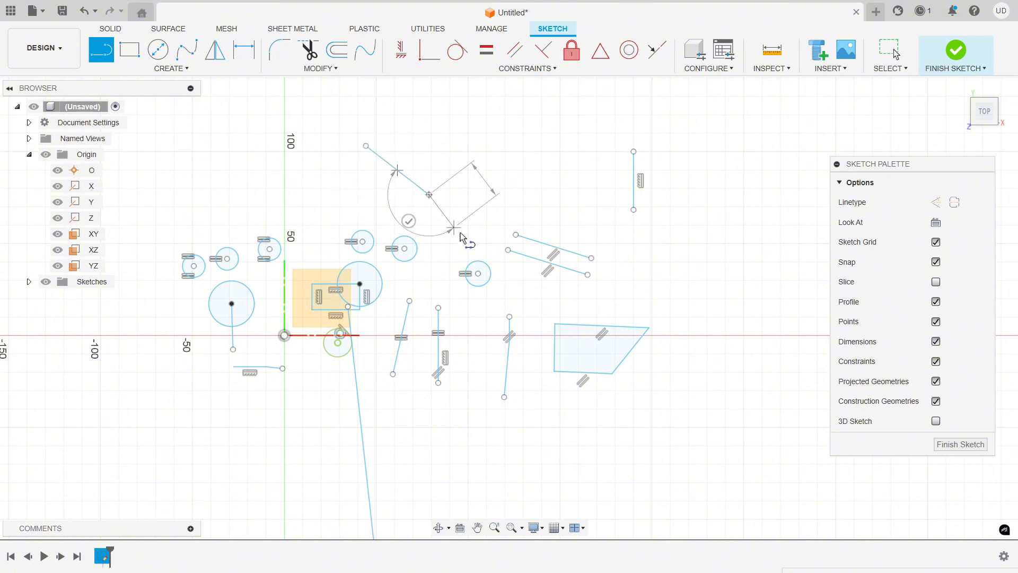
click(117, 58)
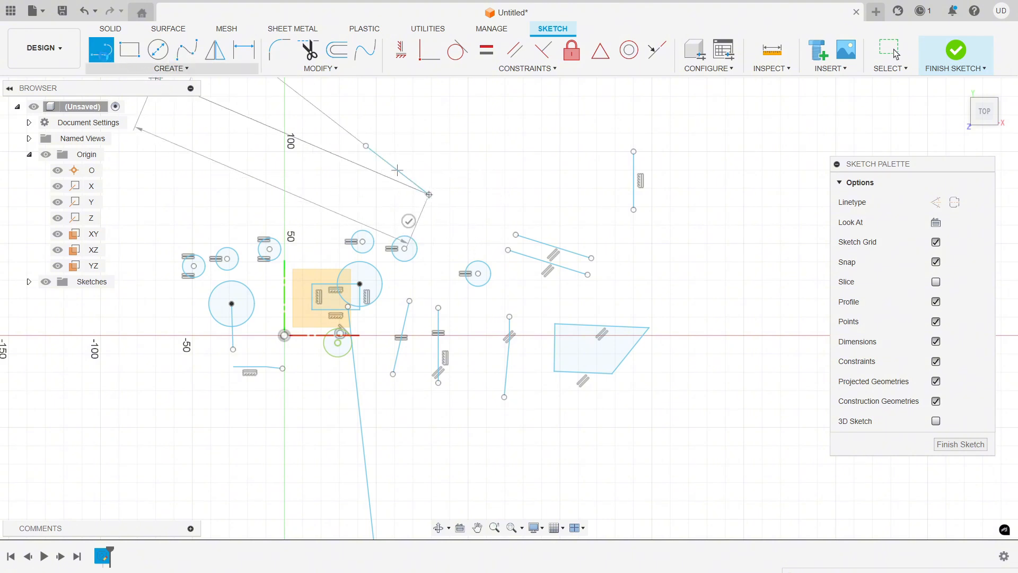
- Draw two separate lines rising to the right beside the downward-sloping line, above the circles
click(468, 169)
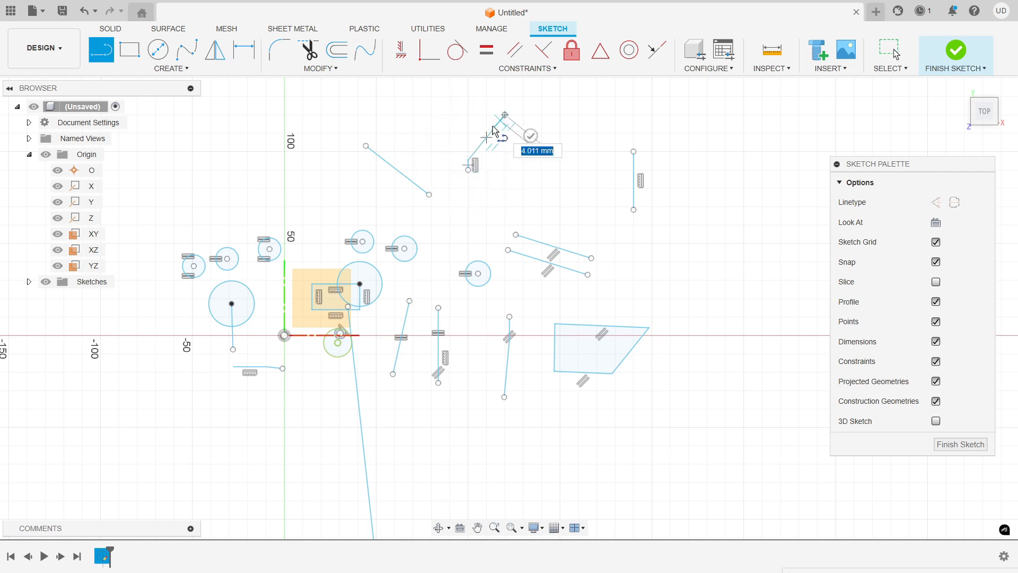
click(505, 115)
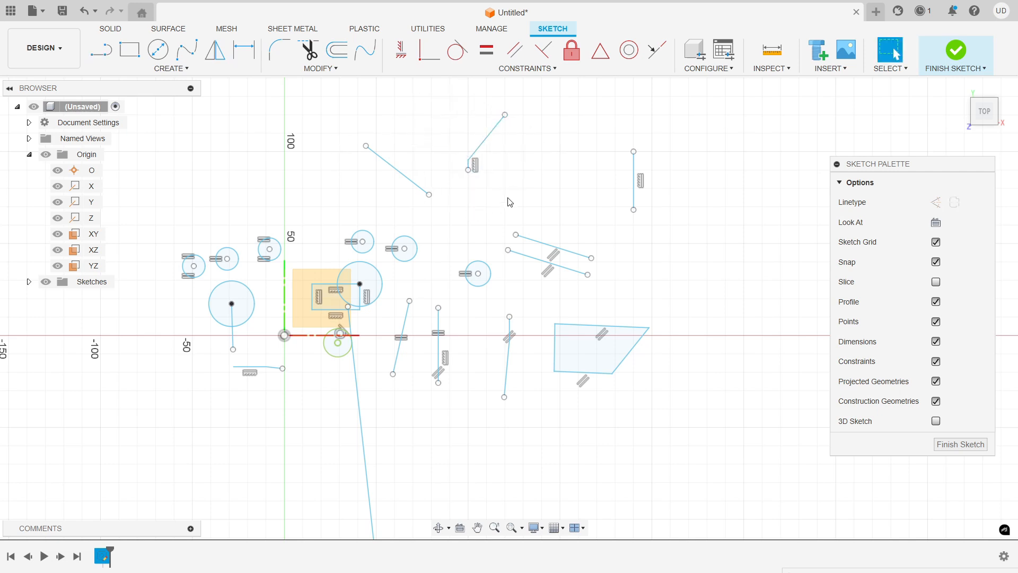
click(428, 139)
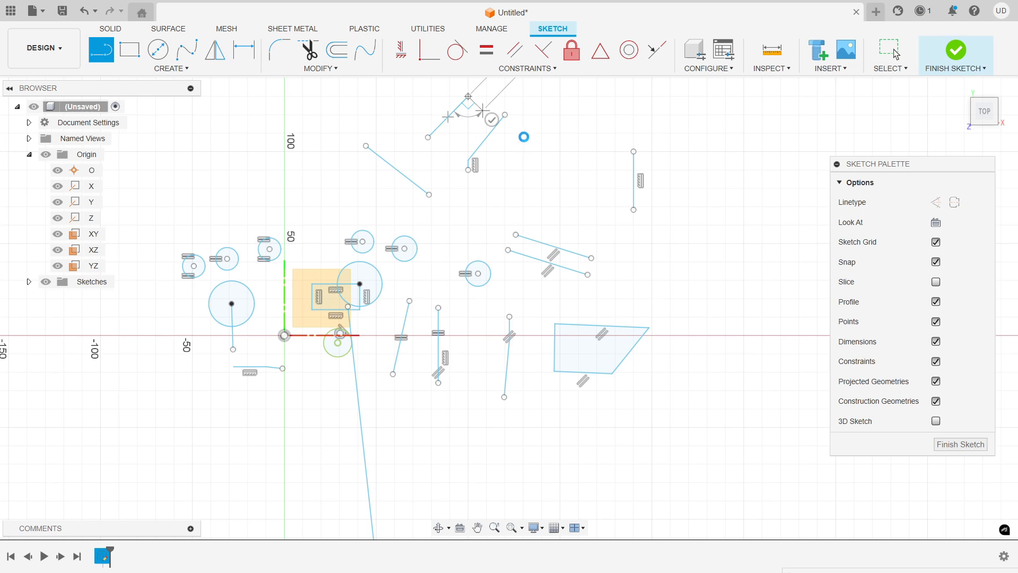
- Apply a Perpendicular constraint between the downward-sloping line and the upper rising line next to it
click(543, 50)
click(424, 186)
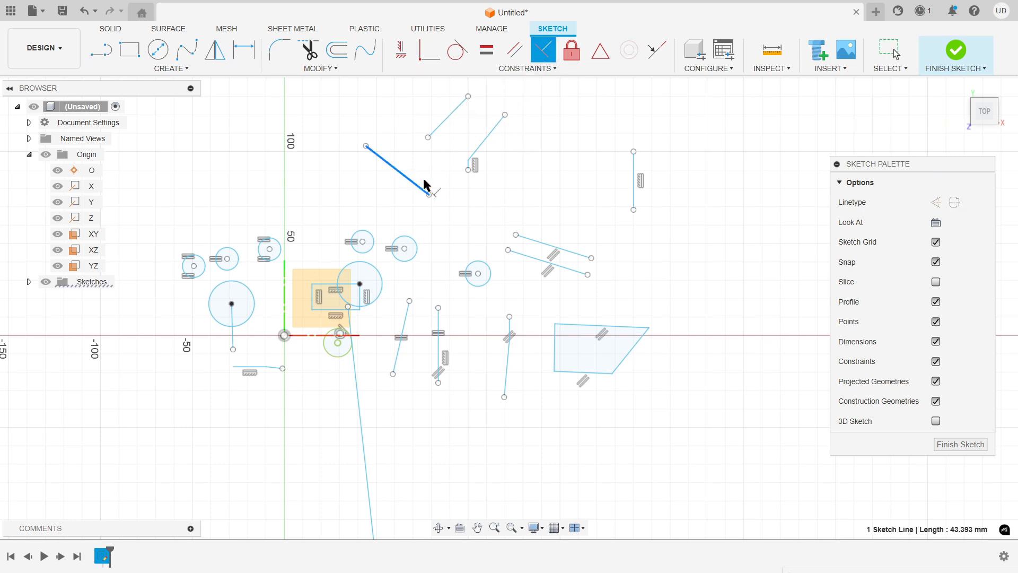
click(451, 115)
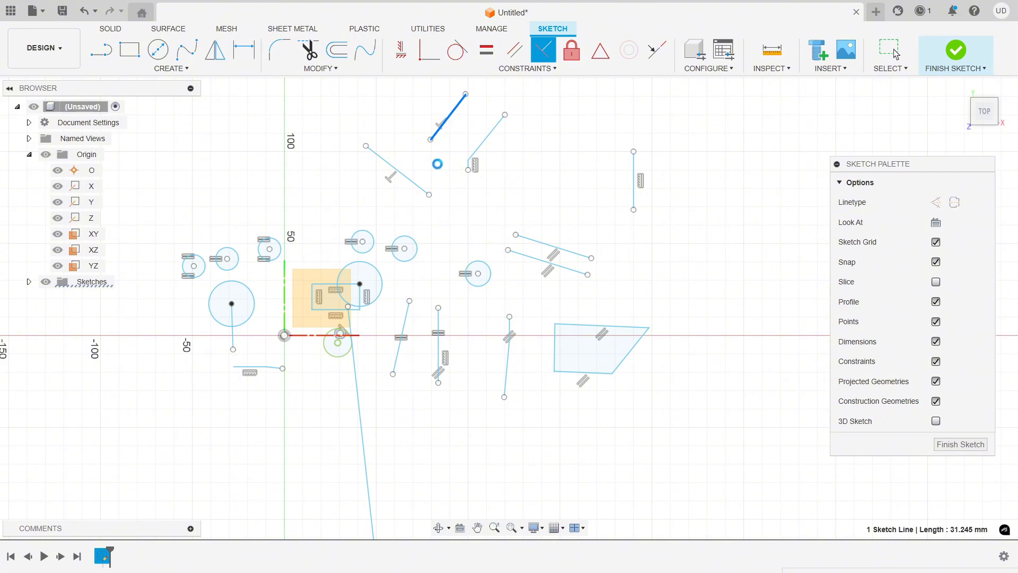
key(Escape)
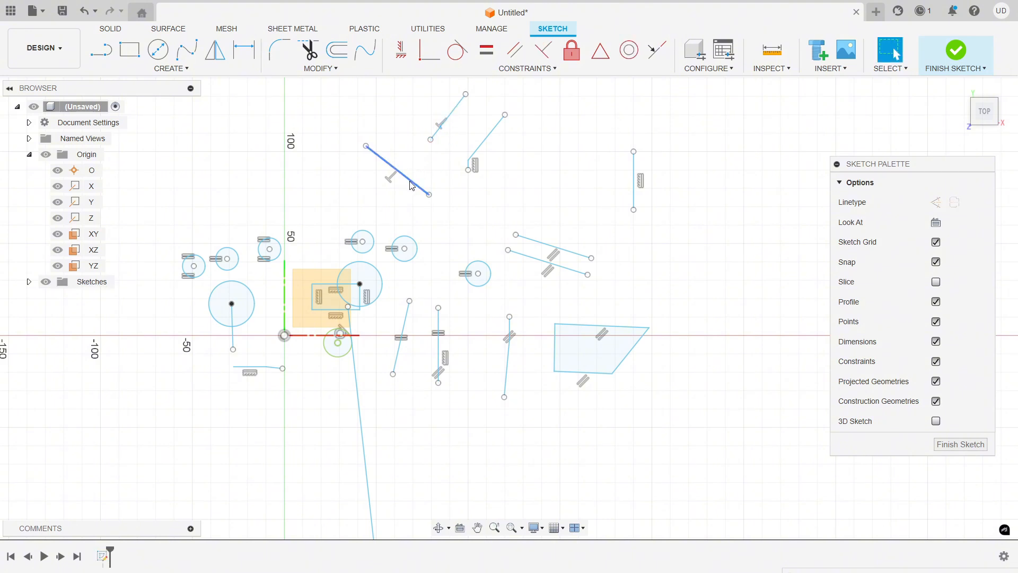
- Move the two perpendicular lines around separately, leaving the rising one below the downward-sloping one
drag(409, 181, 441, 154)
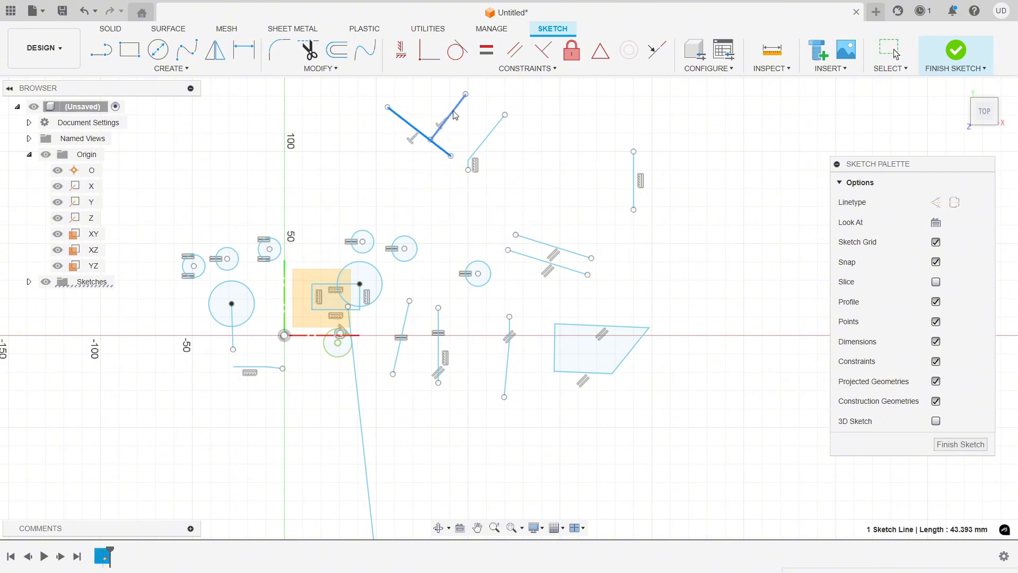
mouse_move(454, 115)
mouse_down()
mouse_move(443, 105)
mouse_move(418, 151)
mouse_move(413, 106)
mouse_up()
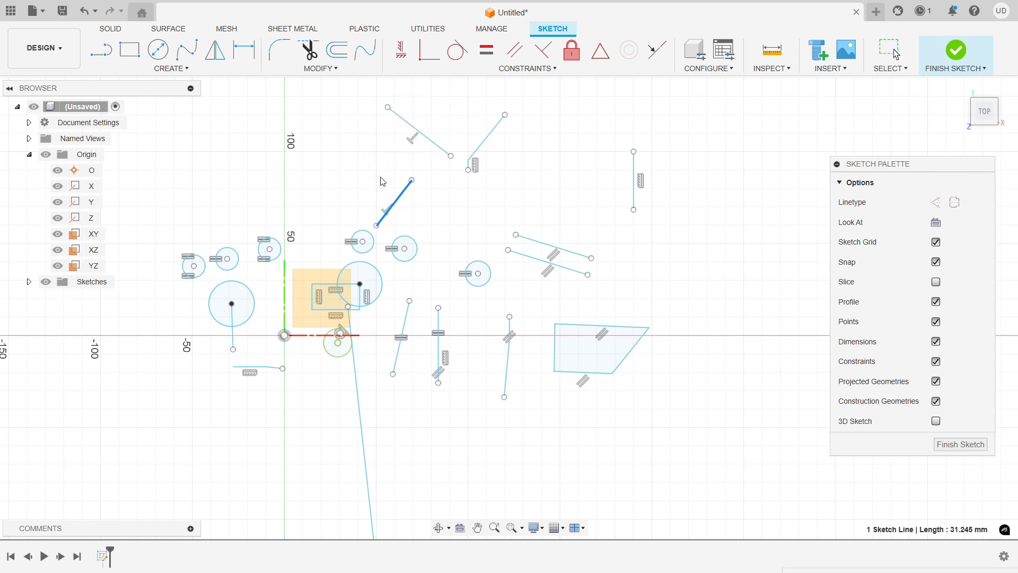
drag(383, 182, 397, 154)
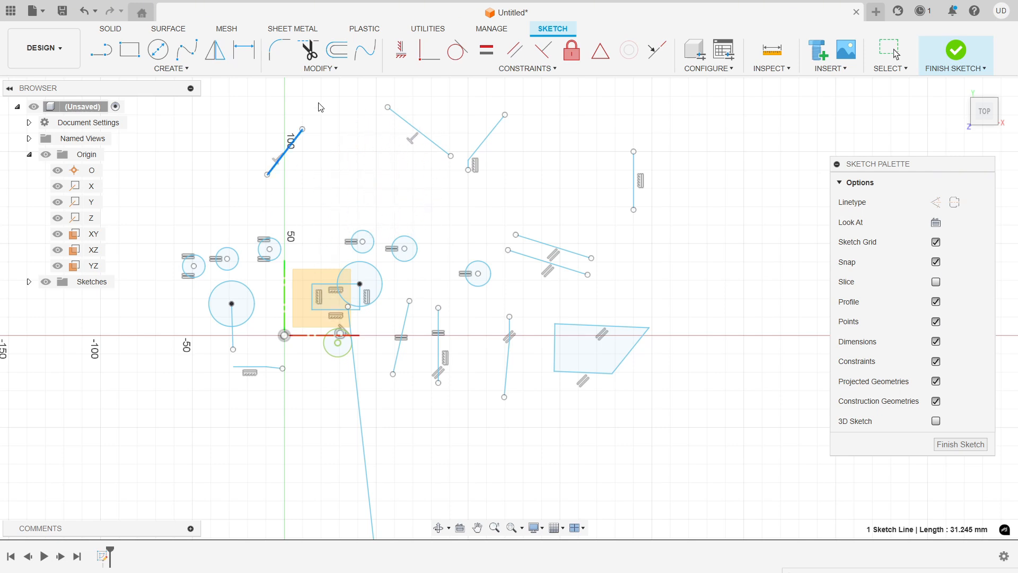
mouse_move(405, 206)
mouse_down()
mouse_move(403, 113)
mouse_move(383, 243)
mouse_move(374, 233)
mouse_up()
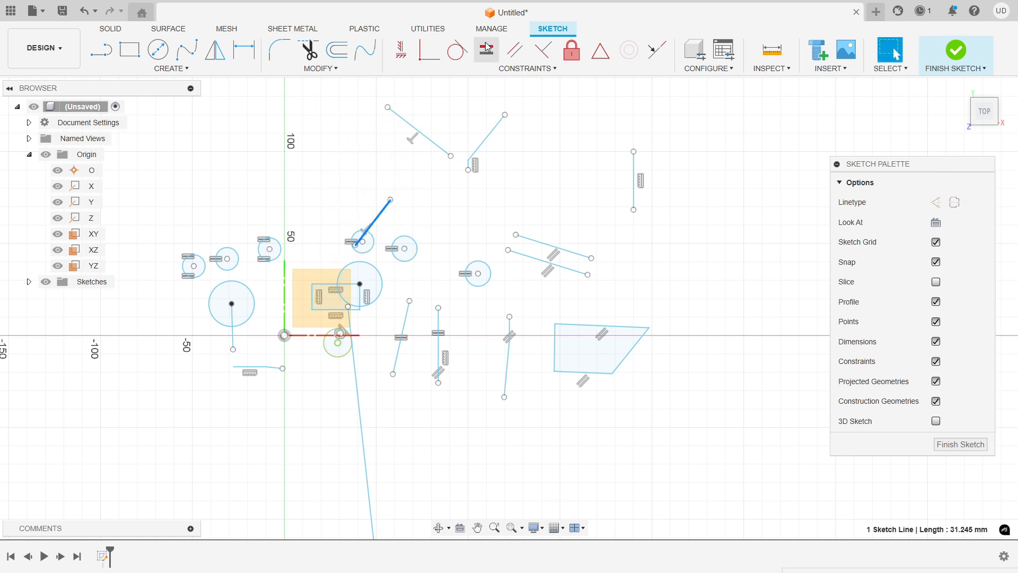
- Apply a Coincident constraint between the rising line's upper endpoint and the downward-sloping line perpendicular to it
click(429, 52)
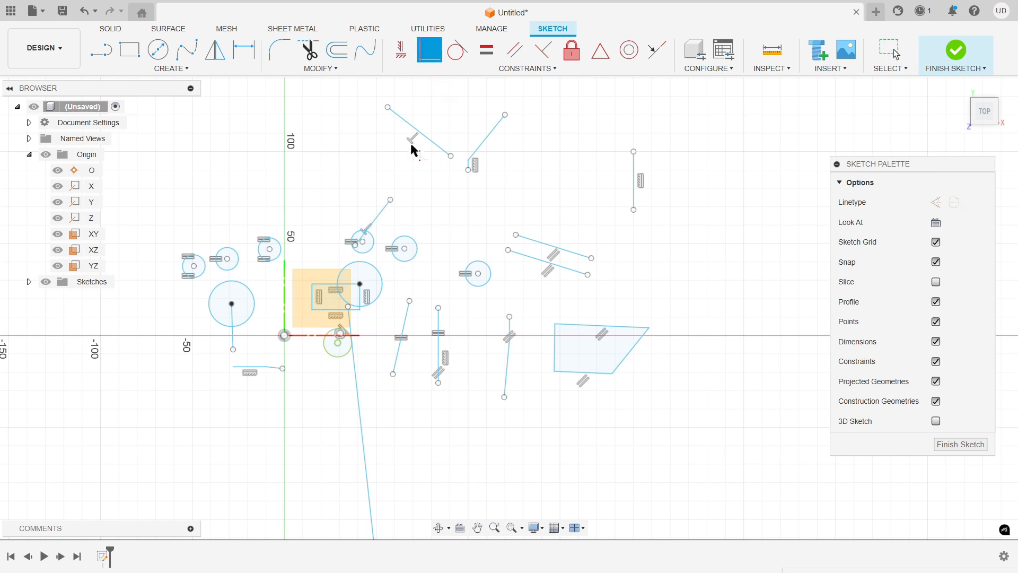
click(390, 200)
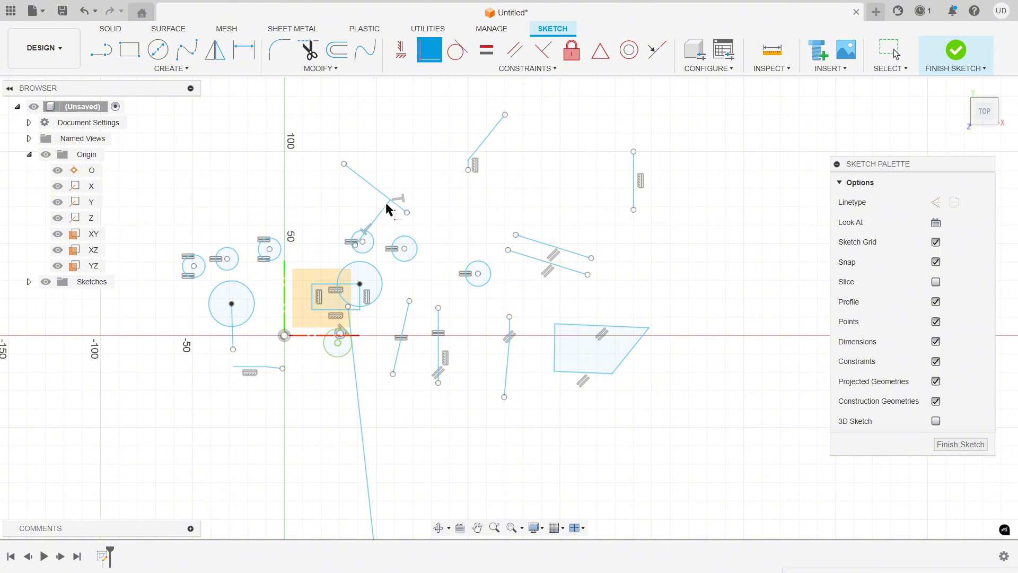
right_click(580, 86)
click(617, 110)
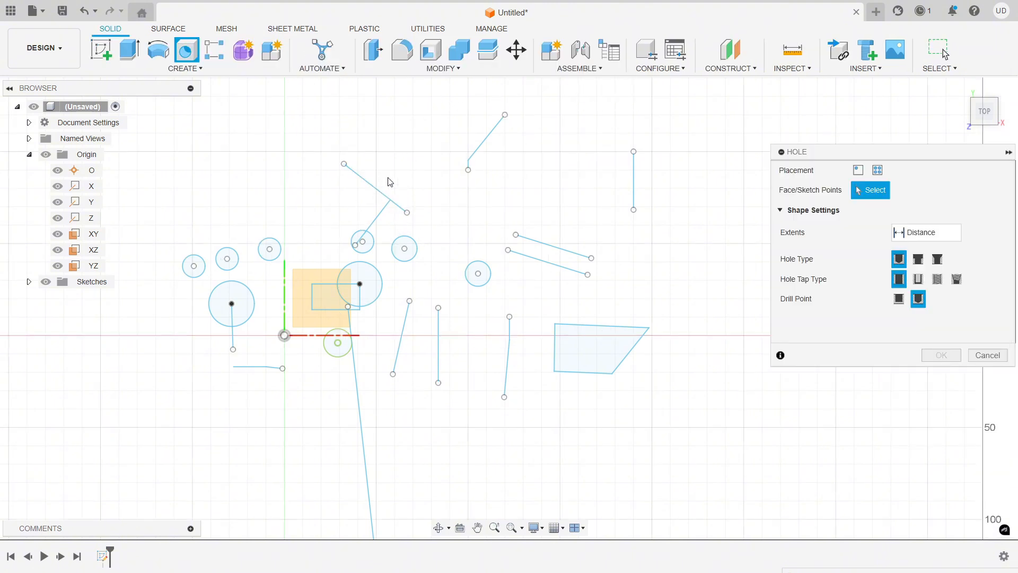
key(Escape)
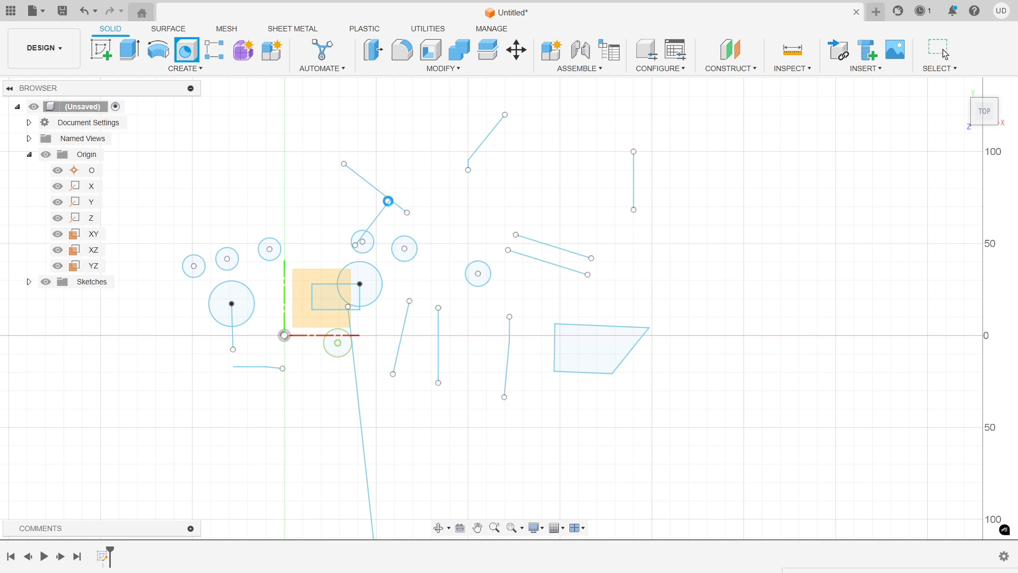
double_click(393, 203)
- Move the joined perpendicular lines upward and stretch the rising line to about 58 mm long
mouse_move(385, 195)
mouse_down()
mouse_move(390, 148)
mouse_move(409, 116)
mouse_up()
mouse_move(366, 224)
mouse_down()
mouse_move(371, 178)
mouse_move(418, 106)
mouse_move(424, 159)
mouse_move(395, 123)
mouse_move(438, 99)
mouse_move(415, 153)
mouse_move(427, 195)
mouse_move(416, 177)
mouse_move(449, 211)
mouse_move(465, 272)
mouse_move(463, 183)
mouse_move(433, 143)
mouse_move(390, 118)
mouse_up()
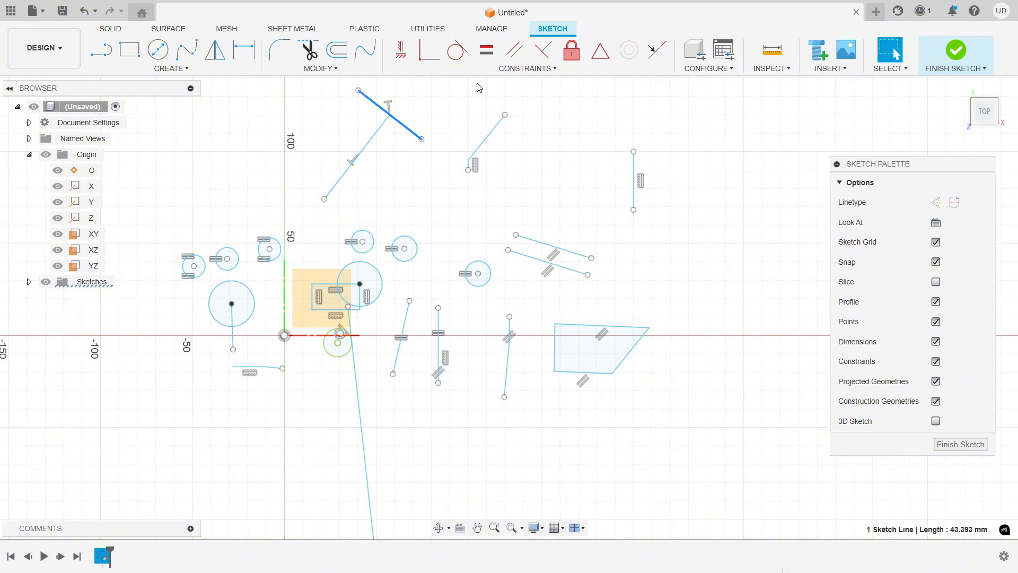
mouse_move(354, 160)
mouse_down()
mouse_move(363, 138)
mouse_move(374, 163)
mouse_move(431, 95)
mouse_up()
click(500, 69)
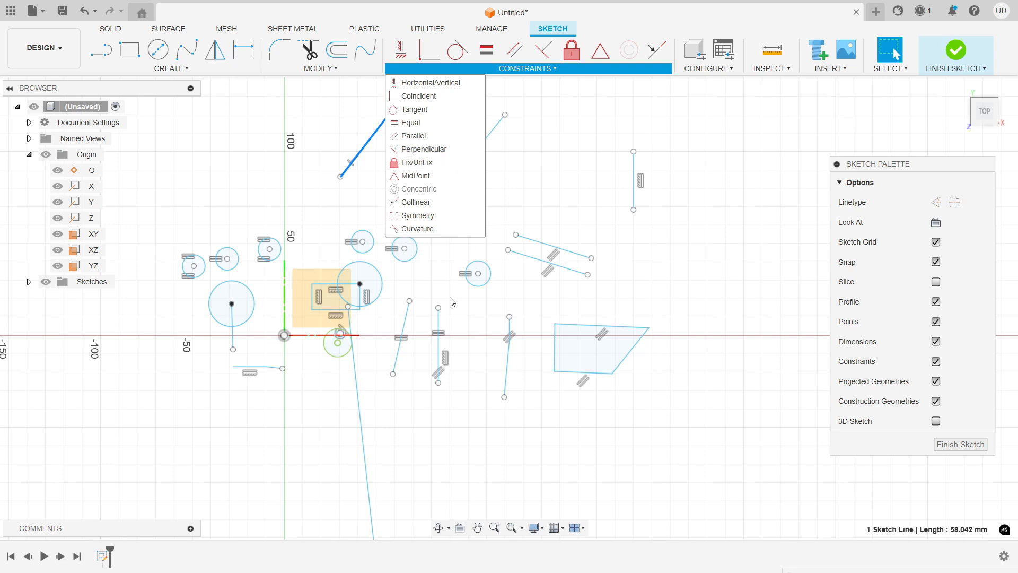
scroll(439, 297, down, 3)
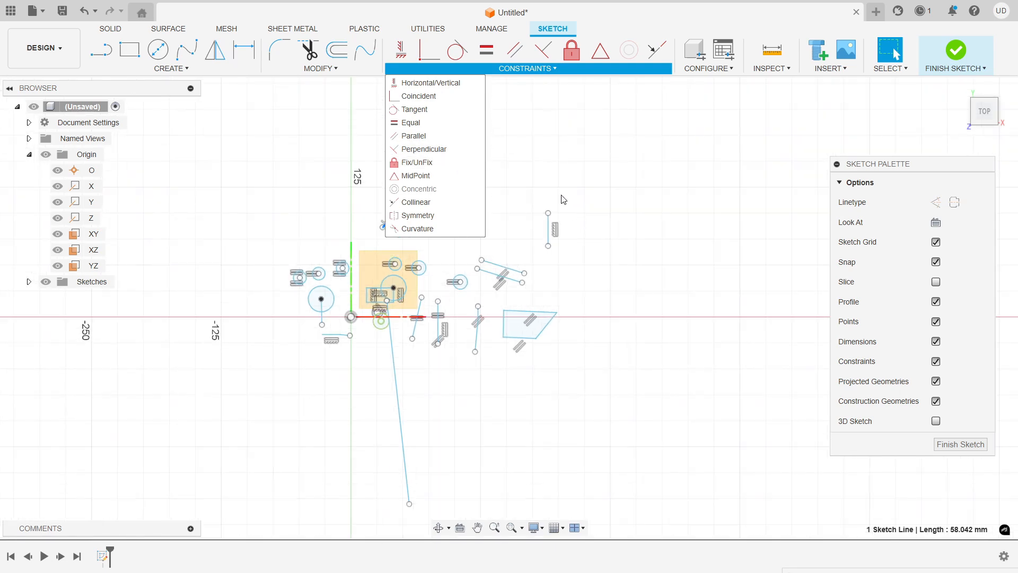
scroll(562, 201, up, 2)
click(680, 179)
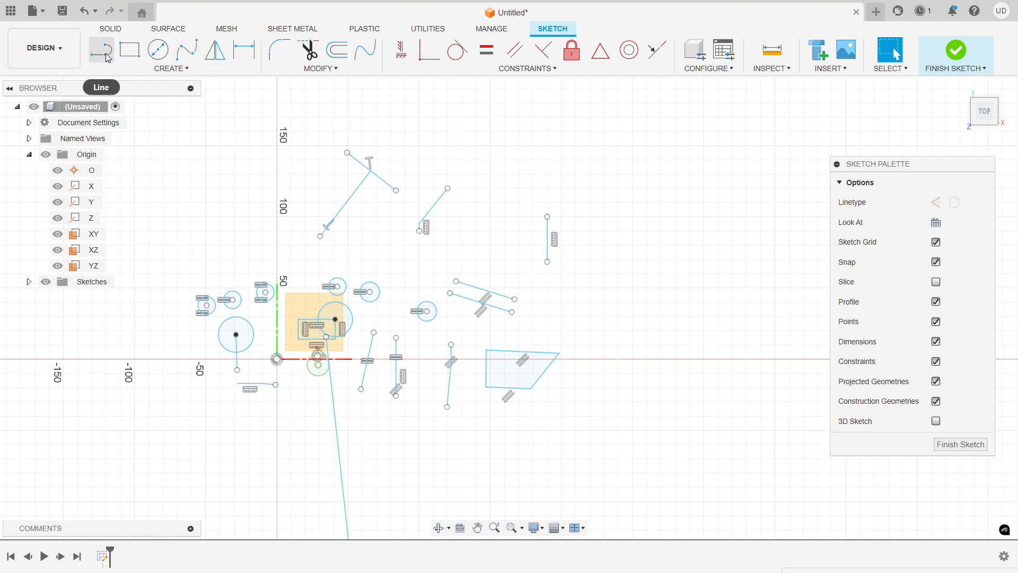
- Draw two unconnected lines above the lone vertical line, one rising steeply to the right and one sloping gently down to the right
key(l)
click(595, 131)
click(547, 188)
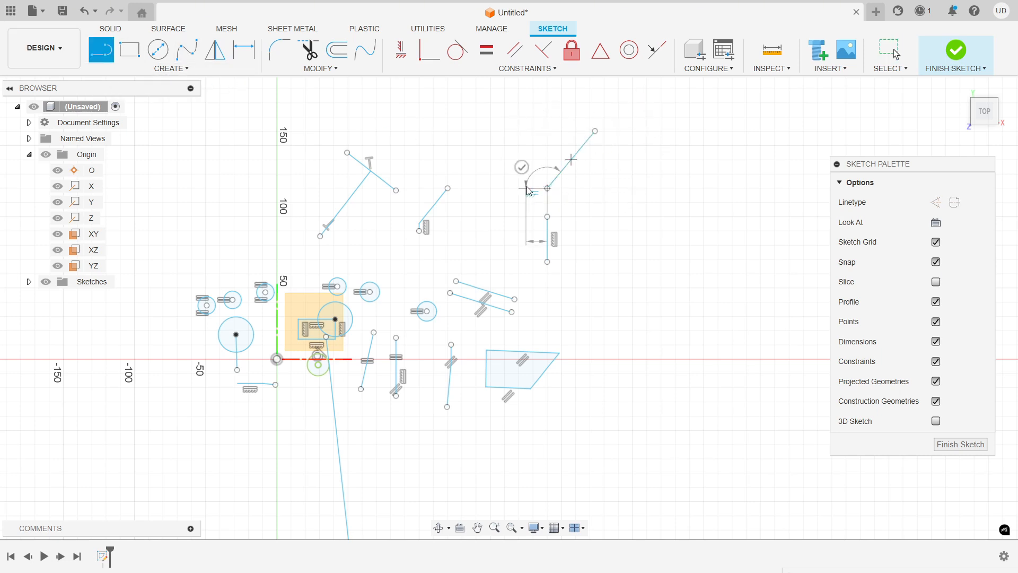
key(Escape)
click(111, 62)
click(600, 194)
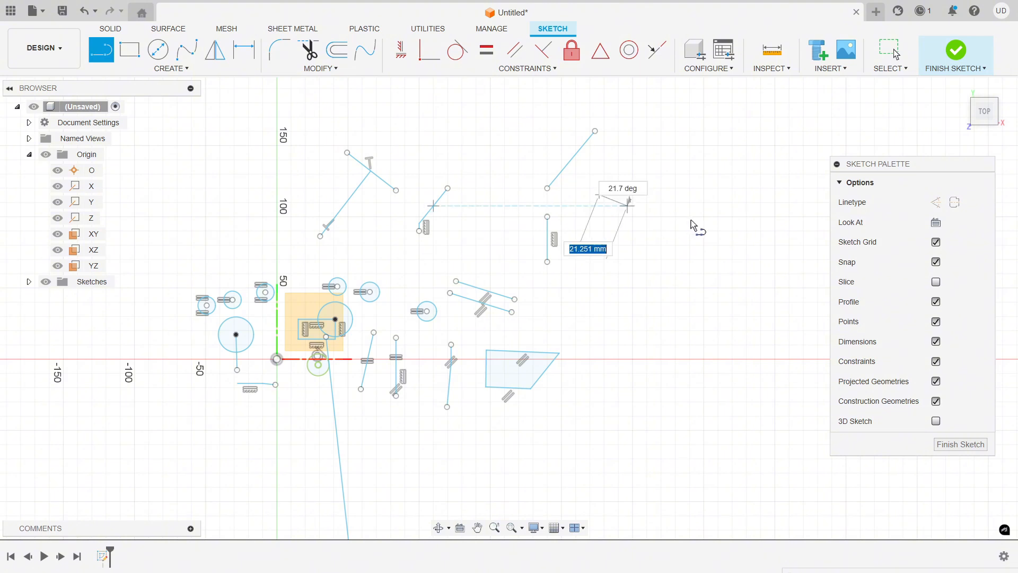
click(726, 215)
key(Escape)
- Apply a Coincident constraint between the steep line's lower endpoint and the gently sloping line's left endpoint
click(499, 67)
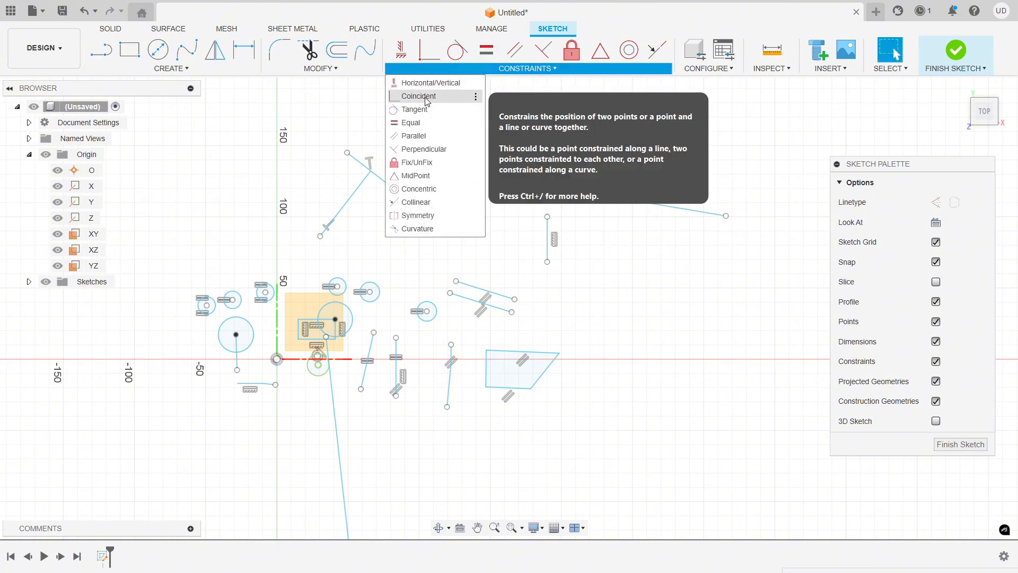
click(599, 195)
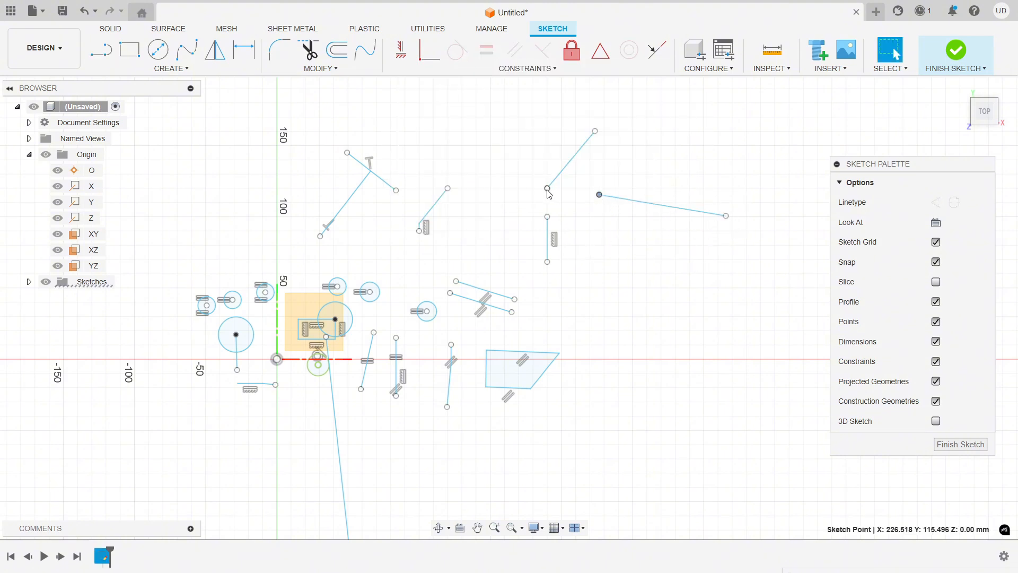
click(548, 190)
click(422, 51)
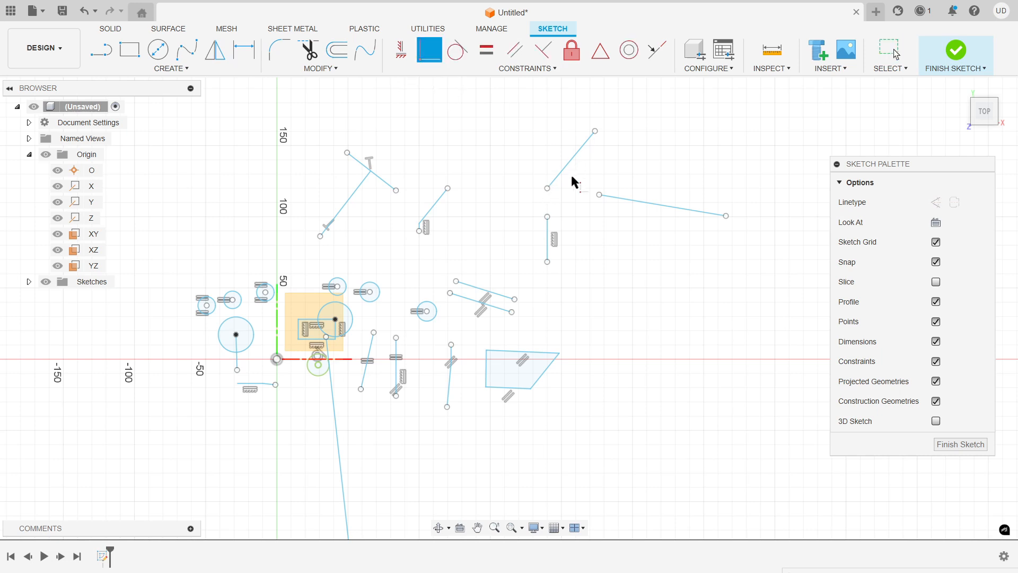
click(548, 189)
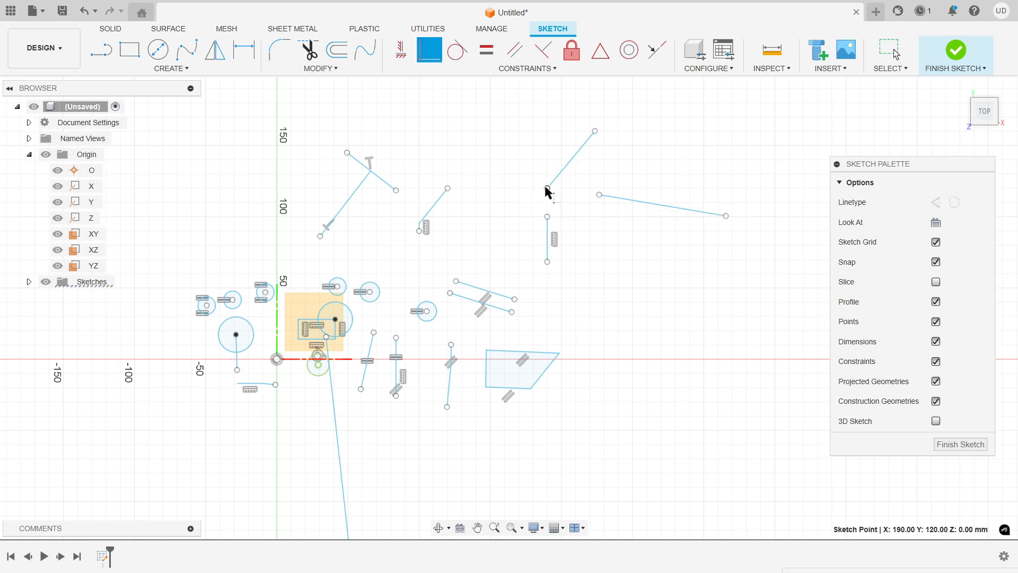
click(599, 195)
right_click(636, 137)
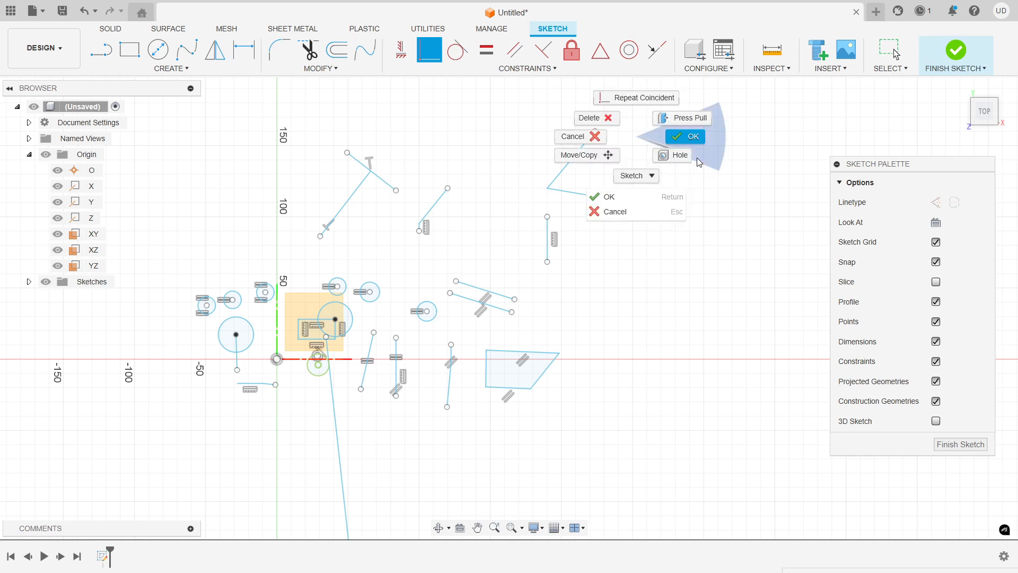
click(685, 136)
- Shift the shared corner of the two newly joined lines, and slide the 58 mm line's joined end to its perpendicular partner's lower-right end
mouse_move(567, 196)
mouse_down()
mouse_move(583, 236)
mouse_move(679, 156)
mouse_move(569, 172)
mouse_move(716, 206)
mouse_move(580, 255)
mouse_move(605, 93)
mouse_move(612, 261)
mouse_move(537, 183)
mouse_move(631, 173)
mouse_move(643, 227)
mouse_move(577, 200)
mouse_up()
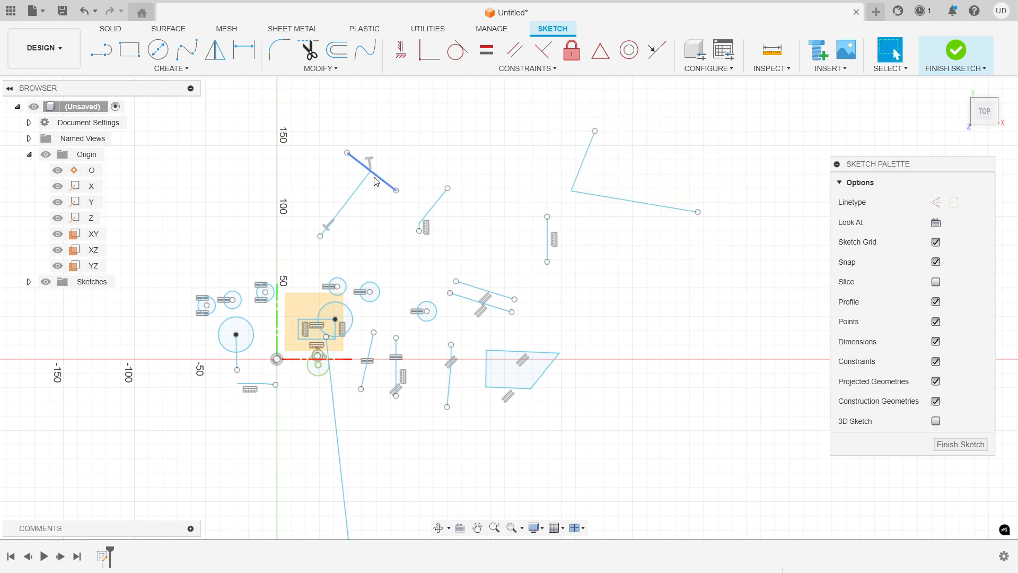
mouse_move(372, 177)
mouse_down()
mouse_move(396, 162)
mouse_move(369, 225)
mouse_move(406, 227)
mouse_move(383, 191)
mouse_move(439, 233)
mouse_move(429, 235)
mouse_move(397, 183)
mouse_move(443, 255)
mouse_move(355, 171)
mouse_move(468, 269)
mouse_move(376, 172)
mouse_move(388, 216)
mouse_move(399, 191)
mouse_up()
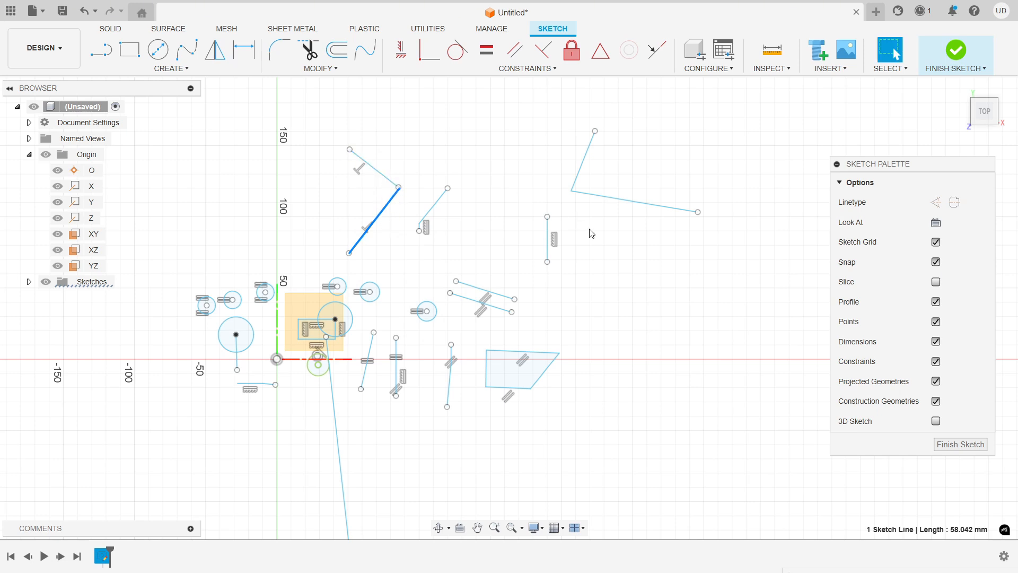
- Move the joined lines' shared corner down to the right, leaving the gently sloping line about 26 mm long
mouse_move(571, 194)
mouse_down()
mouse_move(640, 237)
mouse_move(610, 210)
mouse_move(650, 259)
mouse_move(611, 199)
mouse_move(660, 274)
mouse_up()
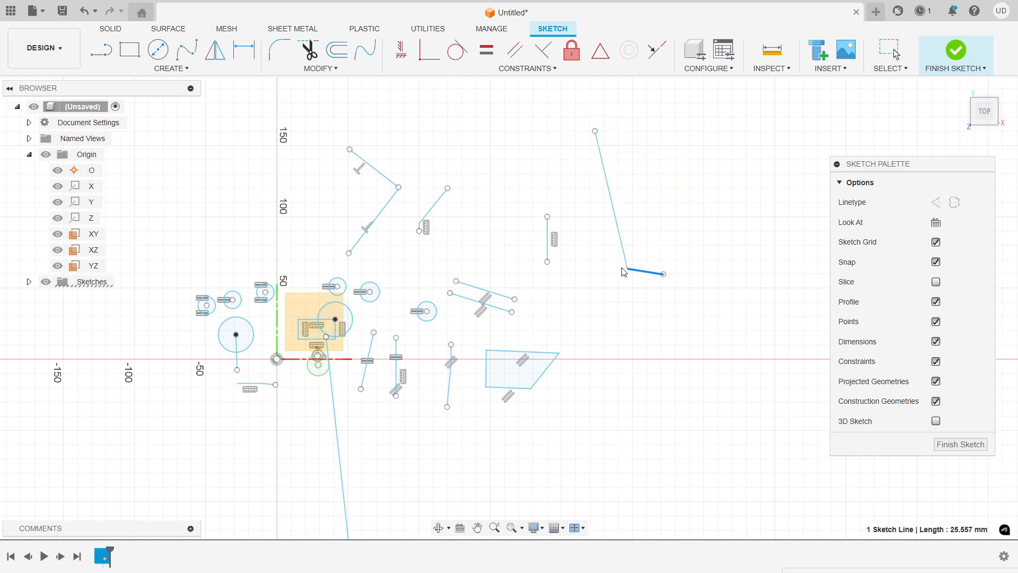
click(559, 72)
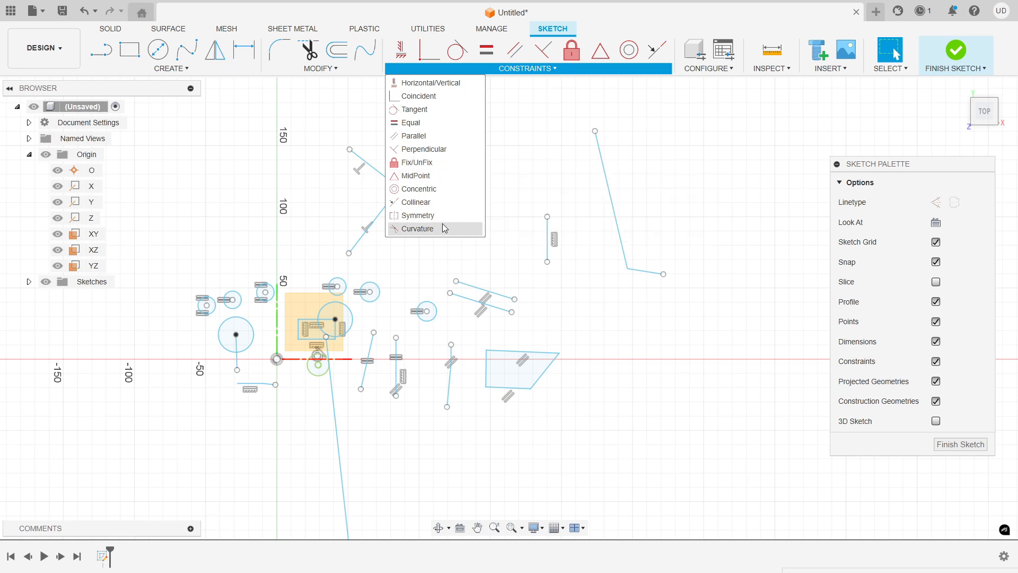
- Draw a large circle centred at about X 350, Y 188 mm, above and to the right of the existing geometry
scroll(330, 226, down, 3)
key(c)
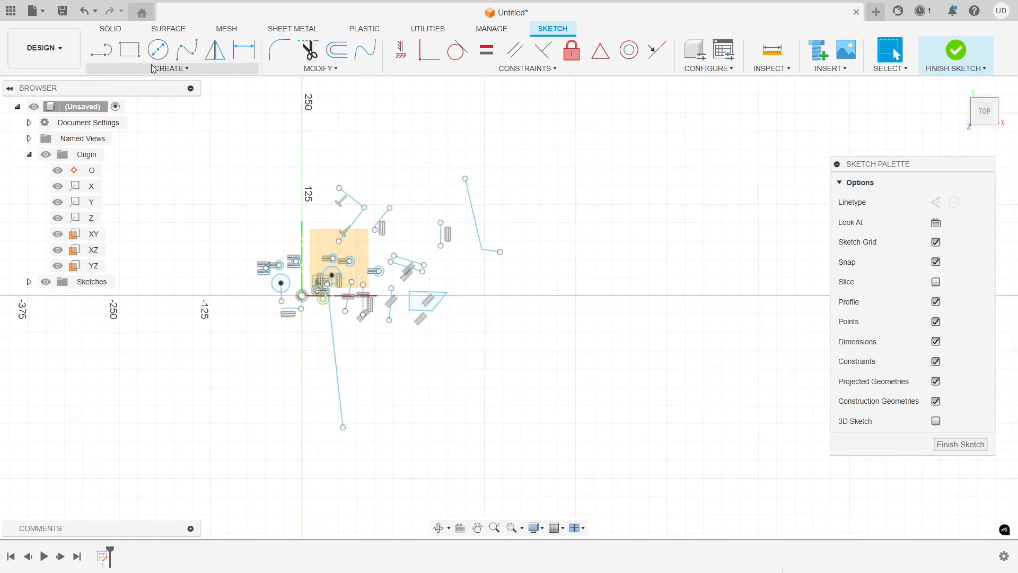
click(557, 158)
click(628, 212)
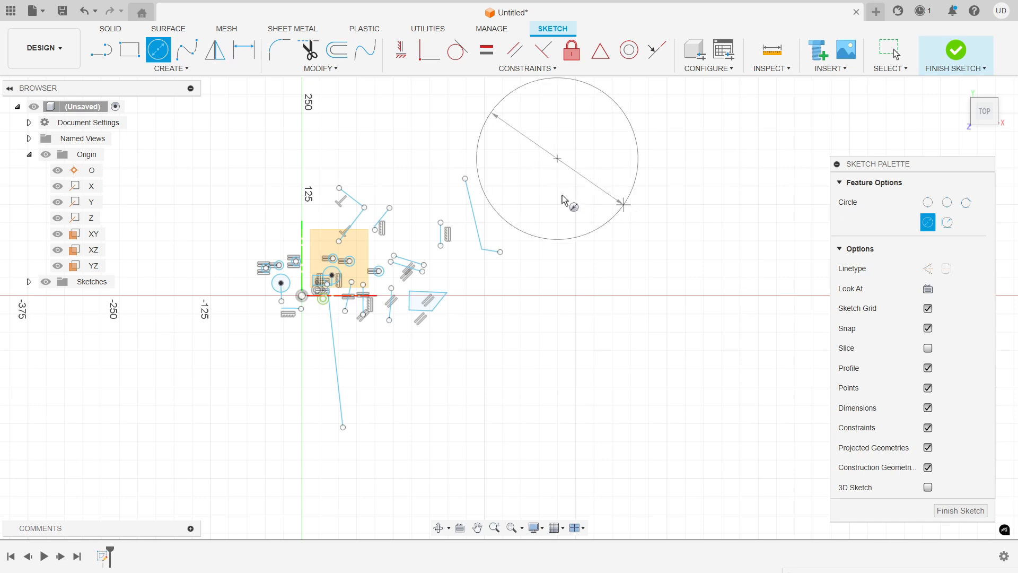
key(Escape)
- Draw a long diagonal line rising to the right in the empty area below the large circle
click(96, 48)
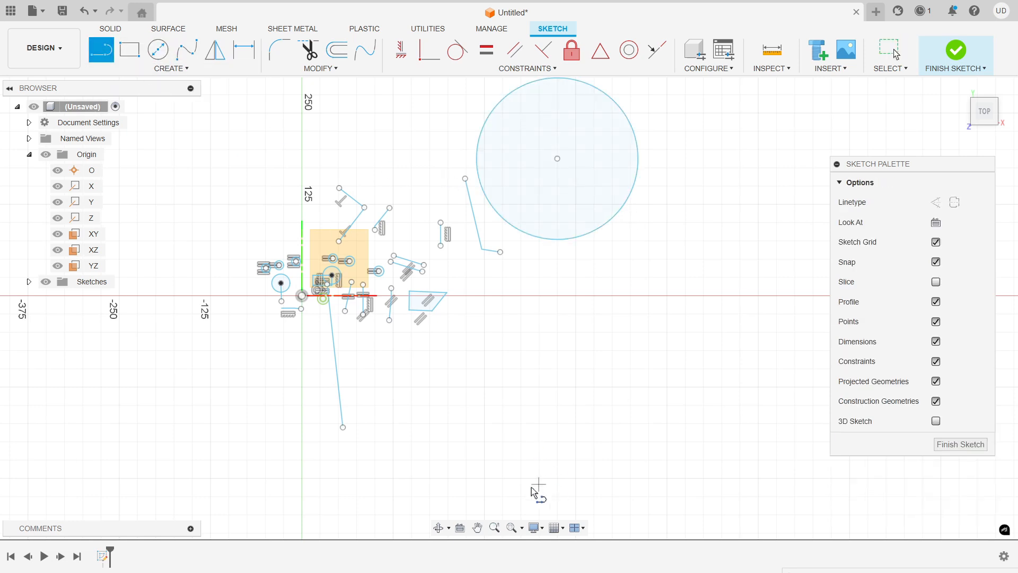
click(508, 479)
click(653, 360)
key(Escape)
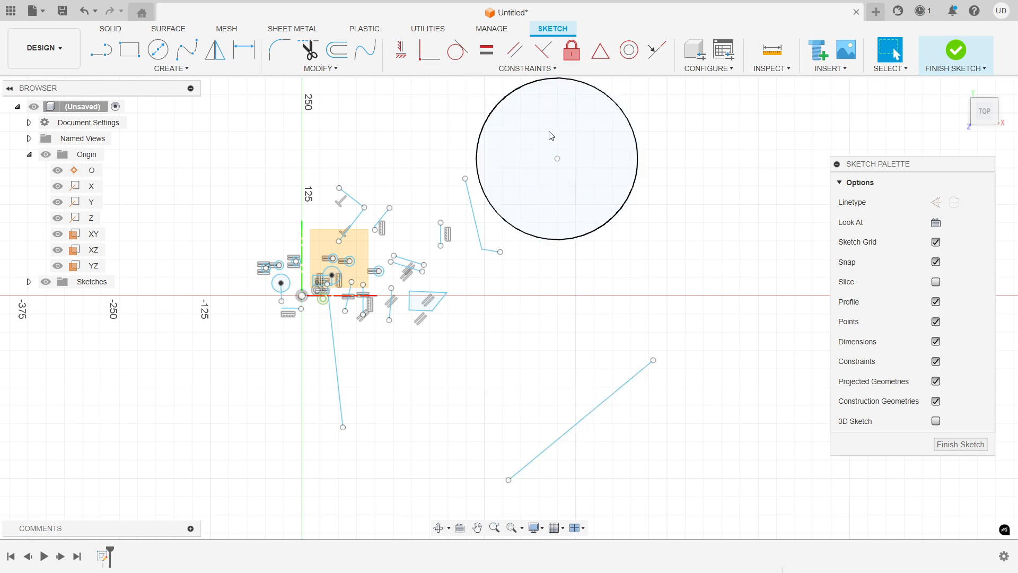
- Apply a MidPoint constraint between the large circle's centre point and the diagonal line
click(503, 68)
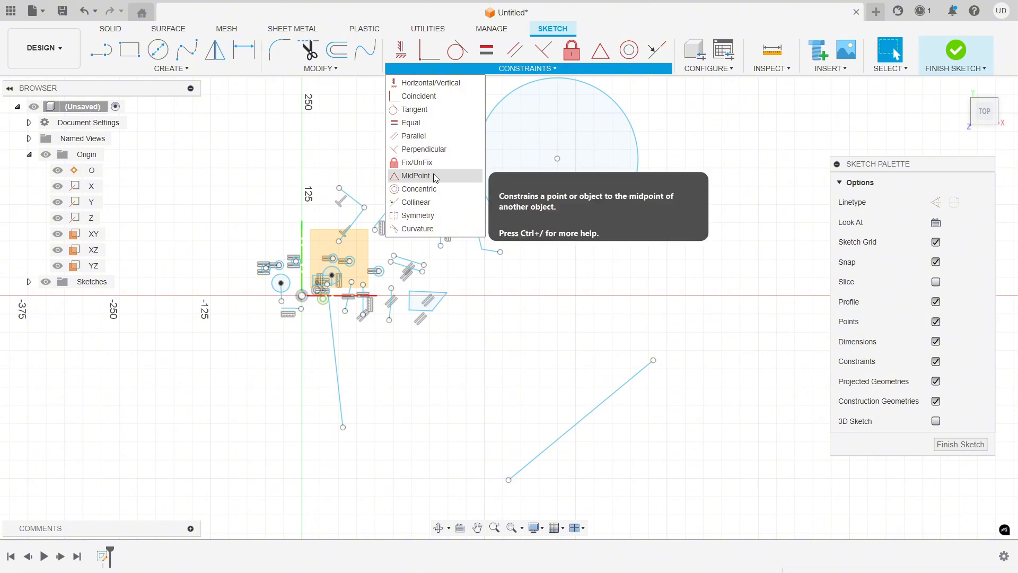
click(430, 175)
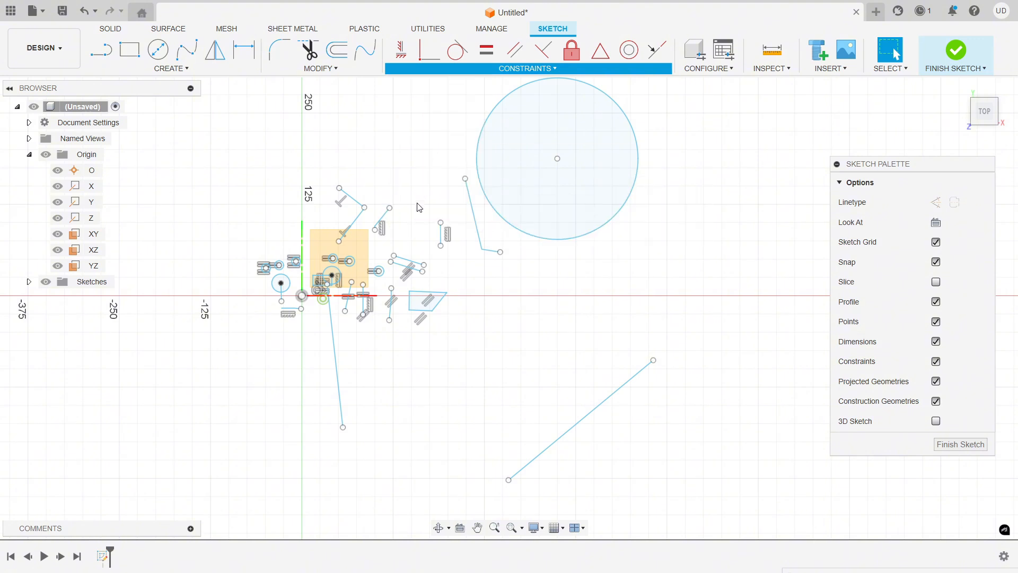
click(557, 159)
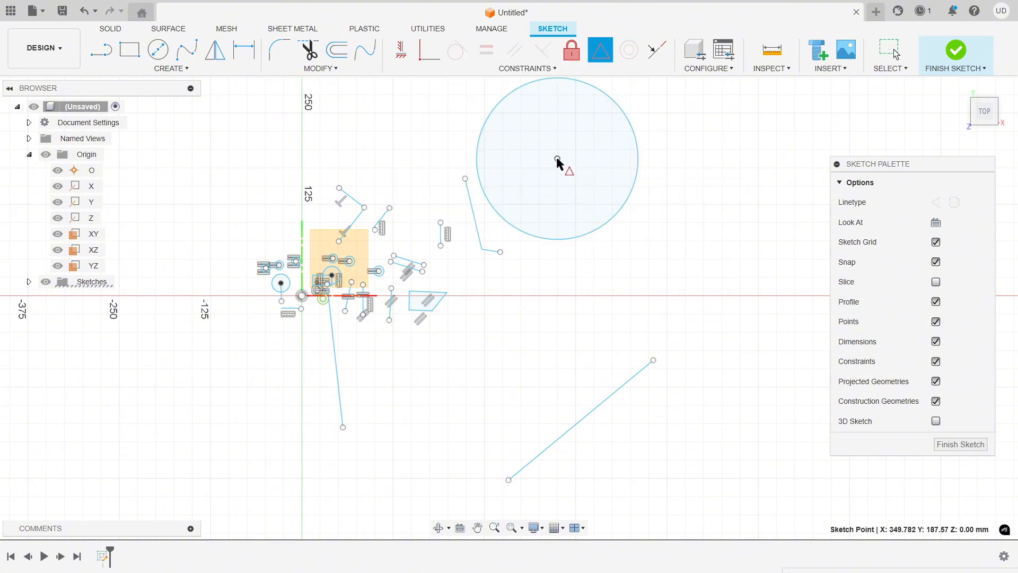
click(597, 408)
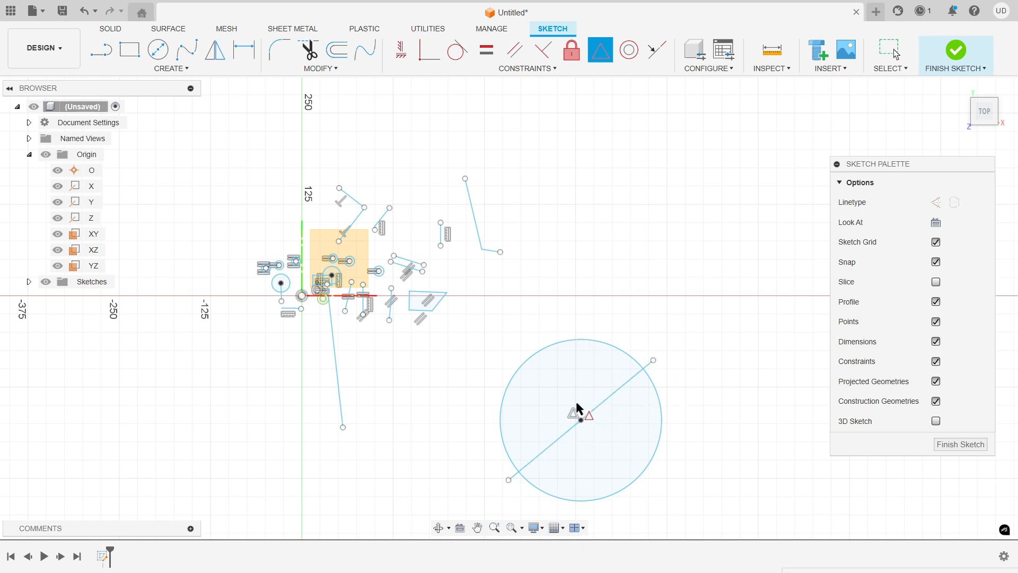
scroll(579, 410, down, 2)
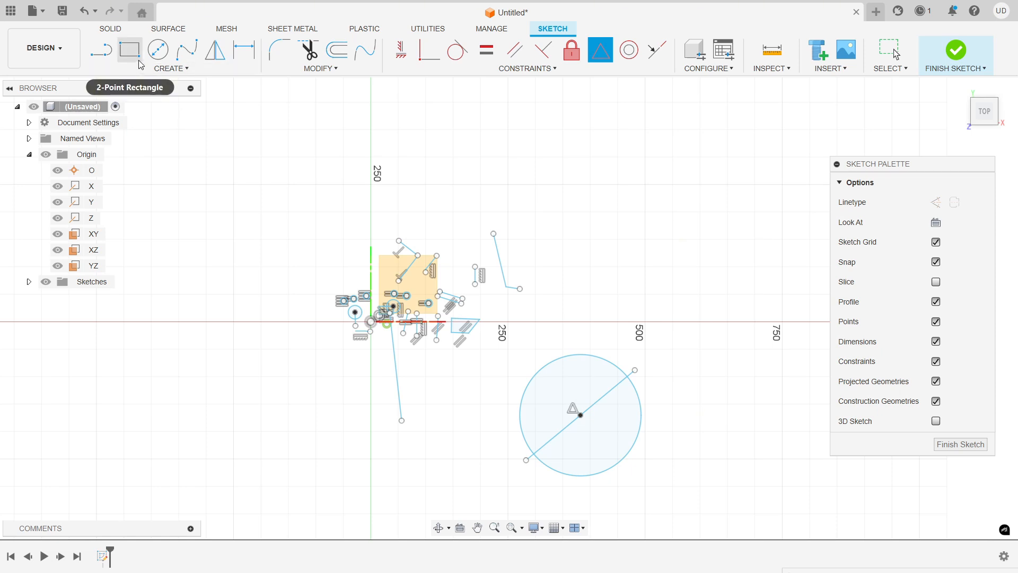
- Draw two unconnected lines above the existing sketch: a long, nearly horizontal one and a steep one about 106 mm long beside it
key(l)
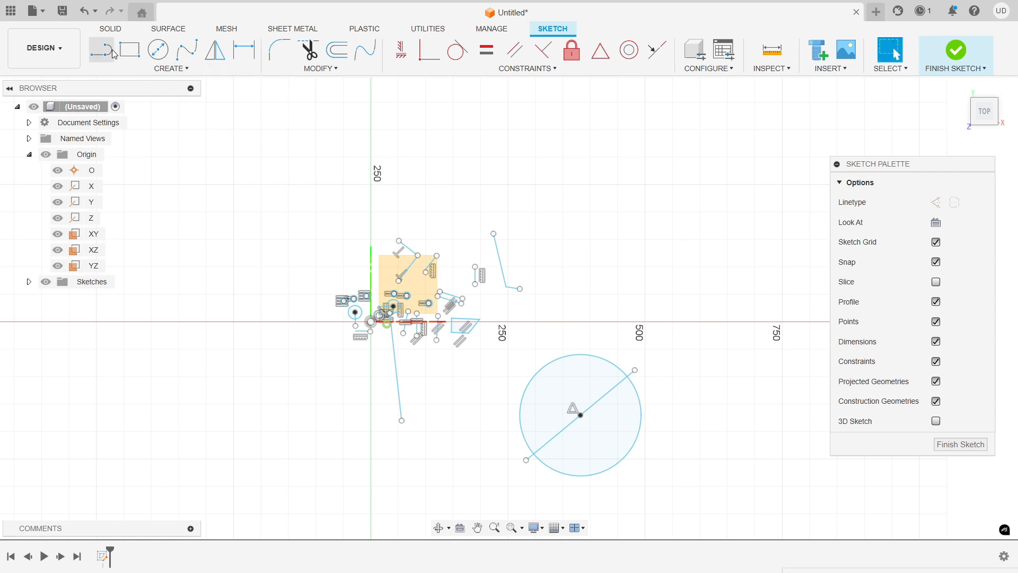
click(442, 147)
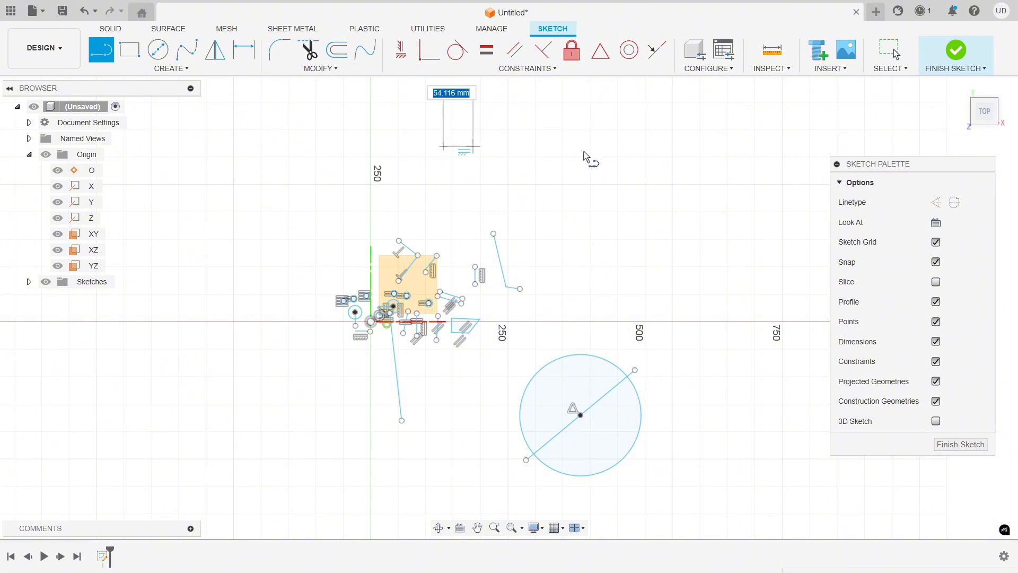
double_click(603, 132)
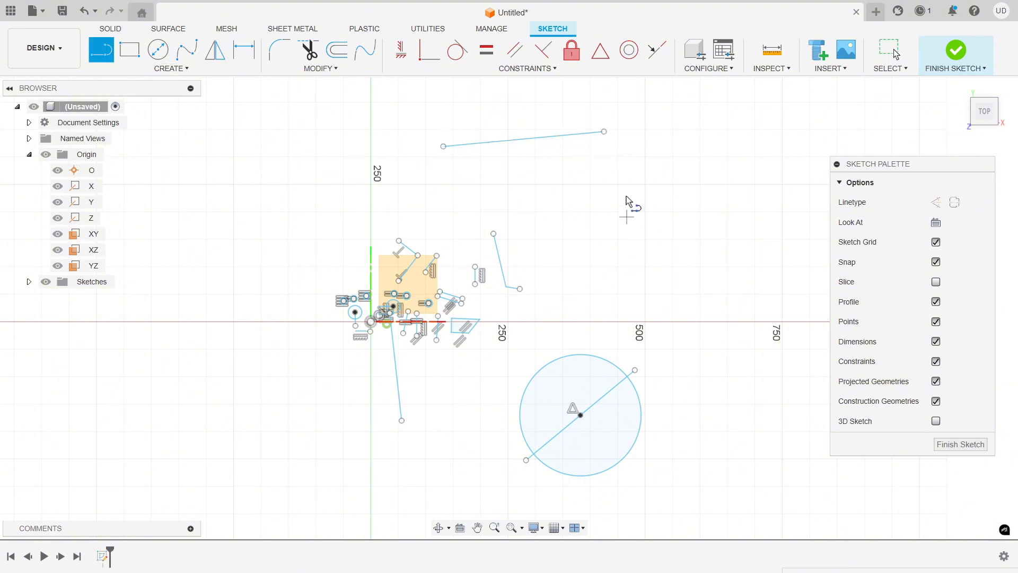
click(661, 111)
click(676, 166)
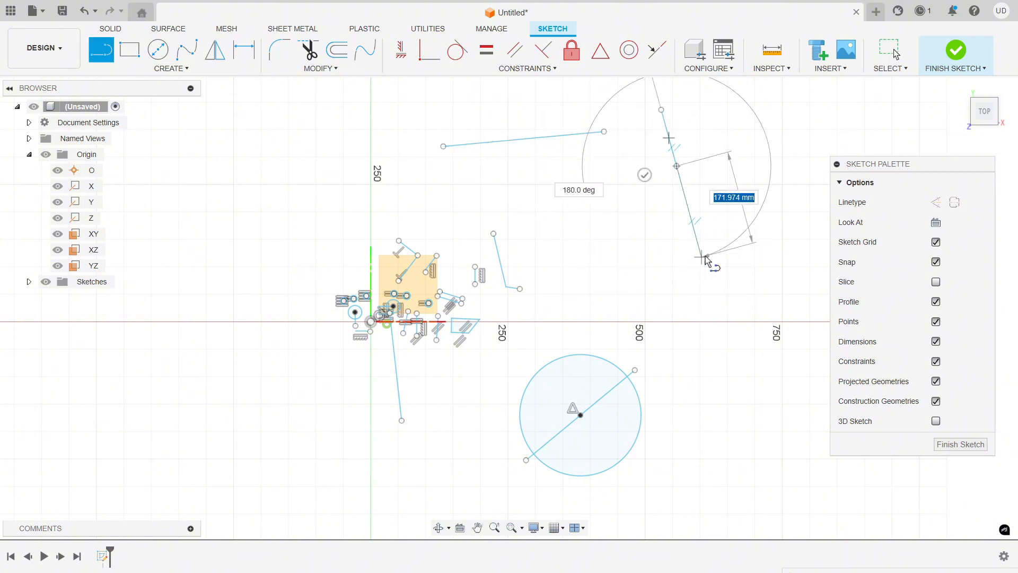
key(Escape)
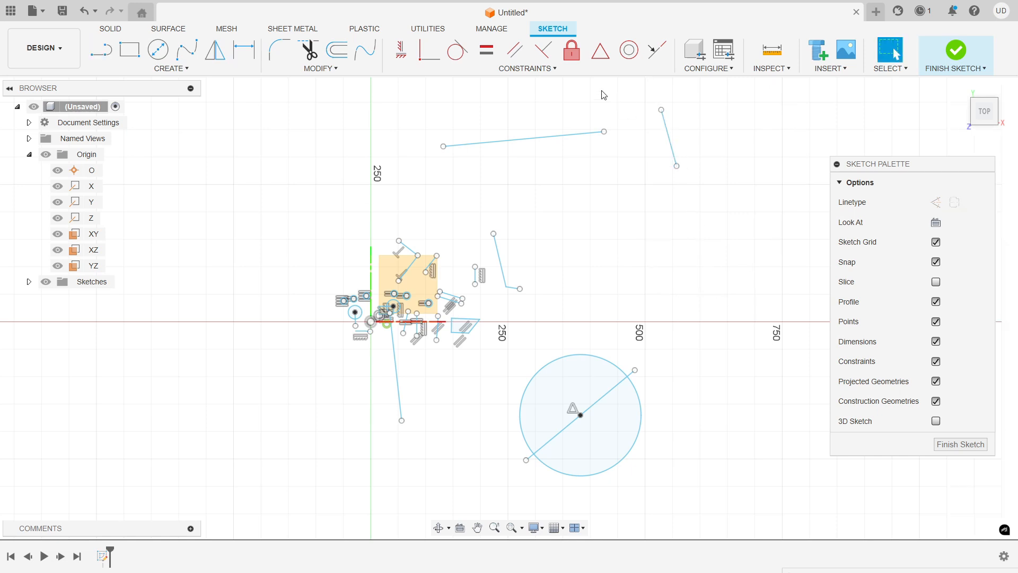
- Apply a MidPoint constraint between the steep 106 mm line and the long, nearly horizontal line
click(595, 57)
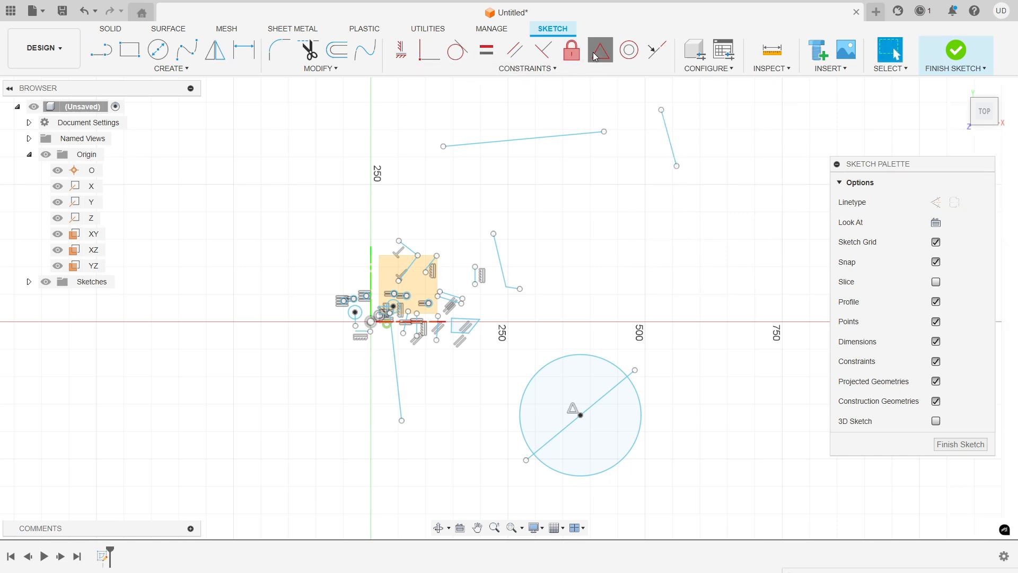
click(666, 130)
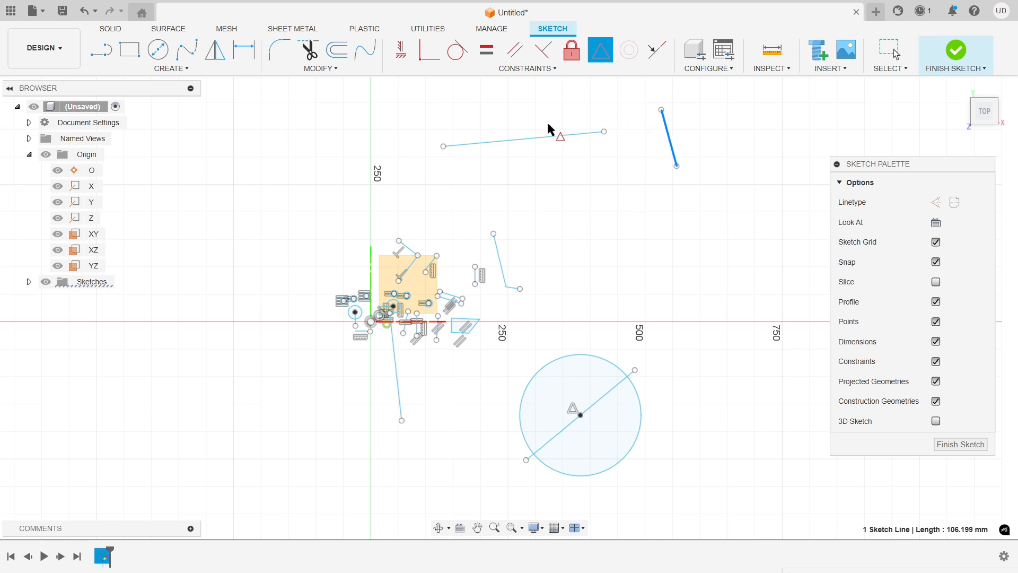
click(546, 142)
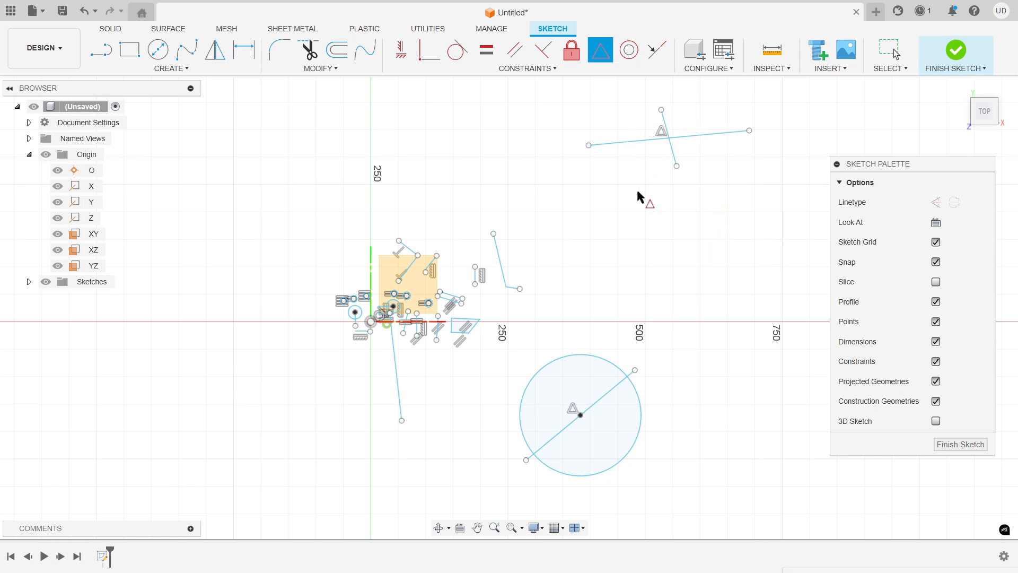
click(534, 69)
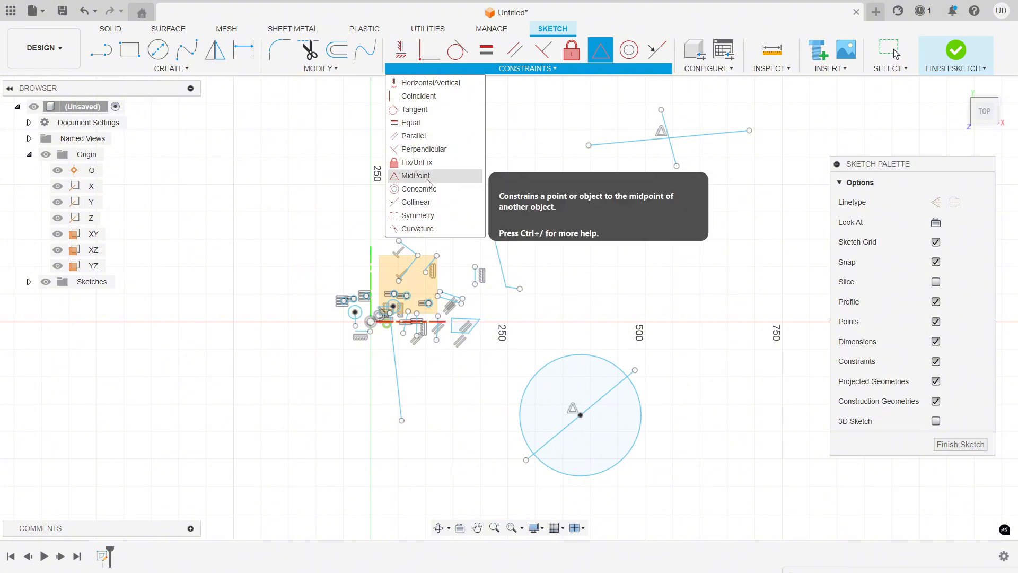
click(171, 68)
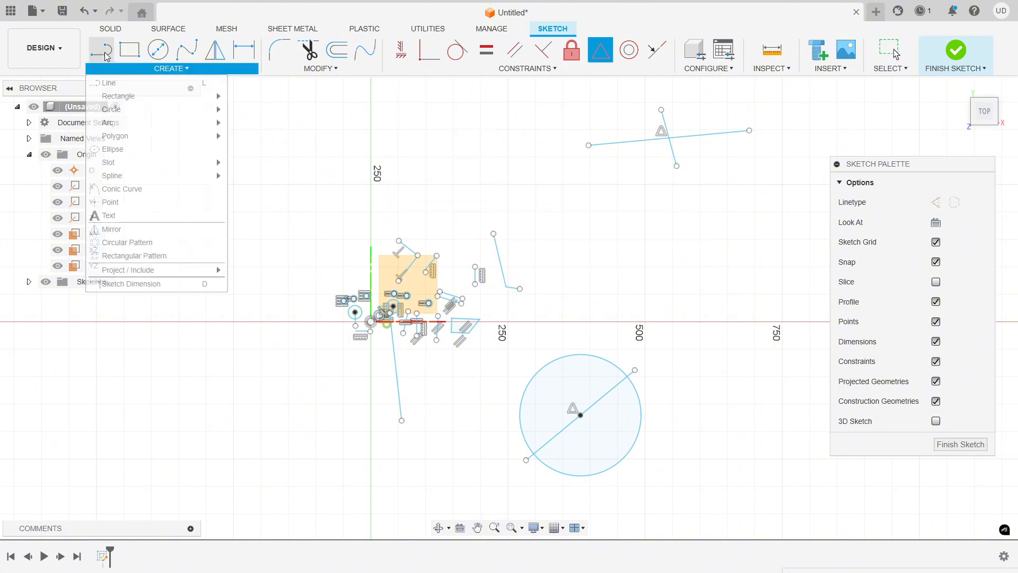
click(539, 69)
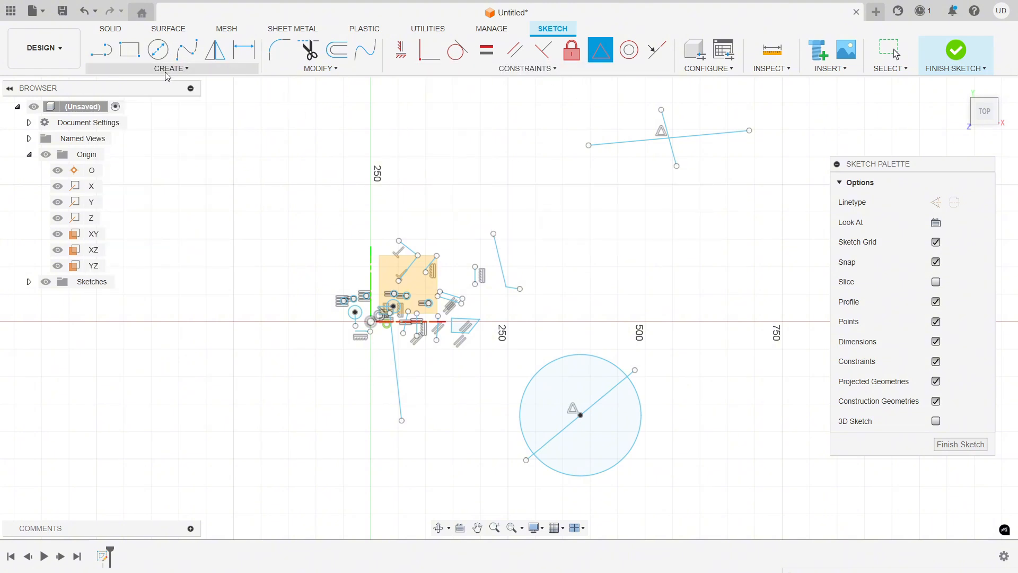
- Draw three separate circles up and to the left of the origin, about 131, 105 and 103 mm in diameter
click(161, 58)
click(218, 162)
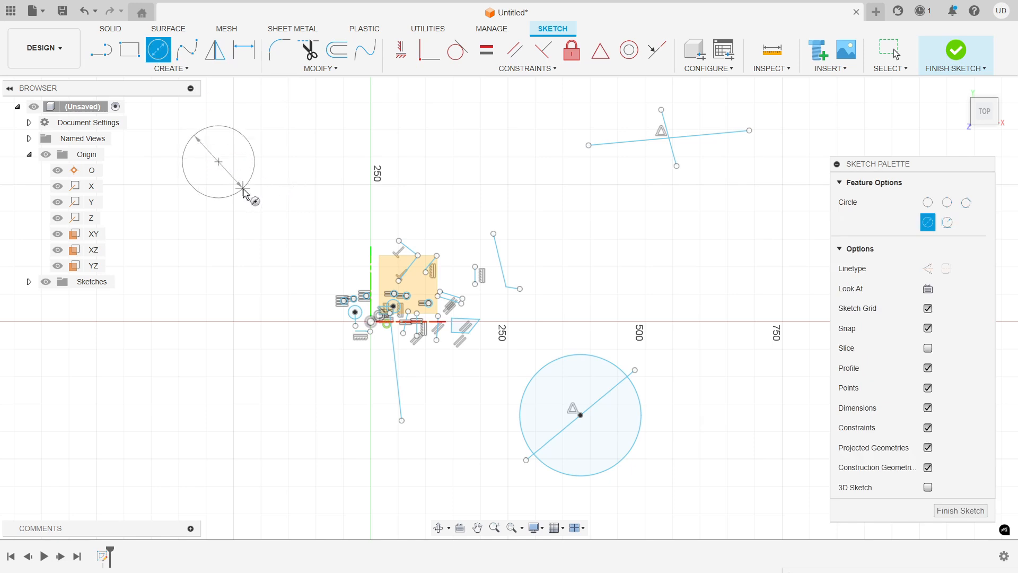
click(244, 189)
click(319, 142)
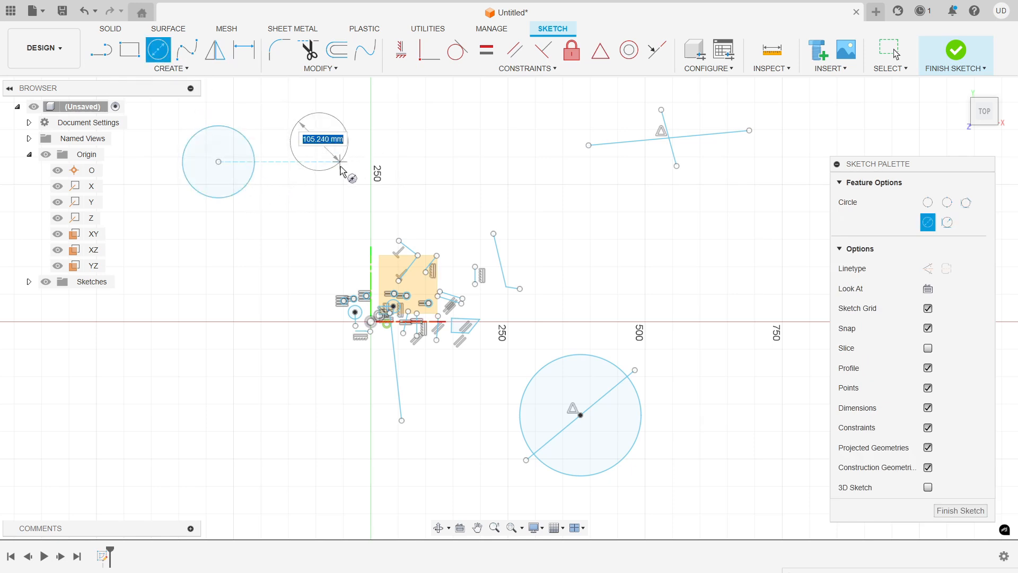
click(340, 163)
click(228, 261)
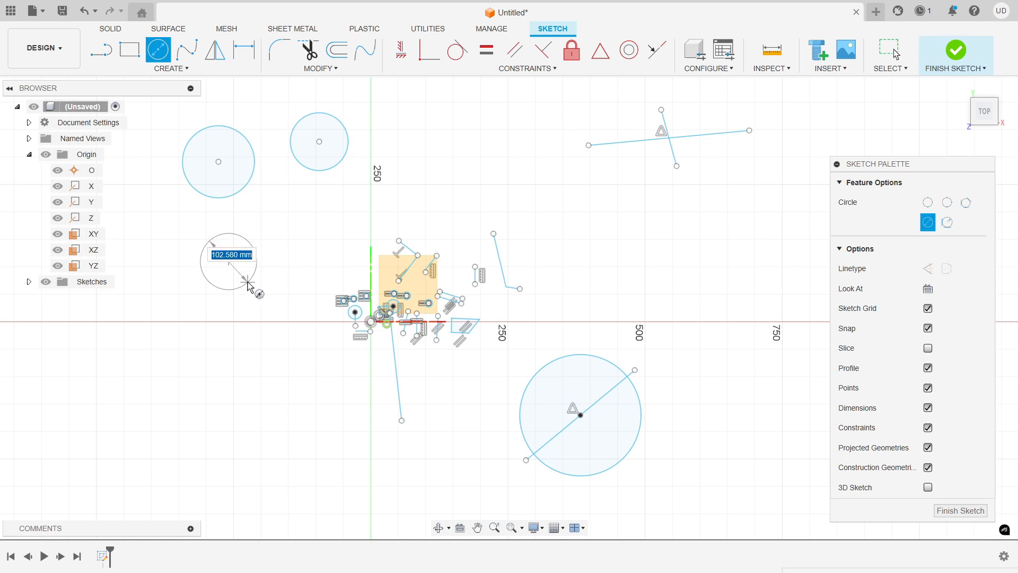
click(237, 290)
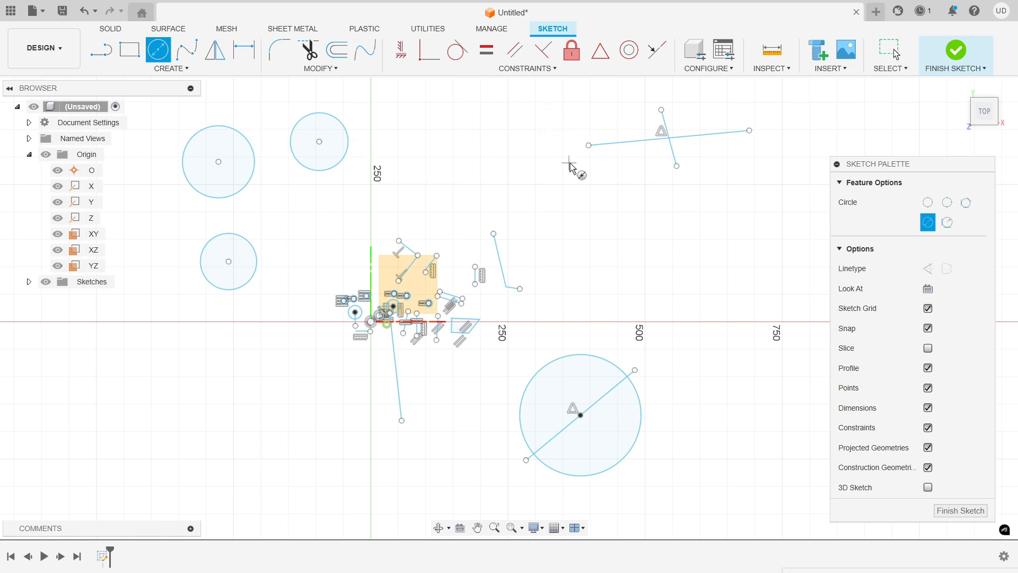
- Apply a Concentric constraint between the 131 mm circle and the smaller circle below it
click(629, 50)
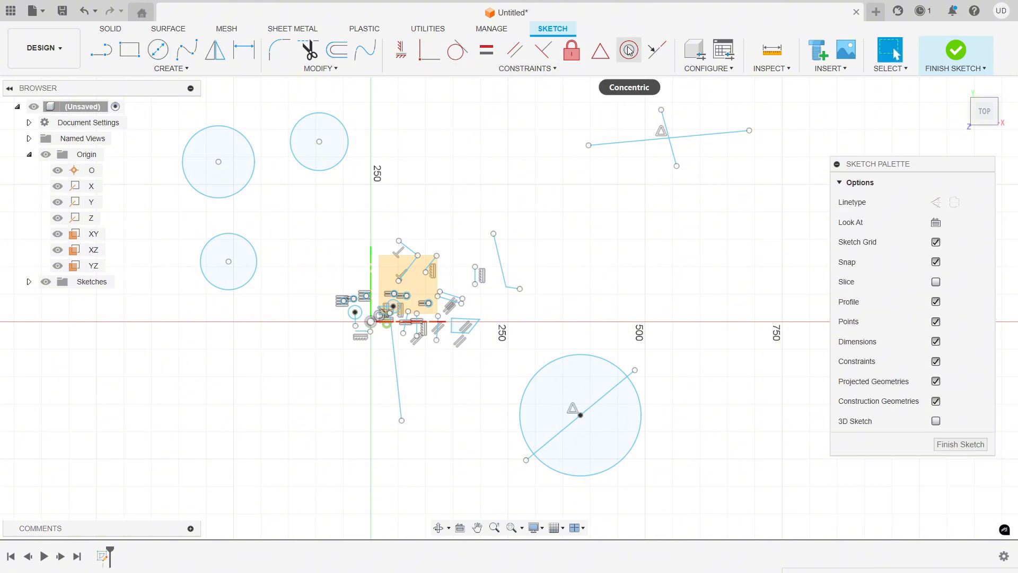
click(629, 50)
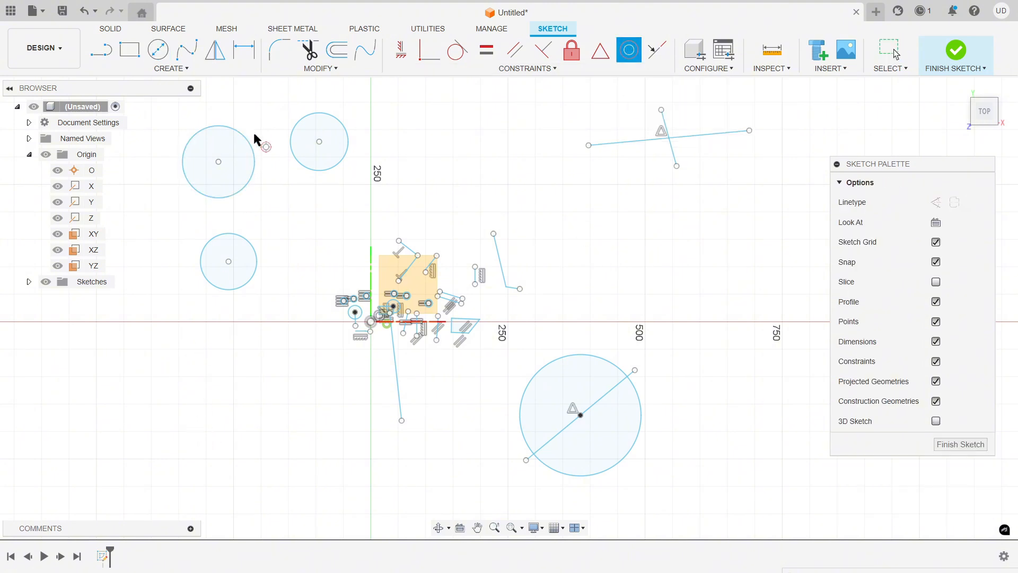
click(237, 130)
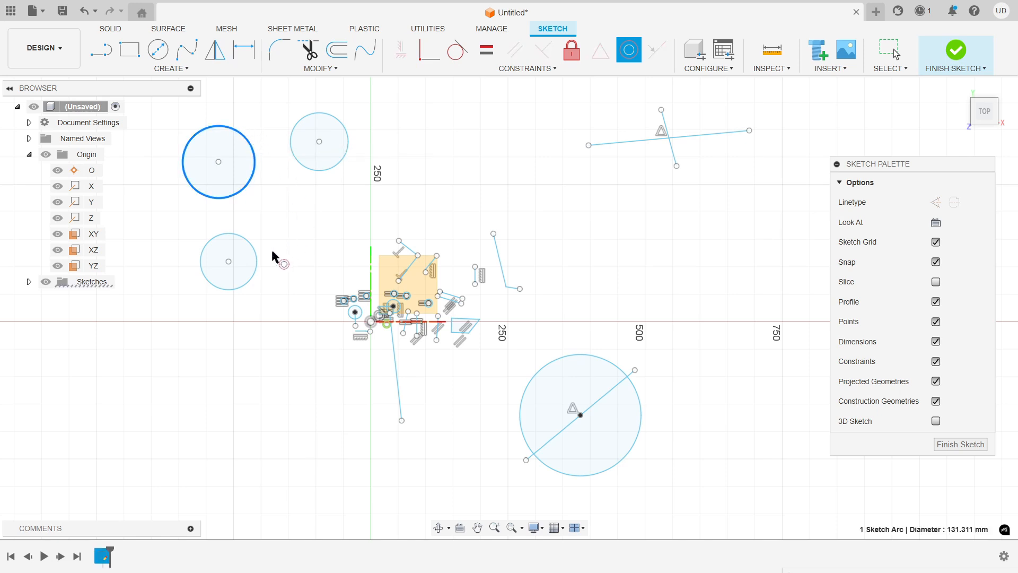
click(253, 245)
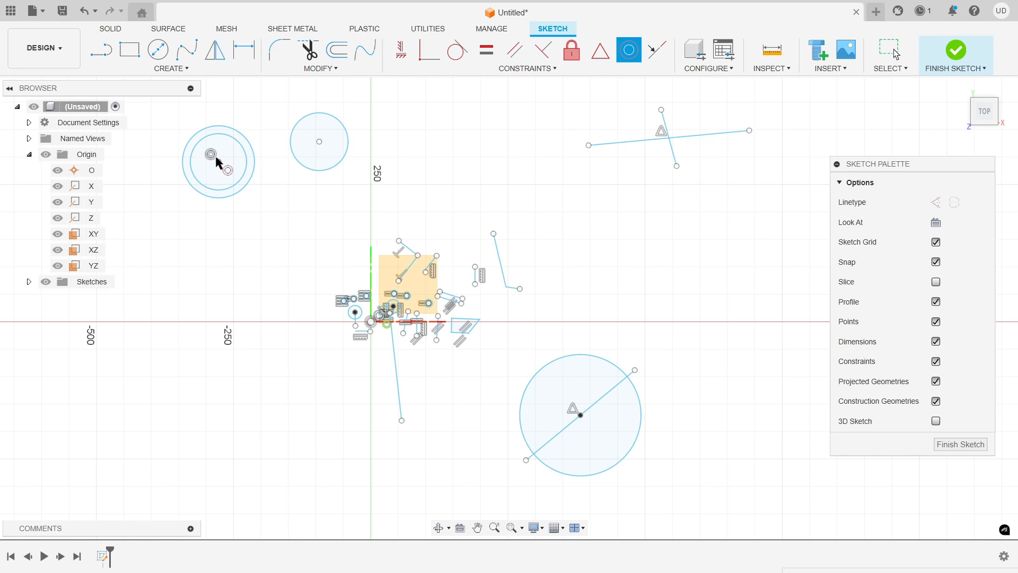
scroll(216, 158, up, 3)
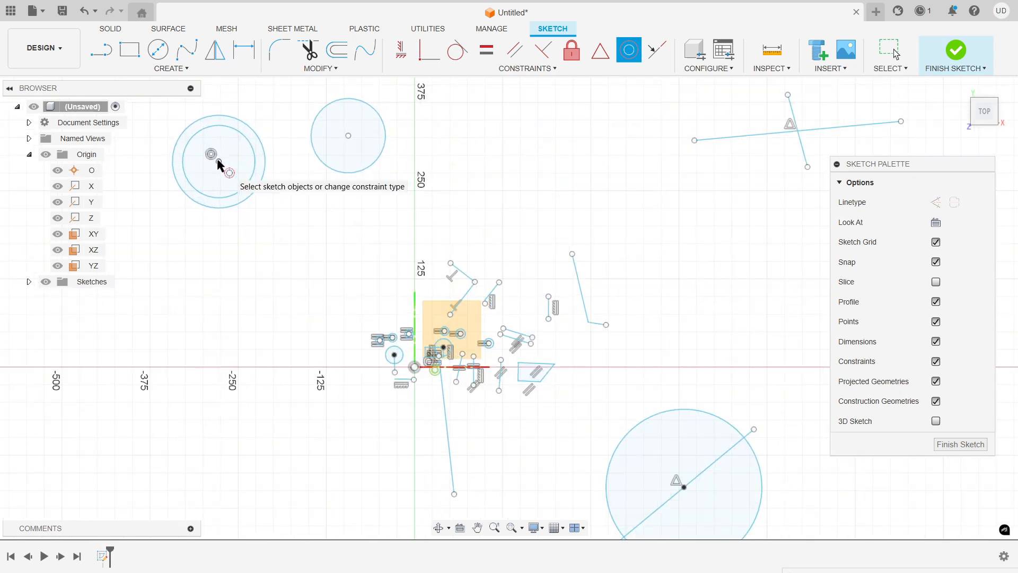
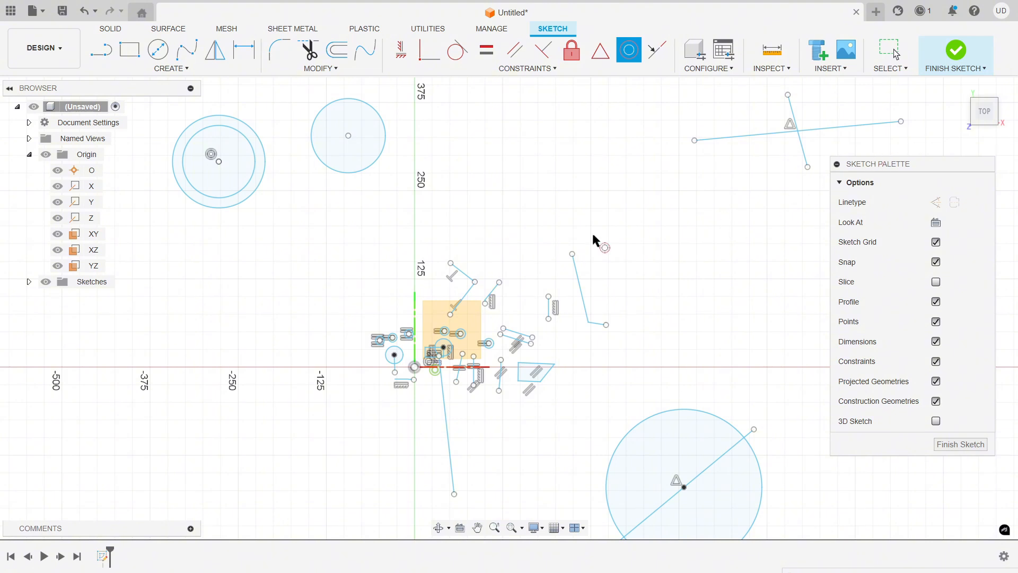
- Draw three separate circles in a diagonal row descending to the right, between the crossed lines and the midpoint-constrained circle
click(158, 49)
click(564, 158)
click(601, 185)
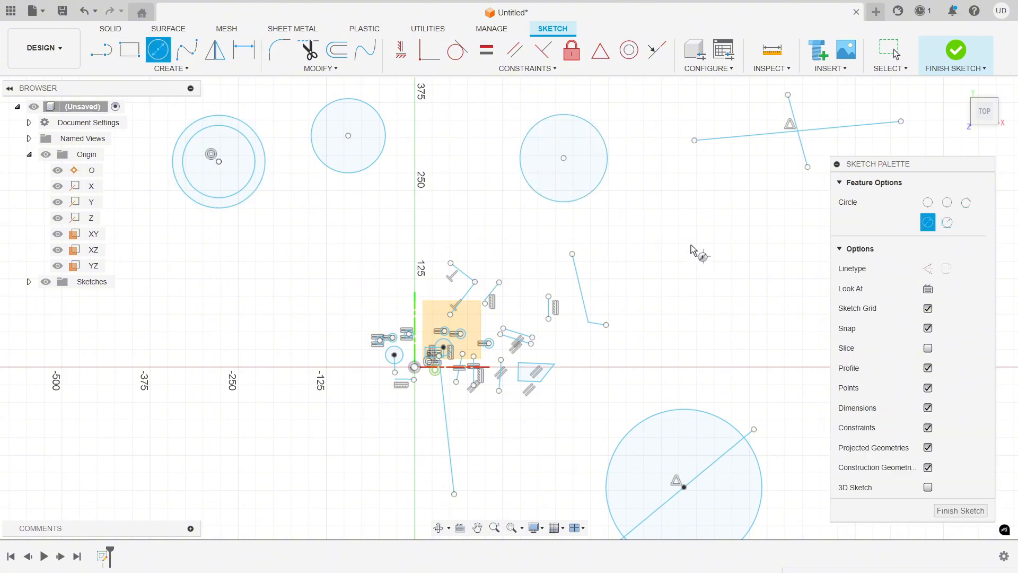
click(668, 228)
click(701, 276)
click(727, 321)
click(759, 358)
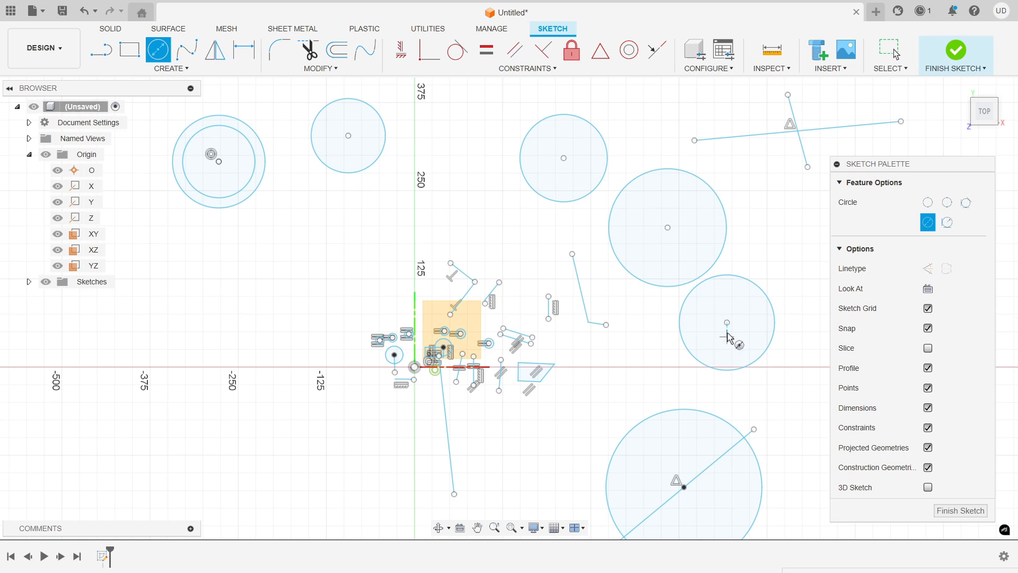
key(Escape)
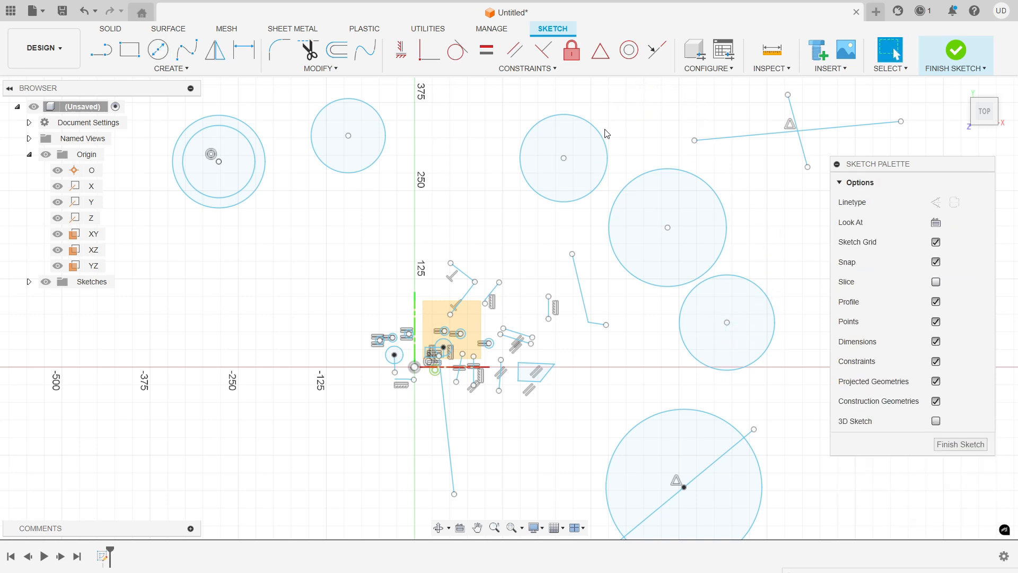
- Apply a Concentric constraint to the three circles in the descending diagonal row
click(601, 133)
shift+click(715, 193)
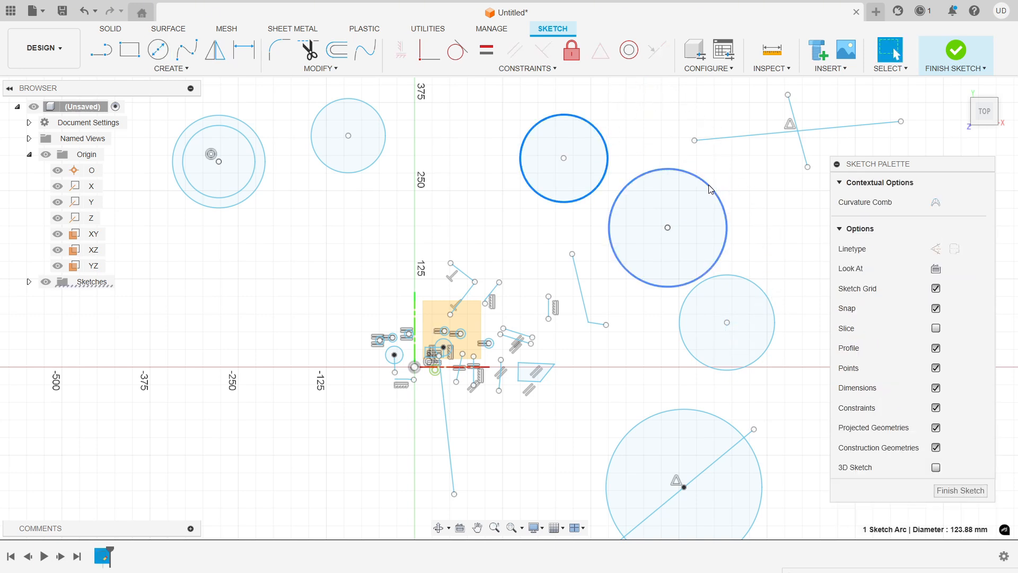
shift+click(759, 286)
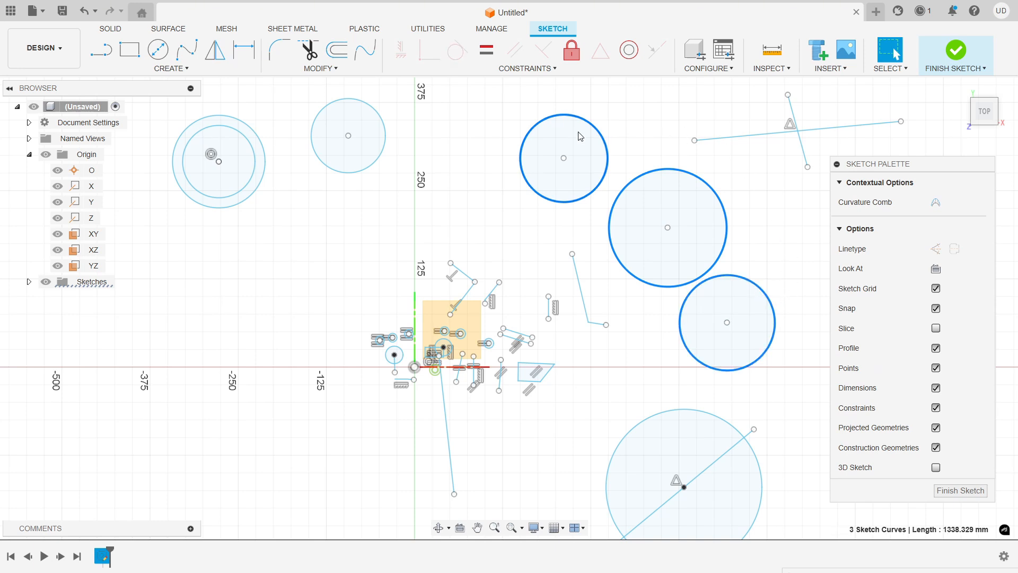
click(629, 51)
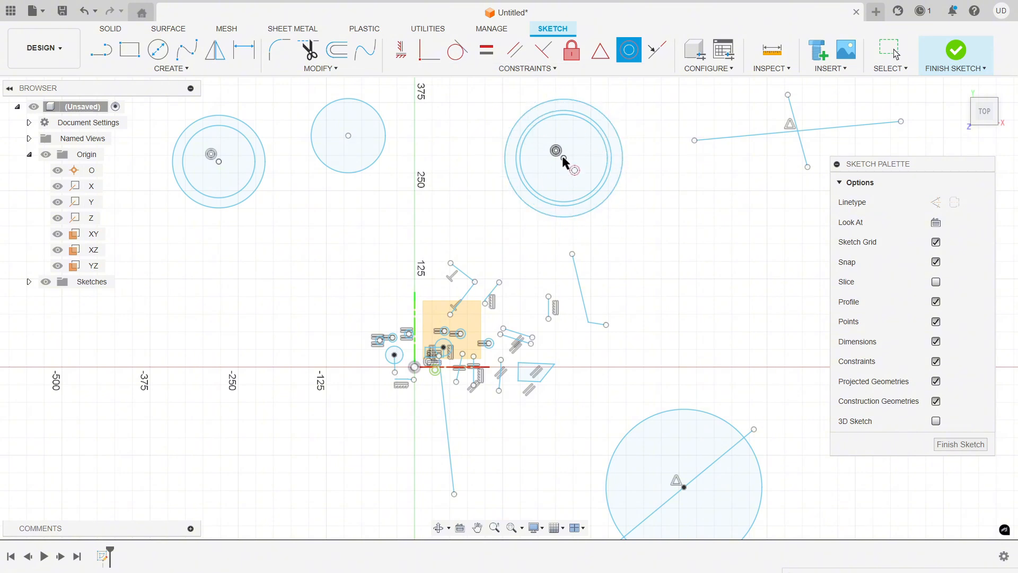
scroll(562, 156, up, 3)
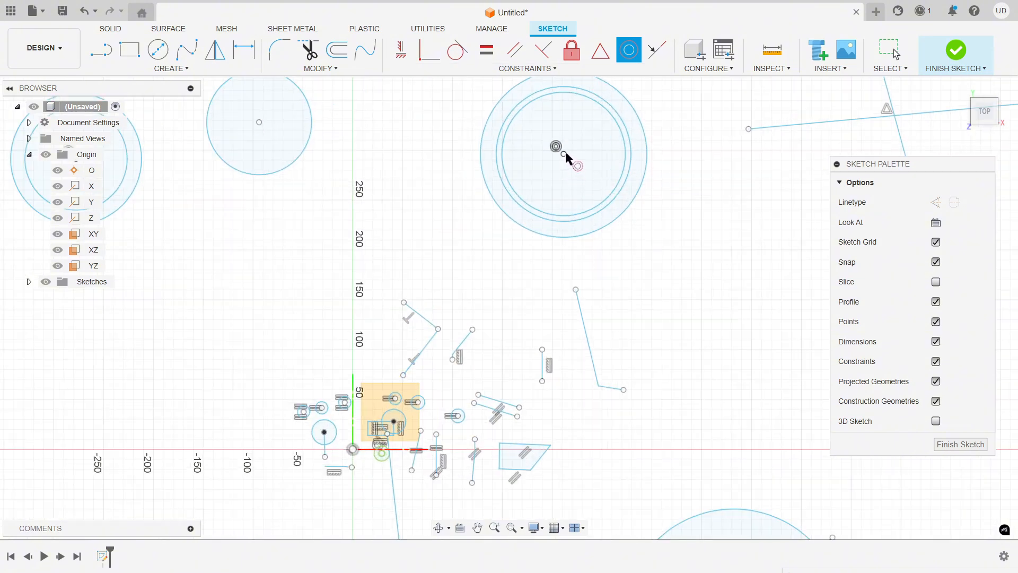
right_click(705, 133)
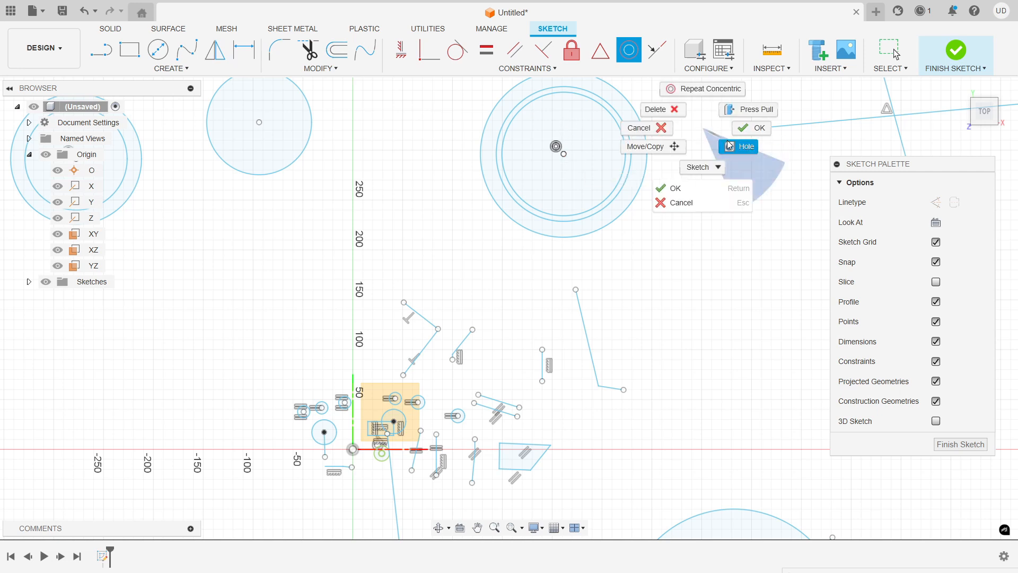
click(741, 129)
- Reposition the concentric circles down and to the right with one shrunk to the innermost, and fix the 122.8 mm circle
drag(565, 158, 691, 268)
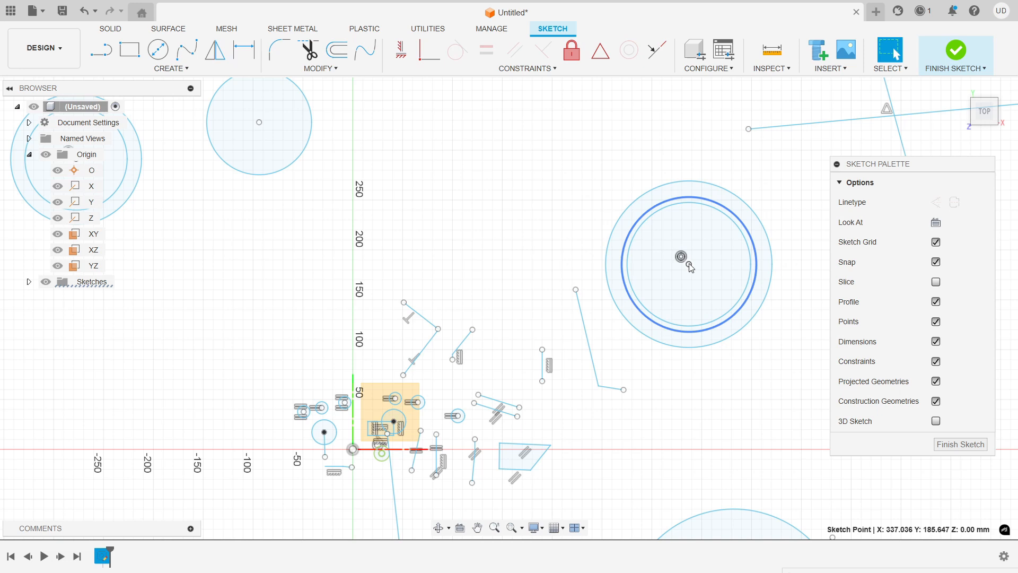
mouse_move(696, 197)
mouse_down()
mouse_move(700, 164)
mouse_move(698, 217)
mouse_move(698, 208)
mouse_up()
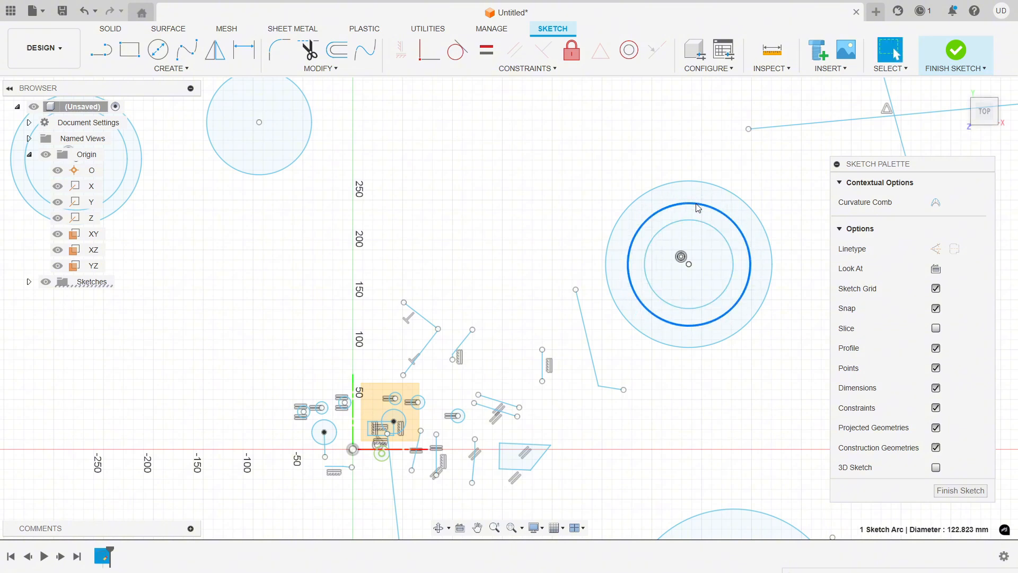
click(571, 51)
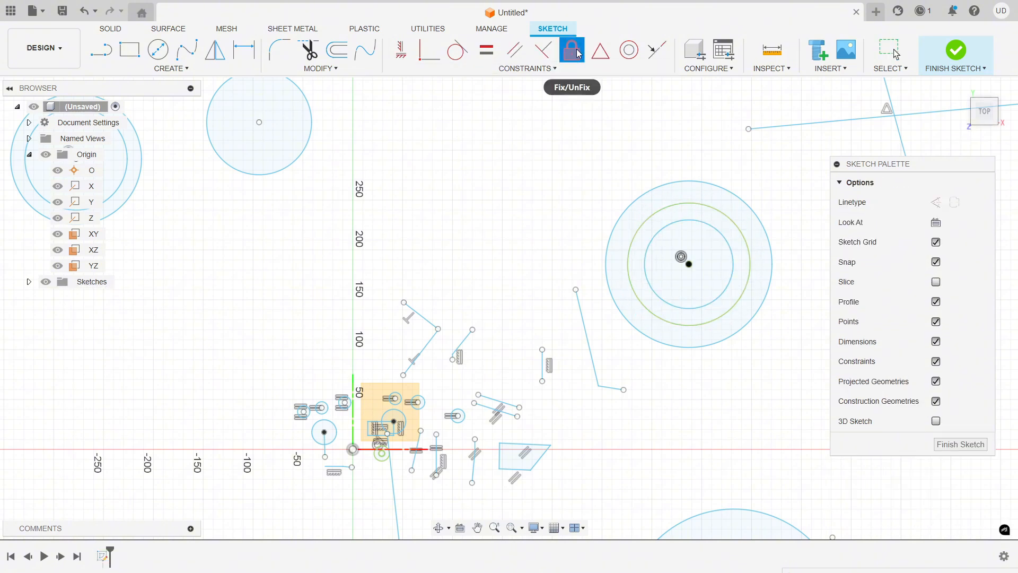
click(543, 70)
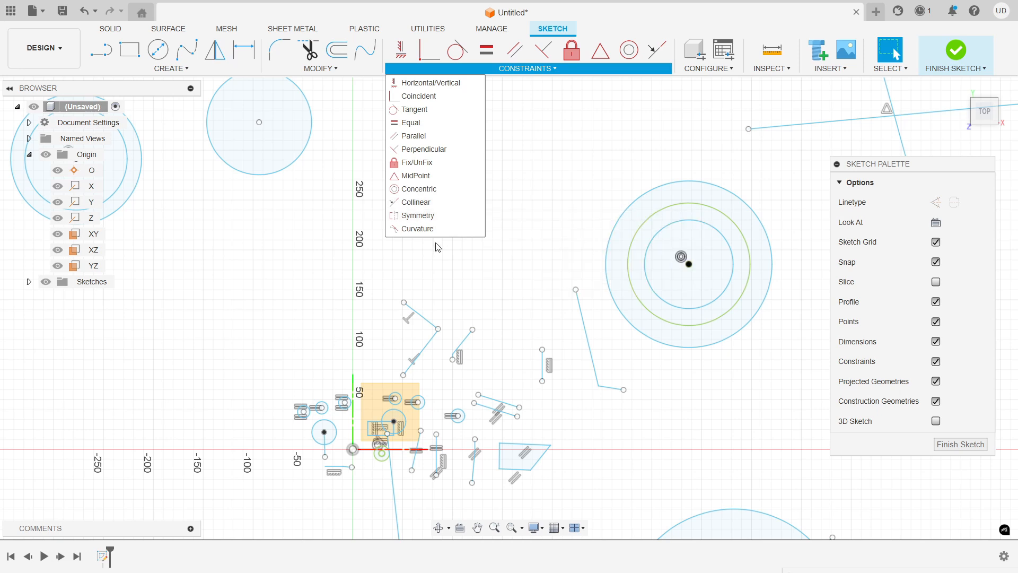
- Draw two separate slanted lines between the Y axis and the concentric circles, the upper one about 99 mm long
key(l)
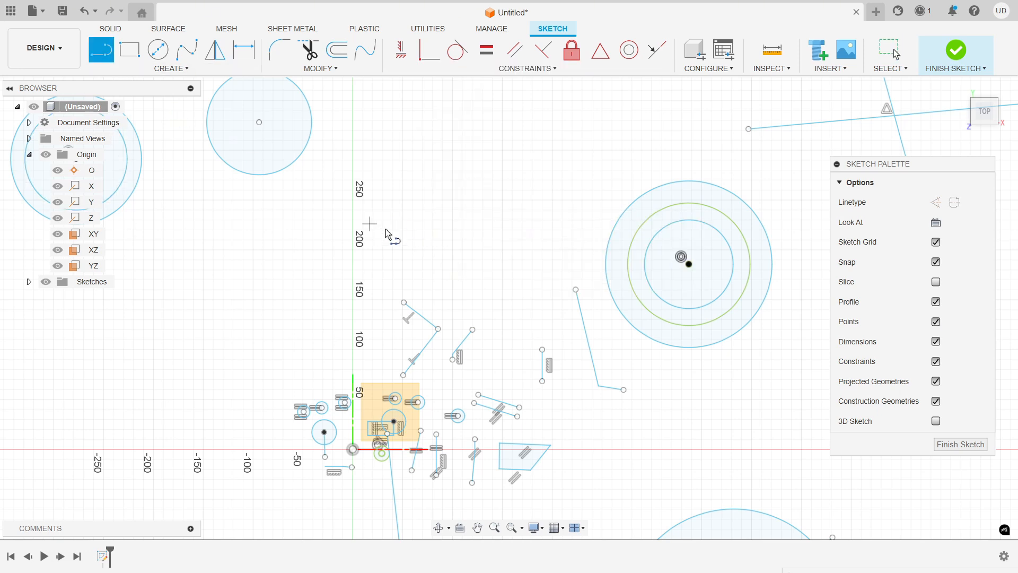
click(393, 230)
click(463, 159)
key(Escape)
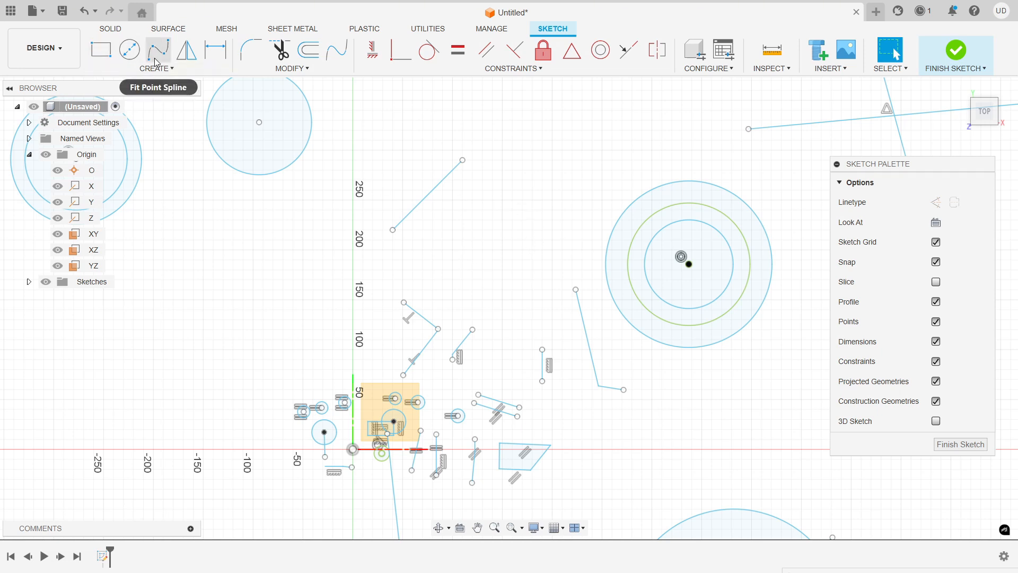
click(129, 69)
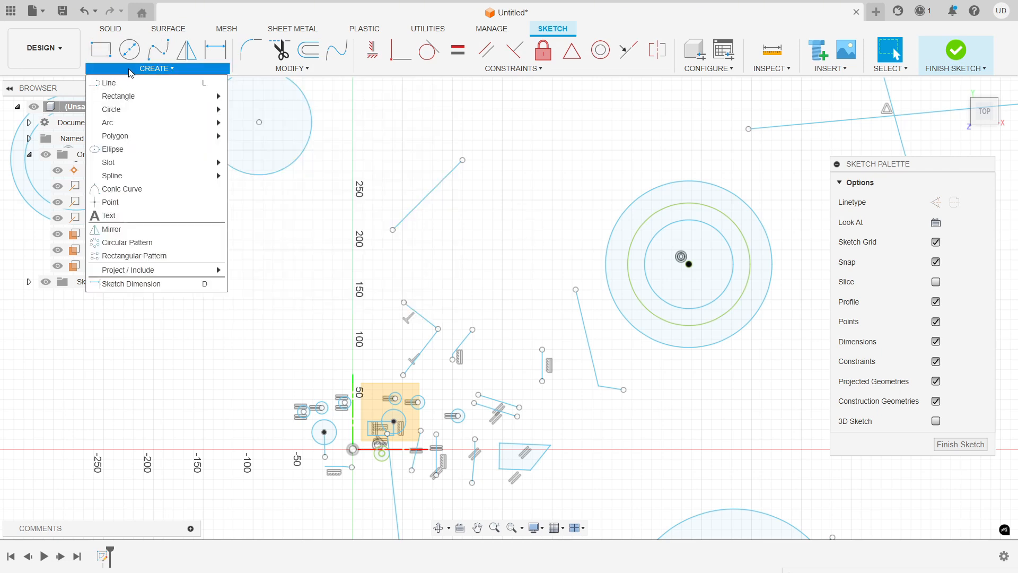
click(112, 83)
click(478, 261)
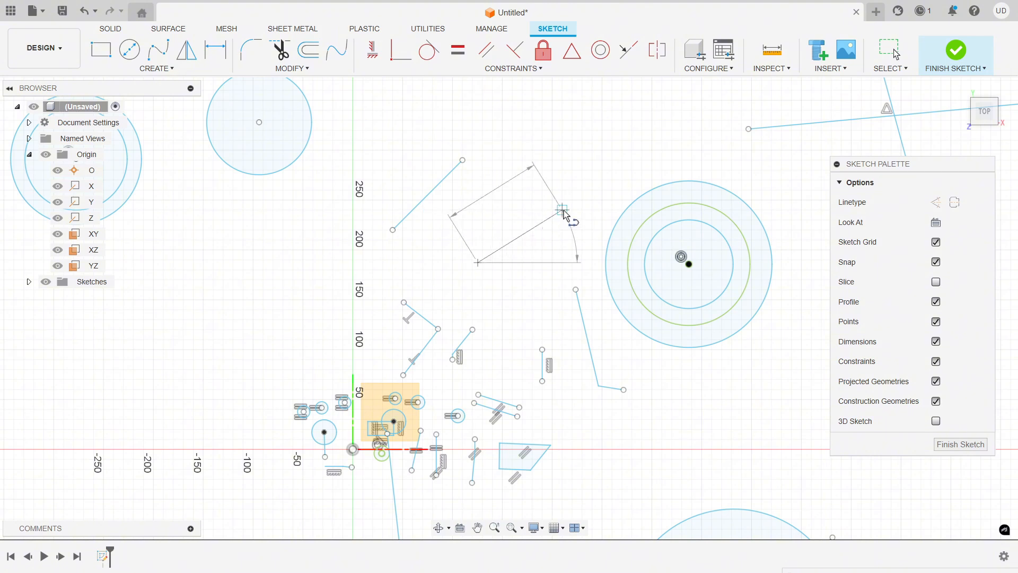
click(561, 210)
key(Escape)
- Pin the Line command to the toolbar and place it first among the Create tools
click(169, 68)
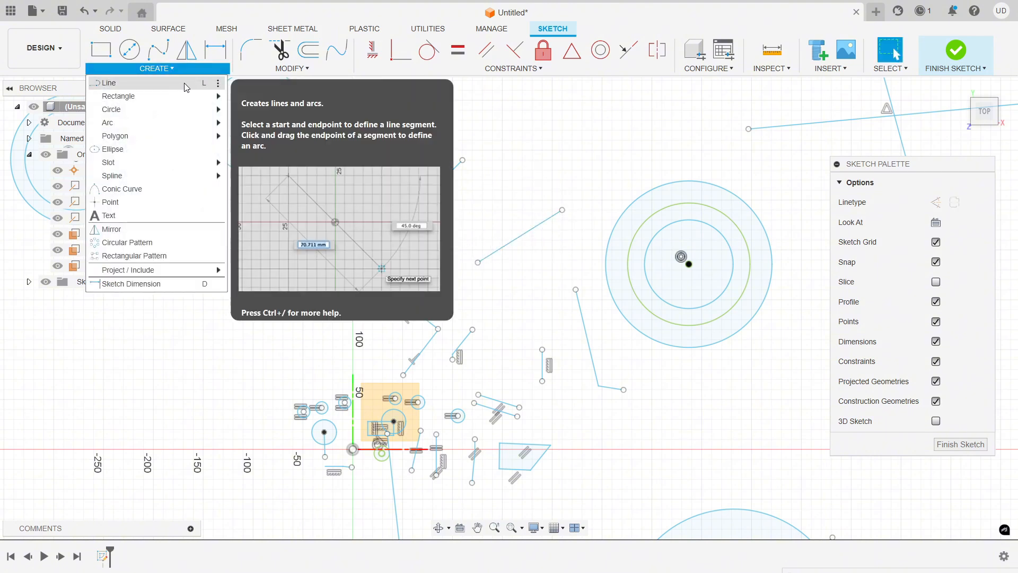
click(218, 84)
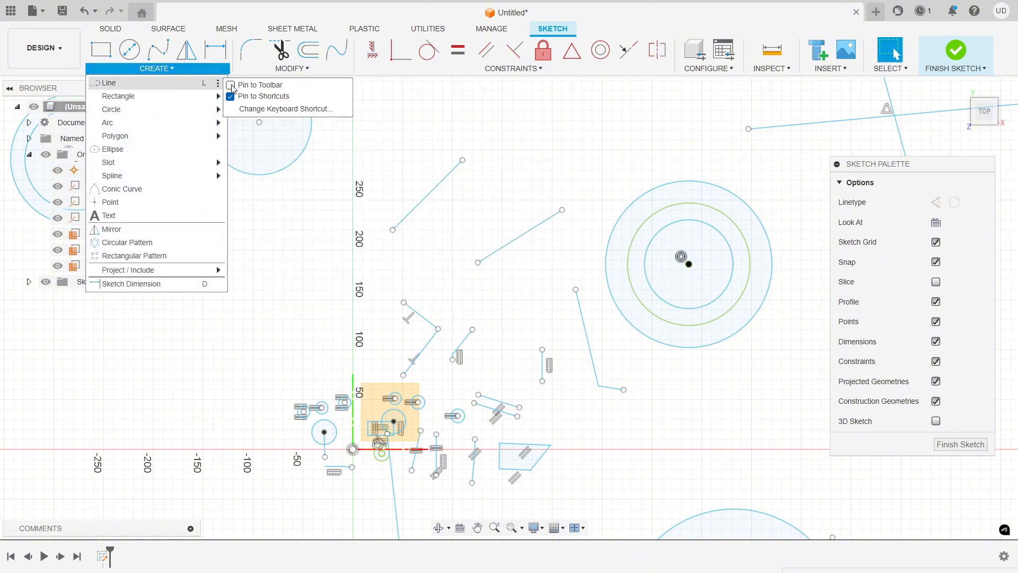
click(231, 85)
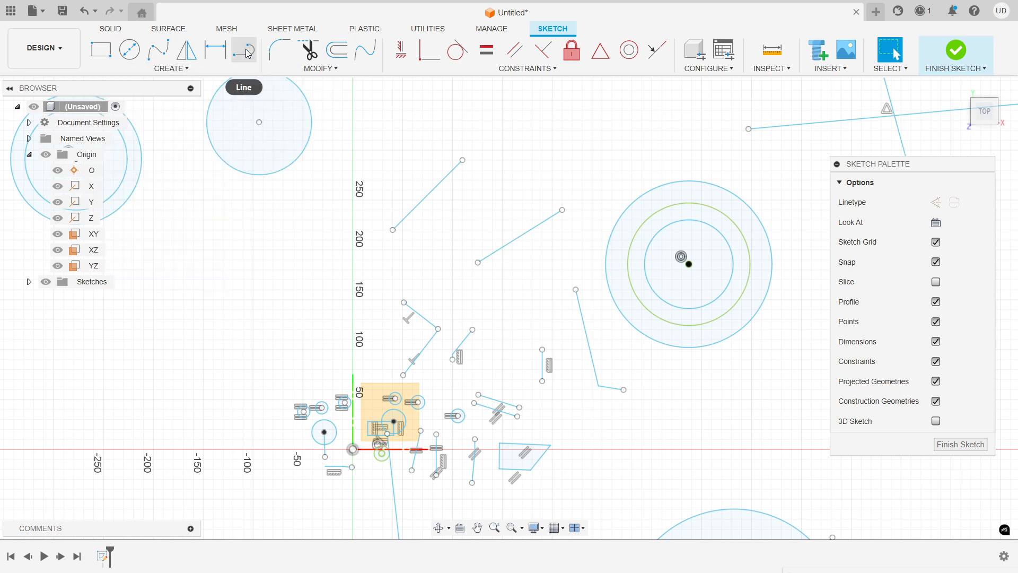
drag(97, 55, 98, 54)
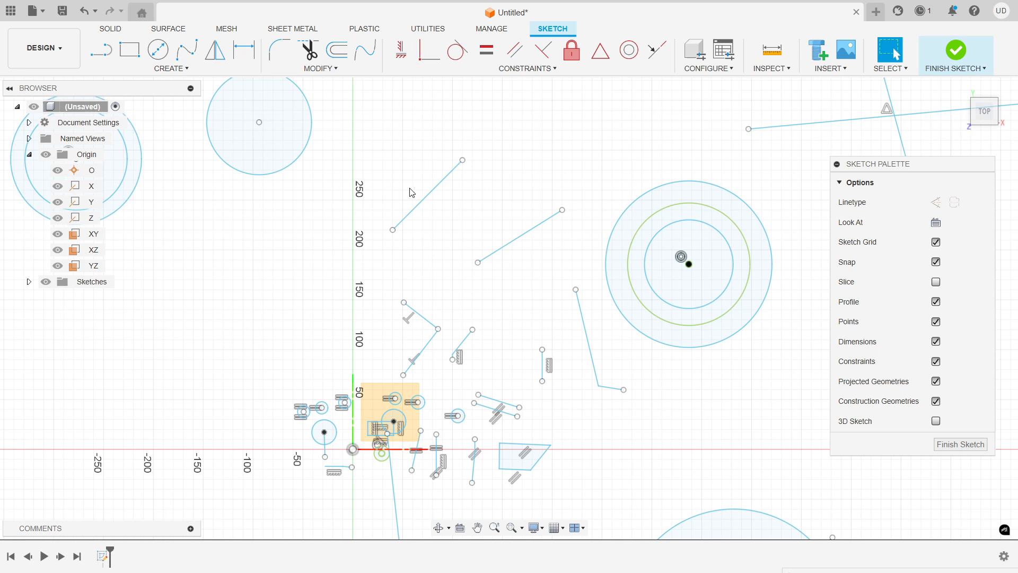
- Apply a Collinear constraint between the 99 mm slanted line and the flatter line below it
click(656, 53)
click(440, 182)
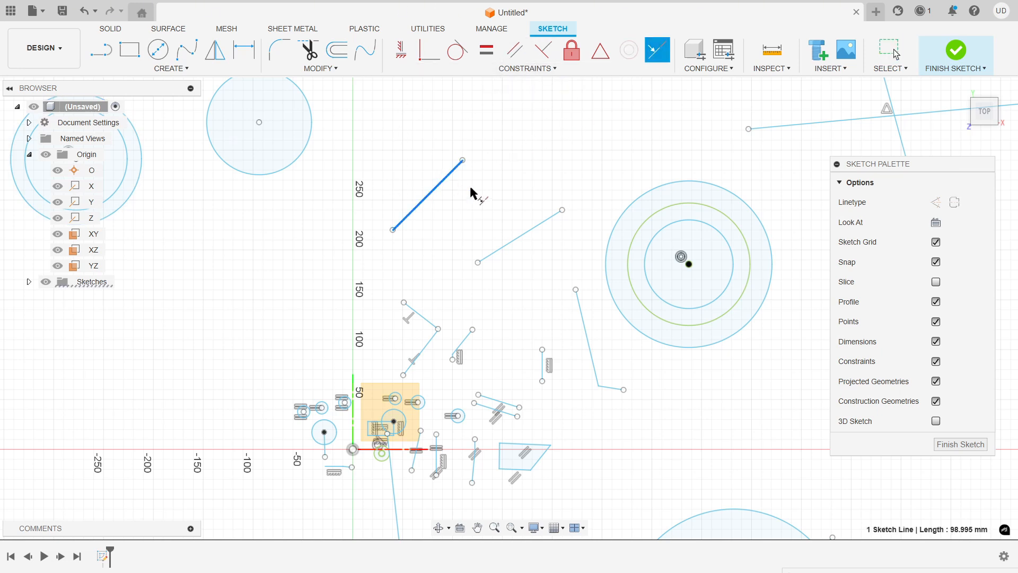
click(540, 228)
scroll(457, 188, up, 5)
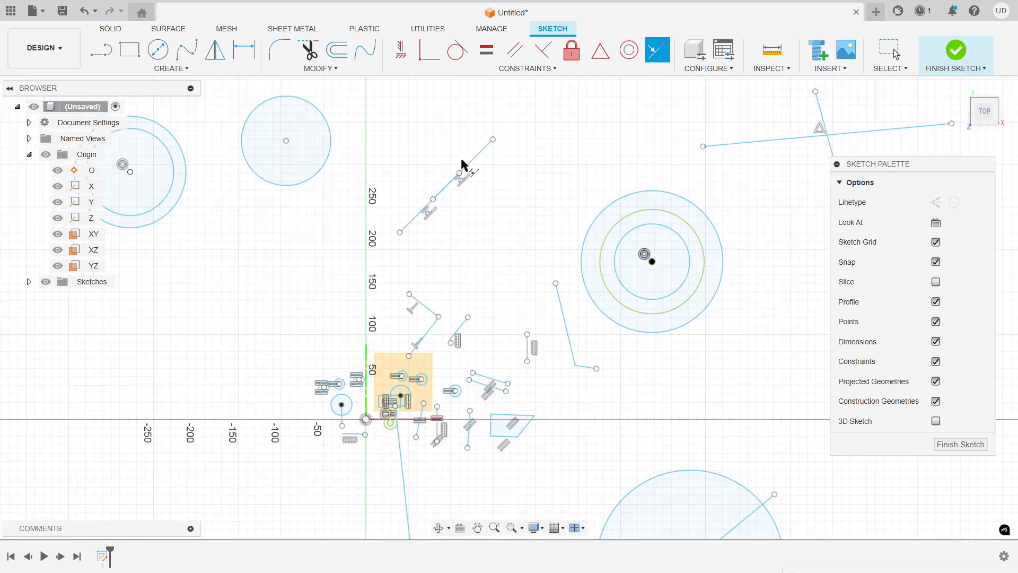
- Move the two collinear lines apart along their shared direction, leaving a gap between their ends
mouse_move(470, 174)
mouse_down()
mouse_move(575, 117)
mouse_move(584, 78)
mouse_move(519, 176)
mouse_move(560, 232)
mouse_move(516, 157)
mouse_move(512, 186)
mouse_move(549, 218)
mouse_move(561, 200)
mouse_move(518, 171)
mouse_move(549, 216)
mouse_move(535, 151)
mouse_move(517, 201)
mouse_up()
key(Escape)
mouse_move(445, 255)
mouse_down()
mouse_move(345, 154)
mouse_move(518, 345)
mouse_move(566, 316)
mouse_move(549, 314)
mouse_move(518, 356)
mouse_move(595, 291)
mouse_move(708, 154)
mouse_move(636, 223)
mouse_move(472, 322)
mouse_move(363, 192)
mouse_move(460, 352)
mouse_move(347, 211)
mouse_move(450, 329)
mouse_move(458, 292)
mouse_move(377, 175)
mouse_move(397, 311)
mouse_move(389, 281)
mouse_up()
click(560, 77)
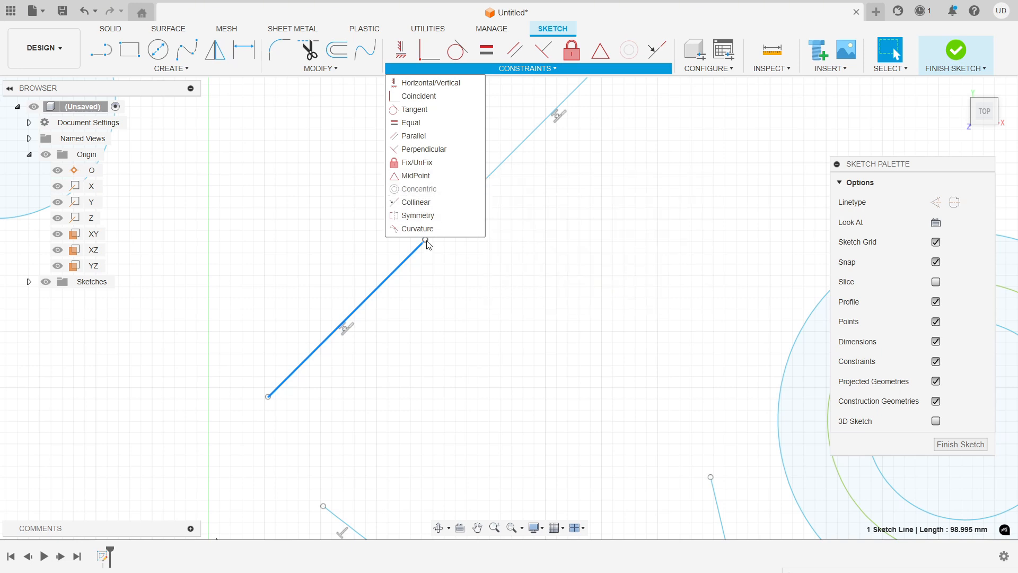
click(519, 331)
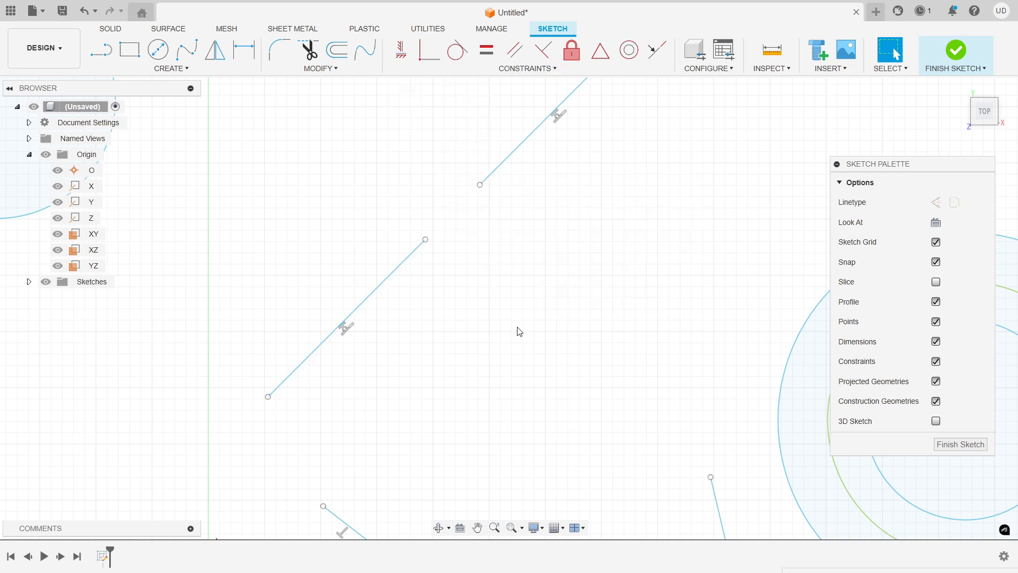
scroll(470, 307, down, 6)
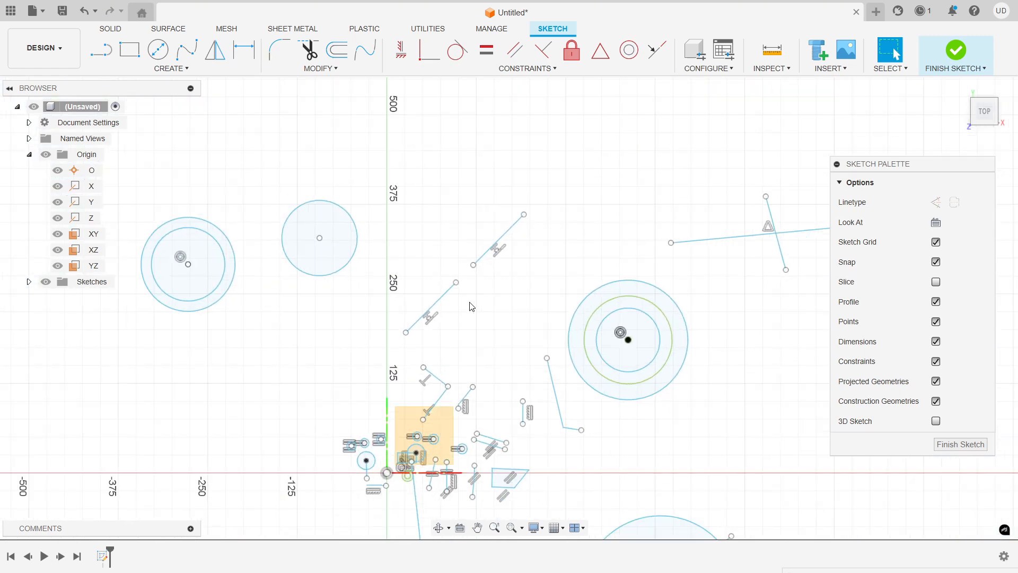
- Draw a vertical line above the concentric circles
click(101, 50)
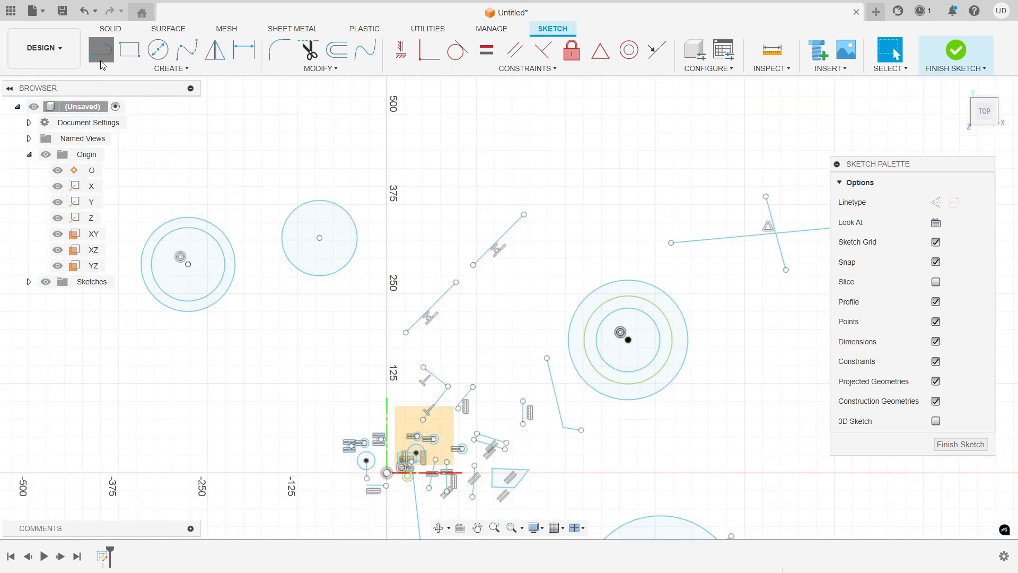
click(606, 99)
click(606, 200)
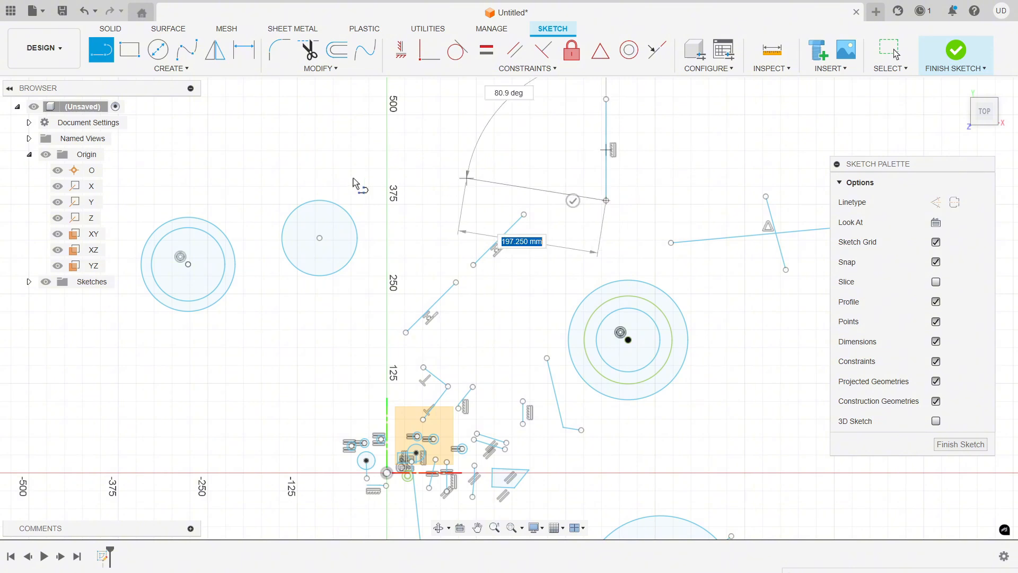
key(Escape)
- Draw a small circle to the left of the vertical line and a larger one above and to its right
click(157, 53)
click(476, 107)
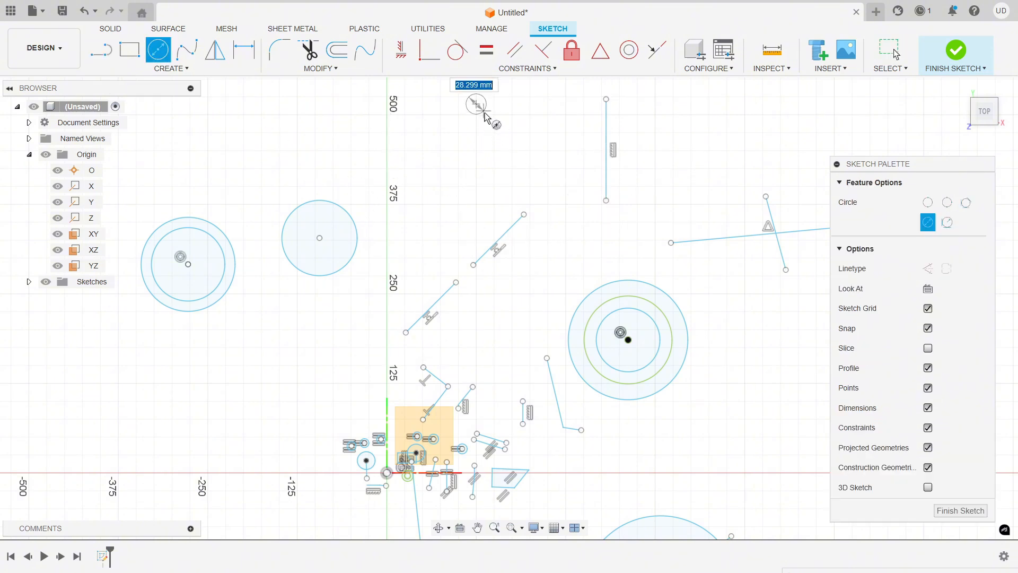
click(491, 122)
scroll(517, 245, down, 3)
key(Escape)
click(157, 50)
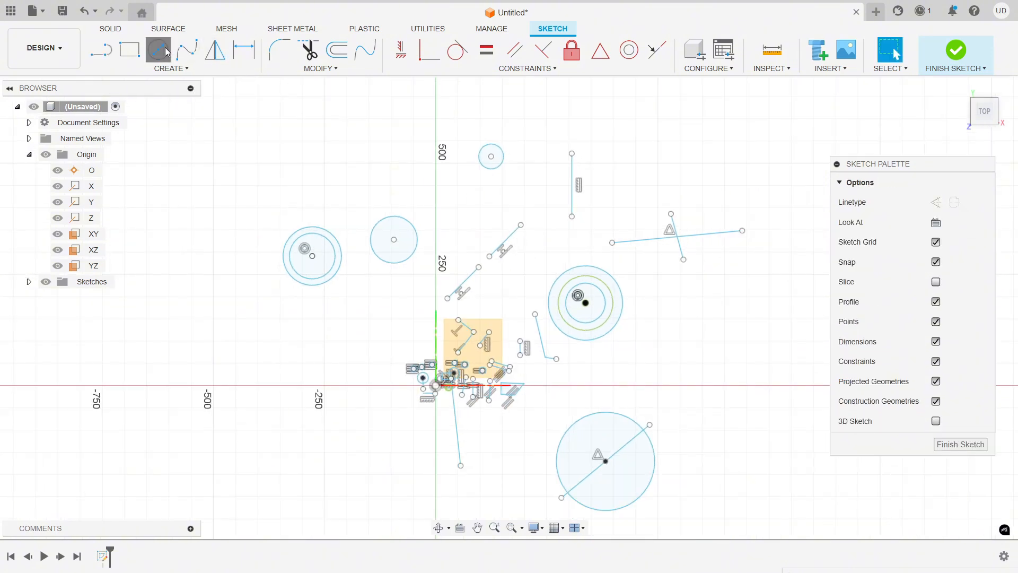
click(654, 126)
click(667, 152)
key(Escape)
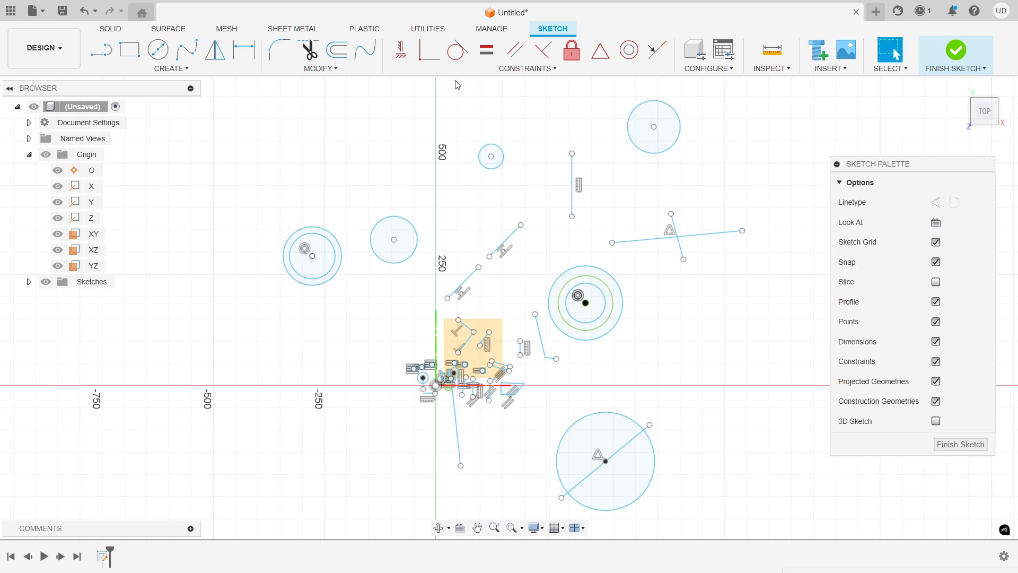
- Apply a Symmetry constraint to the two new circles, using the vertical line as the symmetry axis
click(512, 68)
click(503, 151)
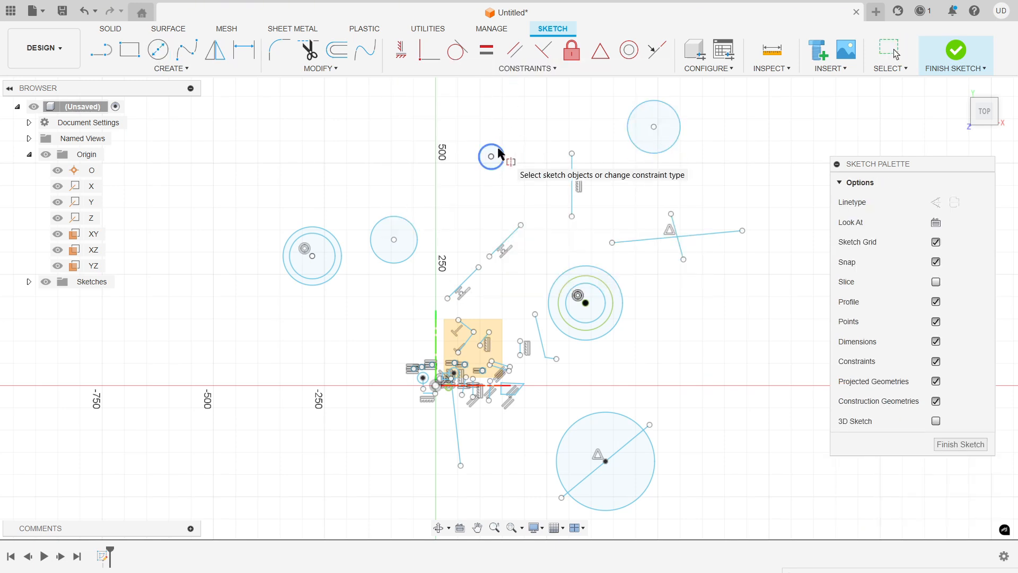
click(658, 106)
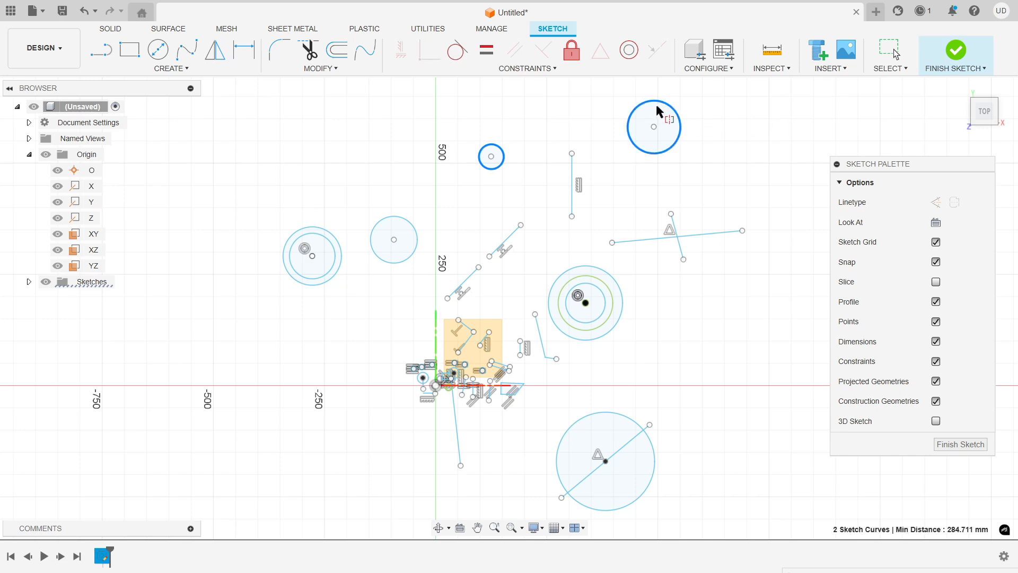
click(572, 176)
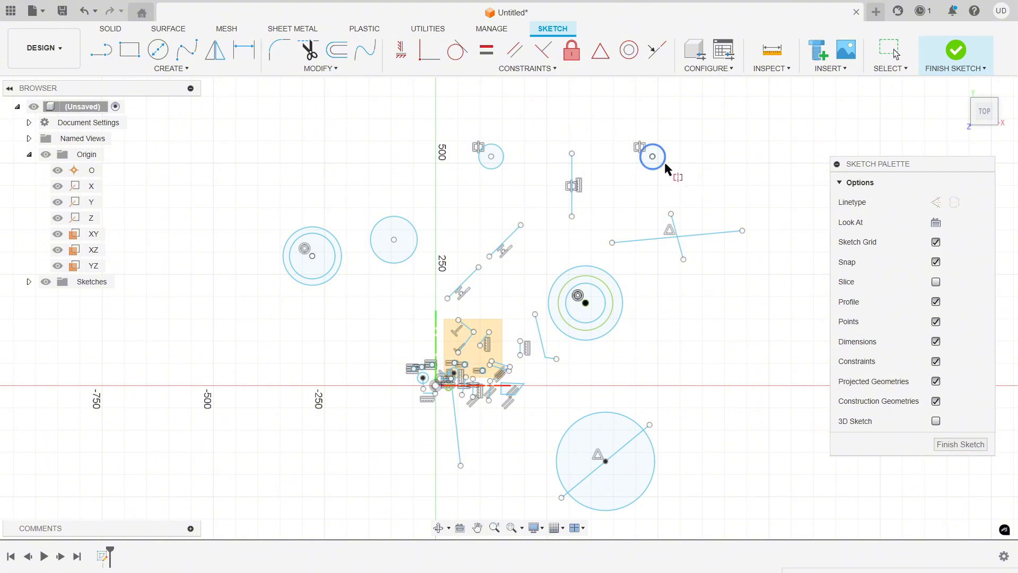
right_click(669, 116)
click(701, 122)
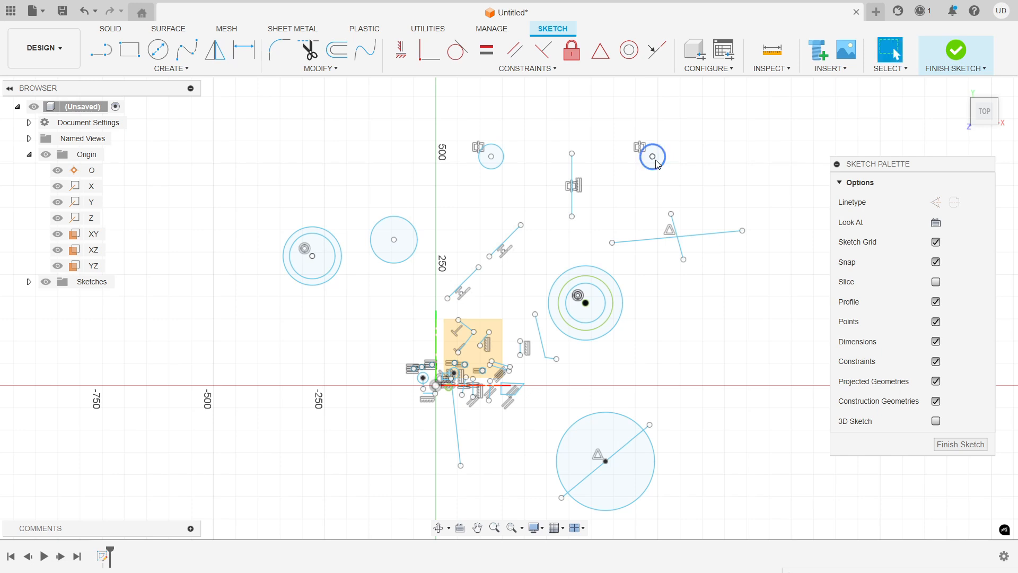
- Move the symmetric circle on the right upward and farther from the vertical line to test the Symmetry constraint
drag(653, 161, 646, 108)
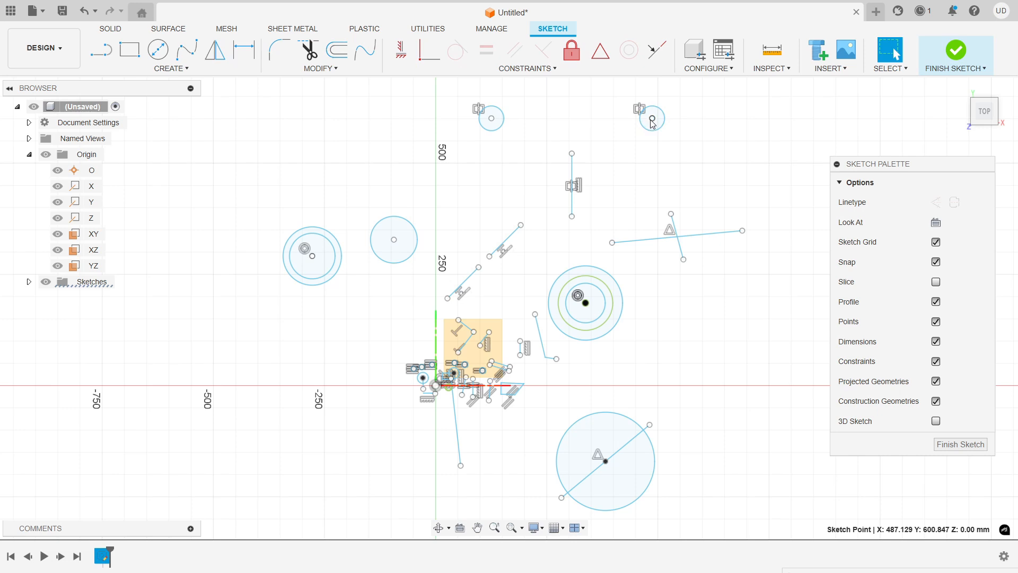
mouse_move(653, 122)
mouse_down()
mouse_move(650, 175)
mouse_move(660, 106)
mouse_move(670, 101)
mouse_move(640, 123)
mouse_move(667, 107)
mouse_up()
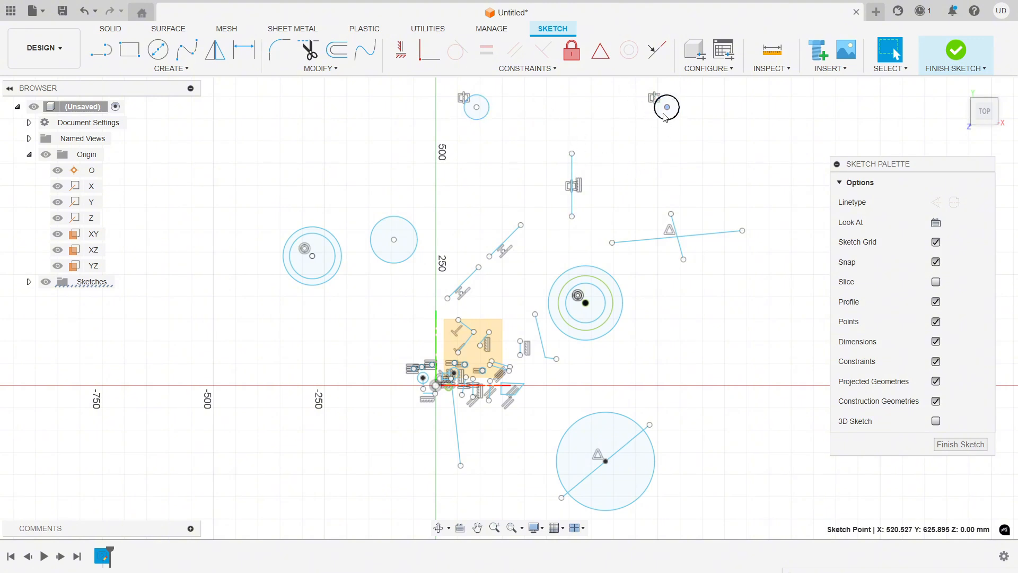
drag(668, 110, 694, 123)
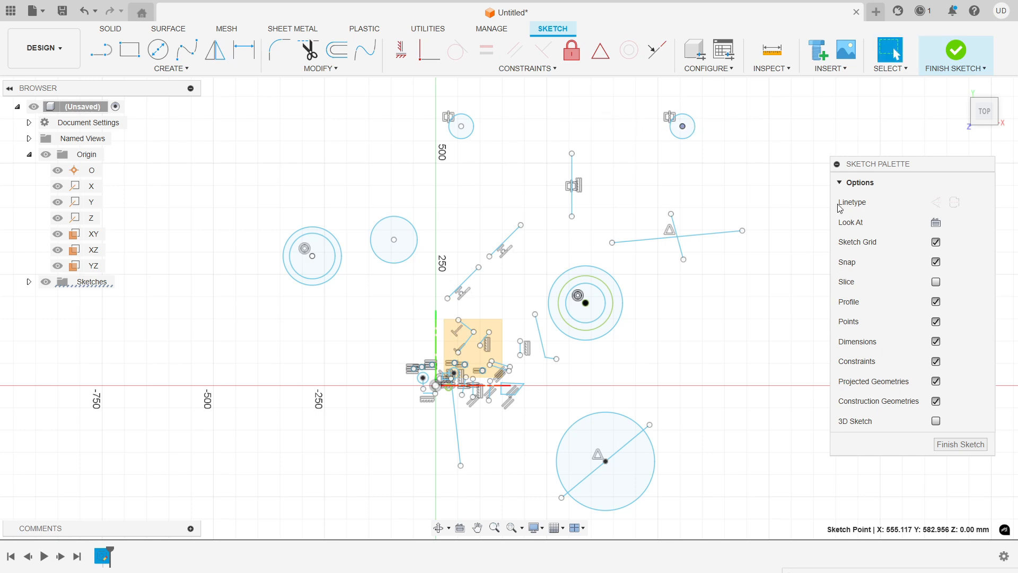
right_click(779, 65)
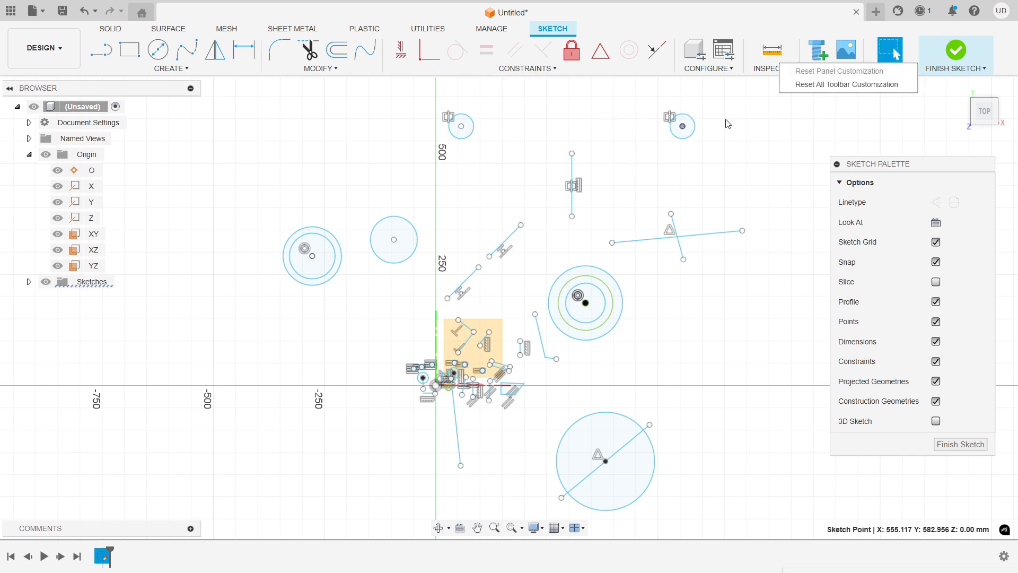
- Draw a large center-diameter circle above and to the left of the leftmost pair of concentric circles
scroll(639, 203, down, 2)
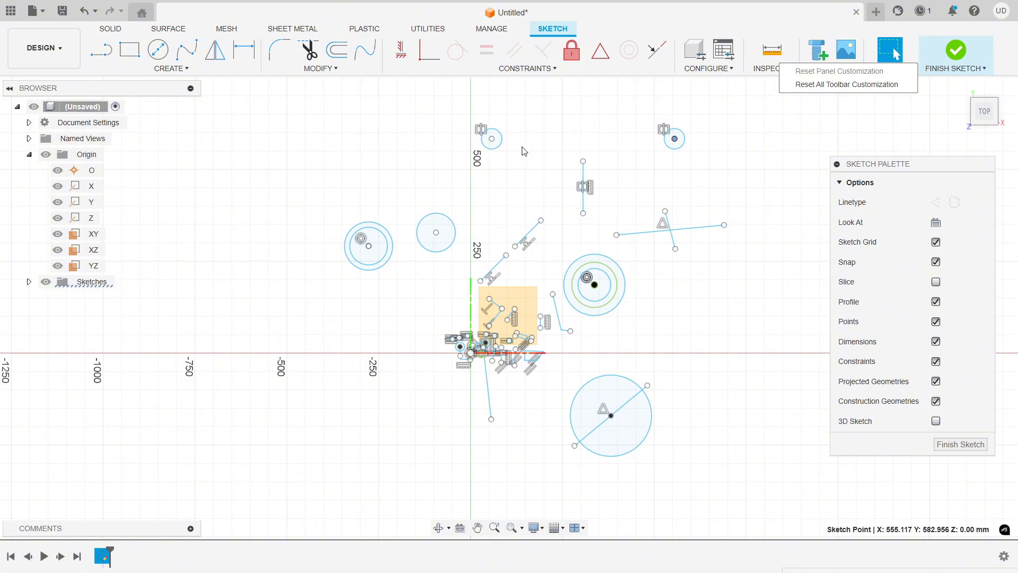
click(543, 71)
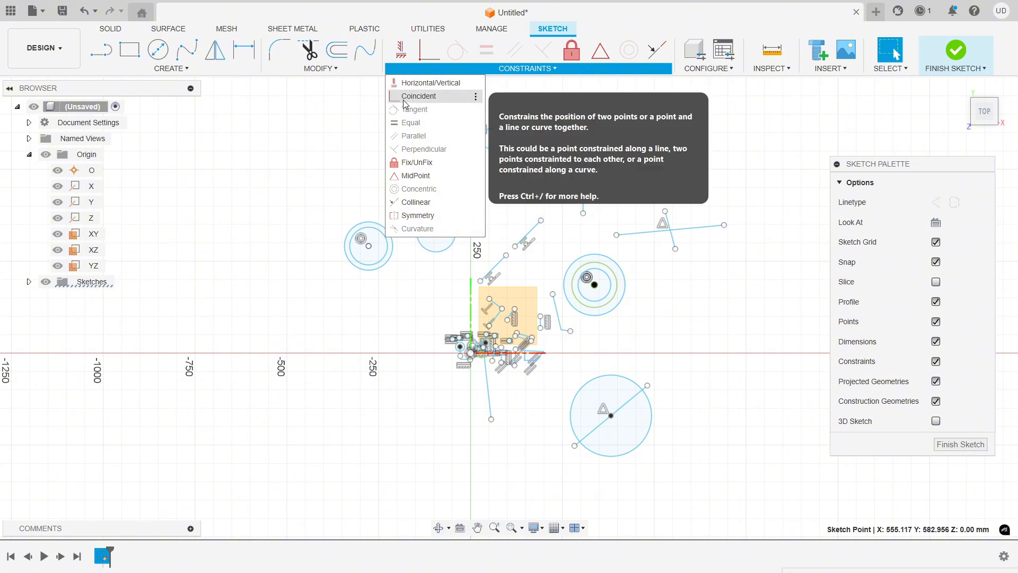
click(178, 69)
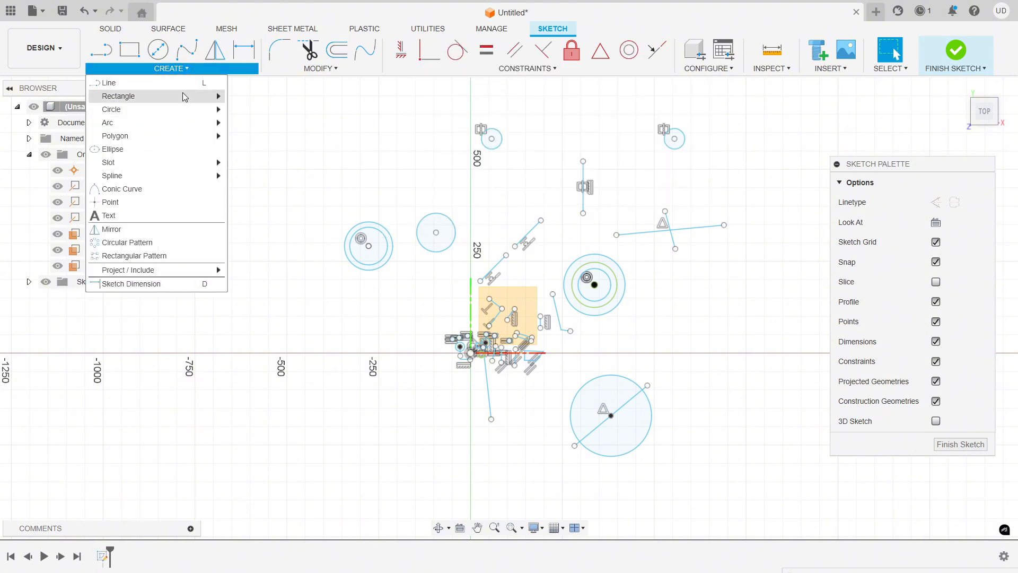
key(c)
click(296, 134)
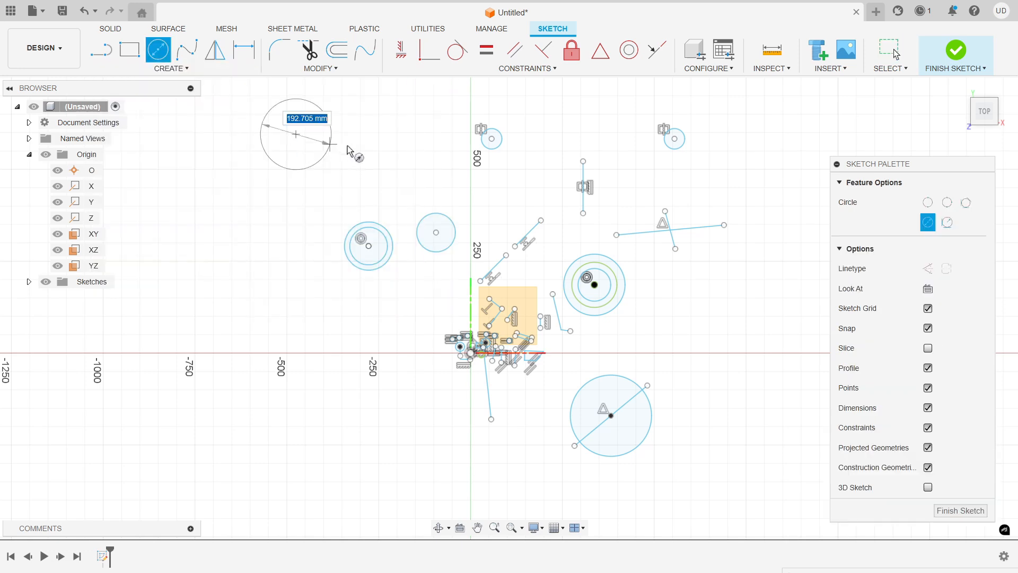
click(345, 151)
key(Escape)
- Draw a vertical line about 263 mm long below and to the left of the new large circle
key(l)
click(212, 236)
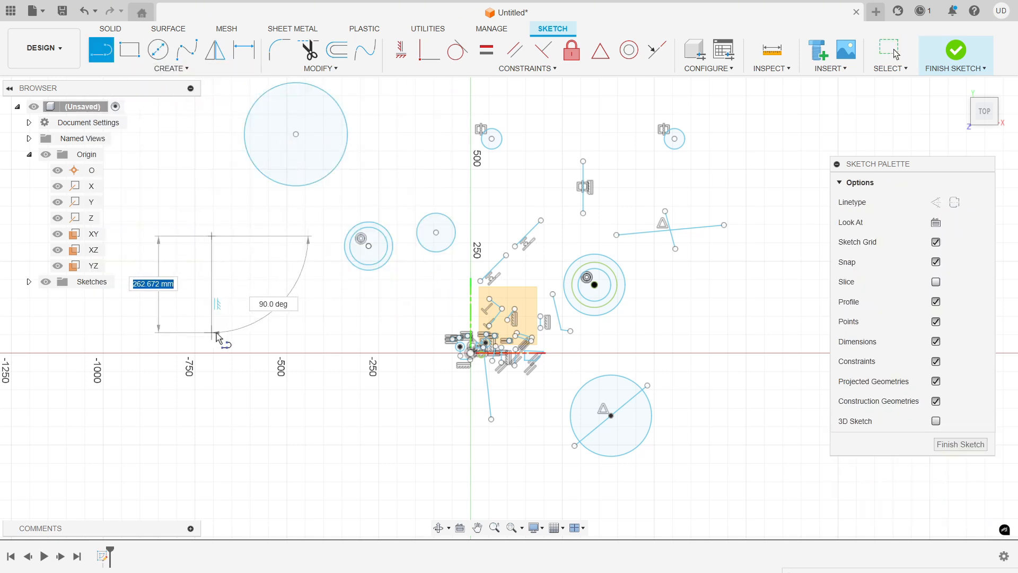
click(211, 332)
key(Escape)
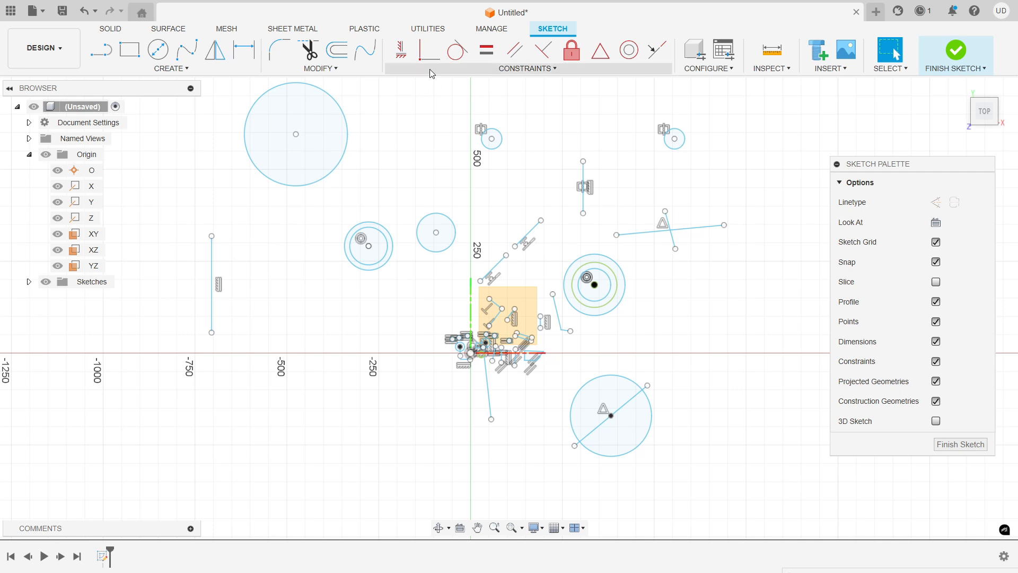
- Apply a Coincident constraint between the large circle's center and the upper endpoint of the new vertical line
click(429, 50)
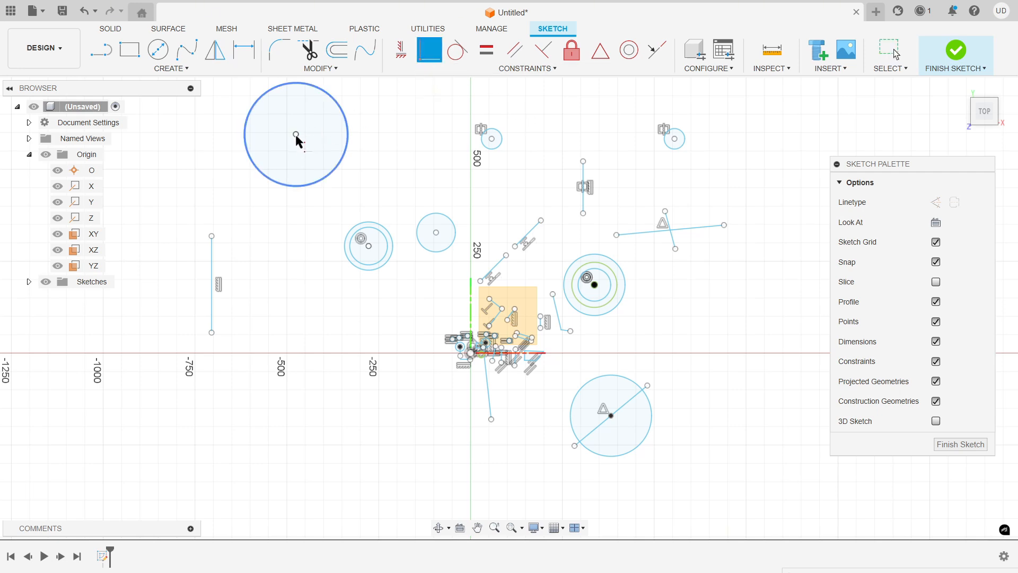
click(296, 135)
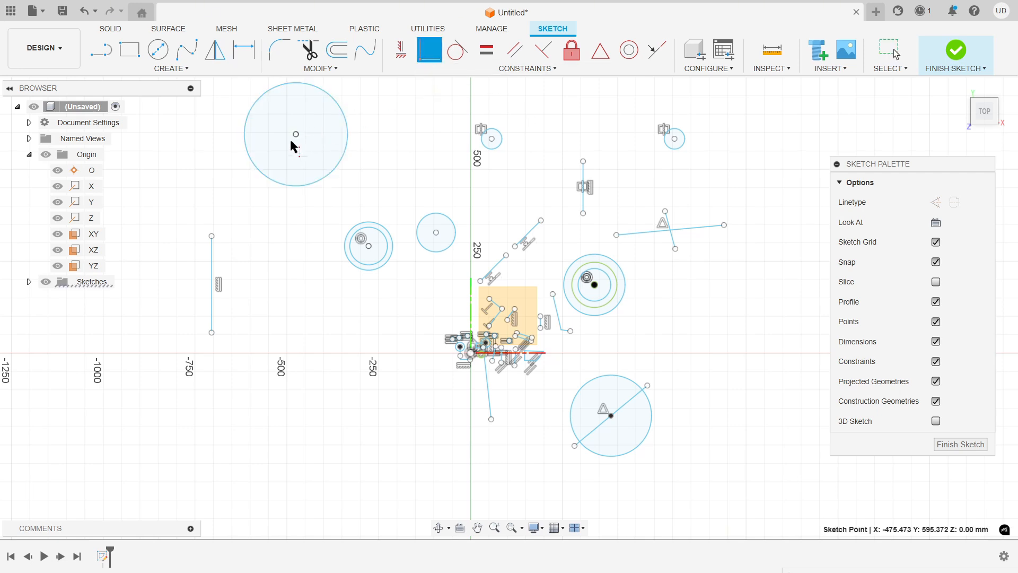
click(211, 236)
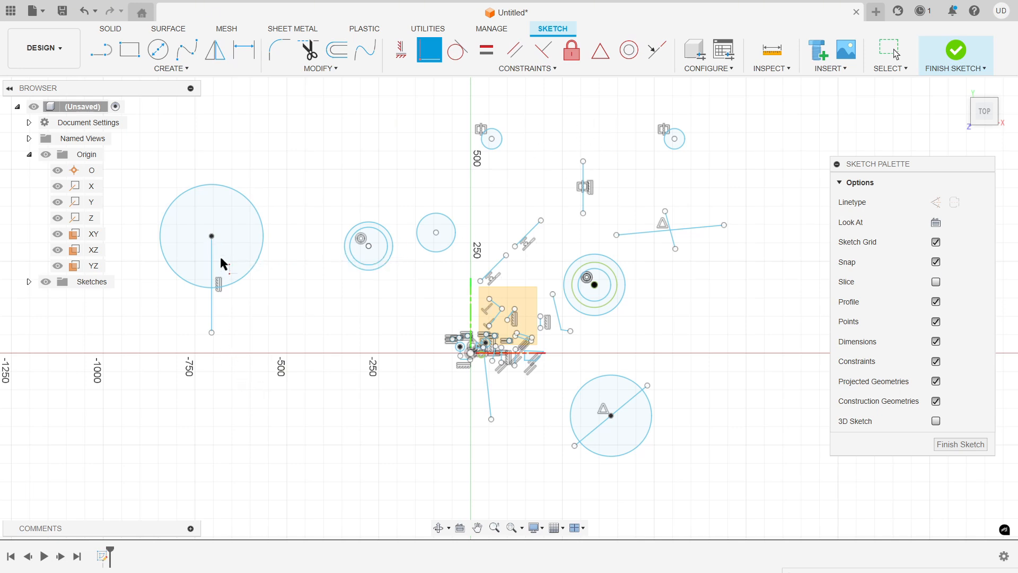
right_click(365, 145)
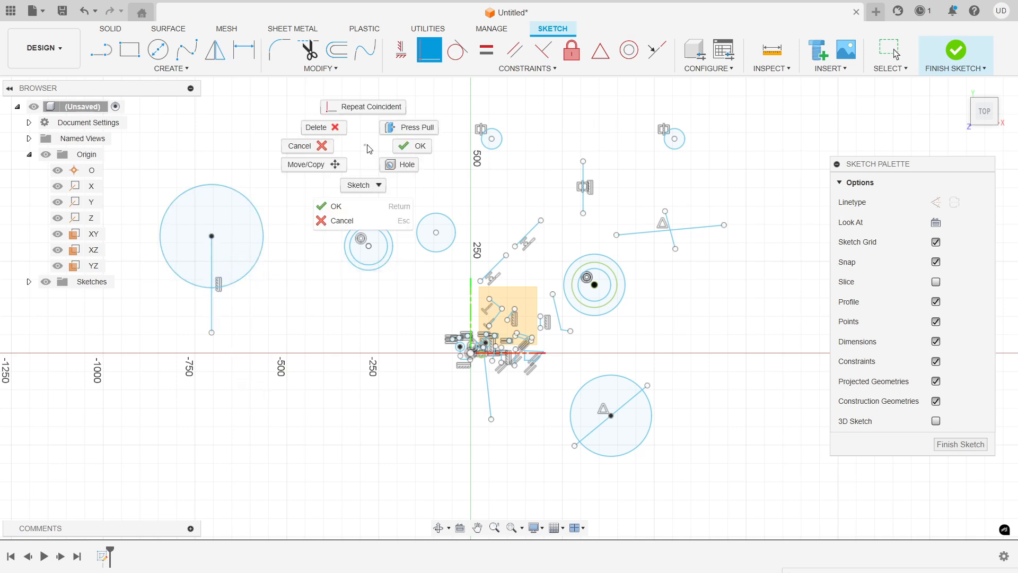
click(412, 146)
- Move the vertical line with its attached circle up and to the right to test the Coincident constraint
click(221, 323)
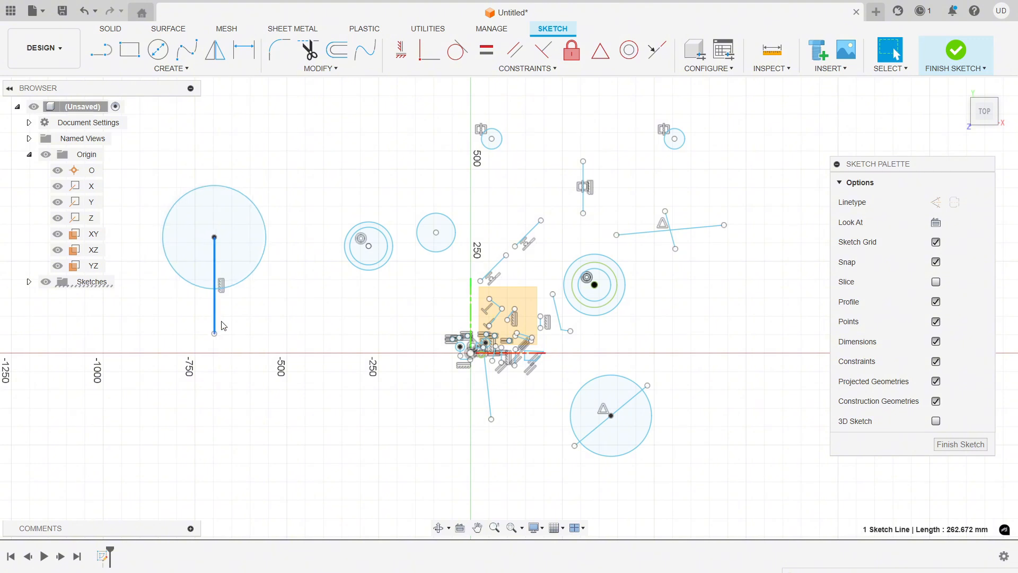
mouse_move(222, 325)
mouse_down()
mouse_move(271, 300)
mouse_move(245, 285)
mouse_move(249, 268)
mouse_up()
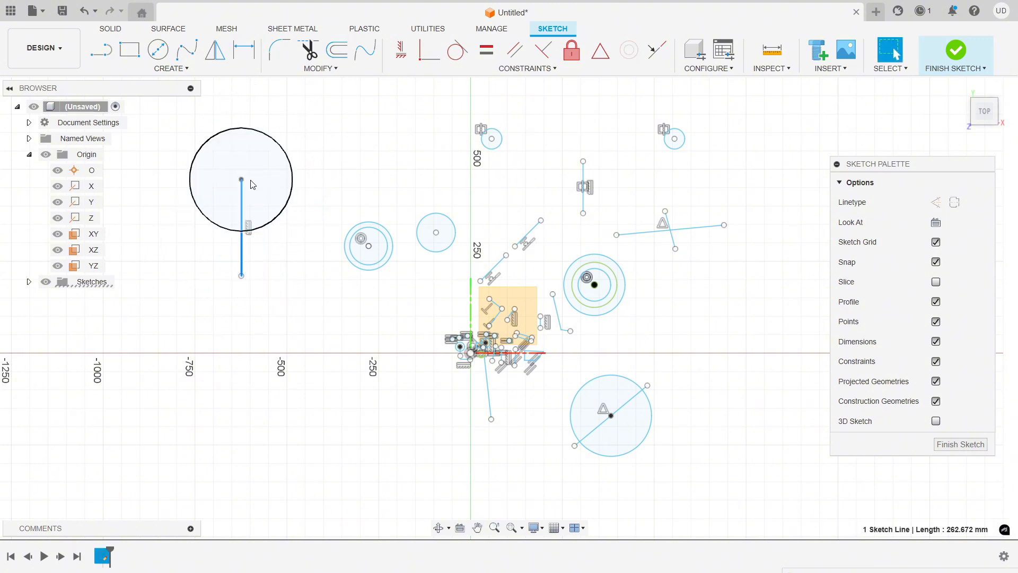
drag(251, 184, 271, 197)
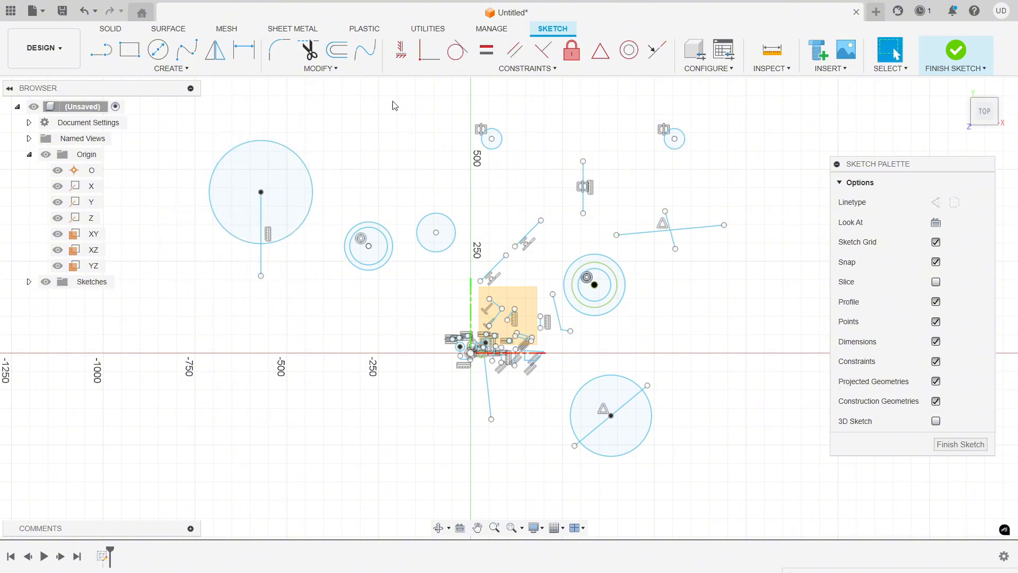
click(521, 69)
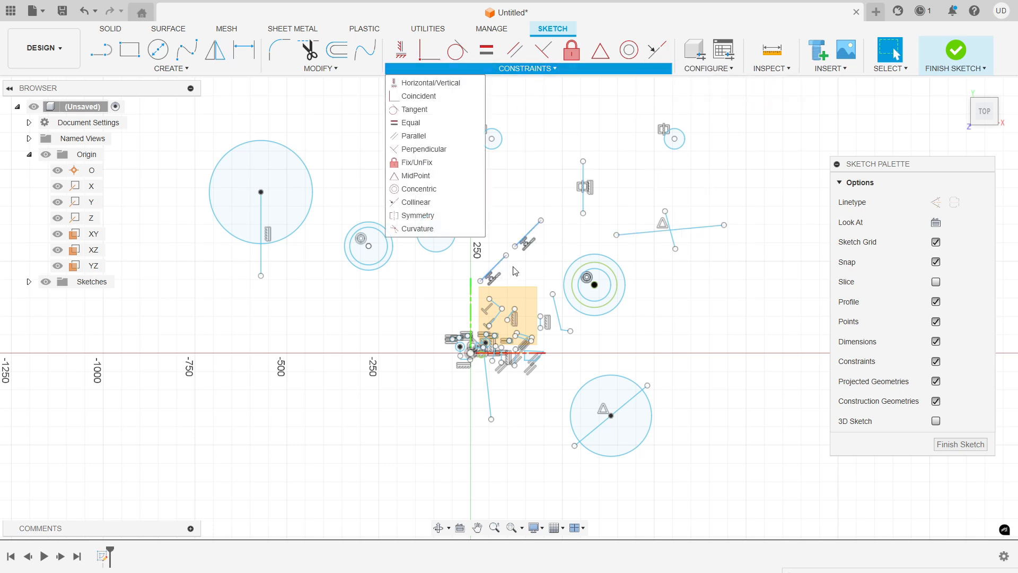
click(607, 141)
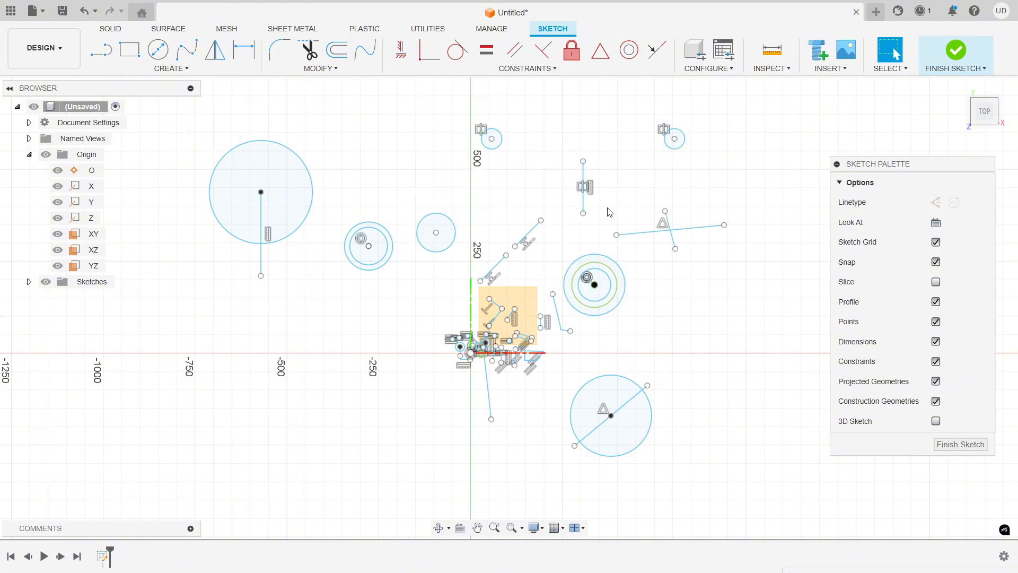
click(547, 71)
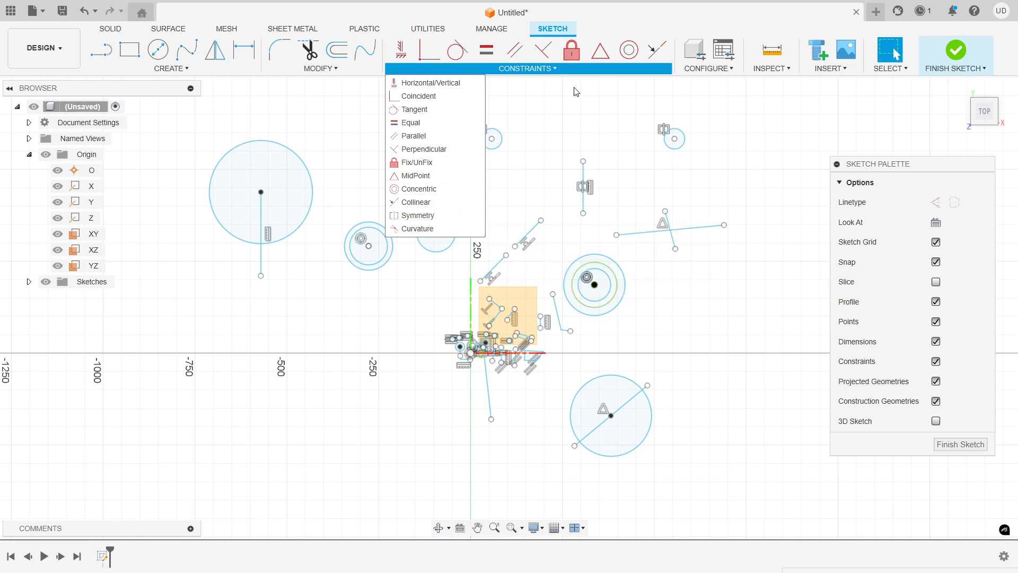
click(566, 71)
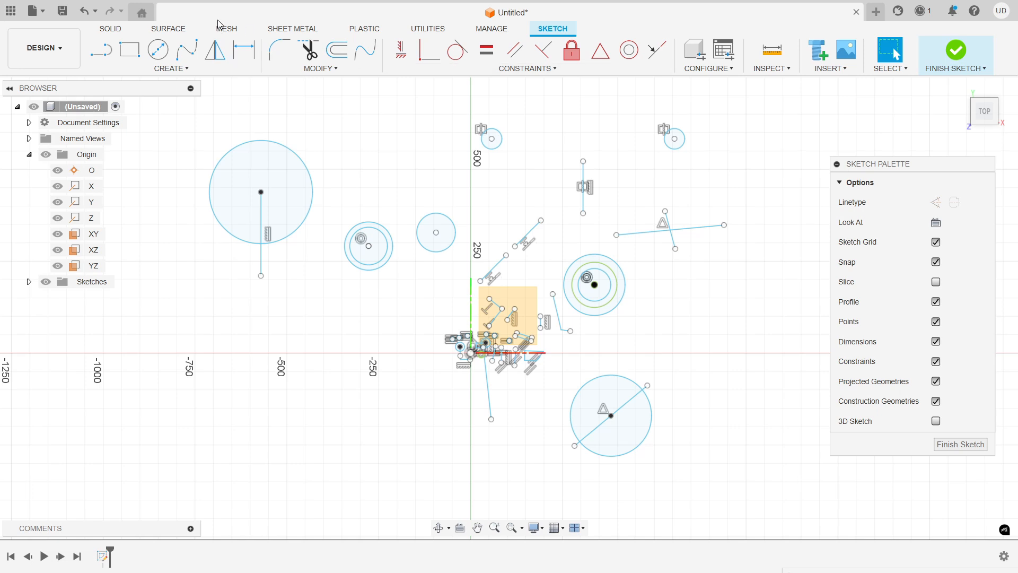
click(178, 72)
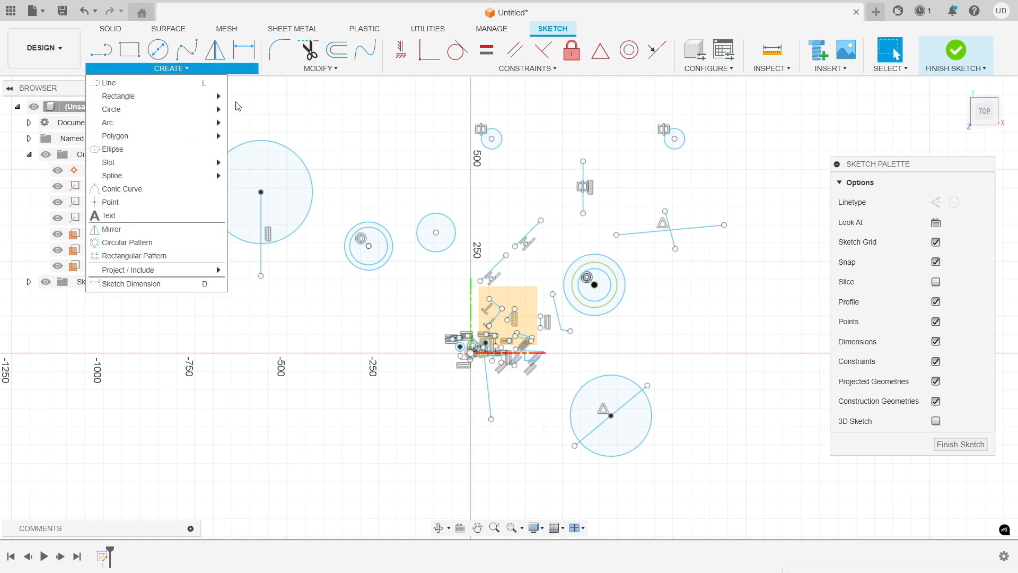
click(175, 73)
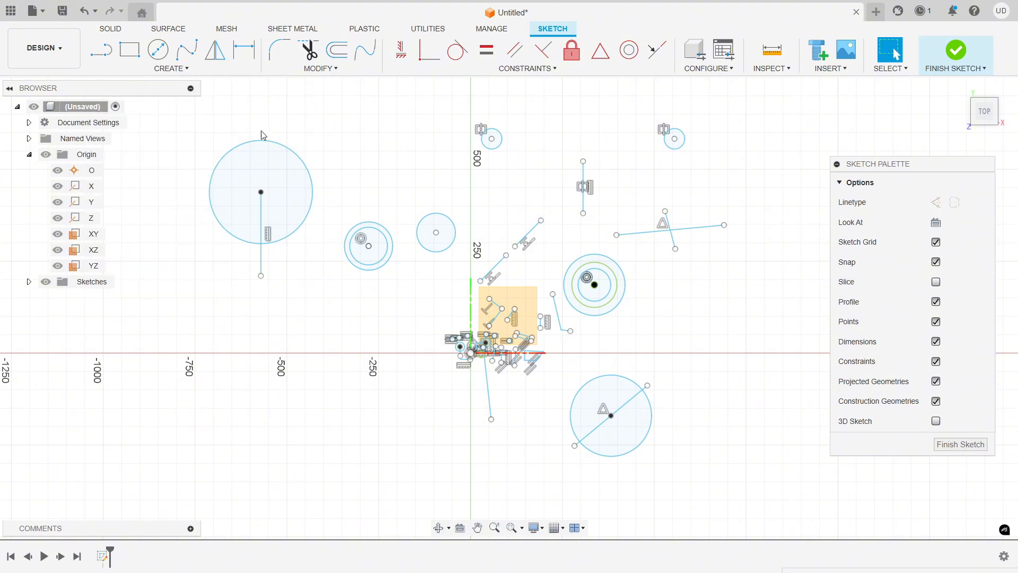
click(333, 74)
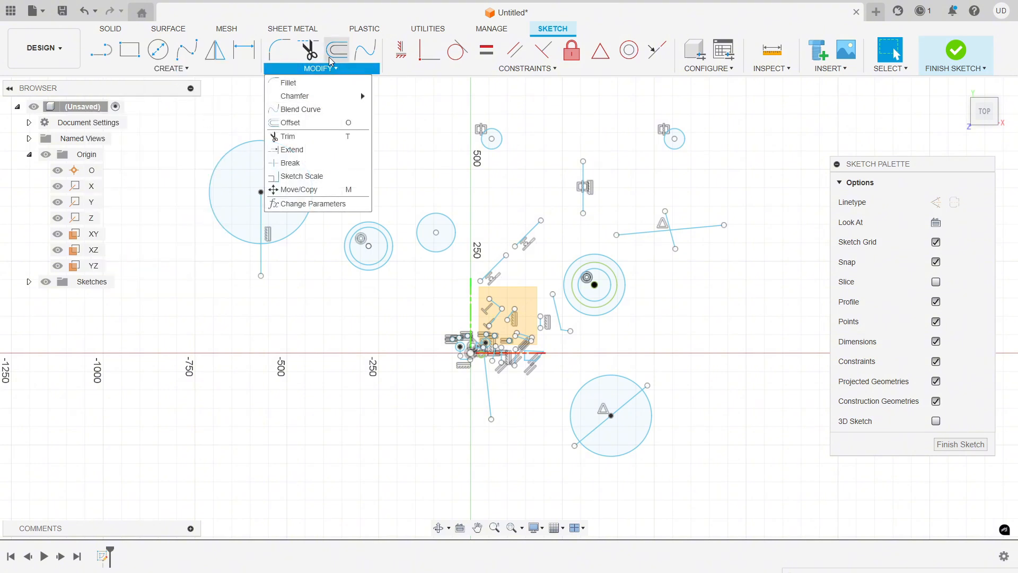
mouse_move(200, 51)
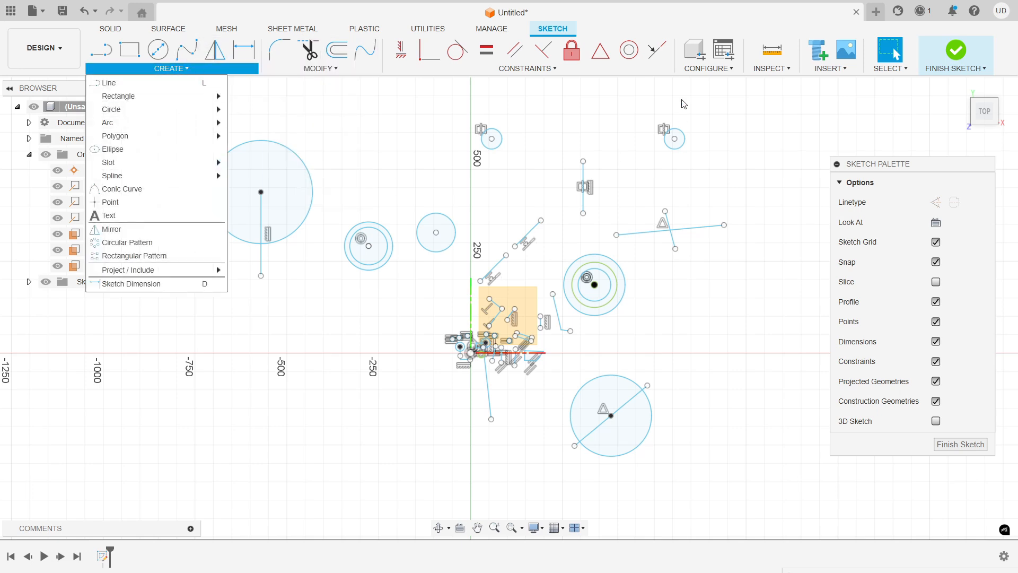
- Delete all of the practice lines and circles from the sketch and finish the sketch
mouse_move(536, 76)
scroll(310, 258, down, 3)
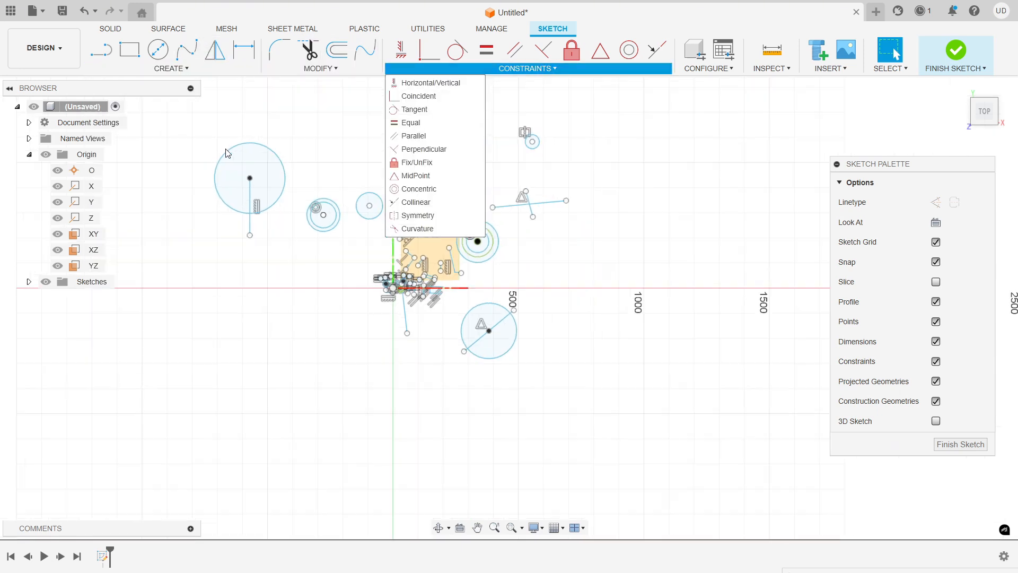
scroll(410, 419, down, 1)
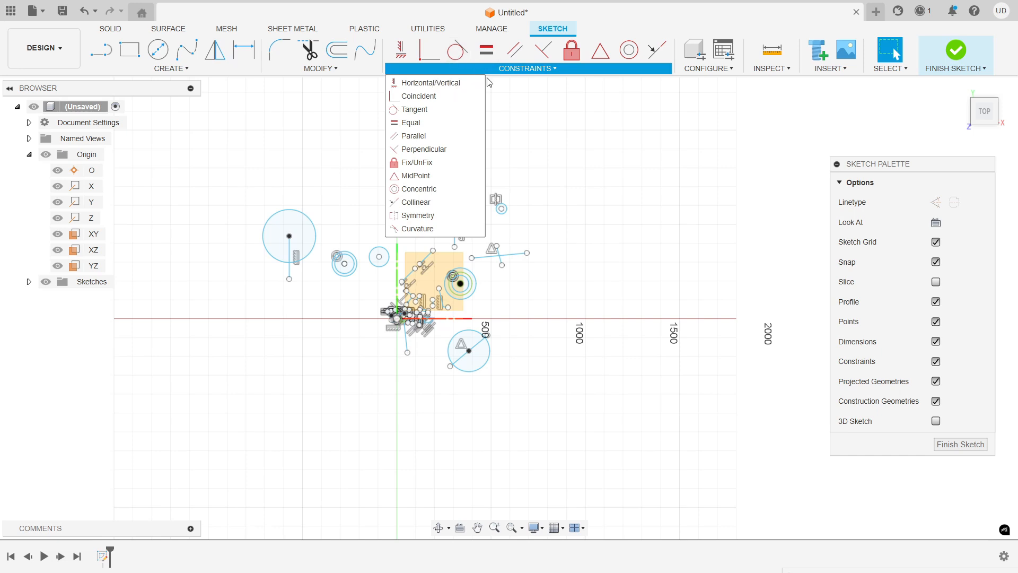
mouse_move(691, 431)
mouse_down()
mouse_move(608, 350)
mouse_move(280, 141)
mouse_up()
key(Delete)
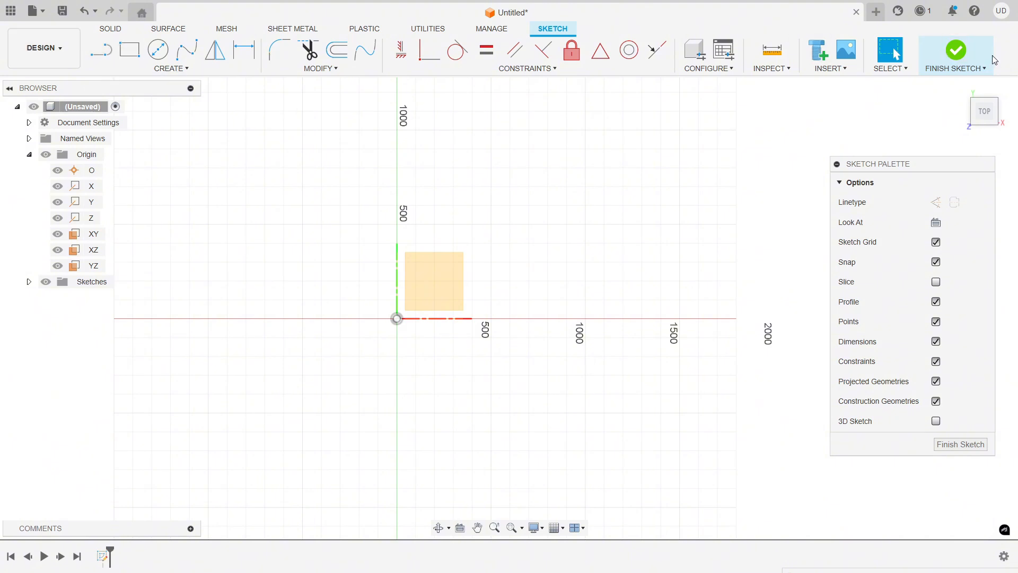
click(940, 53)
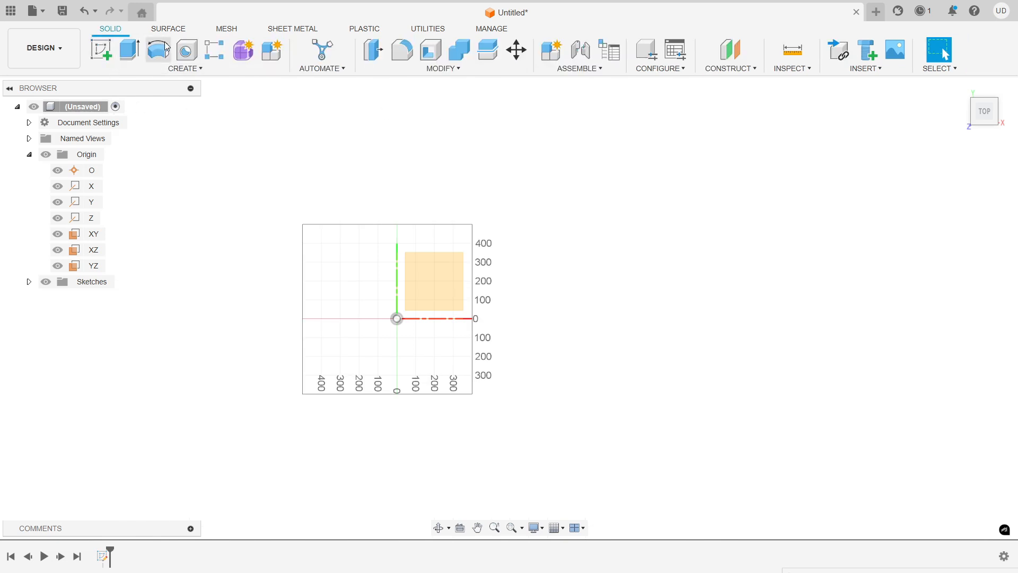